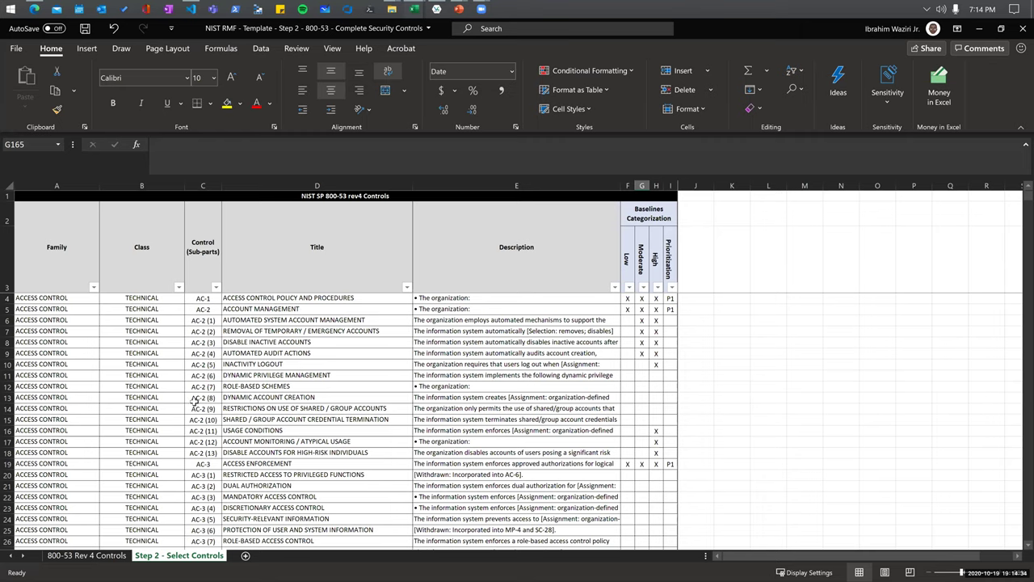
Filter the Class column to show only MANAGEMENT controls
scroll(160, 441, "down", 6)
scroll(160, 442, "down", 11)
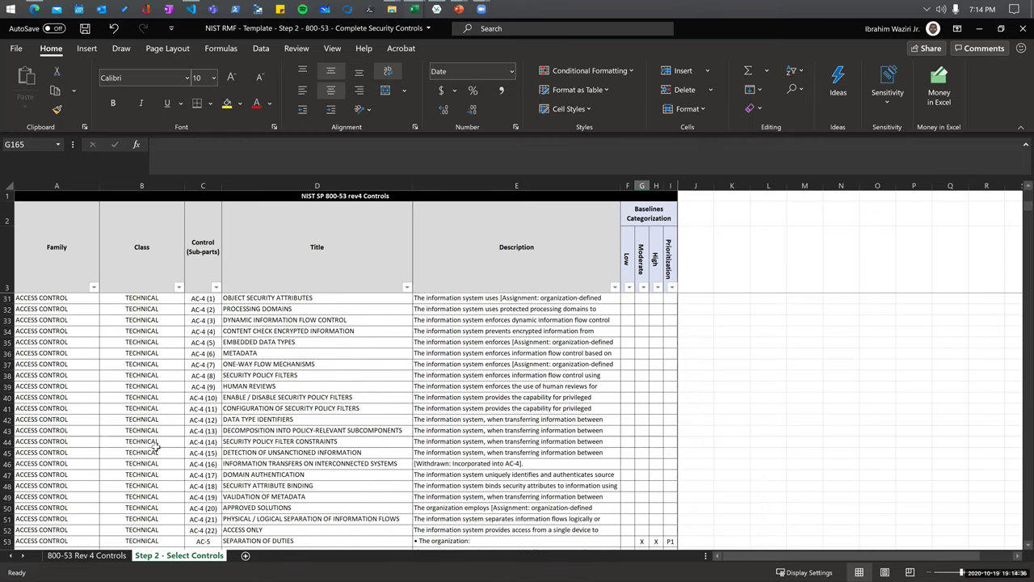
left_click(179, 287)
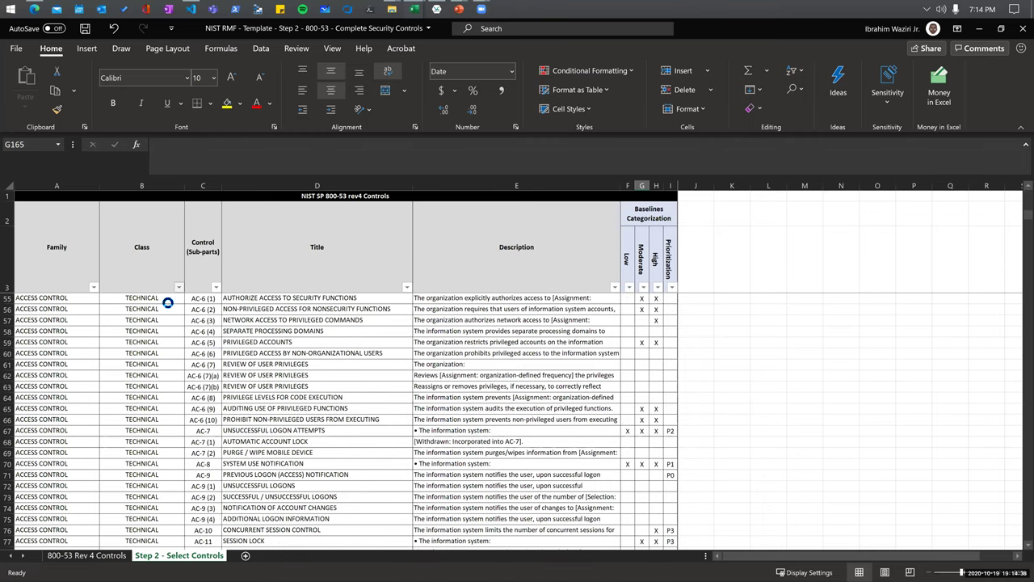
left_click(41, 400)
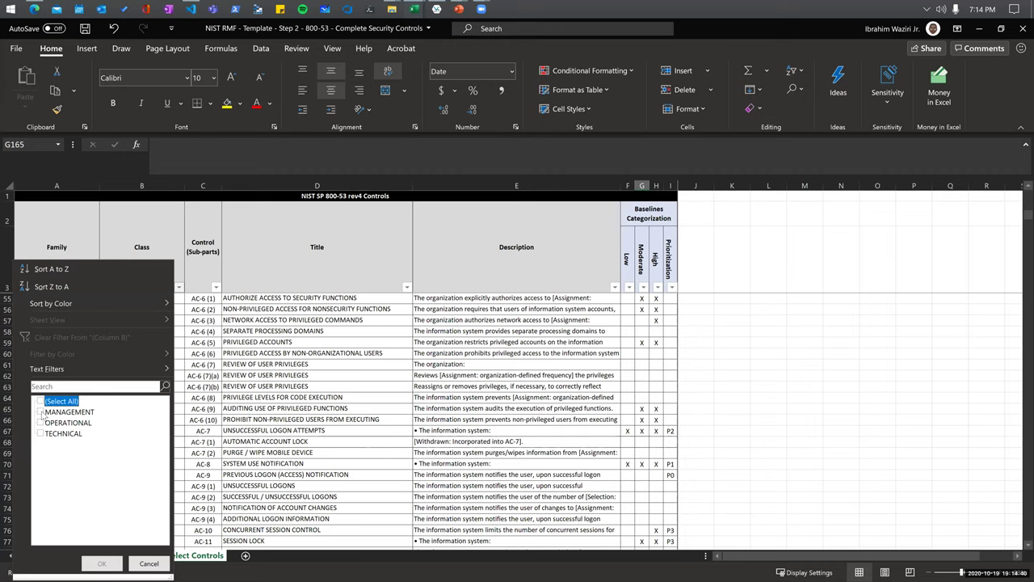
left_click(42, 411)
left_click(102, 563)
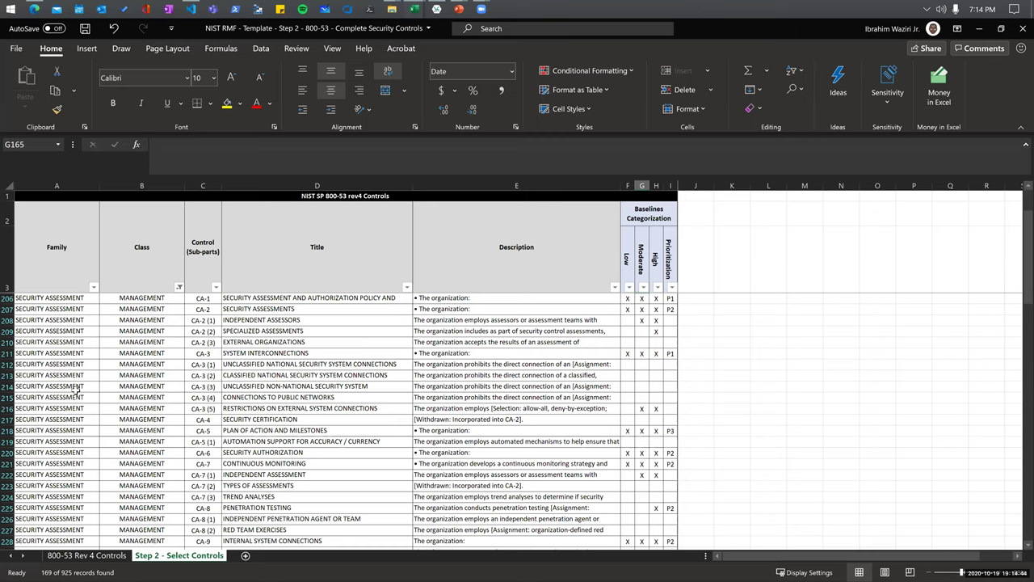
Browse the filtered rows, checking the USE OF LIVE DATA and INFORMAL CORRESPONDENCE titles
scroll(73, 408, "down", 18)
scroll(73, 410, "down", 5)
scroll(75, 412, "up", 5)
scroll(85, 425, "down", 12)
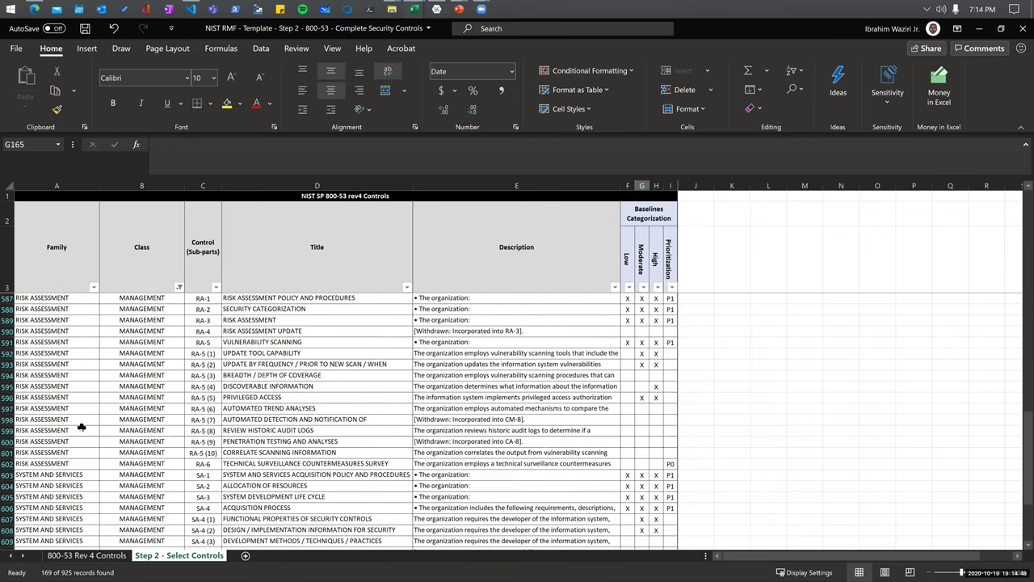
scroll(81, 454, "down", 12)
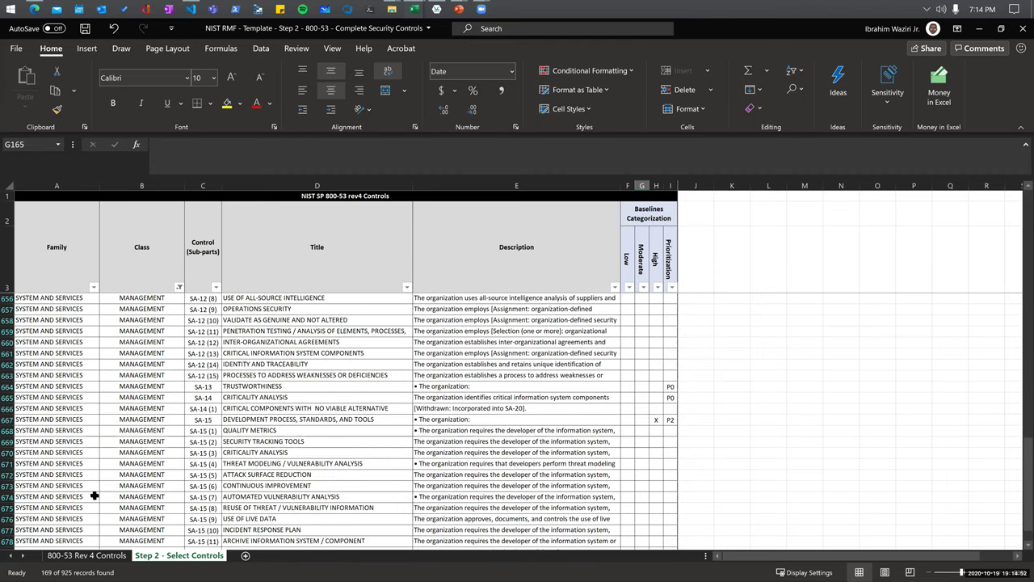
scroll(94, 495, "down", 10)
scroll(101, 392, "up", 10)
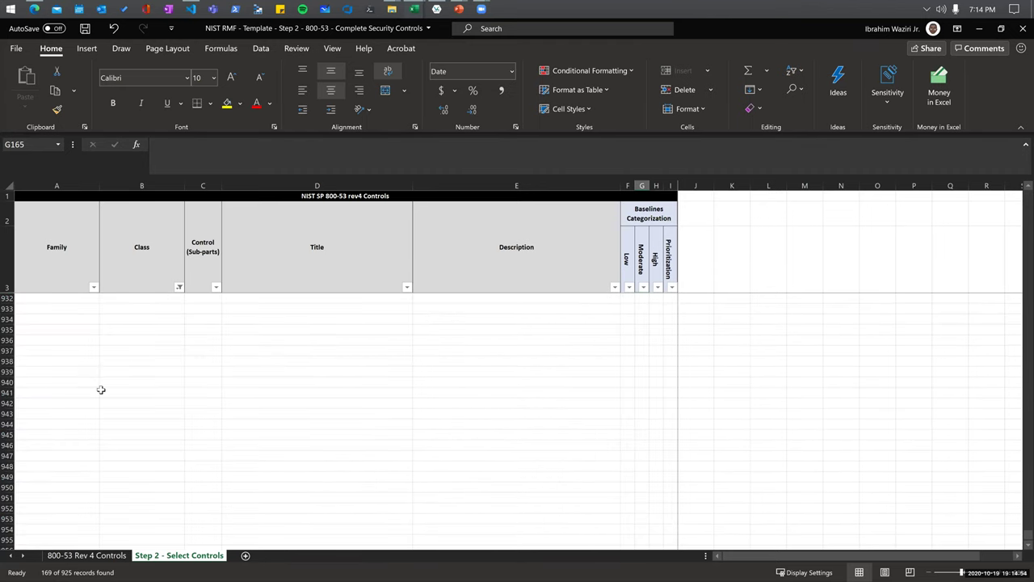
scroll(107, 396, "up", 5)
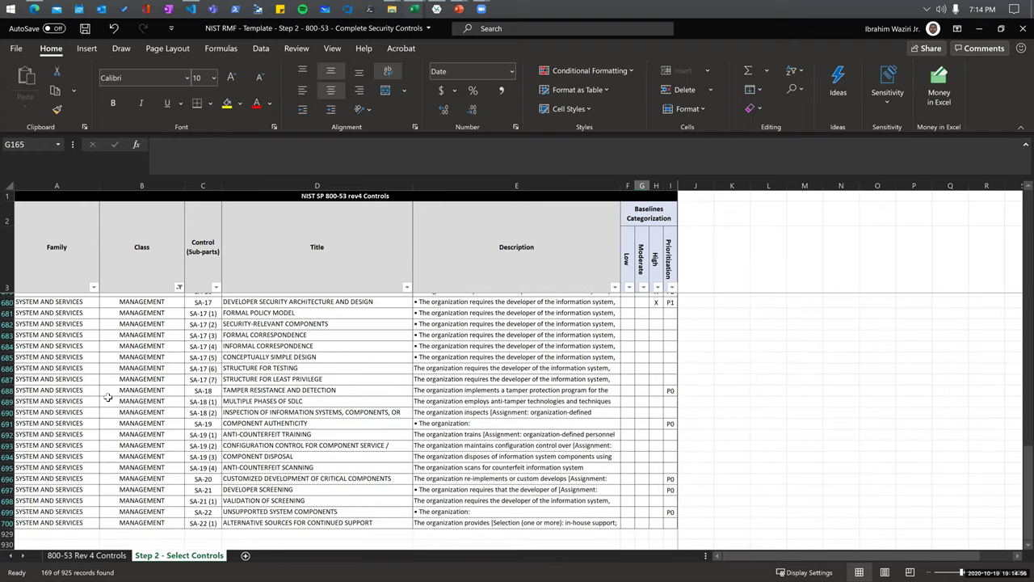
left_click(264, 334)
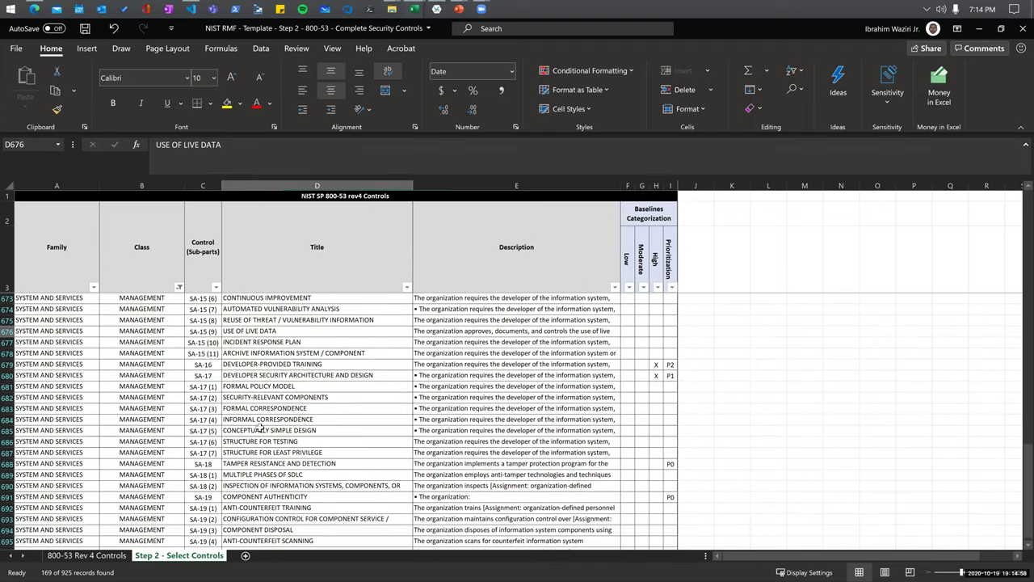
left_click(273, 421)
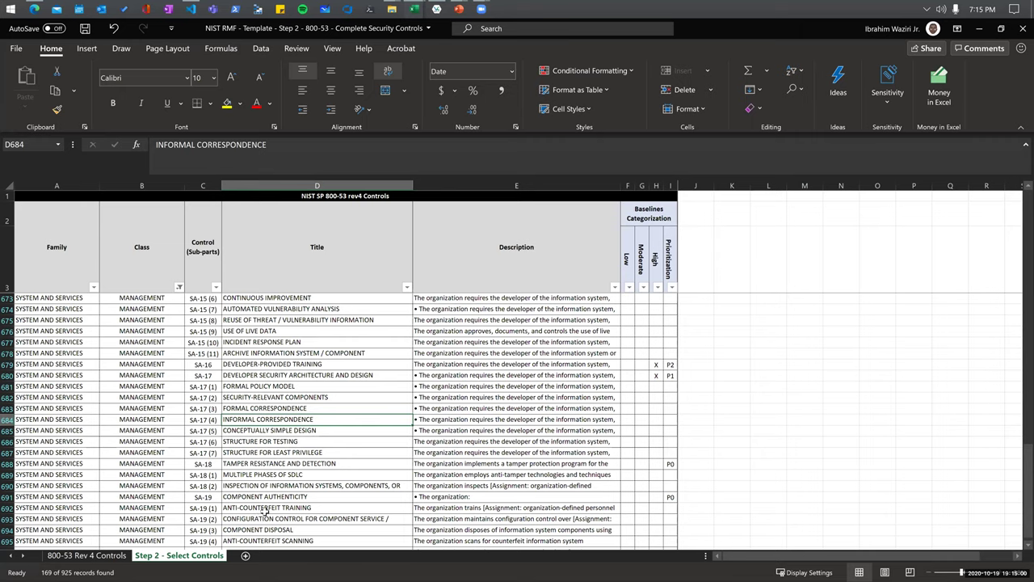
Scroll back up and read the PORTS / PROTOCOLS / SERVICES and CONTINUOUS MONITORING PLAN entries
scroll(275, 465, "up", 1)
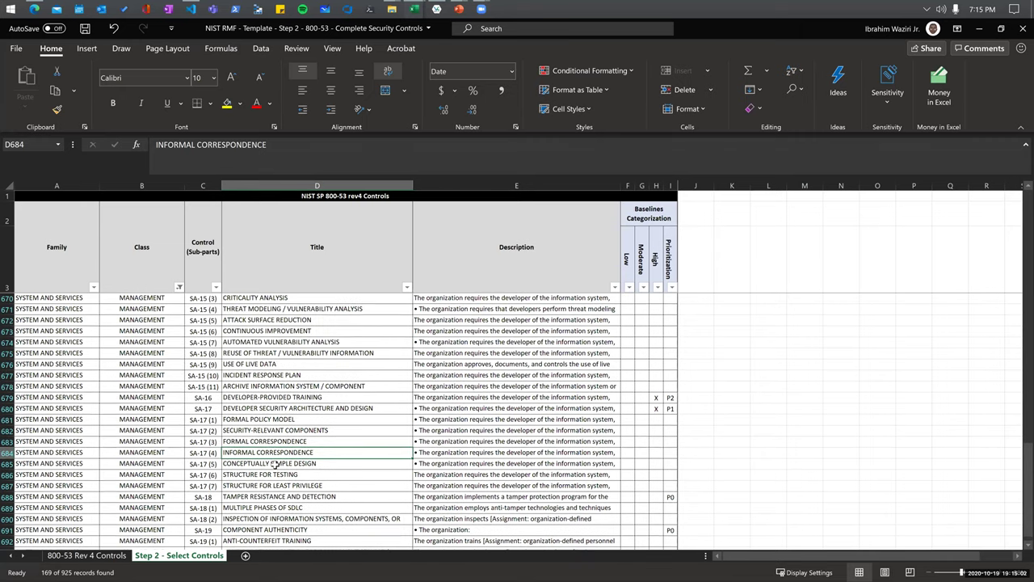
scroll(275, 466, "up", 9)
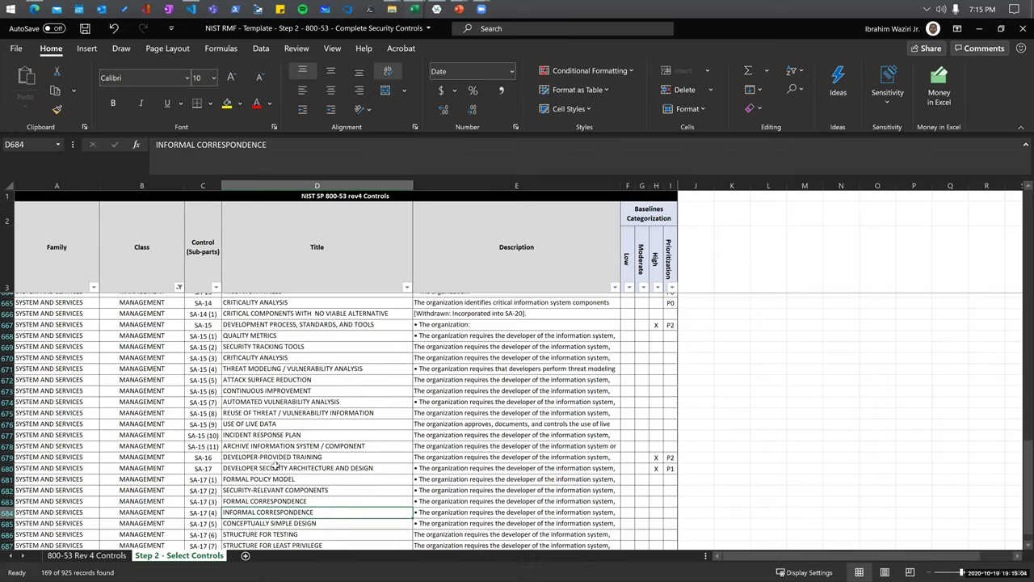
scroll(241, 441, "up", 10)
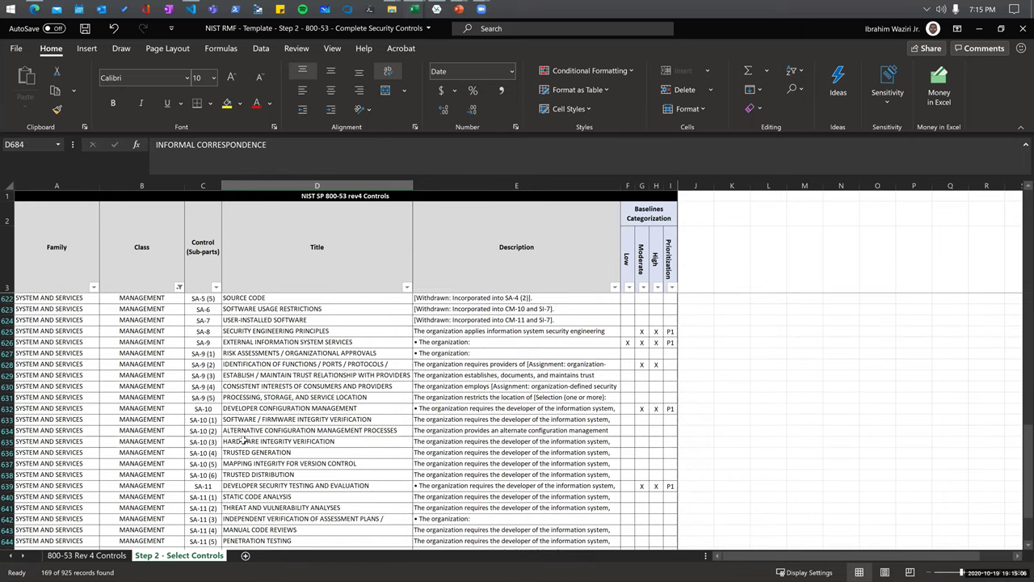
scroll(244, 440, "up", 1)
scroll(244, 440, "up", 3)
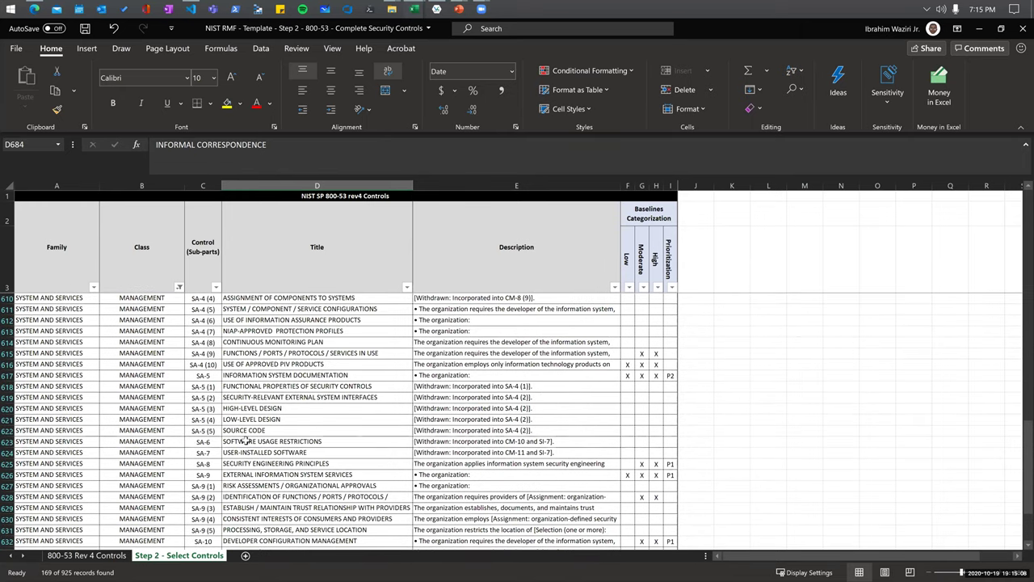
left_click(250, 421)
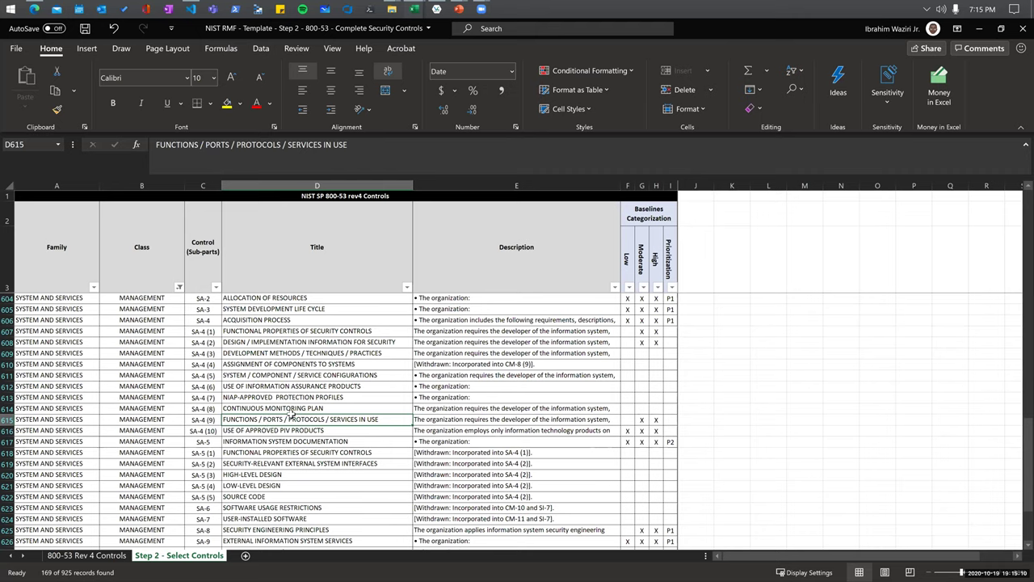
left_click(287, 408)
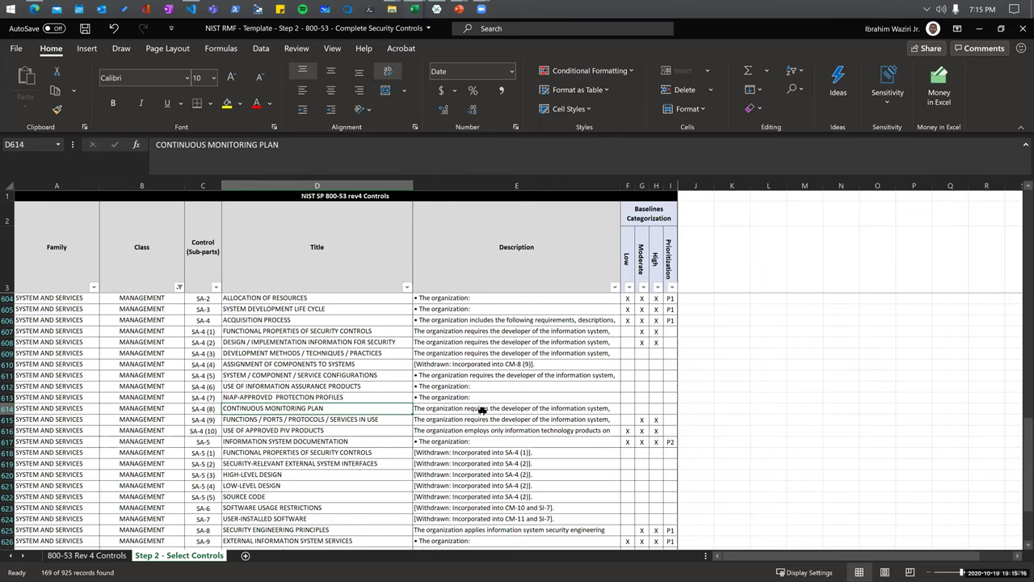
left_click(481, 410)
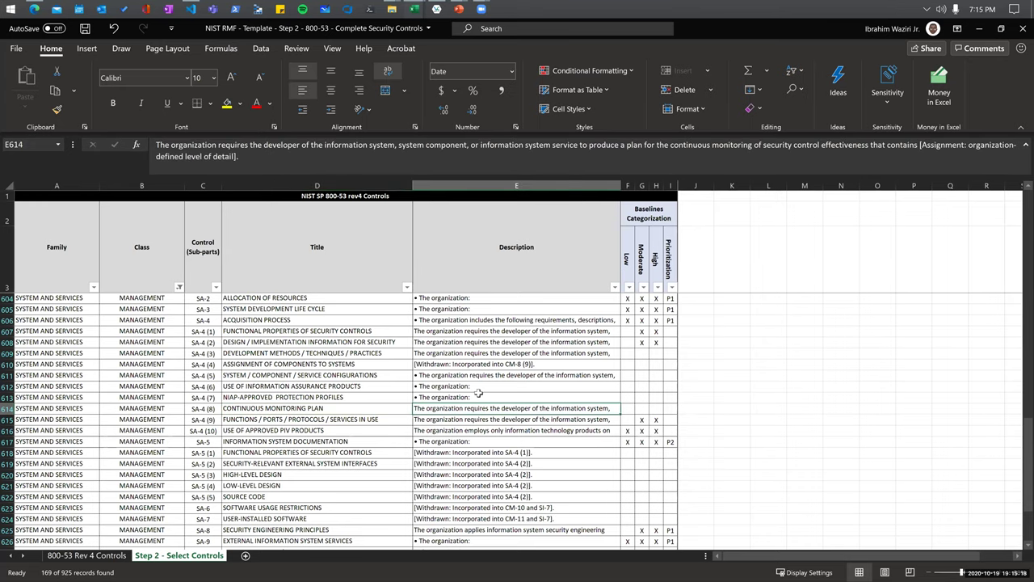
scroll(257, 440, "down", 4)
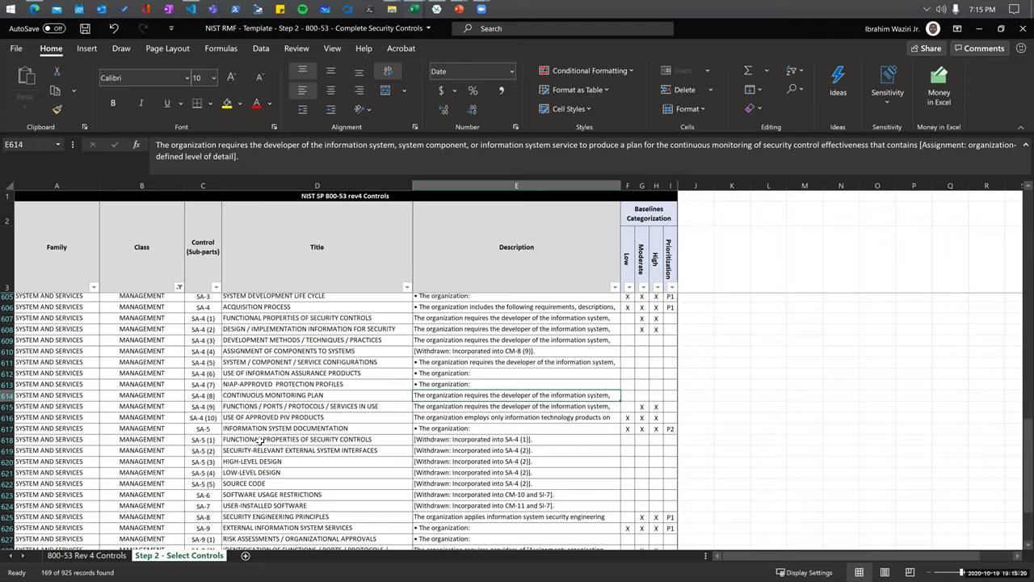
scroll(260, 440, "down", 4)
scroll(258, 441, "up", 2)
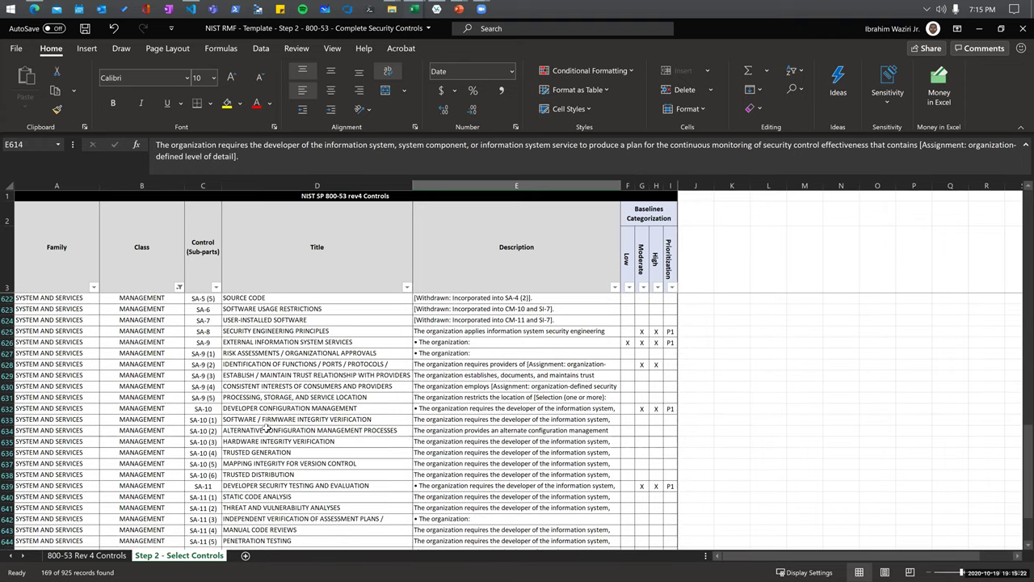
scroll(257, 394, "up", 10)
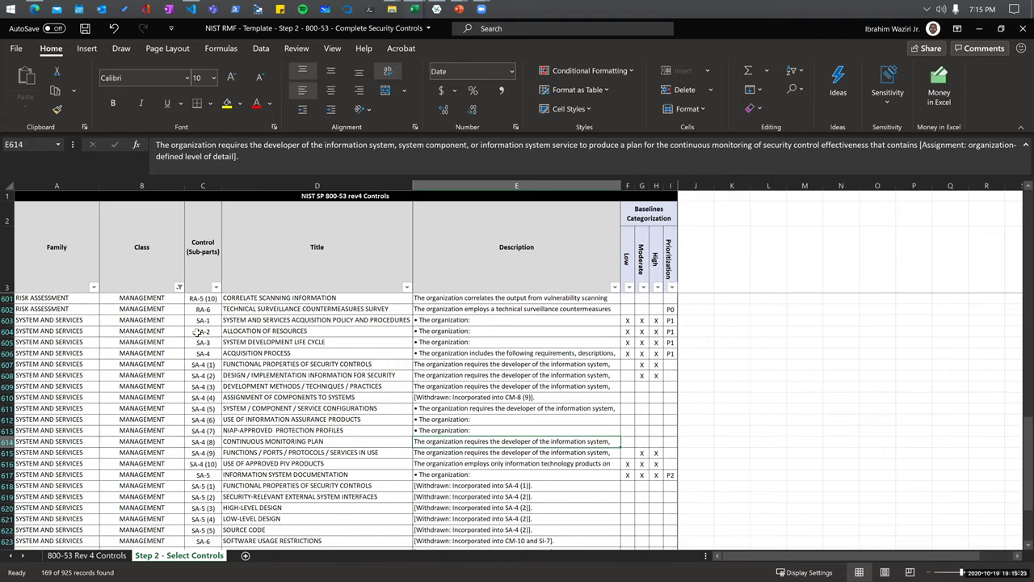
Filter Class to TECHNICAL only and read the BIOMETRIC-BASED AUTHENTICATION description
left_click(179, 287)
left_click(68, 412)
left_click(63, 434)
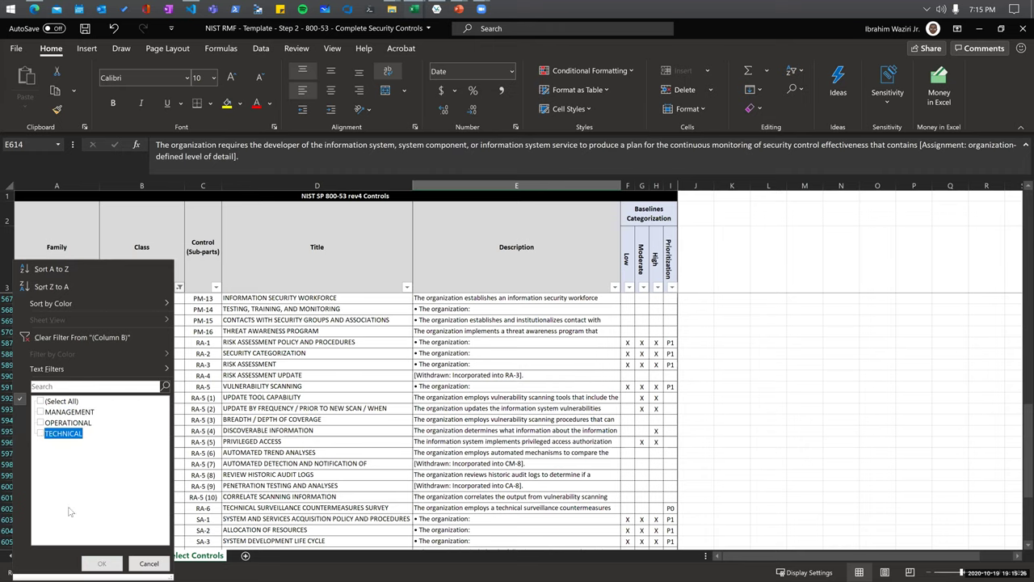
left_click(101, 563)
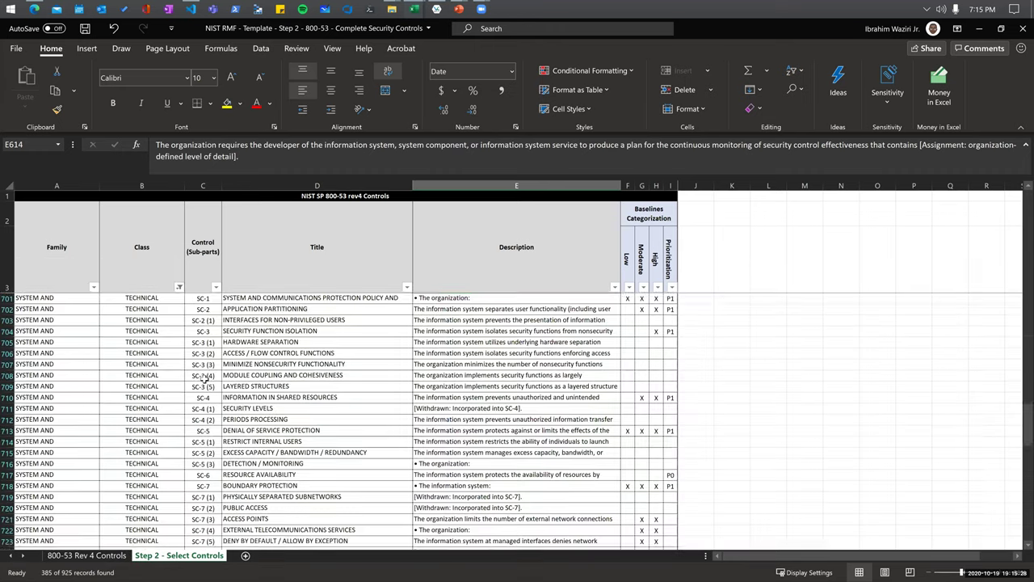
scroll(236, 375, "up", 8)
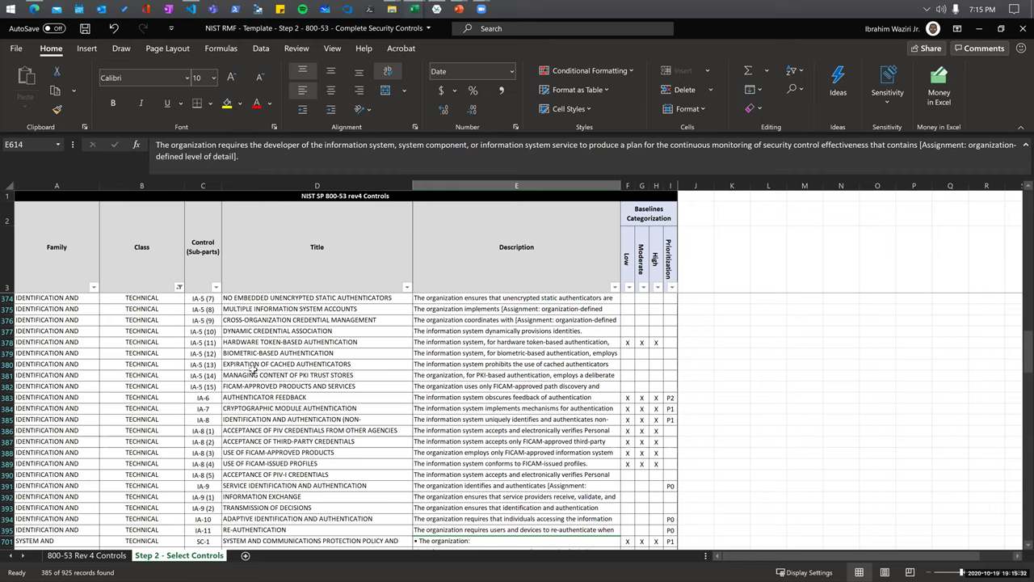
left_click(255, 353)
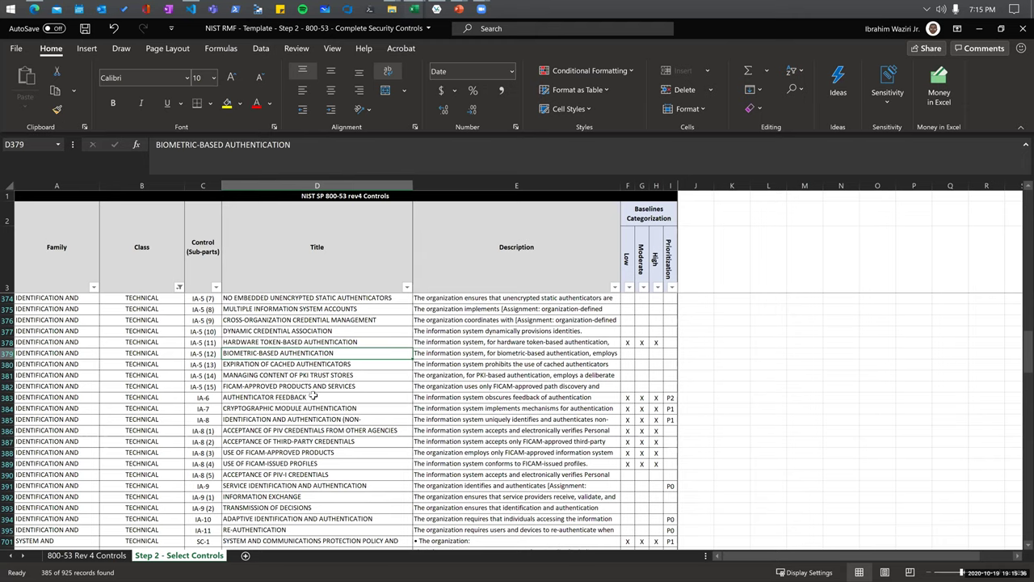
left_click(498, 352)
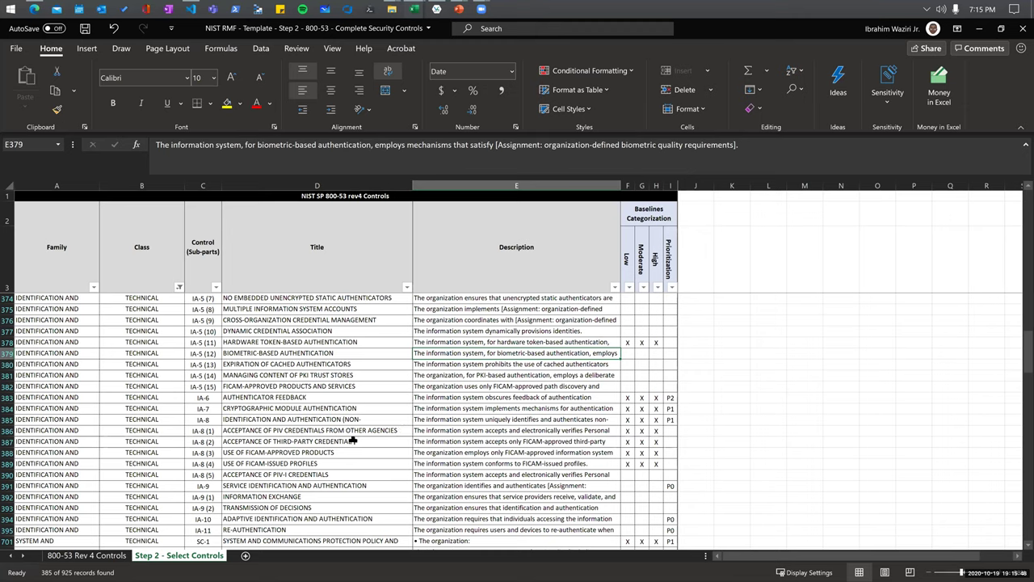
Select all classes in the Class filter so every control row shows
left_click(178, 287)
left_click(61, 400)
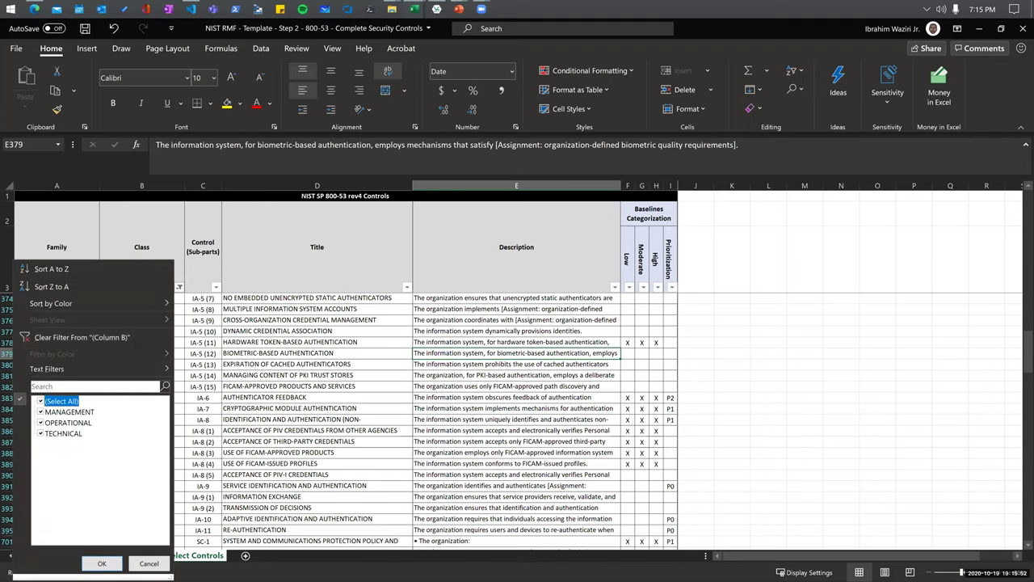
left_click(102, 563)
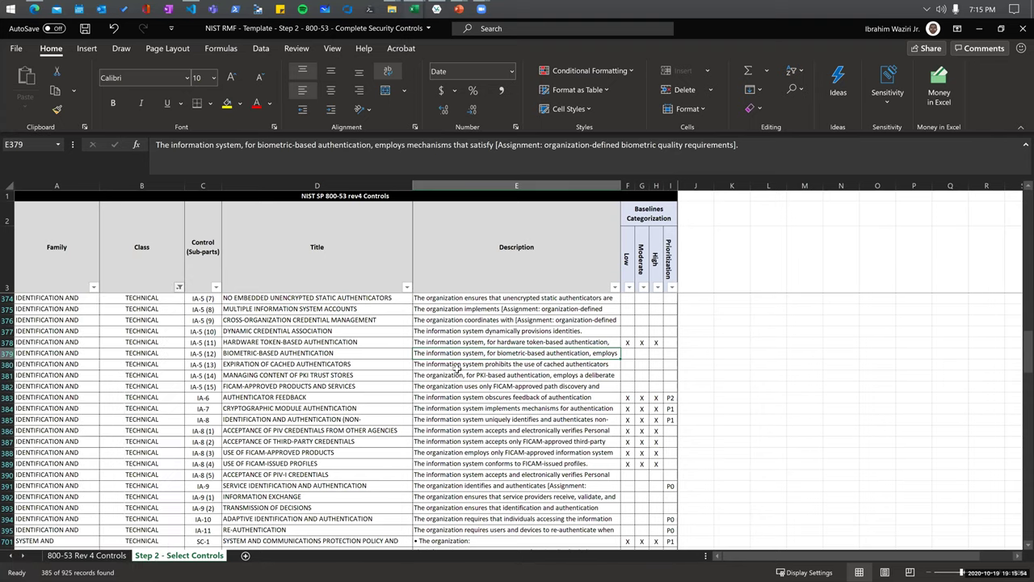
scroll(399, 351, "up", 10)
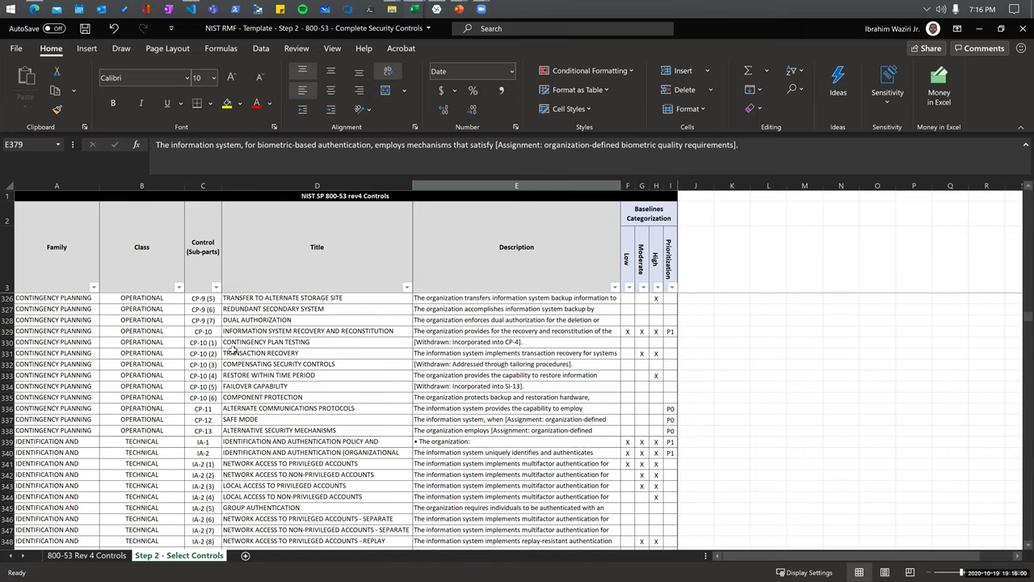
left_click(246, 342)
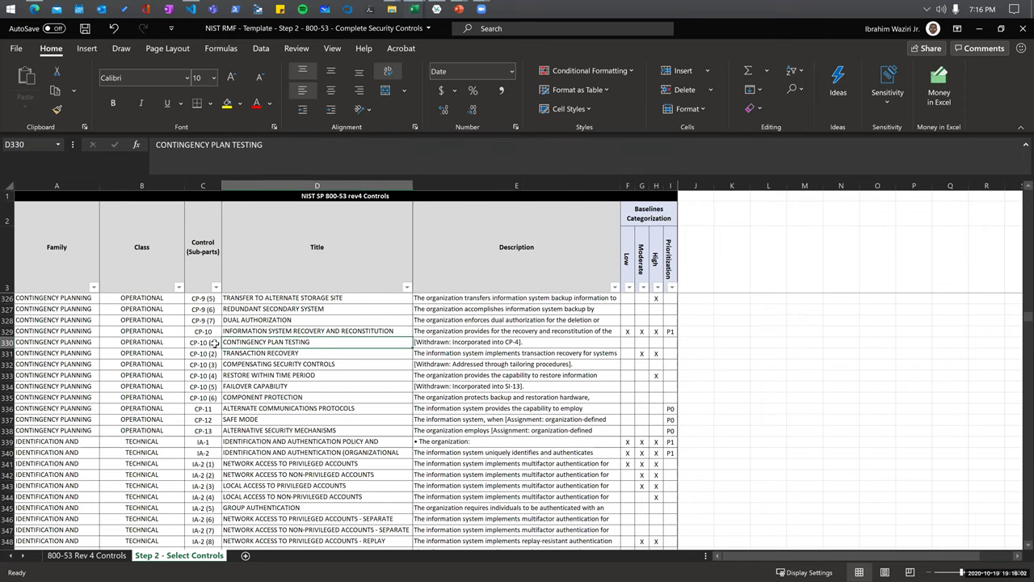
left_click_drag(203, 342, 240, 374)
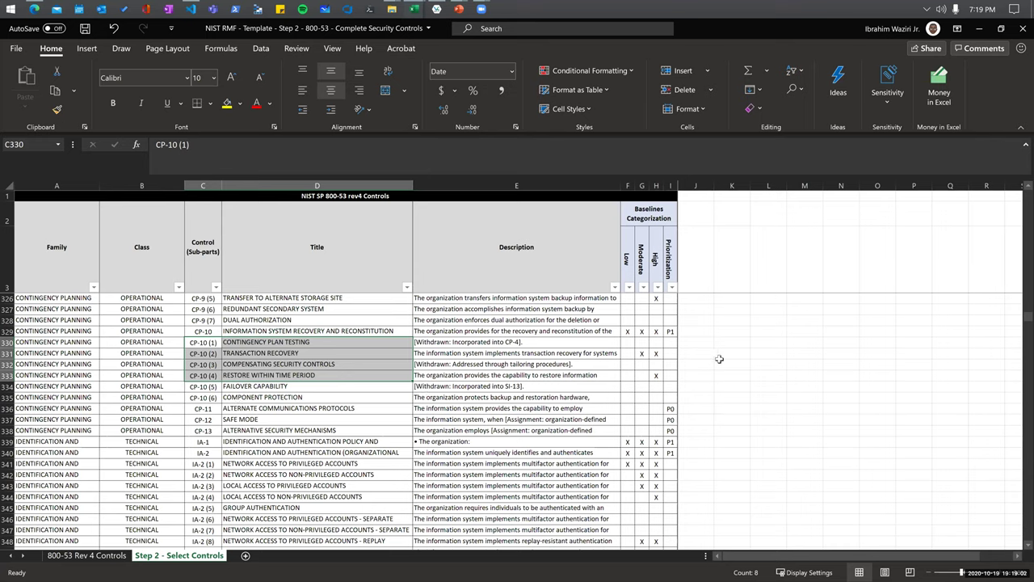
Filter Prioritization to P0, P1, P2 and P3, and inspect the IA-2 Low baseline mark
left_click(672, 287)
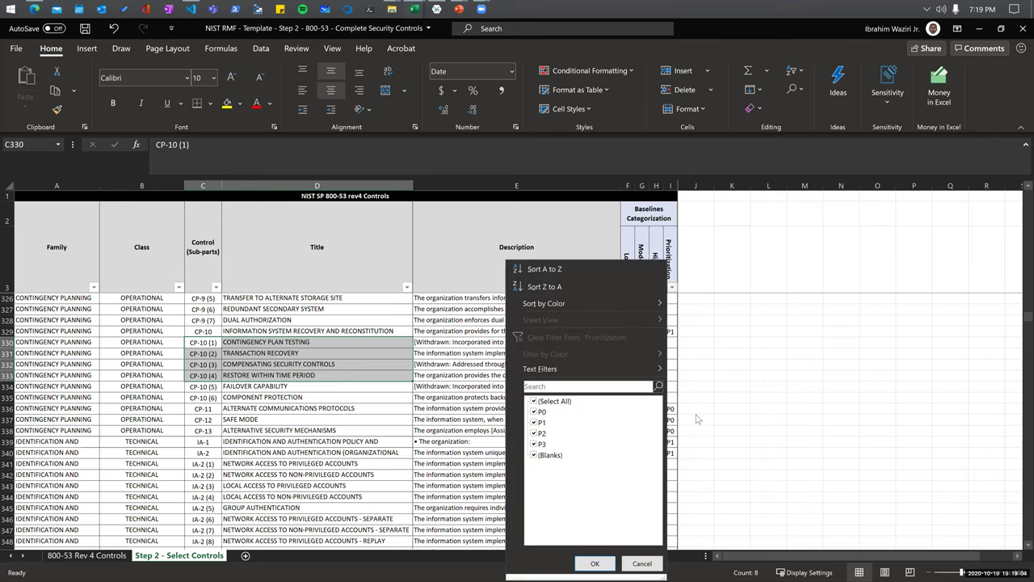
left_click(532, 402)
left_click(533, 412)
left_click(533, 423)
left_click(533, 433)
left_click(534, 444)
left_click(595, 563)
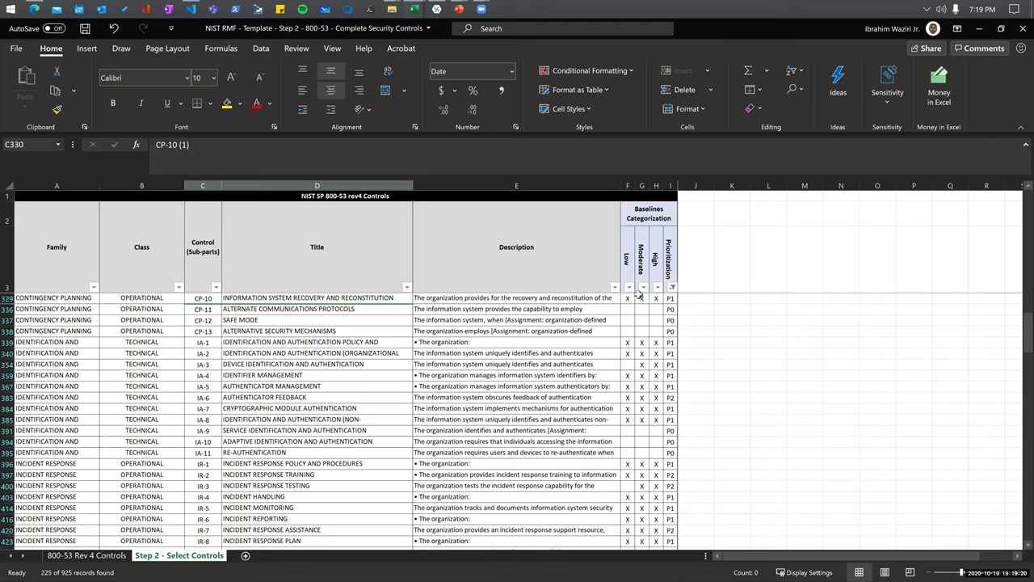
left_click(631, 353)
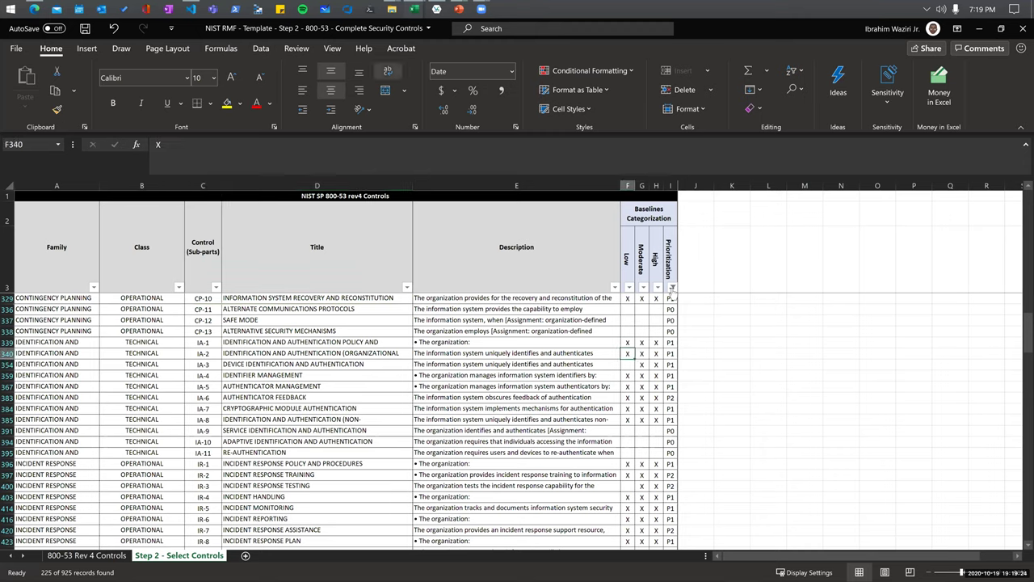
Restore all priorities in the filter, then switch to the RMF overview slide show
left_click(672, 287)
left_click(544, 400)
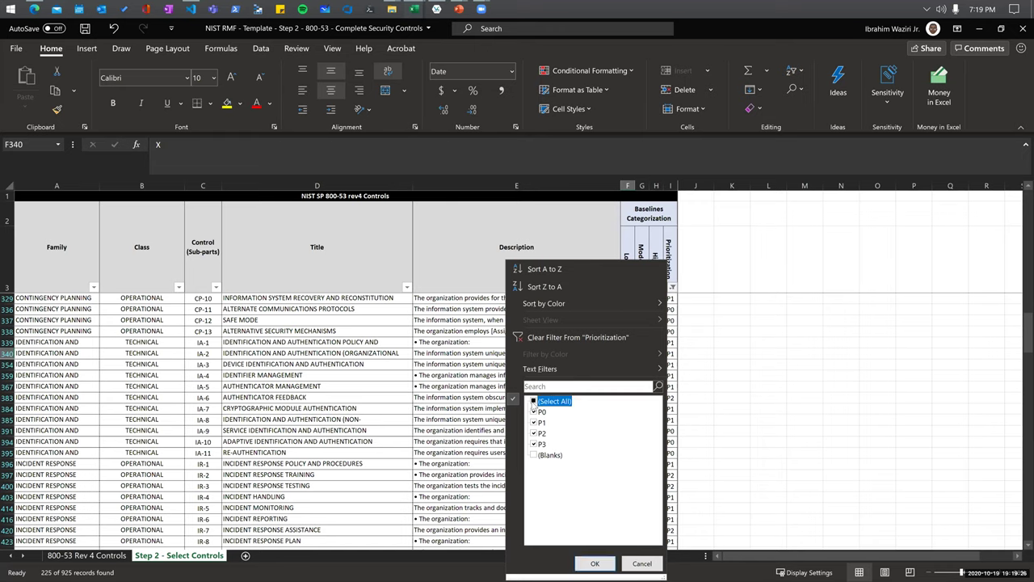
left_click(595, 563)
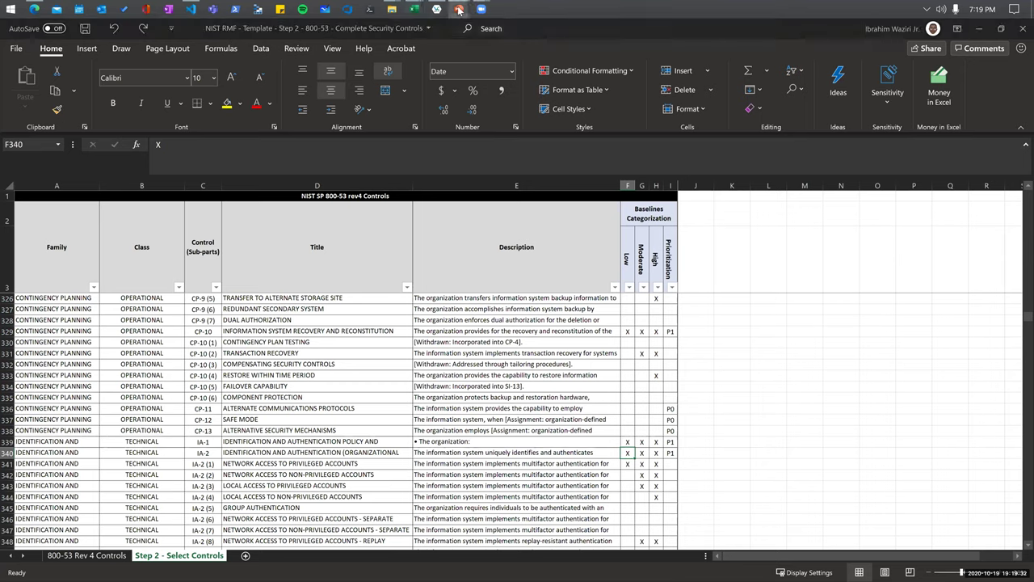
mouse_move(459, 9)
left_click(537, 63)
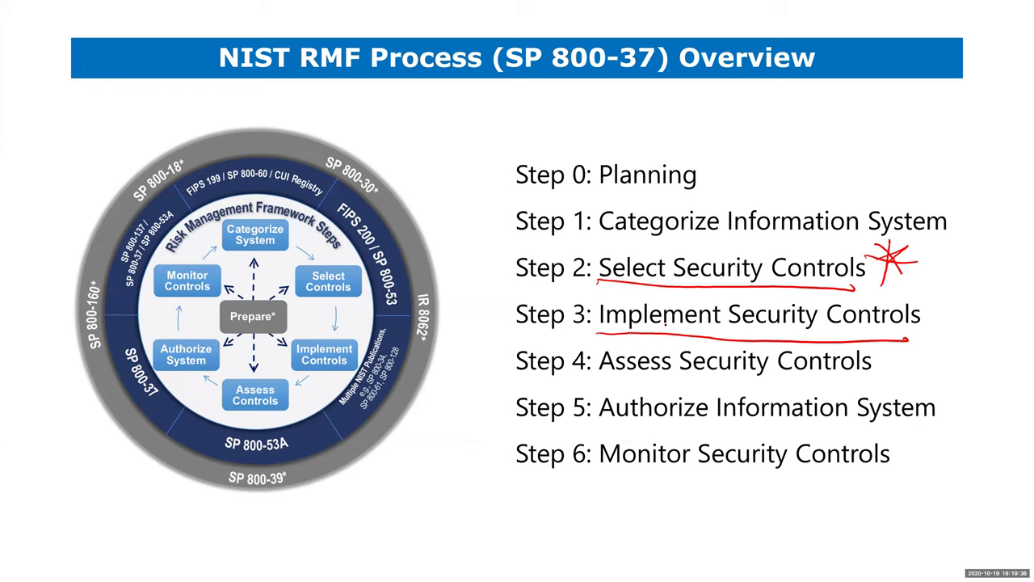
Advance past Step 1 - Categorize to Step 2 - Select and circle FIPS 200 in red ink
key("Right")
key("Right")
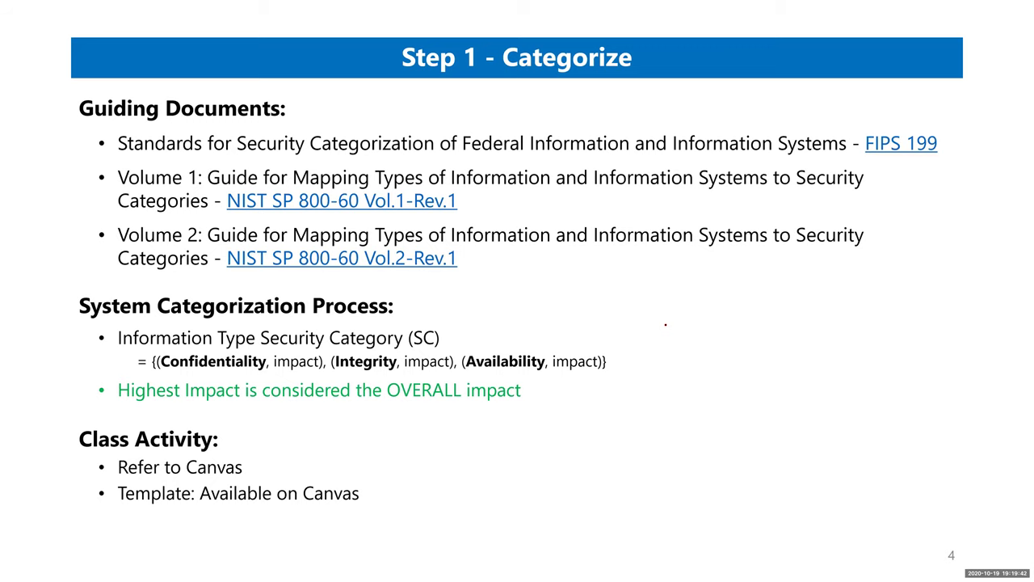
key("Right")
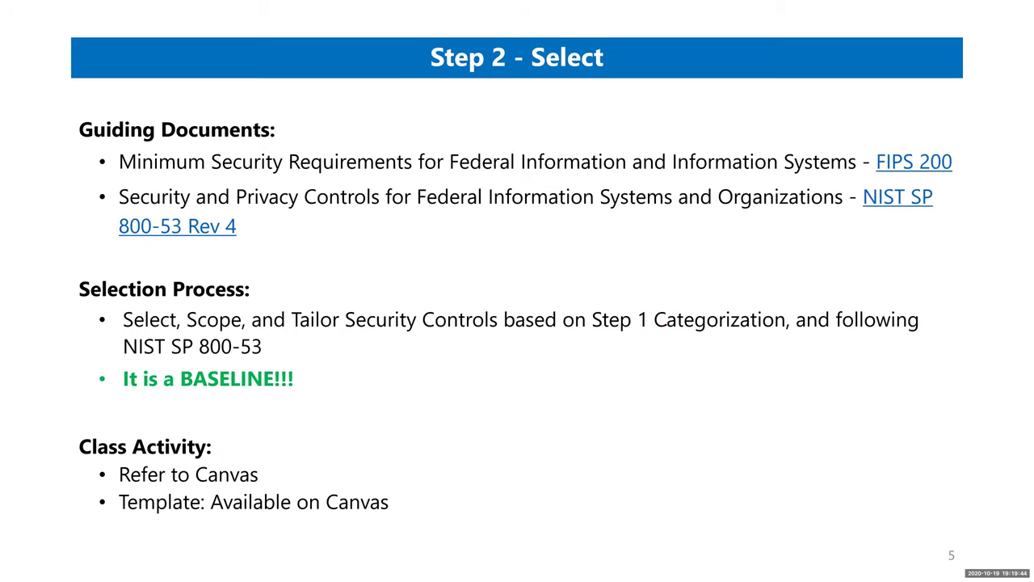
mouse_move(904, 126)
left_mouse_down()
mouse_move(896, 189)
mouse_move(863, 117)
left_mouse_up()
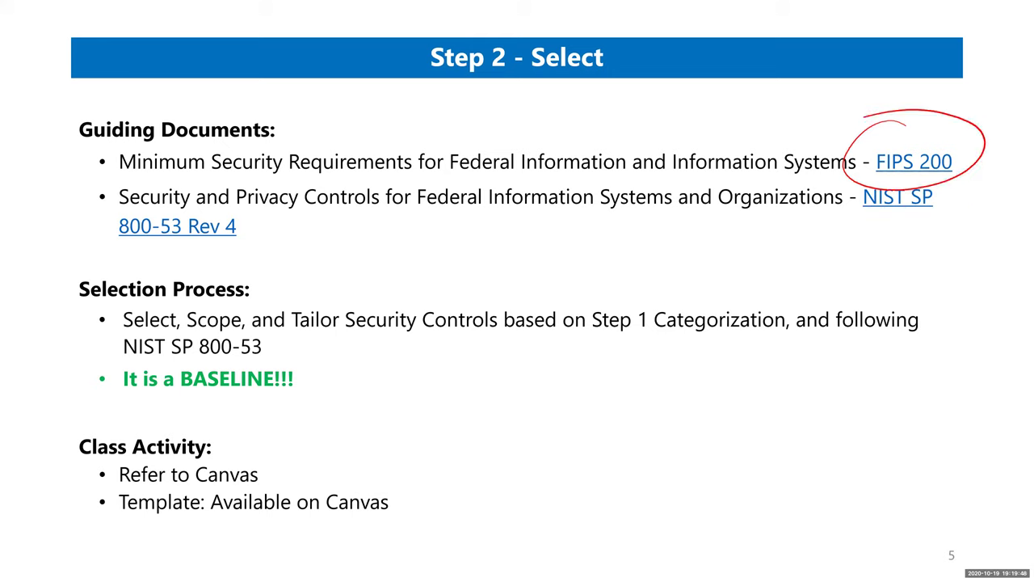
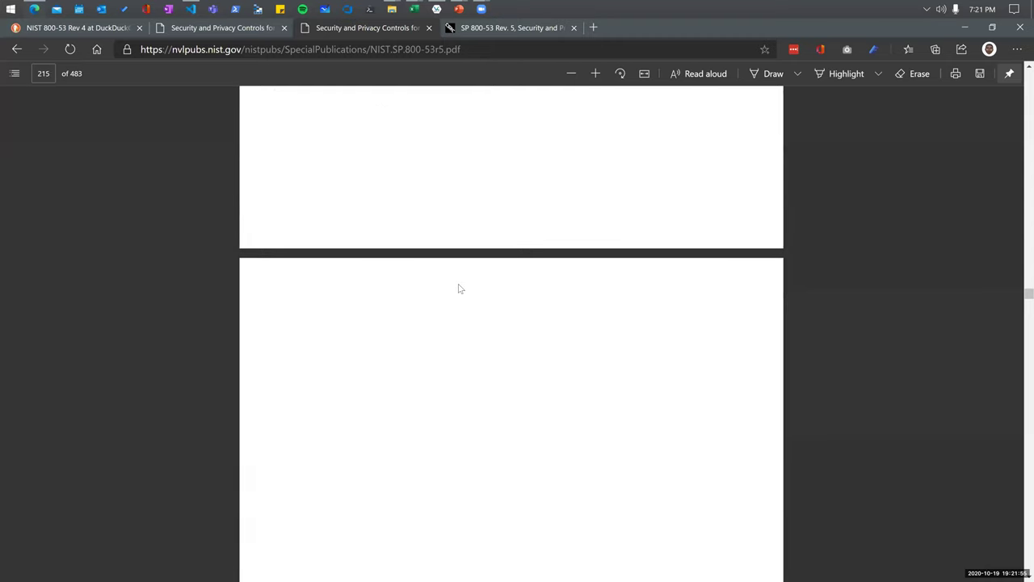
scroll(517, 291, "up", 10)
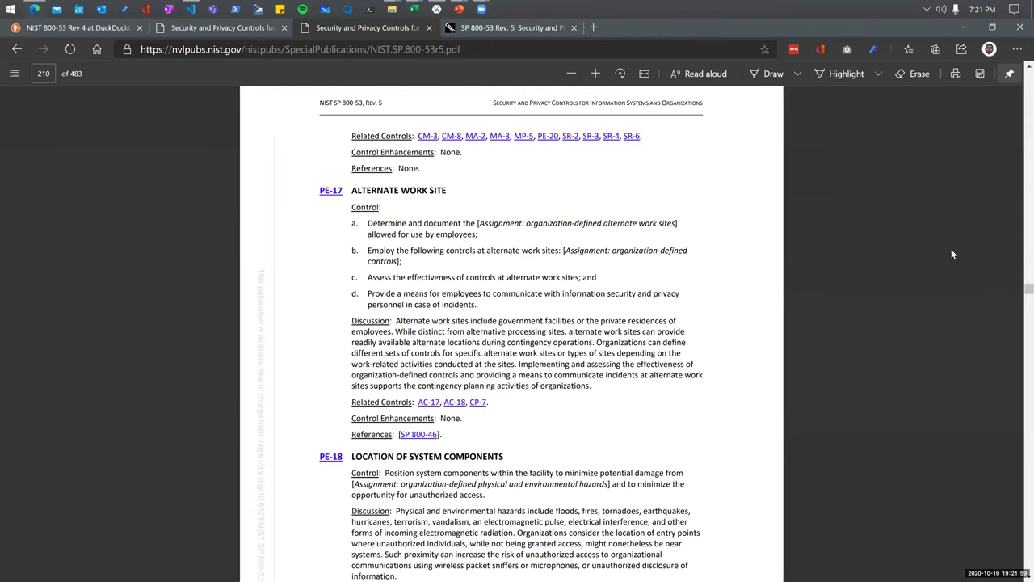
Scroll up the Rev 4 PDF from AC-4 to AC-3, clearing the earlier selection
left_click_drag(1017, 293, 1019, 179)
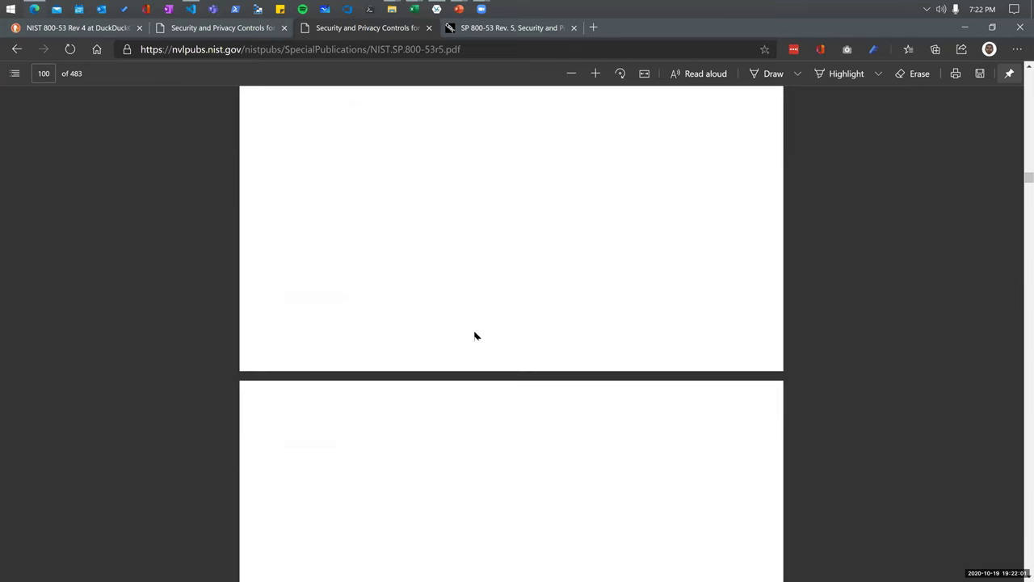
scroll(419, 302, "up", 4)
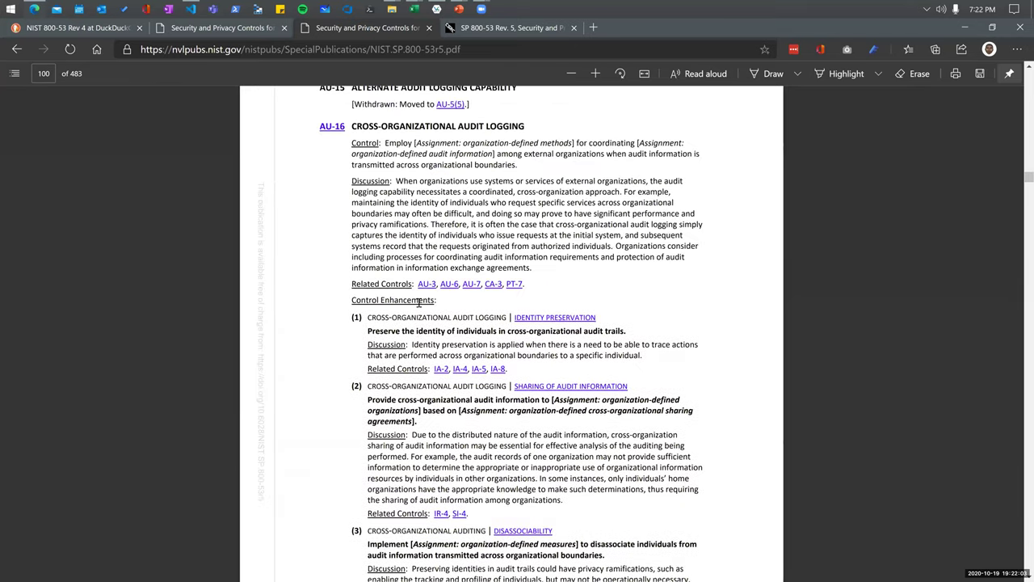
scroll(417, 224, "up", 1)
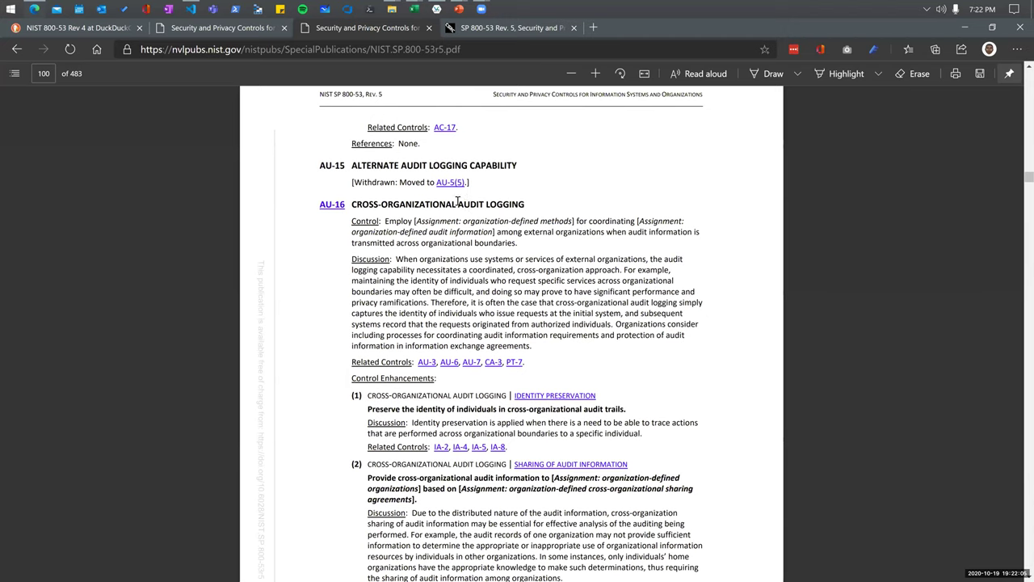
scroll(421, 236, "up", 2)
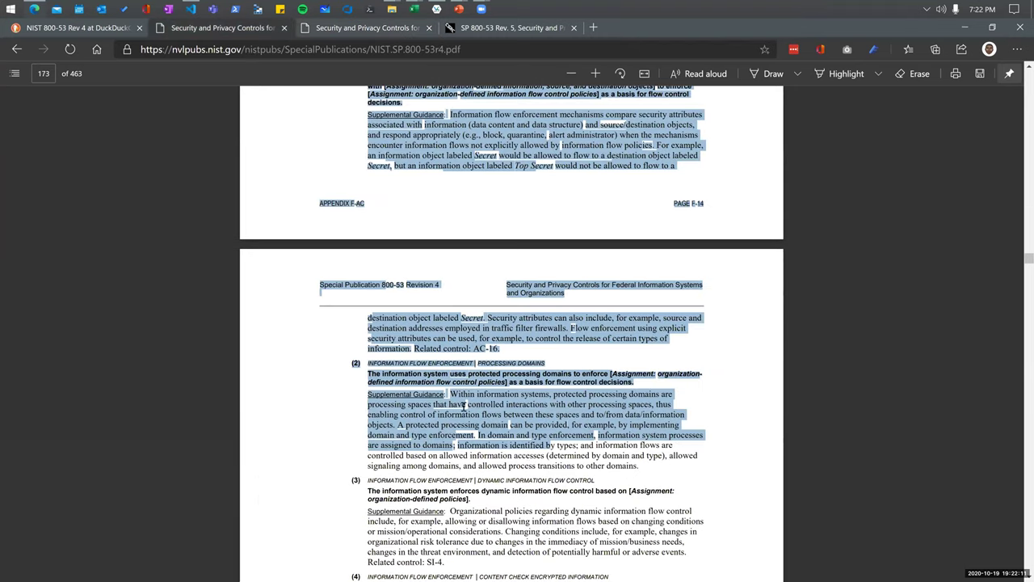
scroll(442, 300, "up", 10)
left_click(452, 323)
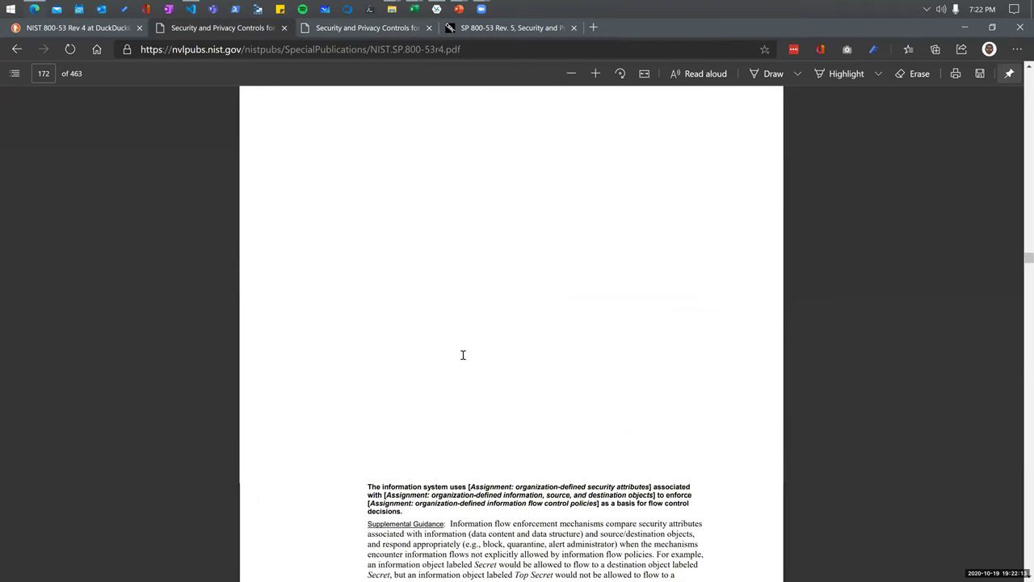
scroll(461, 366, "up", 3)
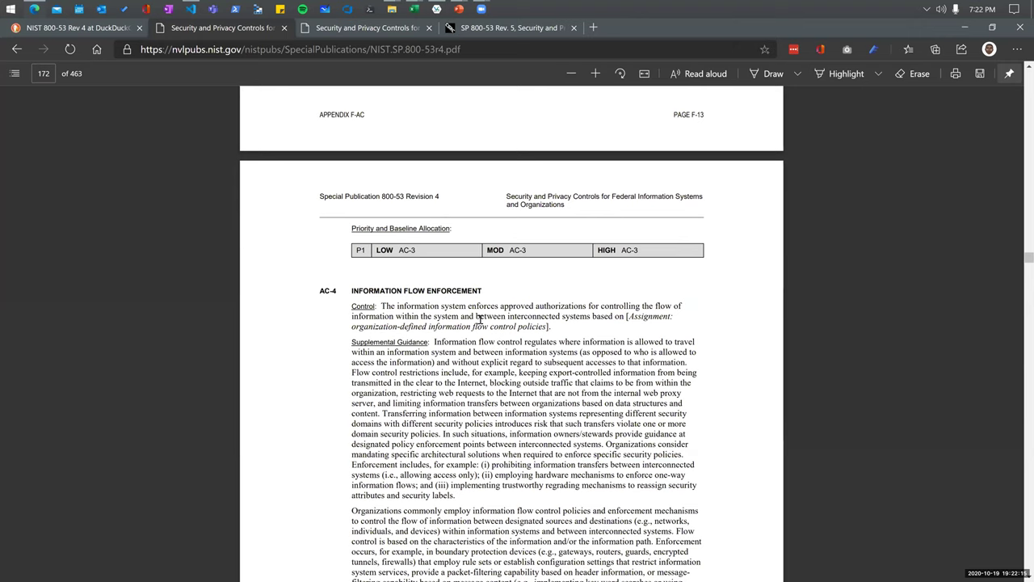
scroll(480, 319, "up", 2)
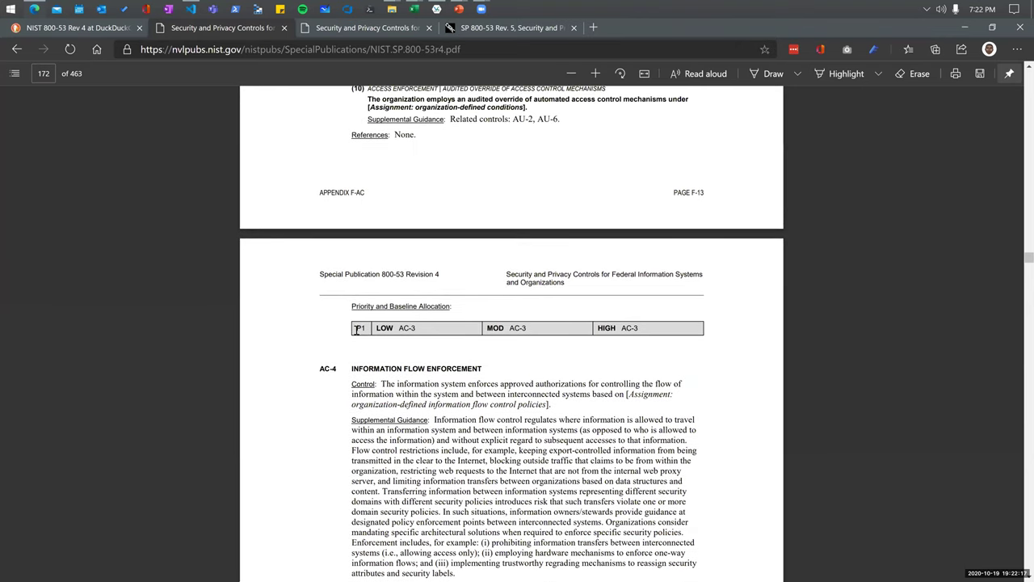
scroll(360, 327, "up", 8)
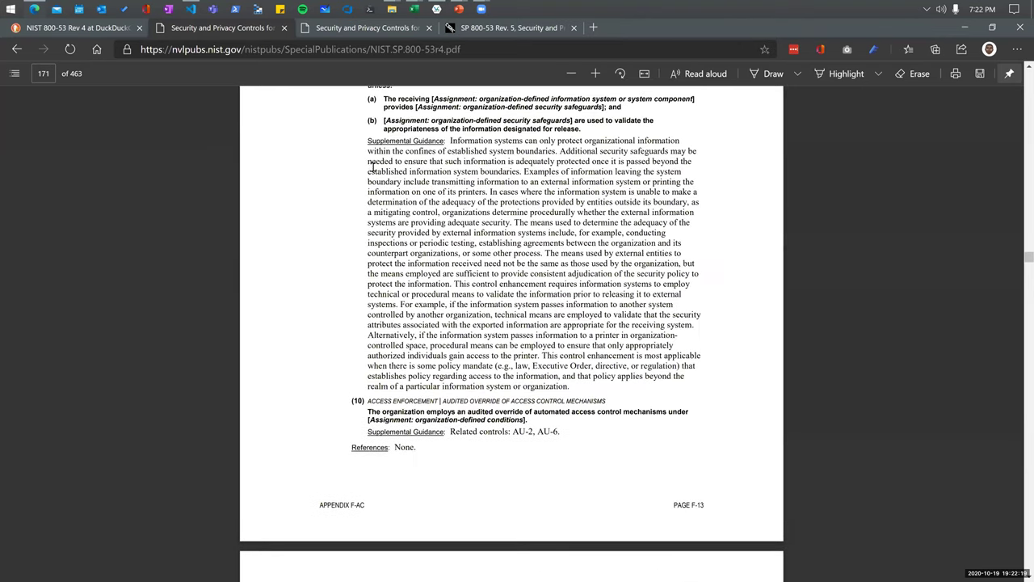
scroll(368, 224, "up", 10)
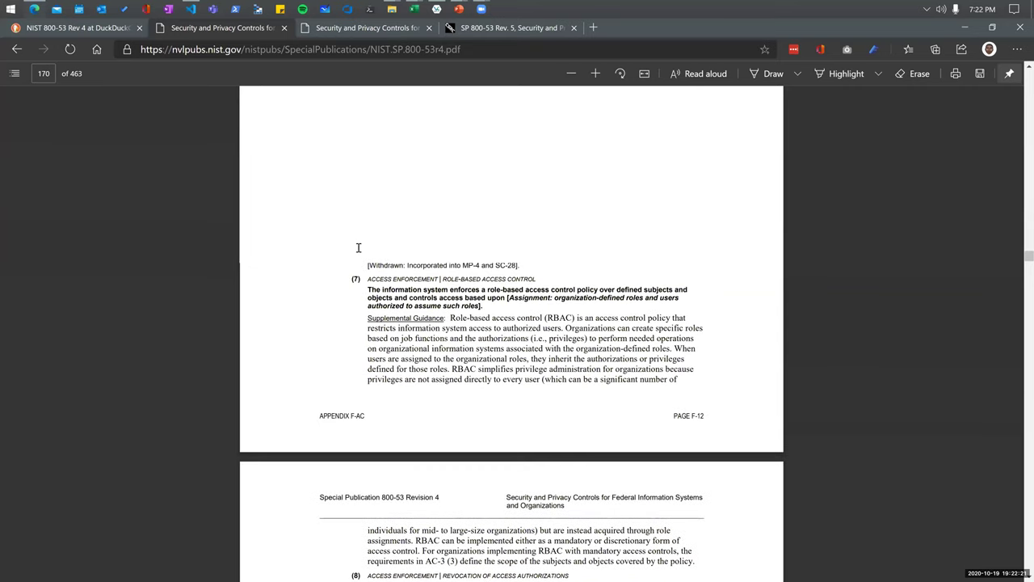
scroll(360, 228, "up", 10)
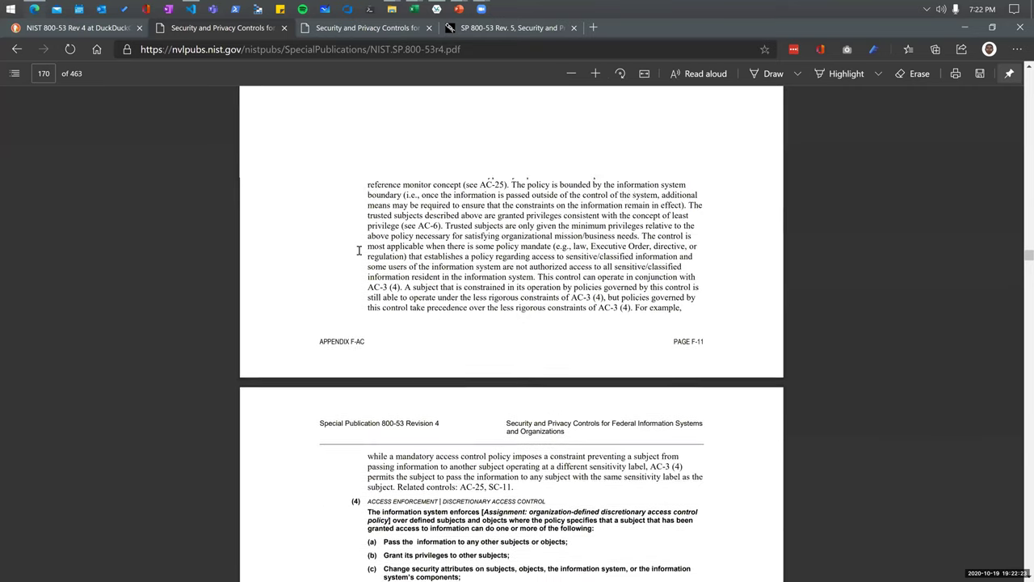
scroll(362, 253, "up", 10)
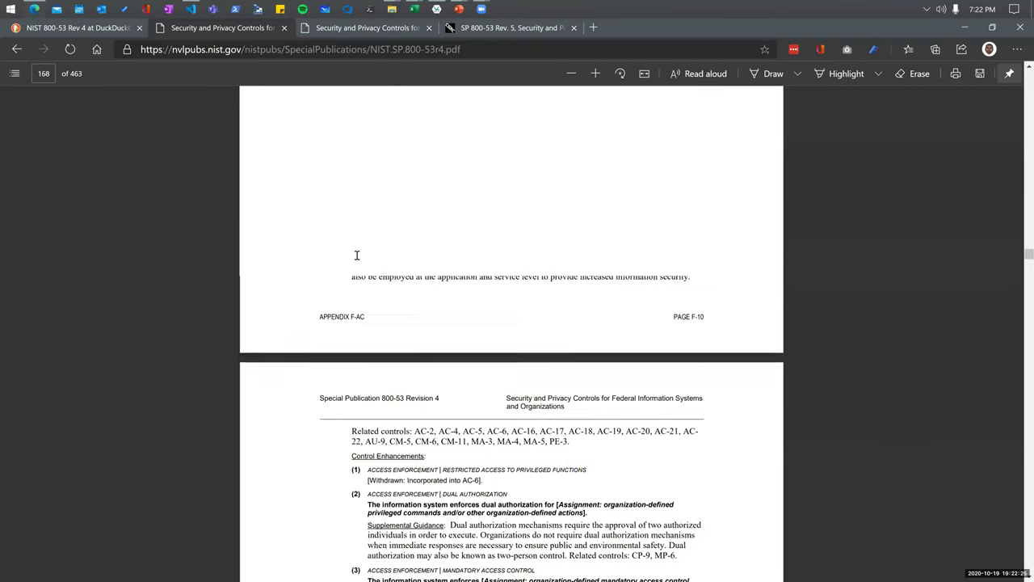
Highlight AC-3 Access Enforcement and its LOW, MOD and HIGH baseline entries, then go back
left_click_drag(318, 173, 444, 183)
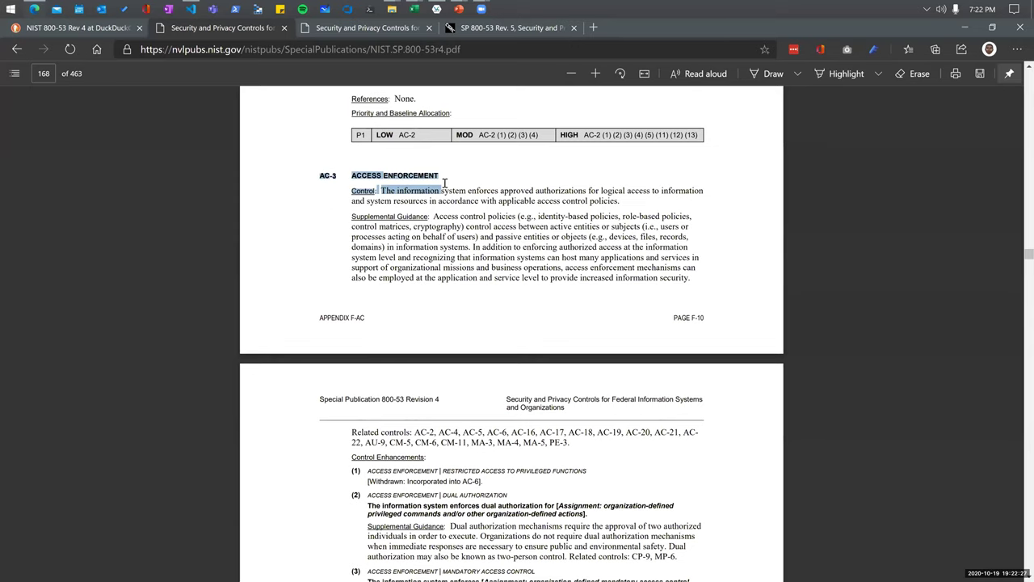
scroll(377, 285, "down", 15)
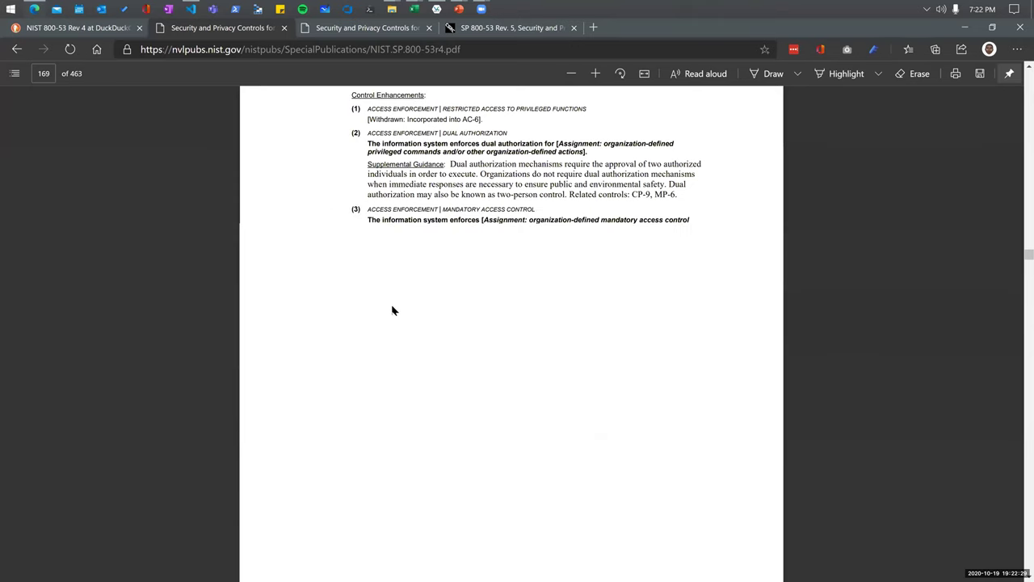
scroll(420, 354, "down", 10)
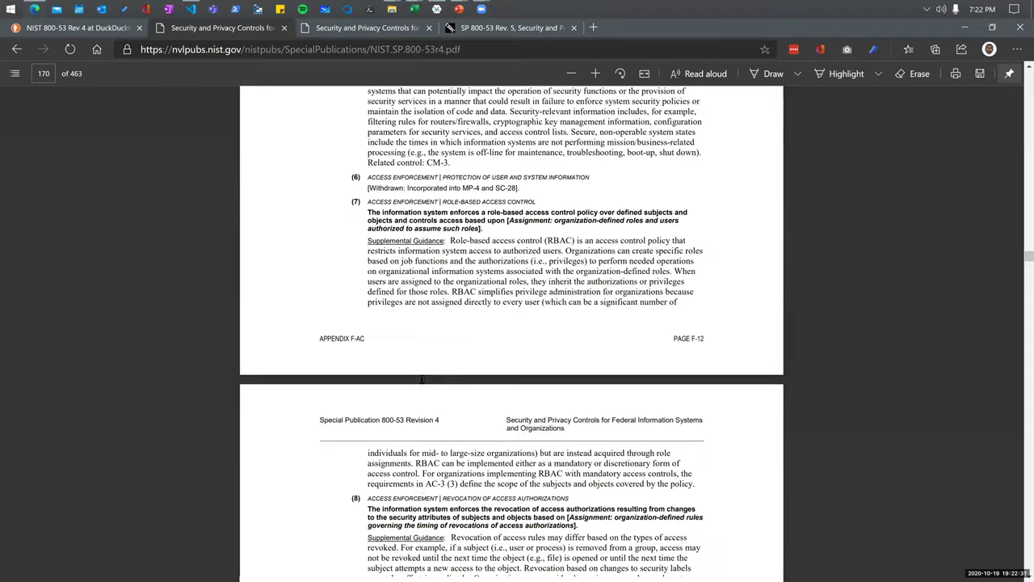
scroll(423, 381, "down", 10)
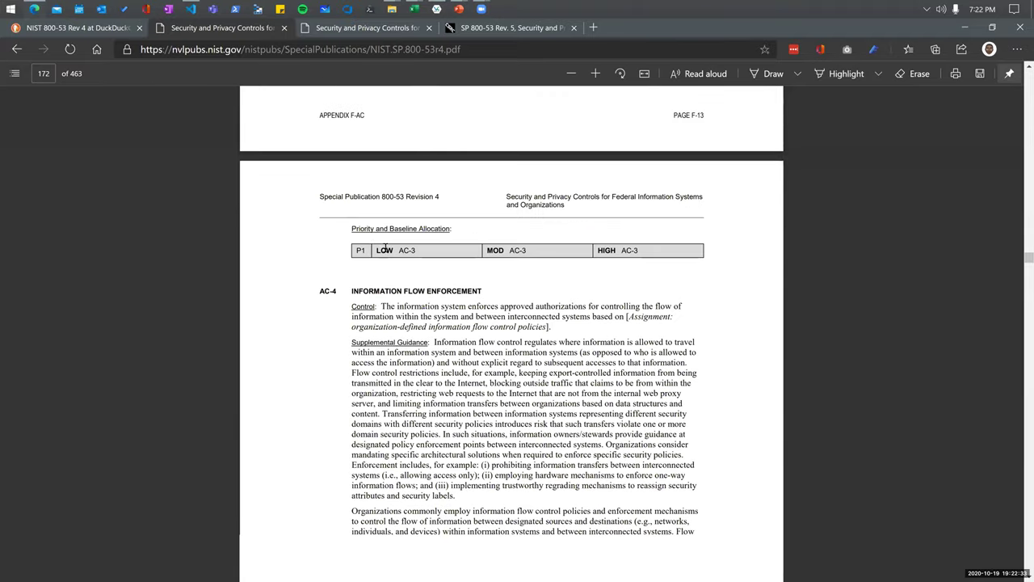
left_click_drag(377, 250, 412, 251)
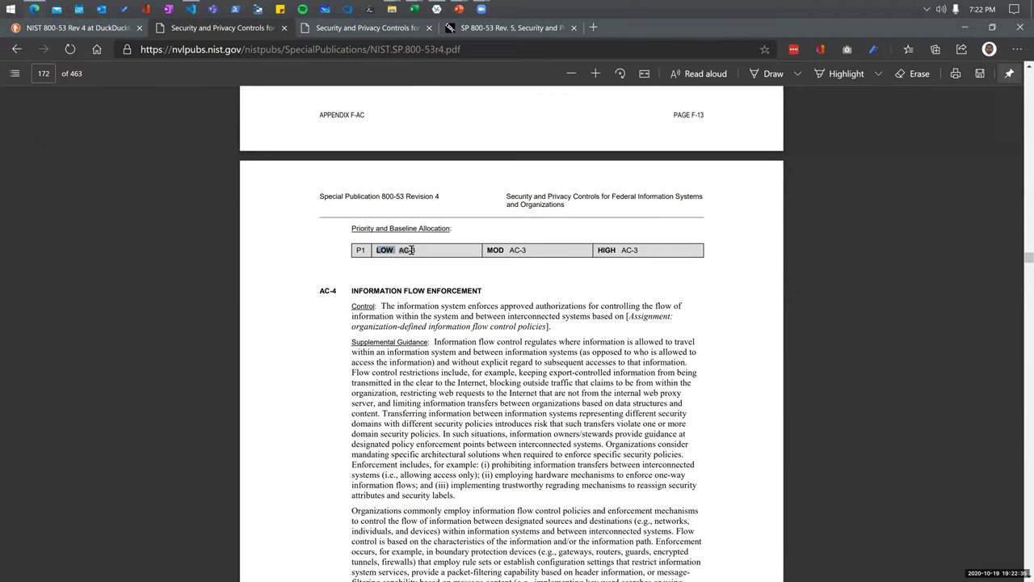
left_click_drag(487, 250, 319, 237)
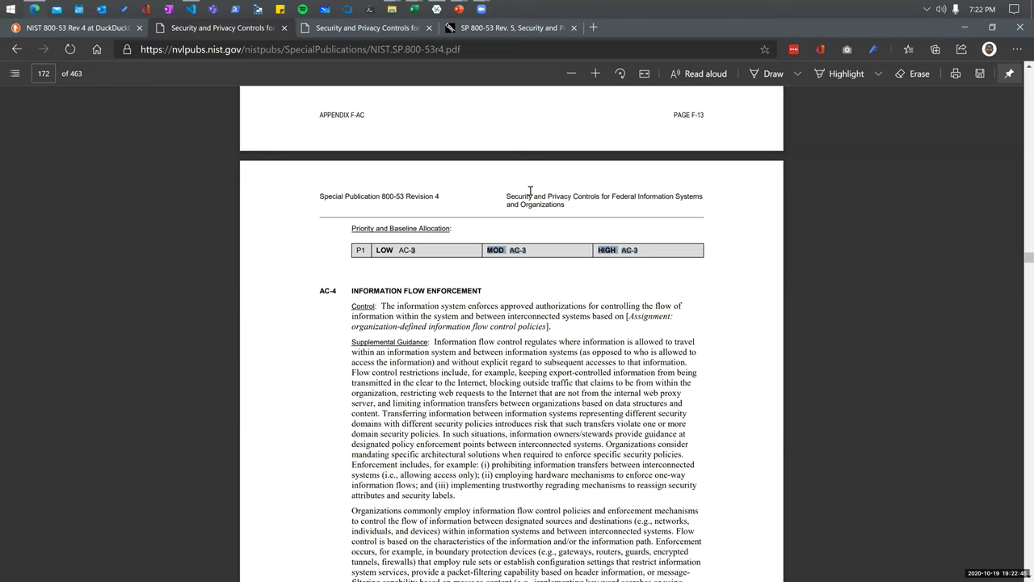
left_click(17, 50)
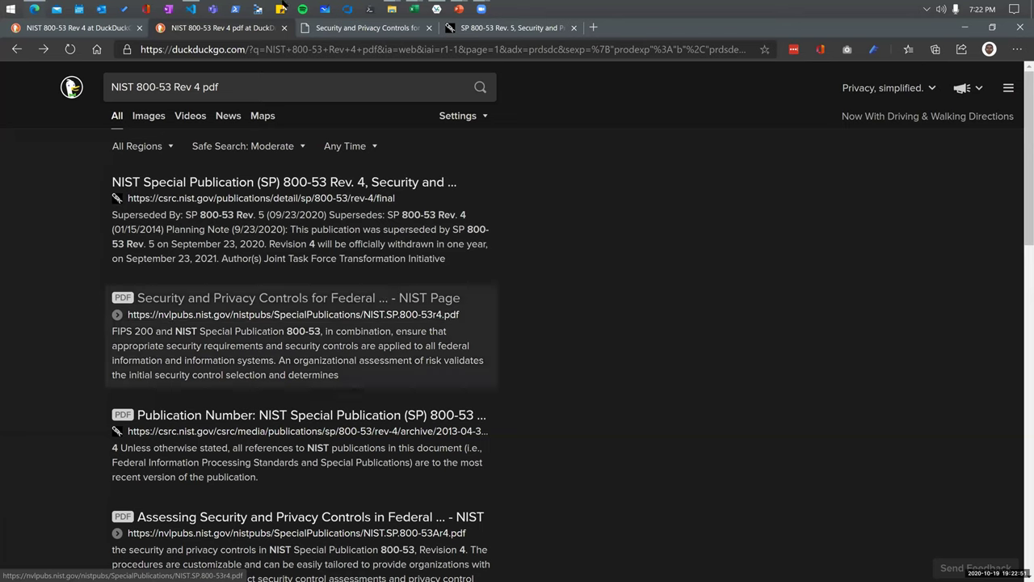
Search DuckDuckGo for 'NIST 800-53' in a new tab and open the NVD 800-53 result
key("ctrl+4")
left_click(594, 29)
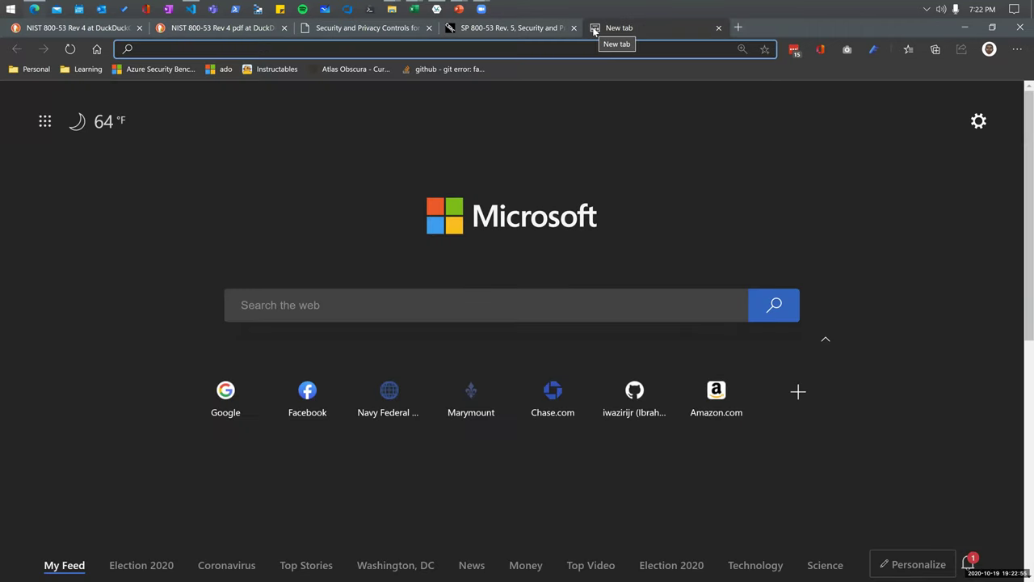
type("NIST")
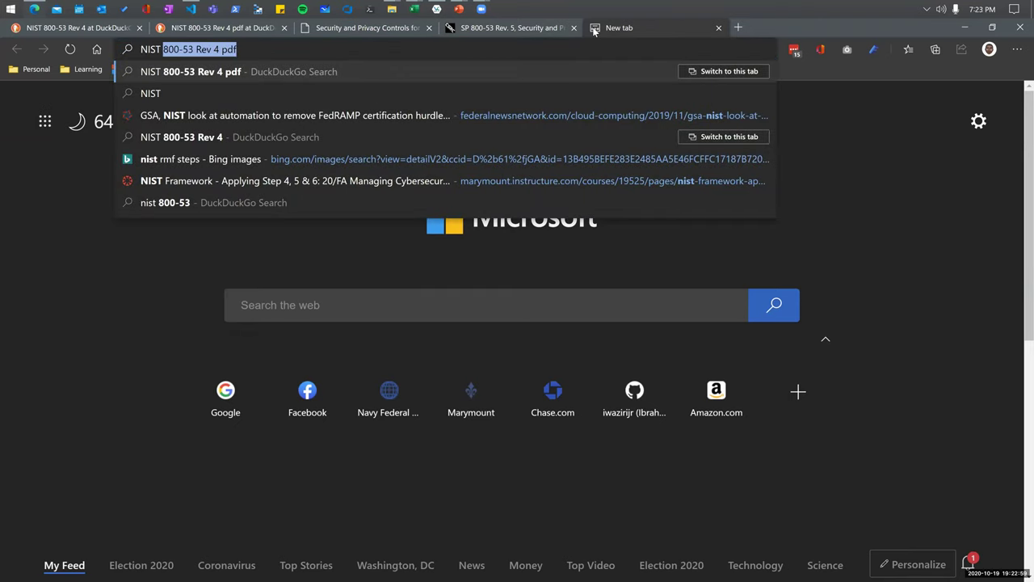
type(" 800-53")
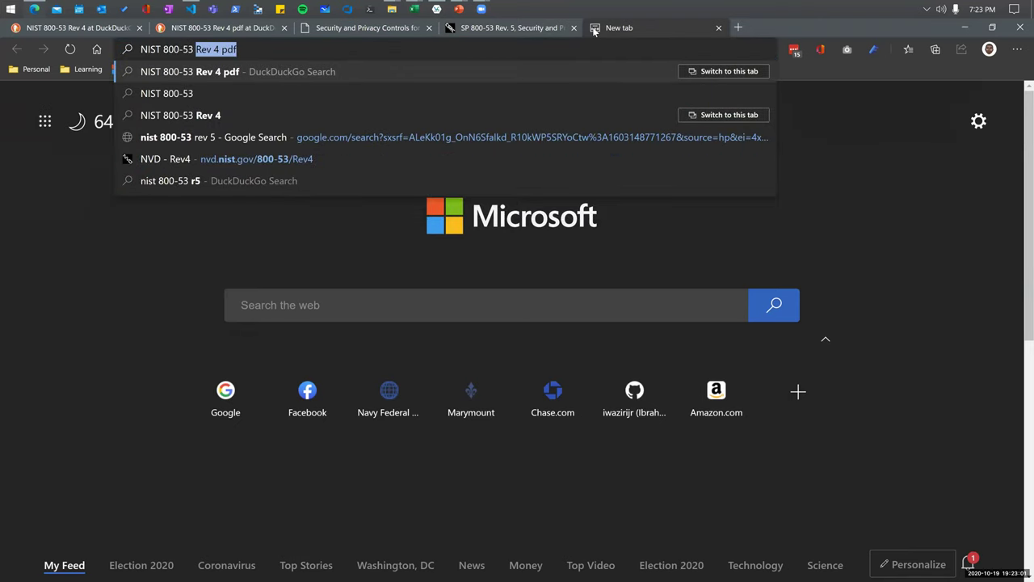
key("Return")
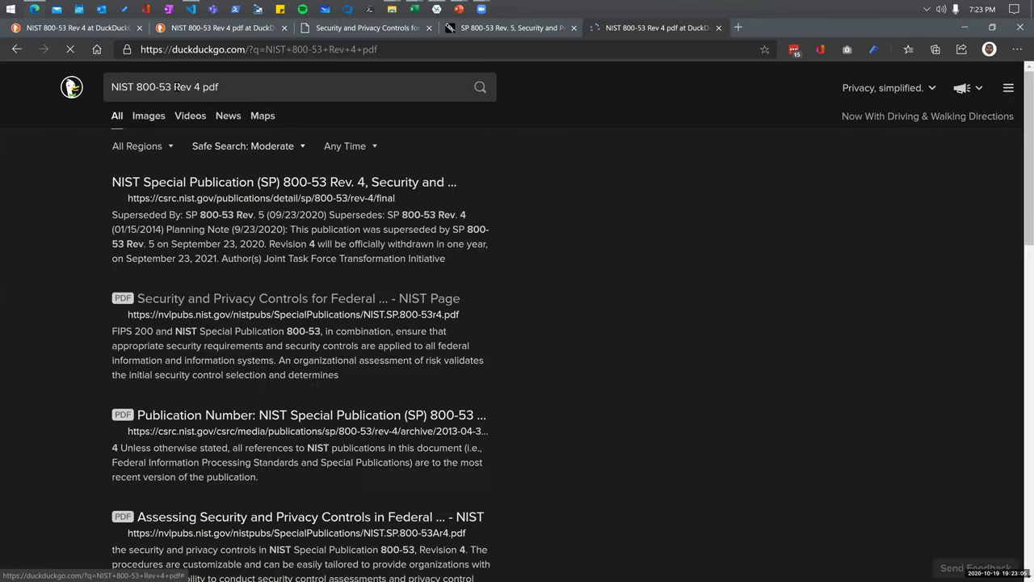
left_click_drag(174, 87, 232, 89)
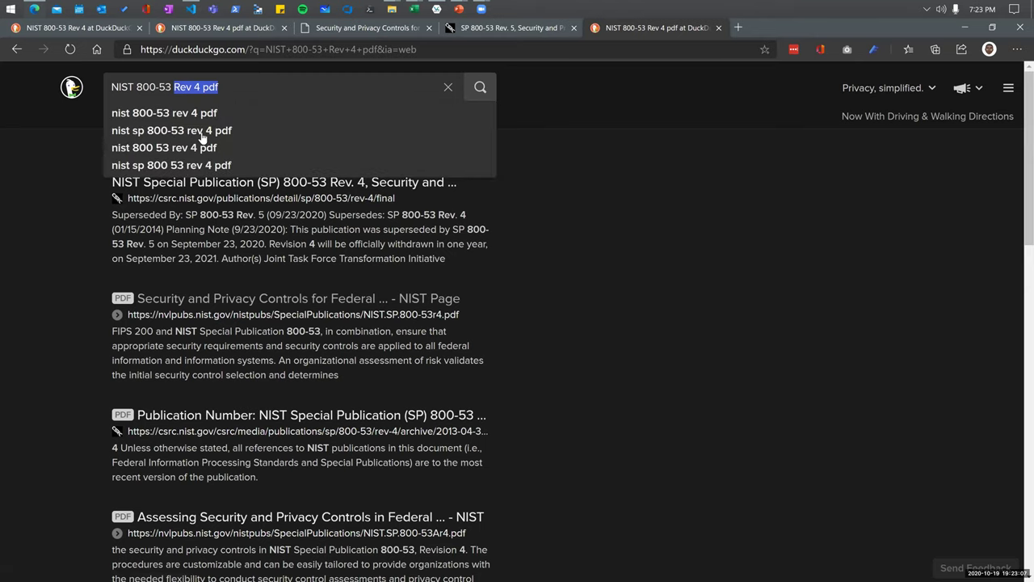
key("BackSpace")
key("Return")
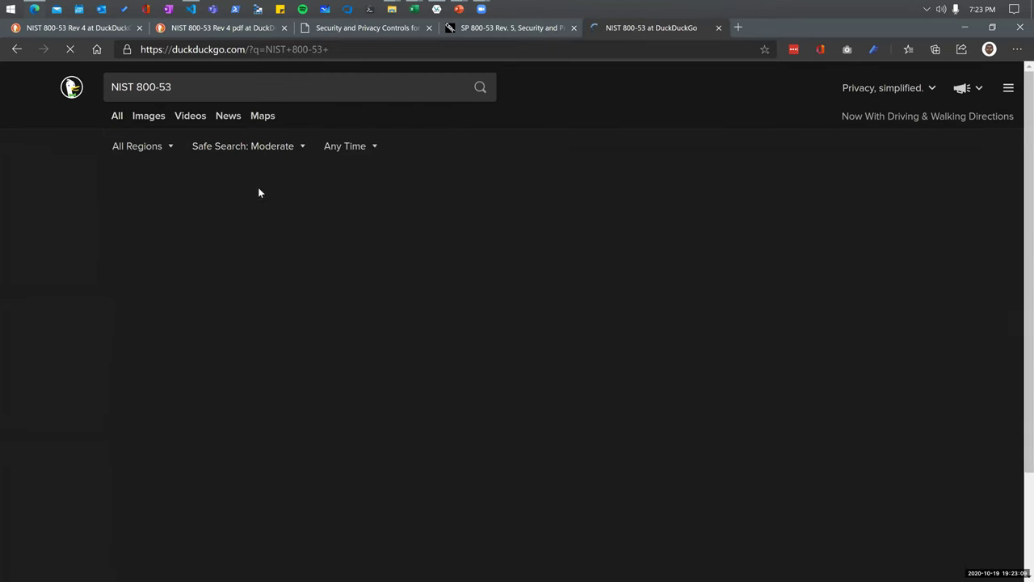
scroll(234, 355, "down", 2)
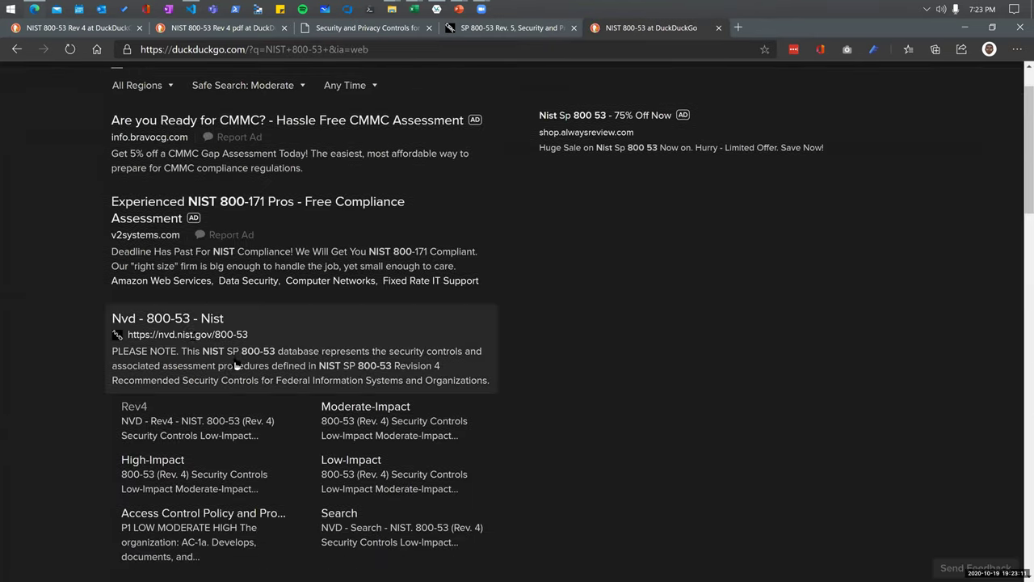
left_click(212, 232)
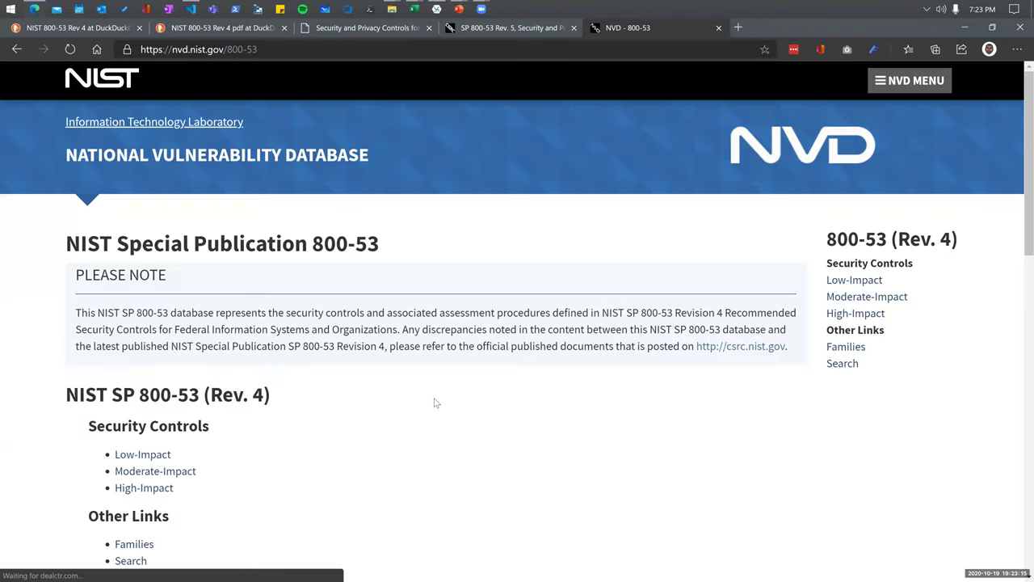
Compare the Low (115), Moderate (159) and High (170) baseline control counts
scroll(12, 370, "down", 1)
scroll(81, 380, "down", 1)
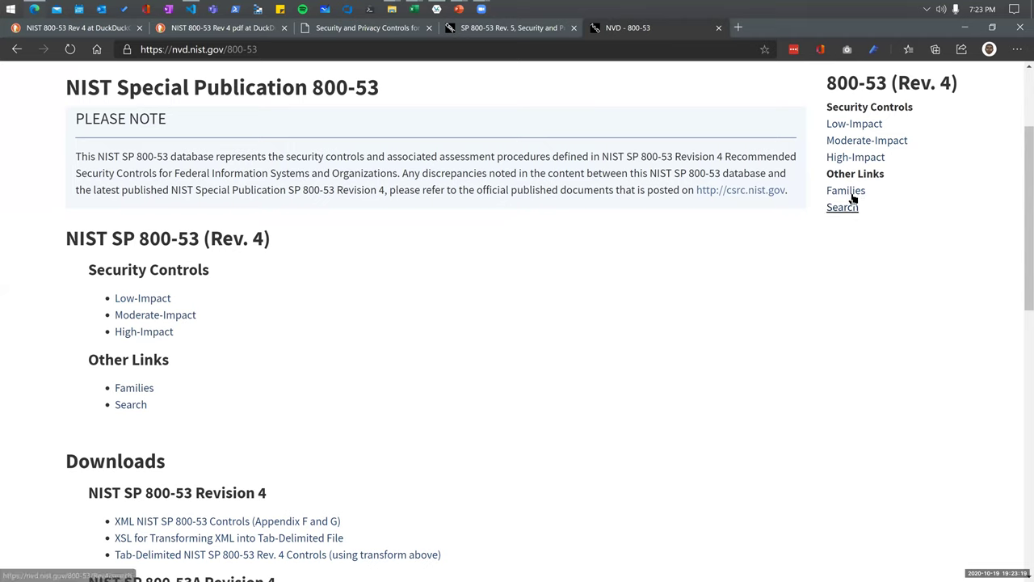
left_click(147, 302)
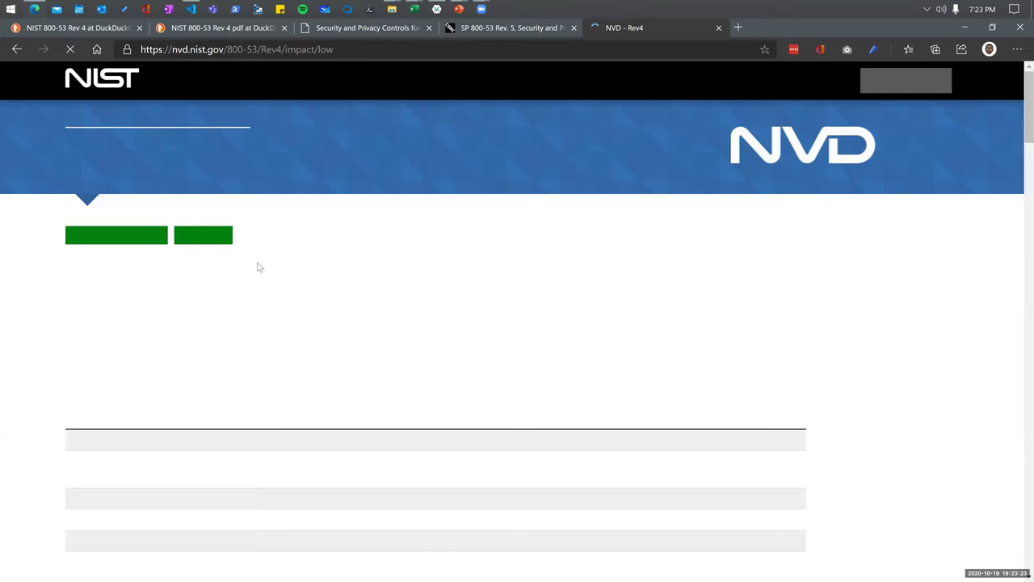
scroll(106, 476, "down", 5)
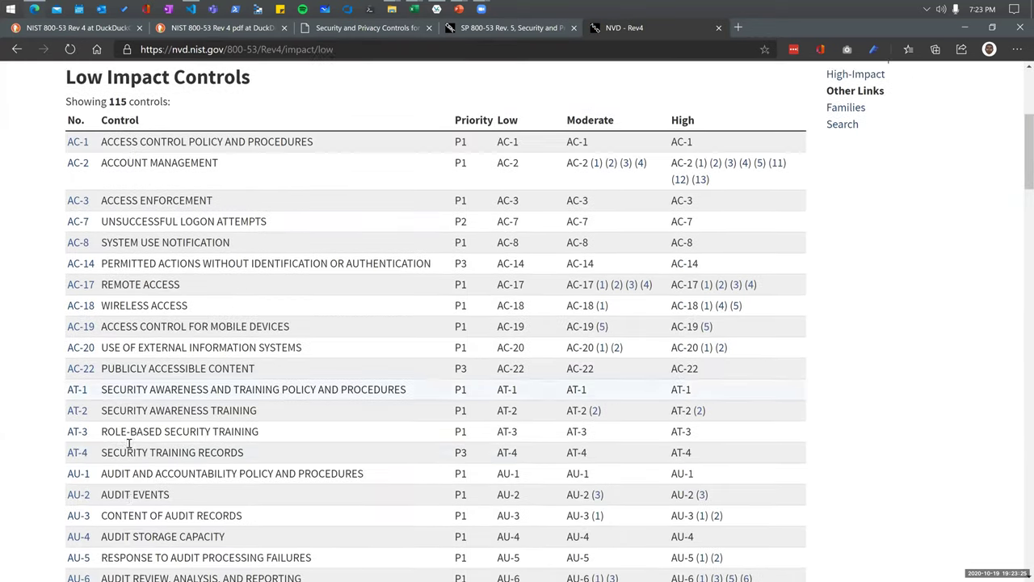
scroll(129, 442, "up", 5)
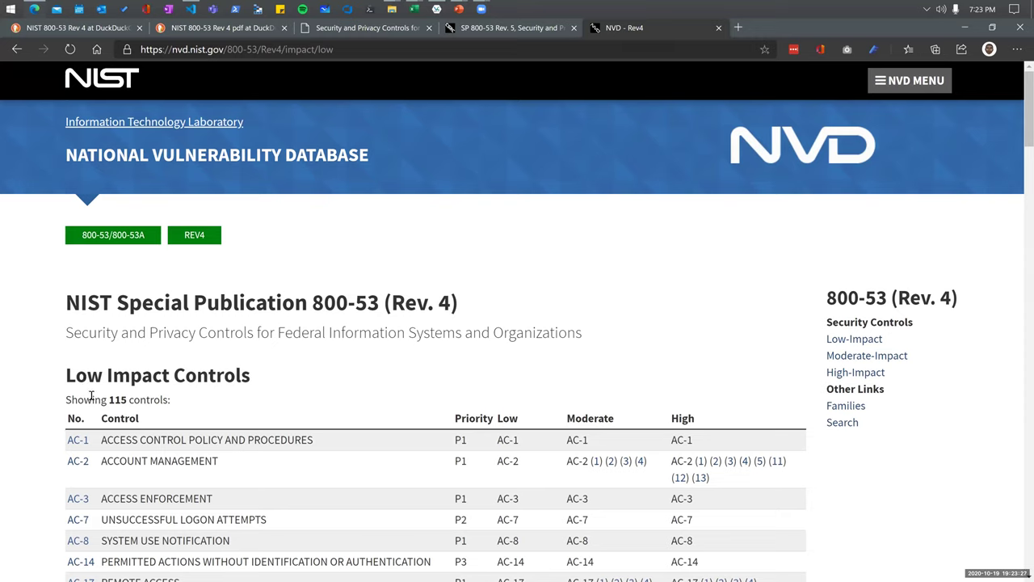
left_click_drag(116, 399, 140, 400)
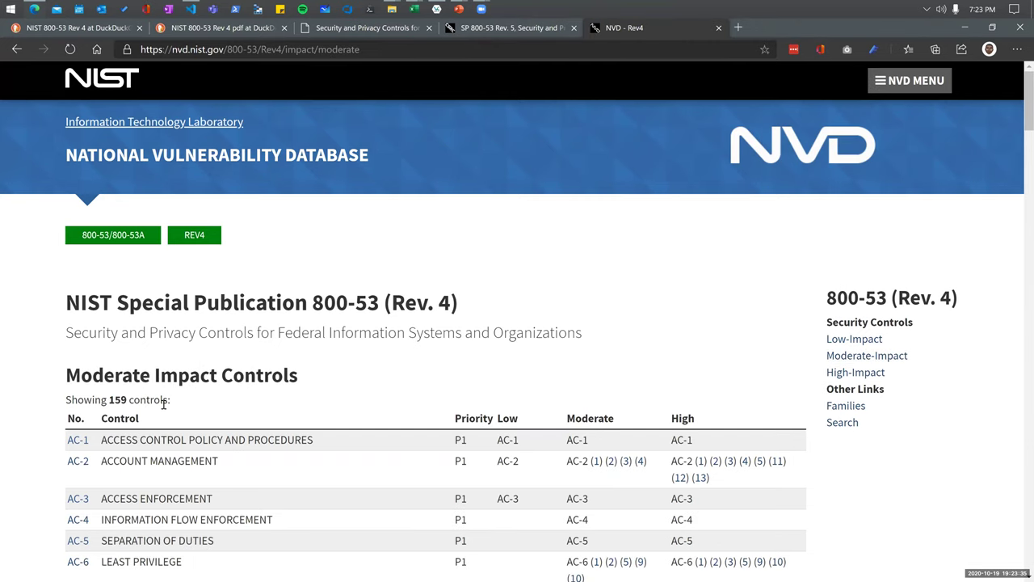
left_click_drag(163, 400, 113, 400)
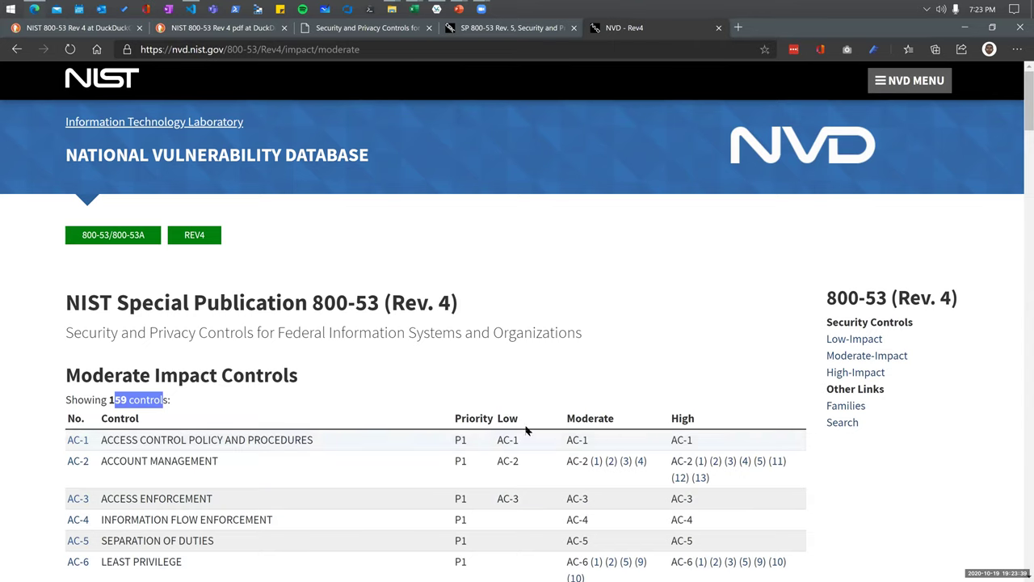
left_click(848, 372)
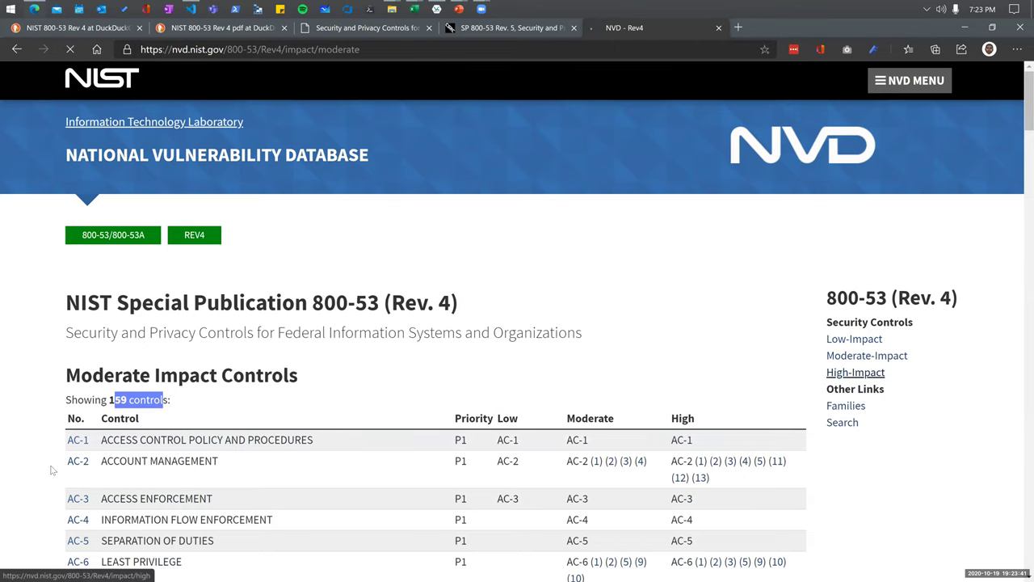
left_click_drag(109, 401, 140, 402)
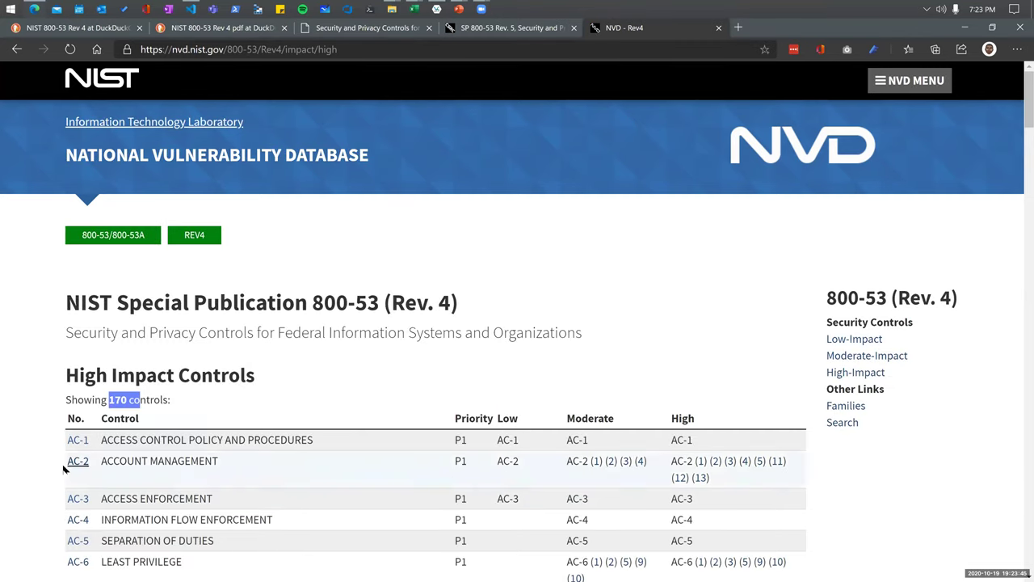
Highlight AC-1 through AC-6 in the High table, noting AC-6 under Moderate, then open Families
scroll(63, 468, "down", 2)
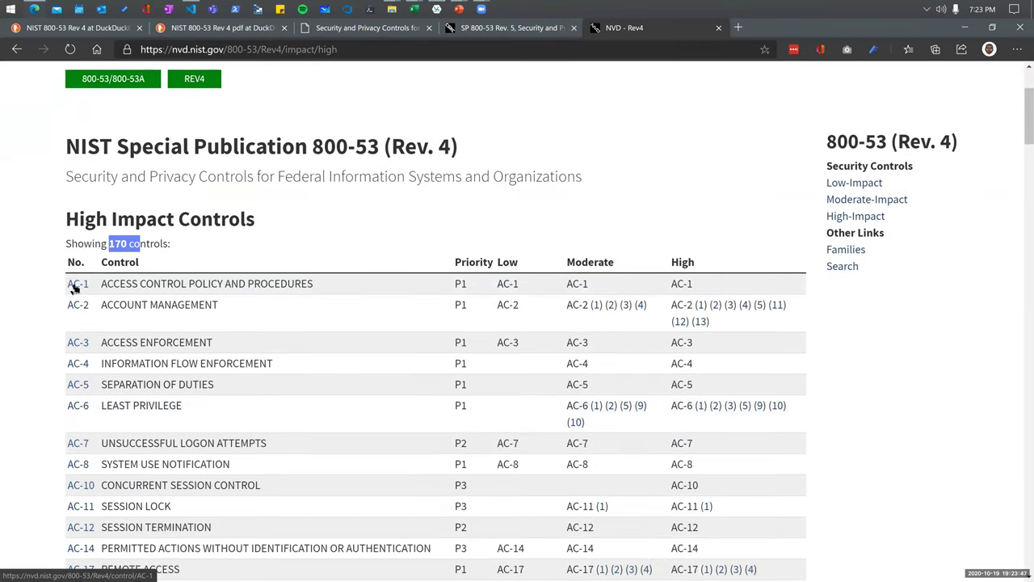
left_click_drag(49, 285, 73, 293)
left_click(35, 299)
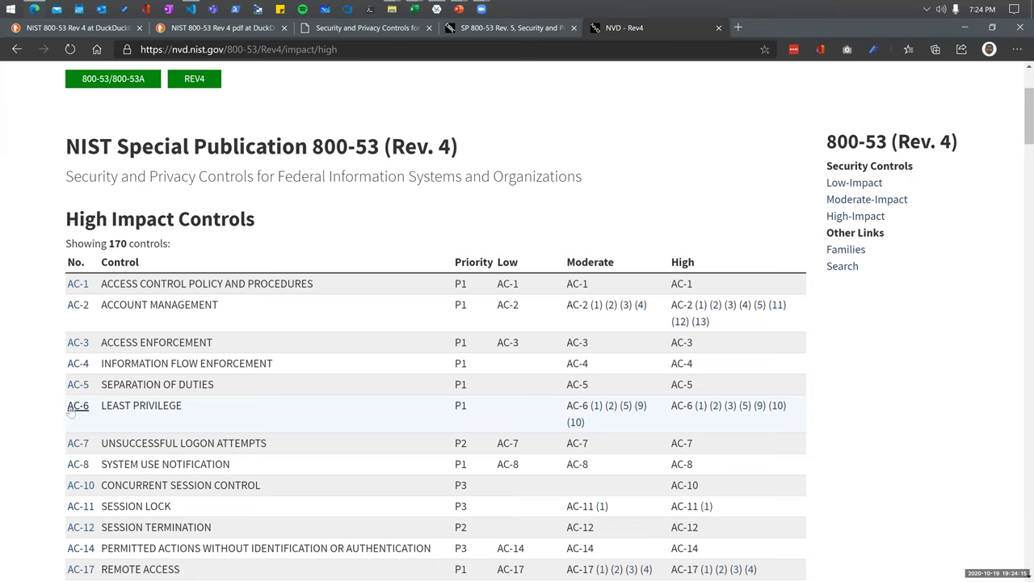
left_click_drag(63, 257, 198, 421)
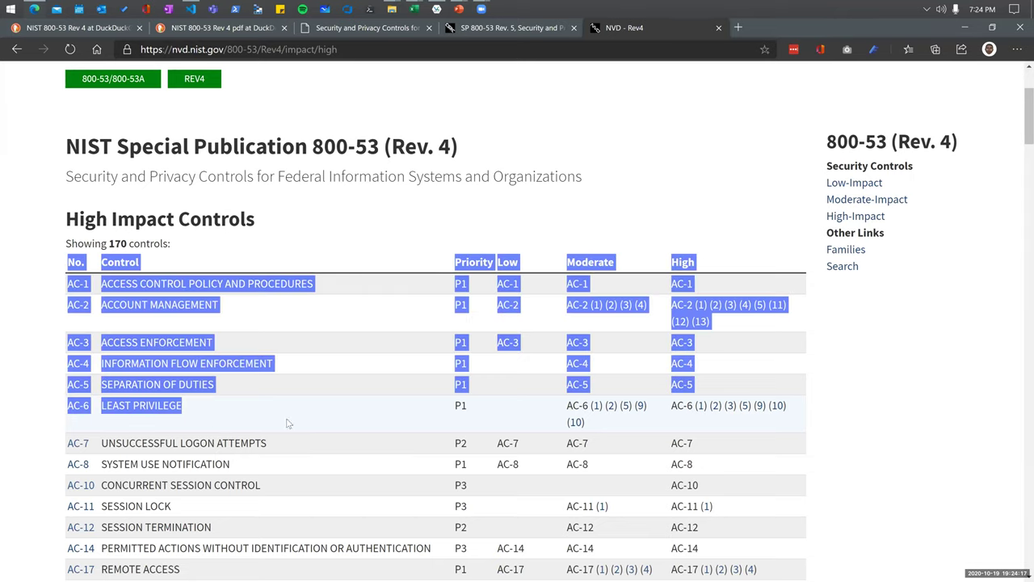
left_click(564, 410)
left_click_drag(567, 407, 587, 405)
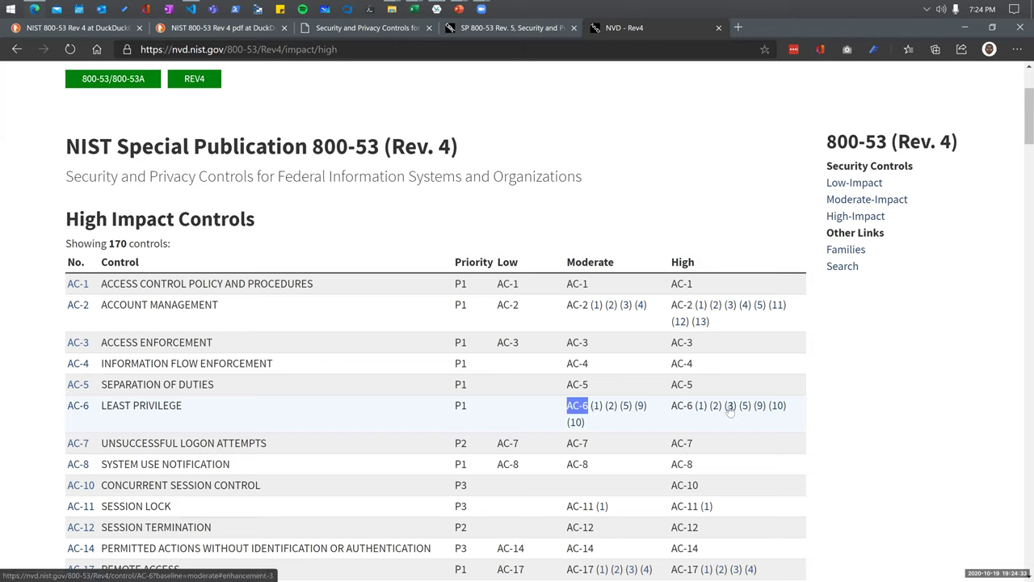
left_click(844, 250)
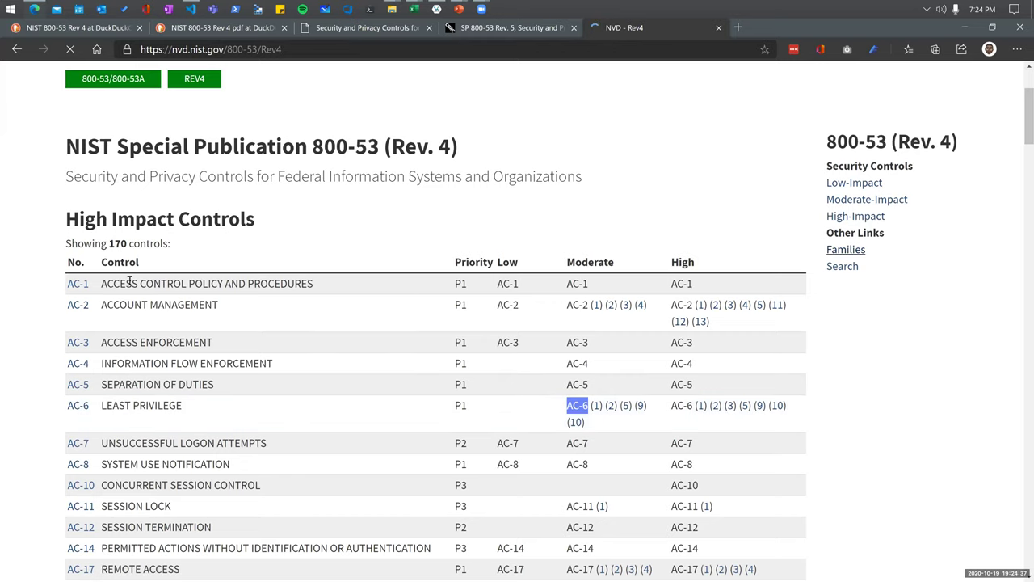
Leave the Control Families page and return to the High Impact Controls table
scroll(185, 420, "down", 2)
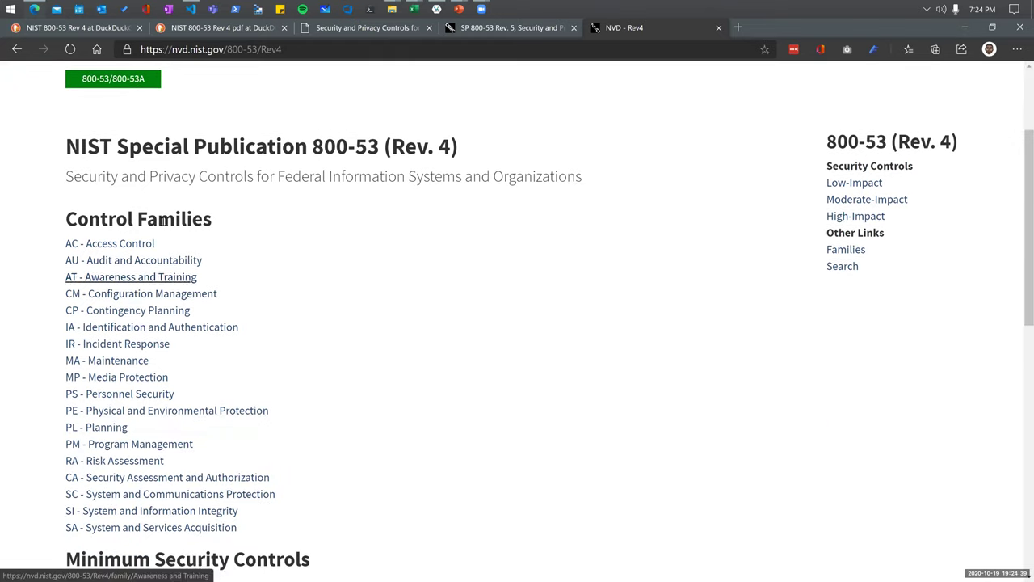
scroll(242, 420, "down", 2)
scroll(307, 437, "up", 2)
scroll(317, 426, "up", 2)
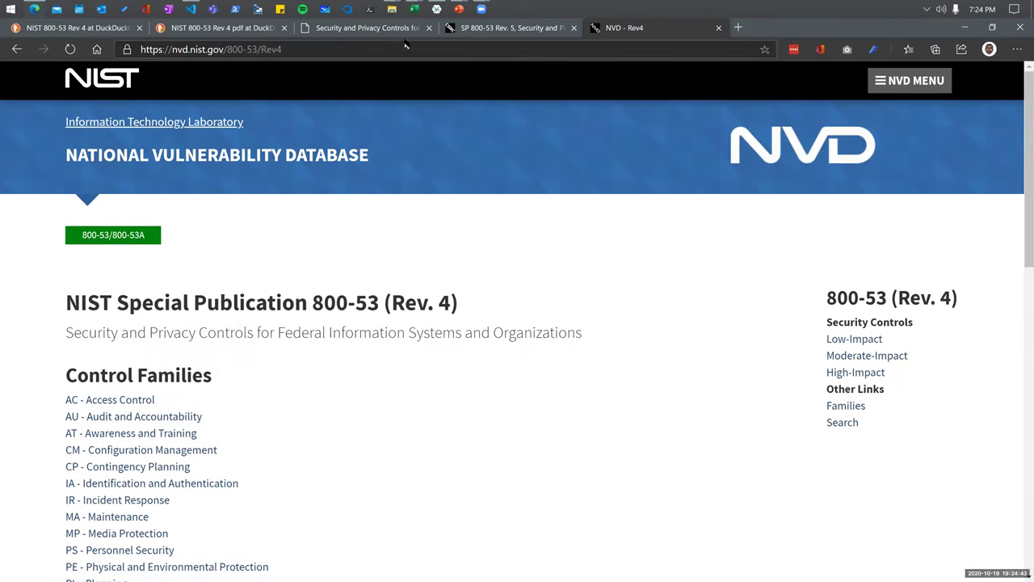
key("alt+Tab")
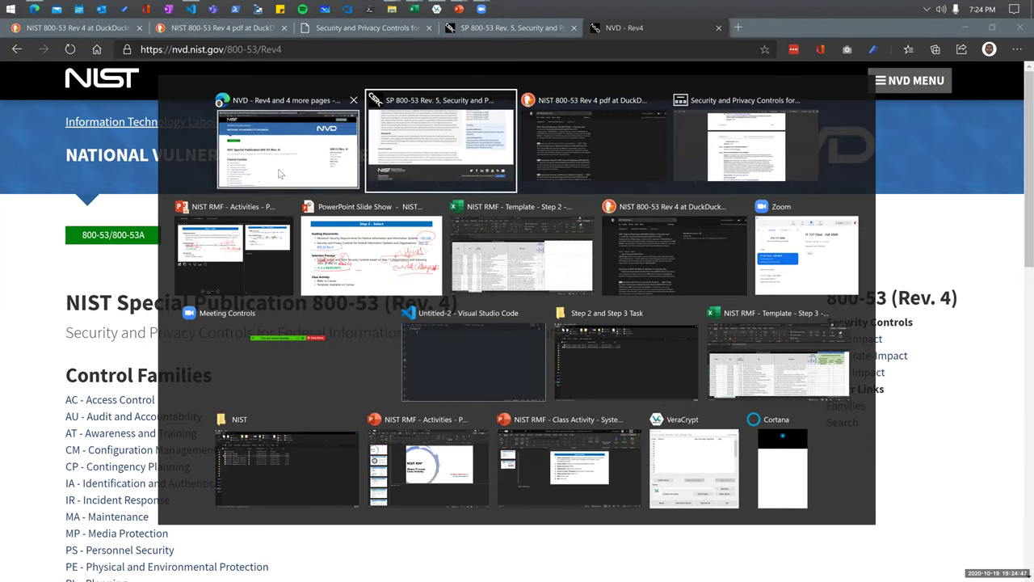
key("Escape")
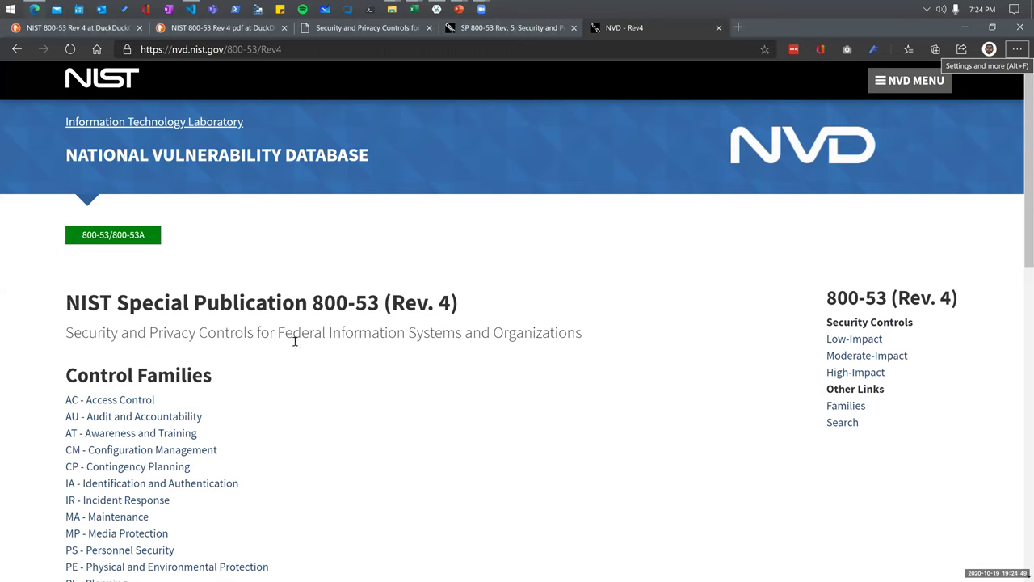
scroll(295, 402, "down", 1)
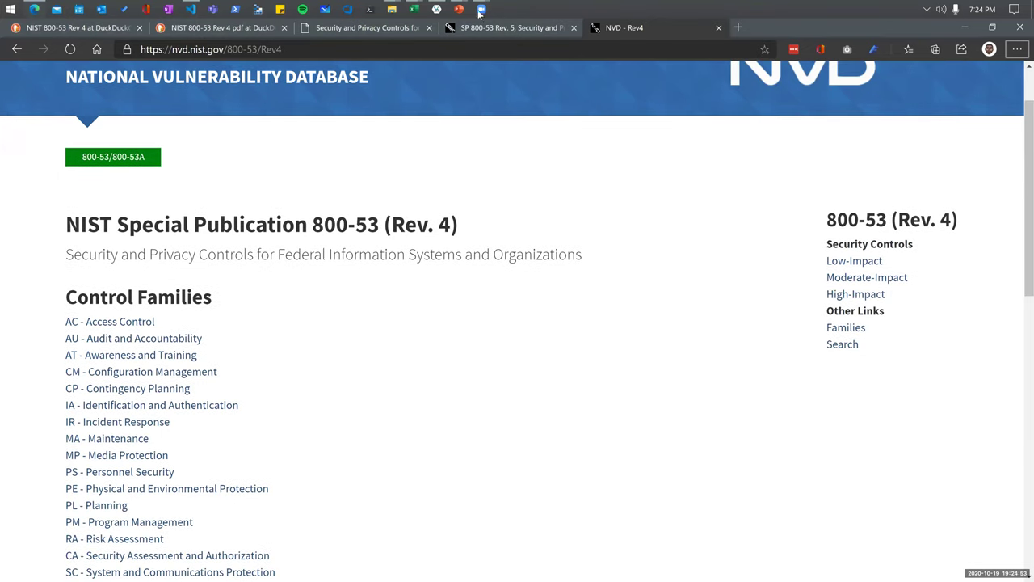
left_click(16, 49)
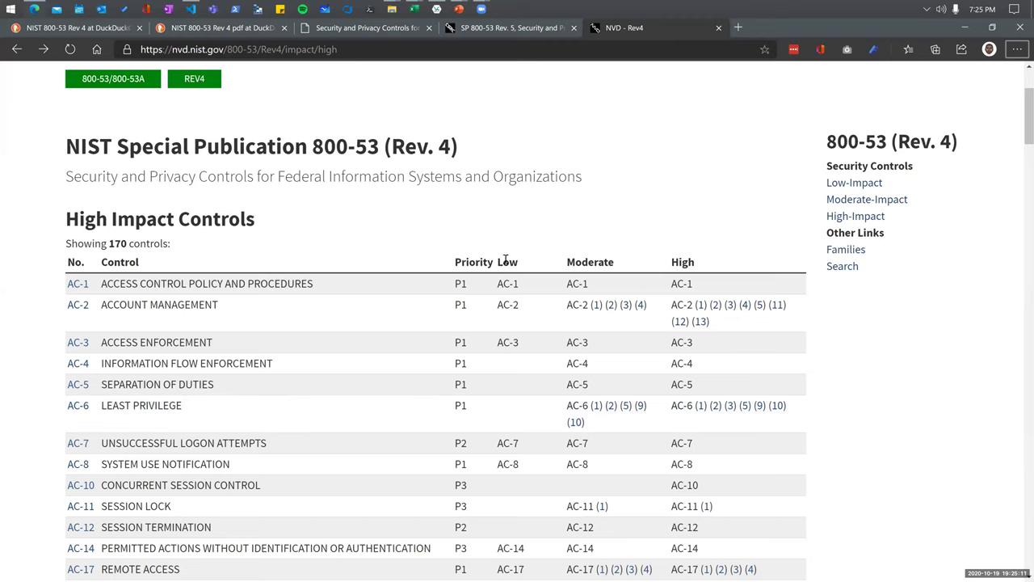
Highlight the Low, Moderate and High column headings and AC-1's entry in each
left_click_drag(498, 262, 700, 269)
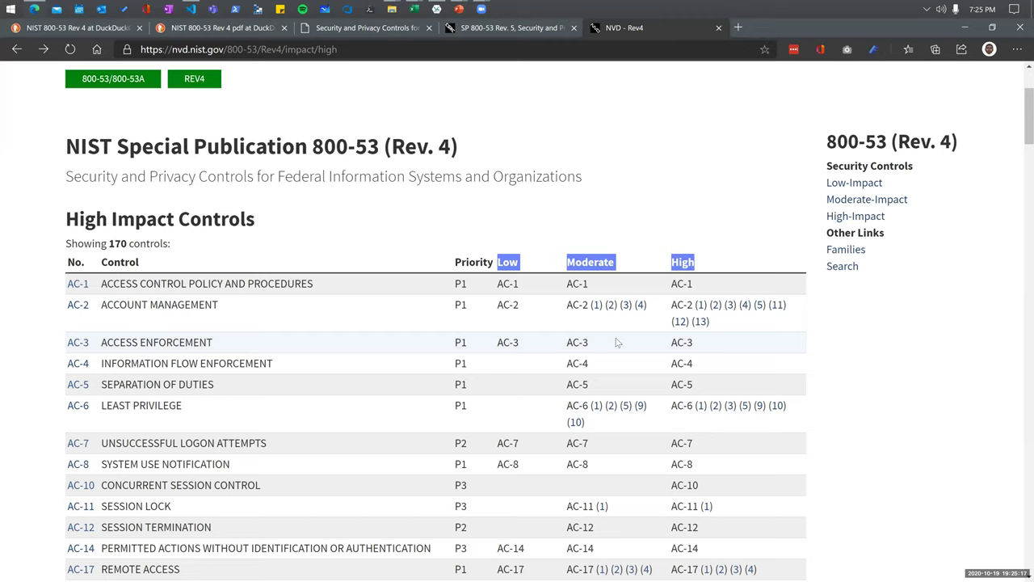
left_click(426, 290)
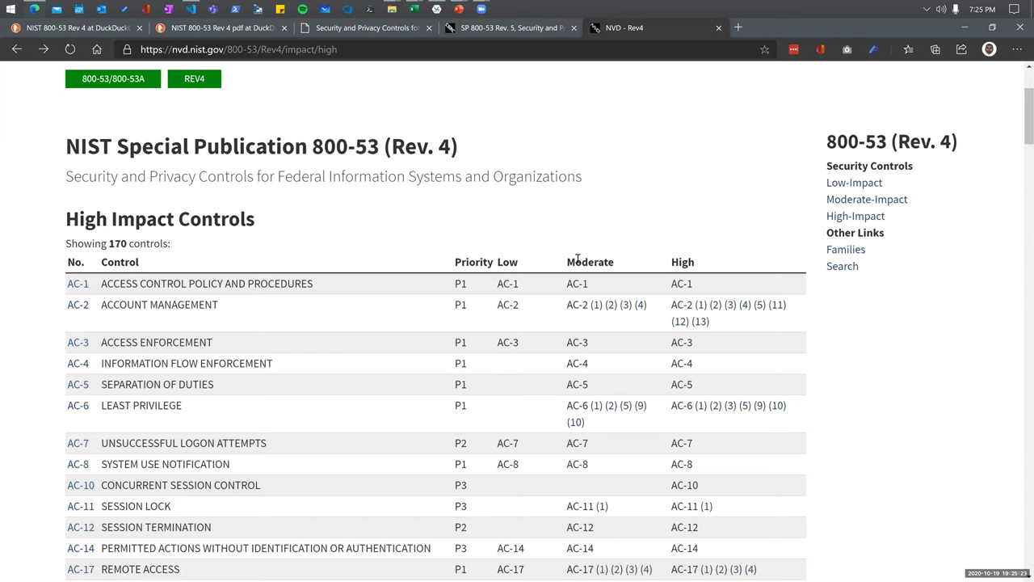
left_click_drag(500, 262, 614, 262)
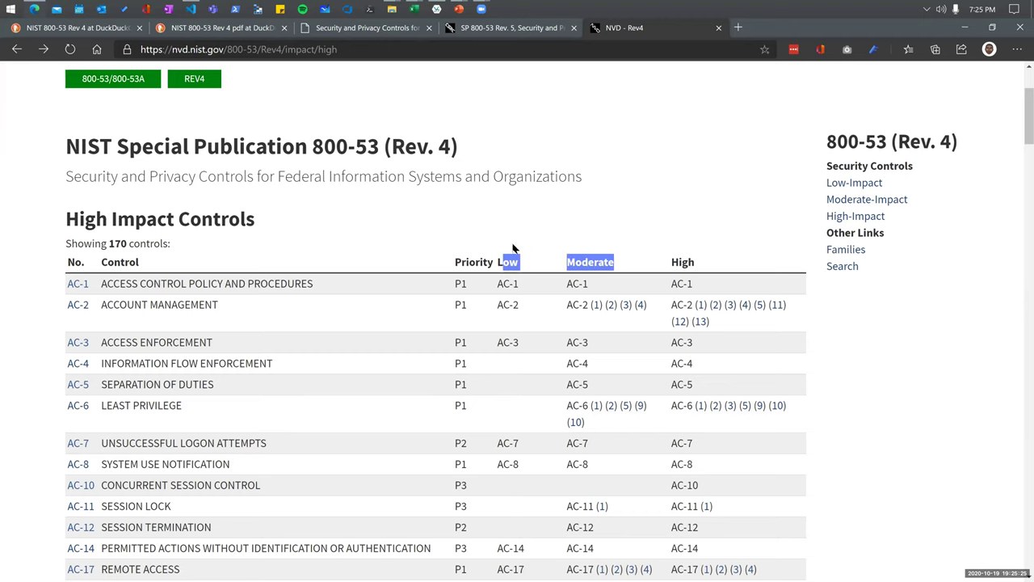
scroll(81, 283, "up", 1)
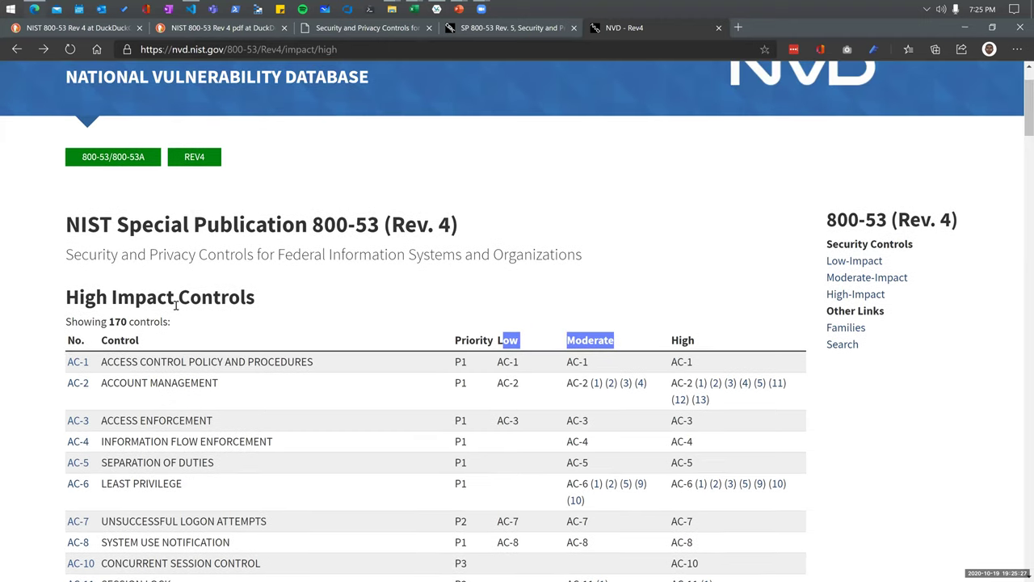
left_click(616, 319)
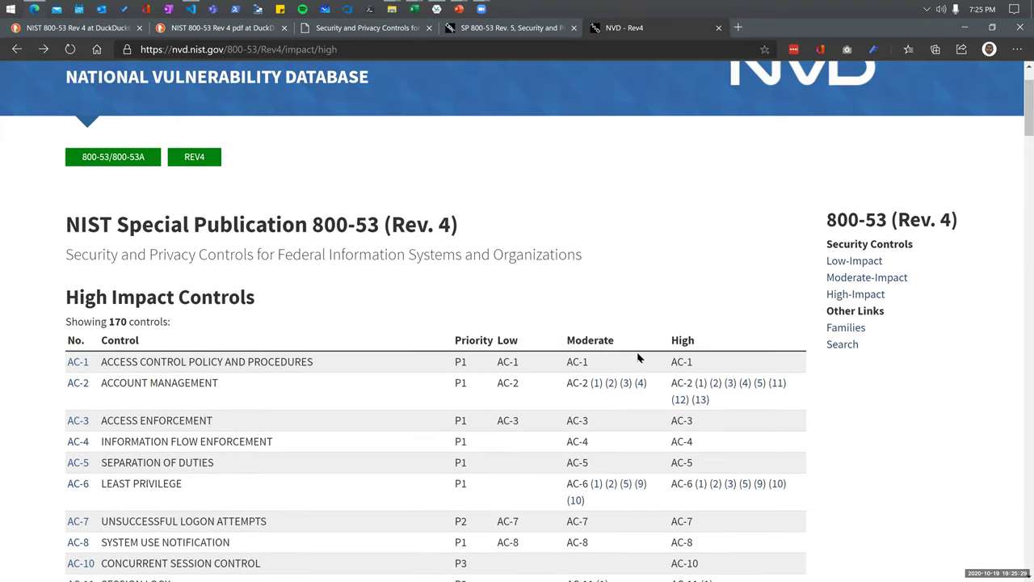
left_click_drag(619, 343, 490, 341)
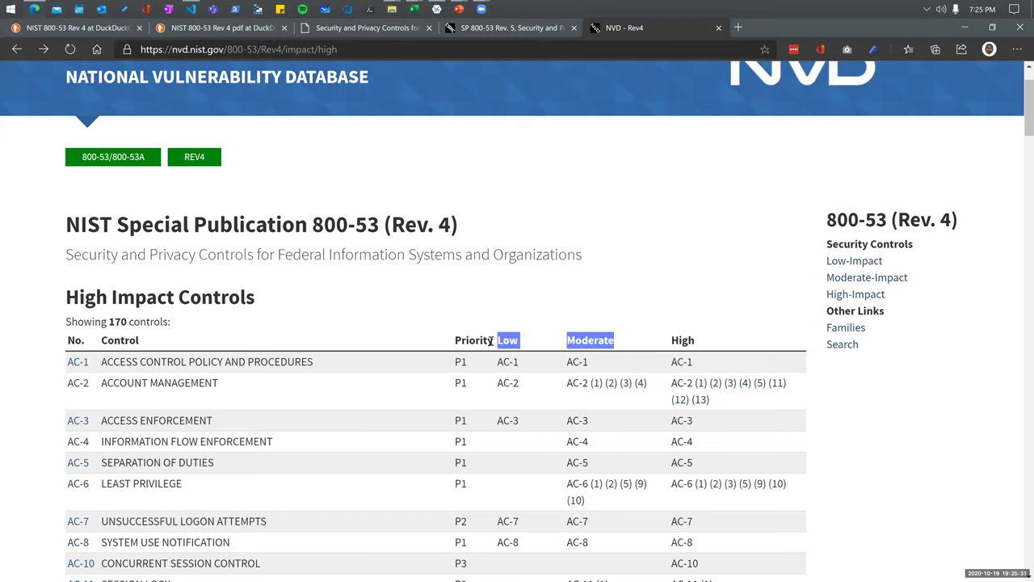
left_click_drag(677, 343, 699, 346)
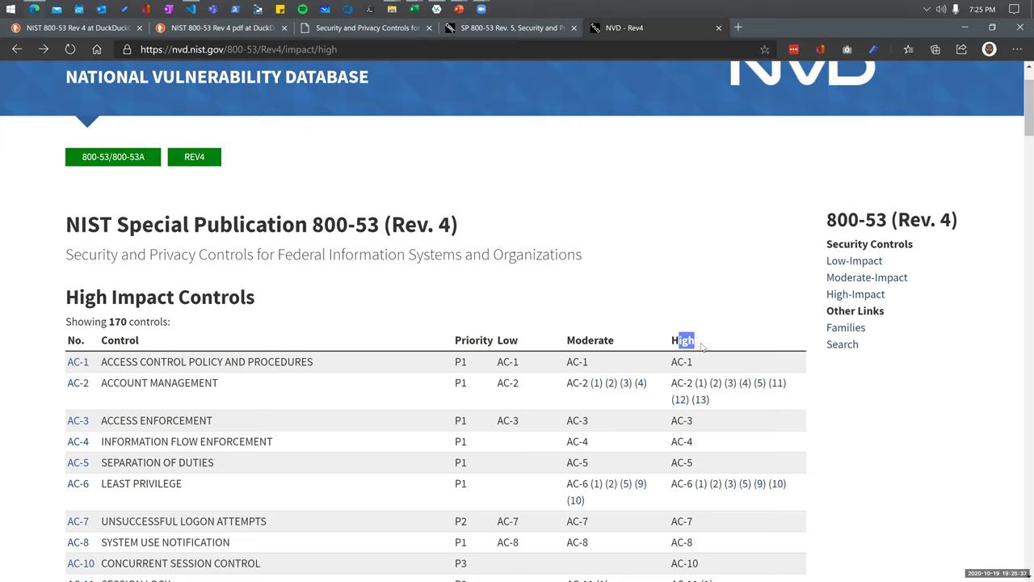
left_click(694, 342)
left_click_drag(693, 360, 670, 369)
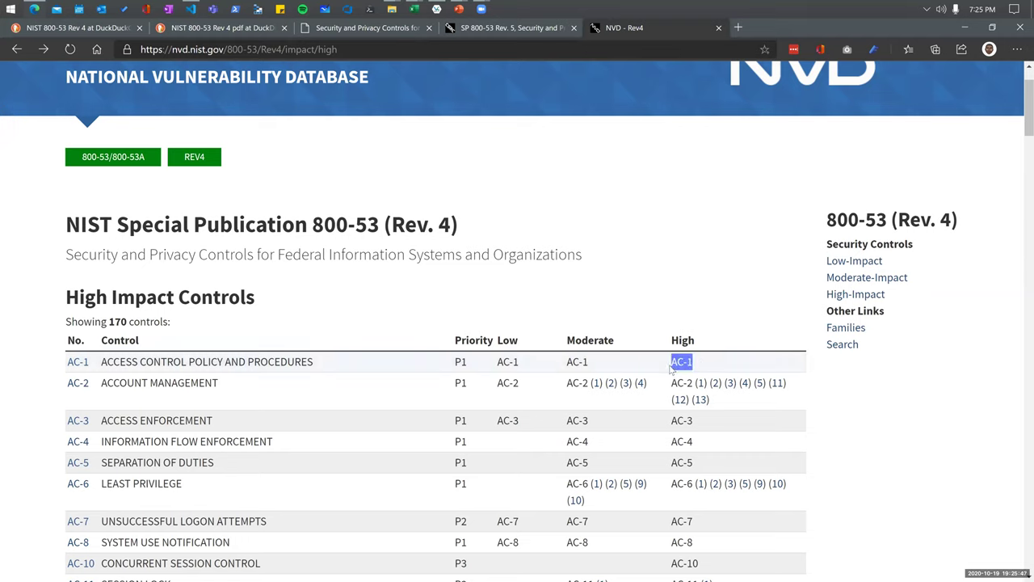
left_click_drag(595, 363, 514, 362)
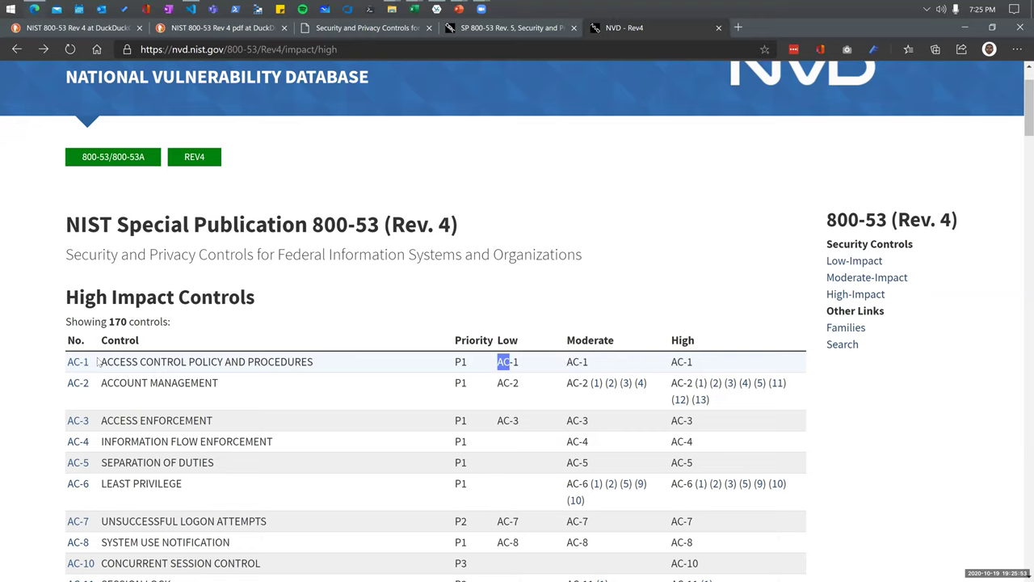
left_click(497, 365)
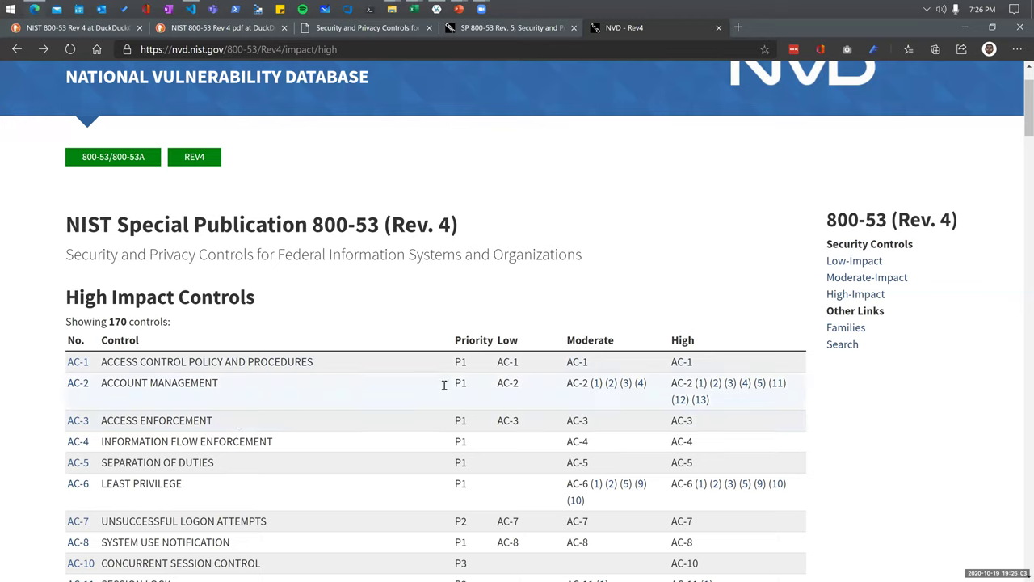
Open the AC-2 Account Management details and return to the High Impact list
left_click(78, 383)
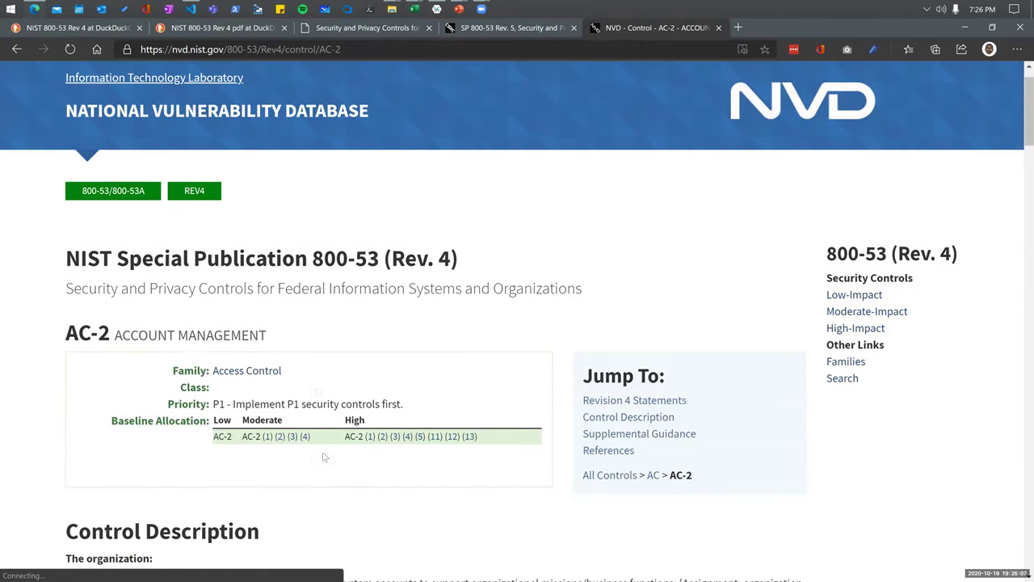
scroll(323, 457, "down", 2)
scroll(70, 429, "down", 5)
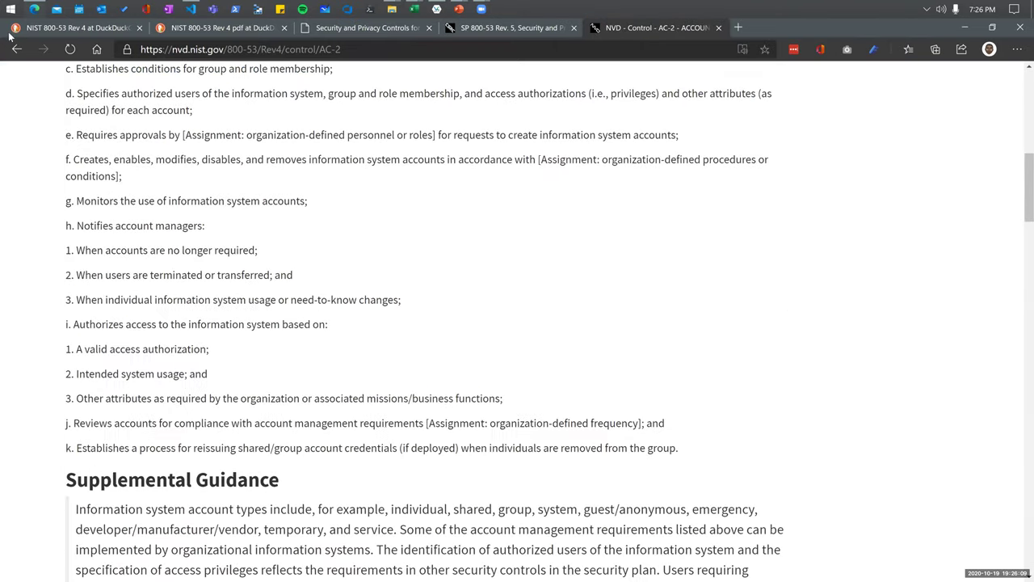
scroll(404, 323, "down", 4)
key("alt+Left")
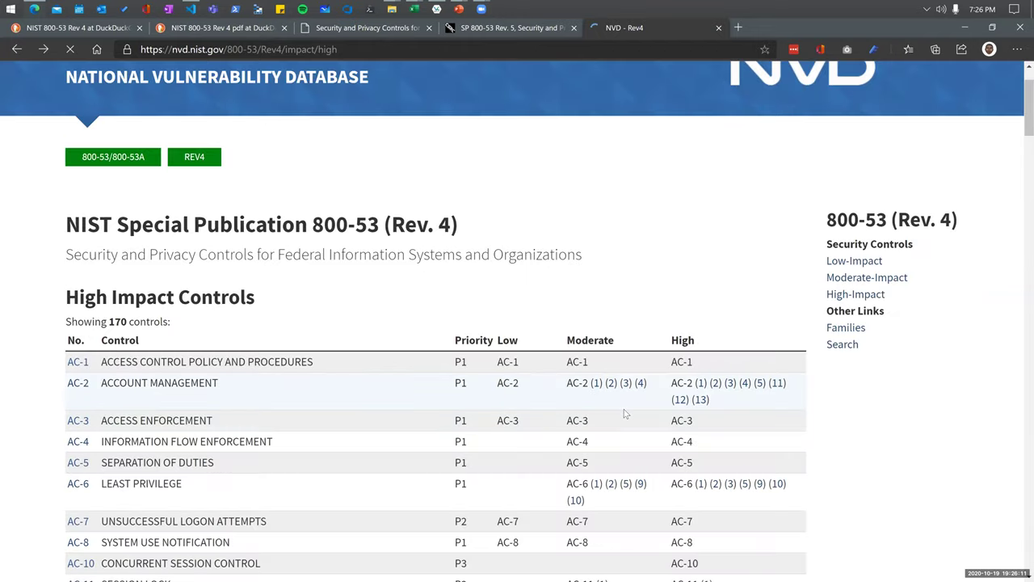
Reload the High Impact Controls list and highlight the AC-1 baseline entries
left_click_drag(716, 349, 722, 321)
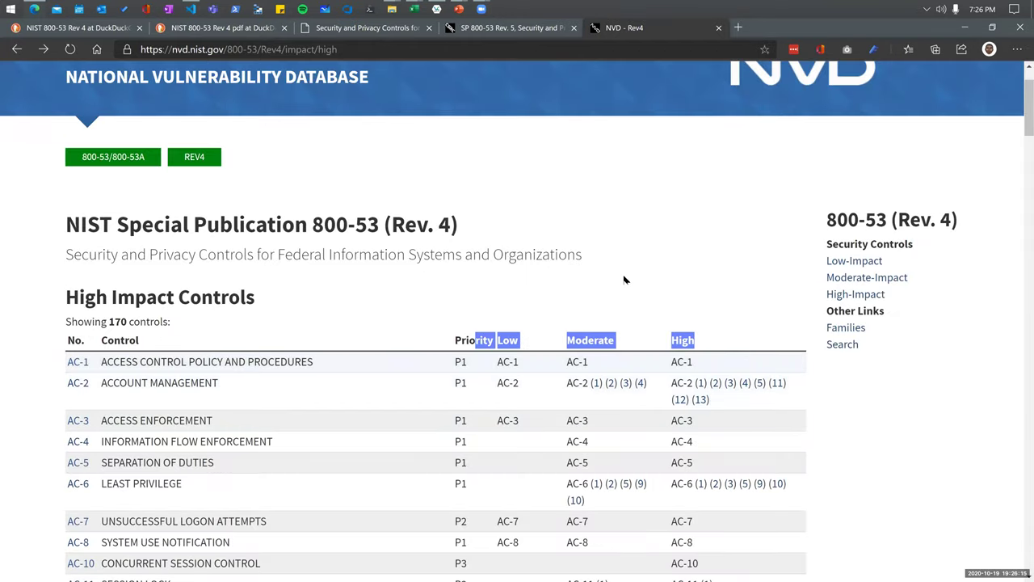
scroll(575, 277, "up", 1)
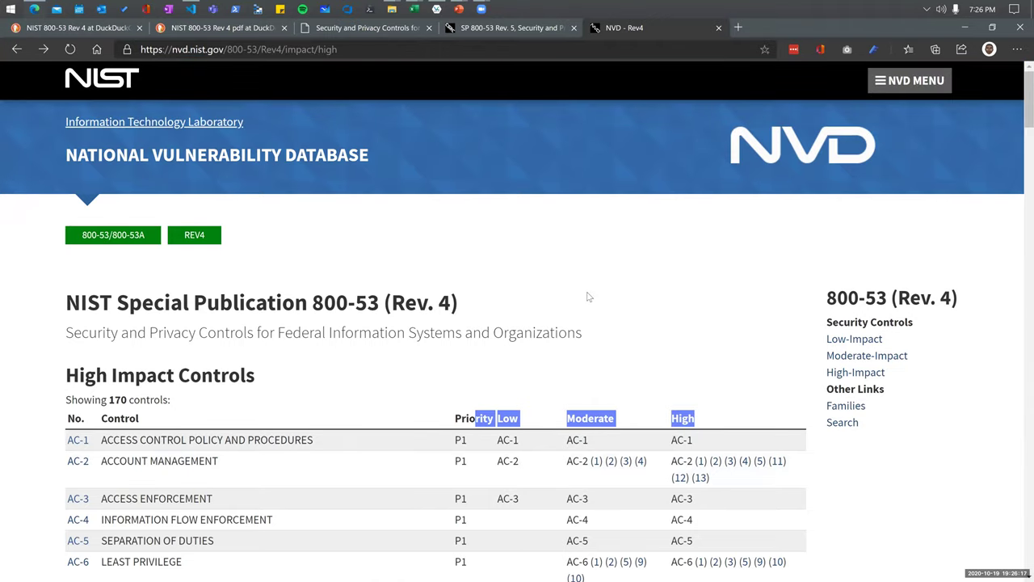
left_click(589, 297)
left_click(854, 373)
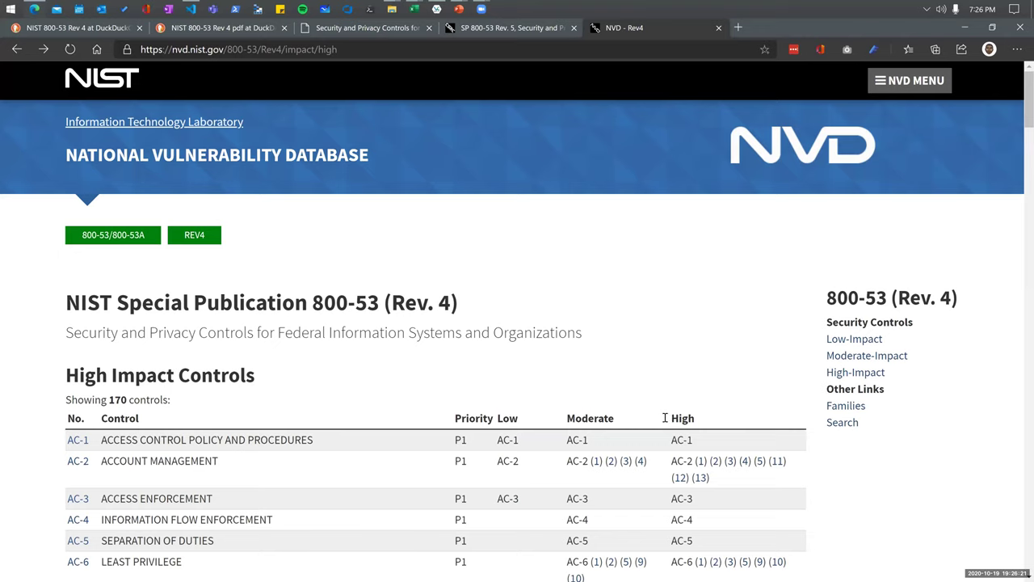
double_click(476, 444)
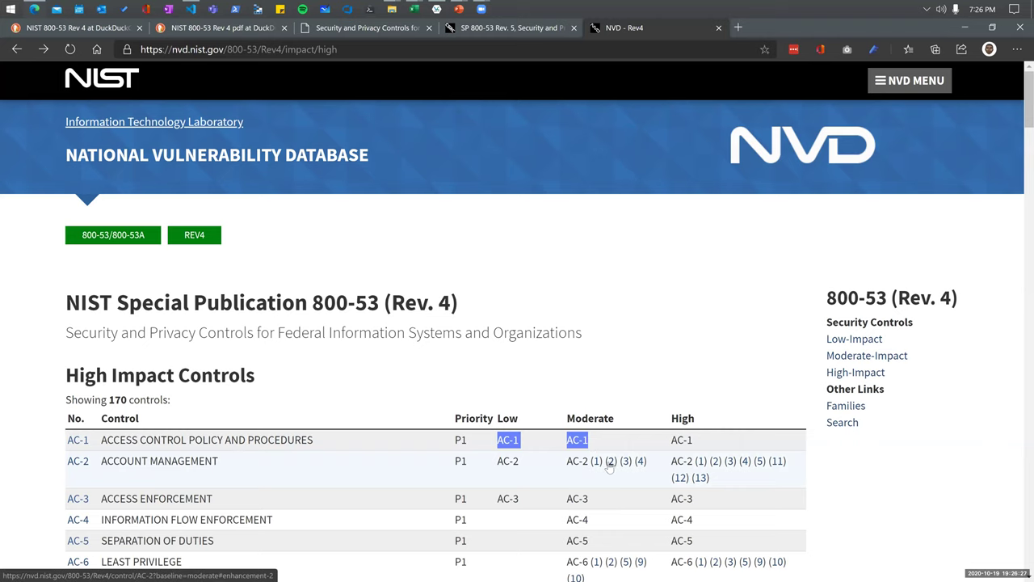
Scroll to the AT rows and highlight AT-2, AT-3 and AT-4 Security Training Records
scroll(608, 461, "down", 6)
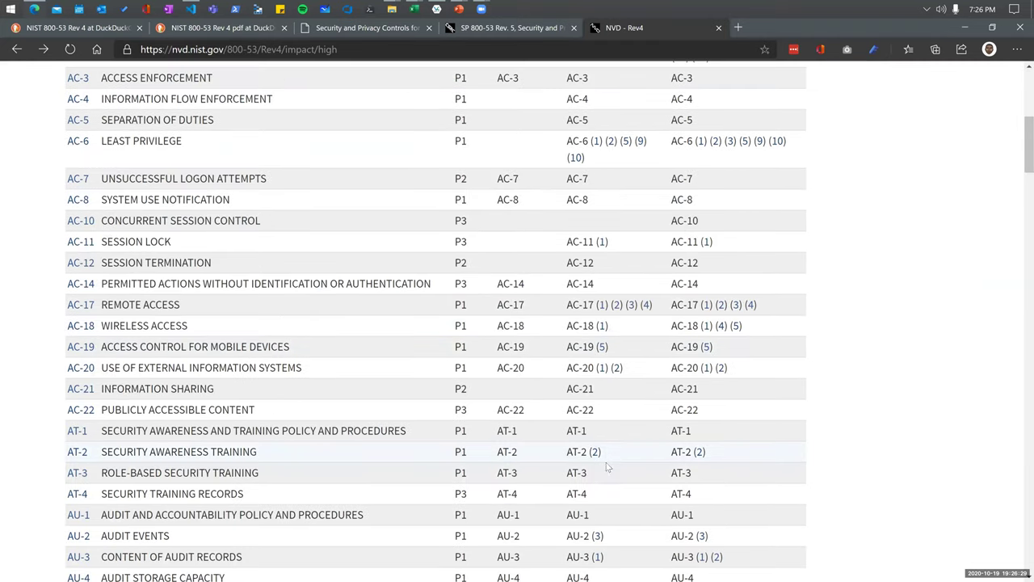
scroll(602, 467, "down", 3)
scroll(600, 468, "up", 1)
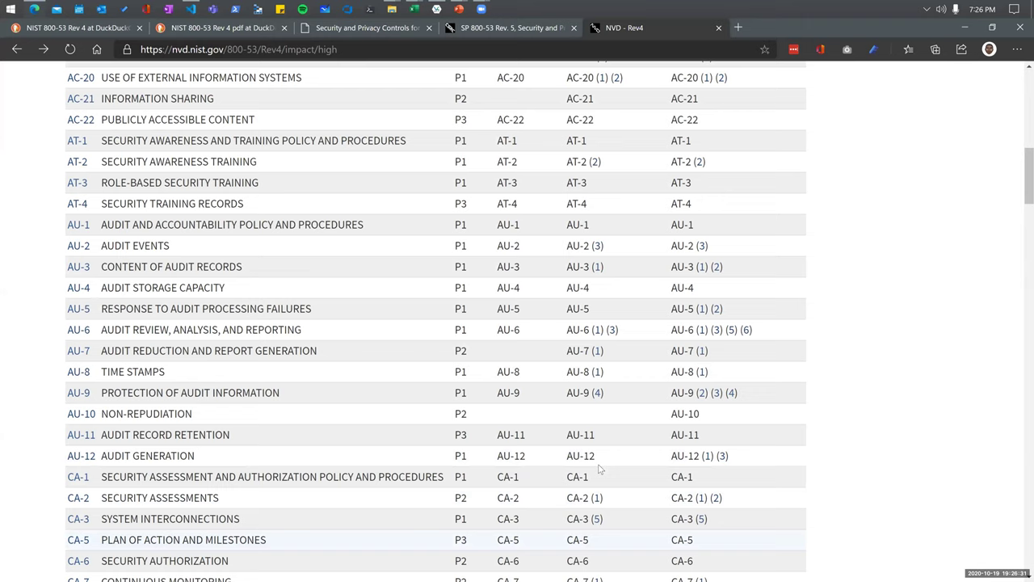
left_click_drag(611, 196, 89, 196)
left_click_drag(705, 216, 108, 212)
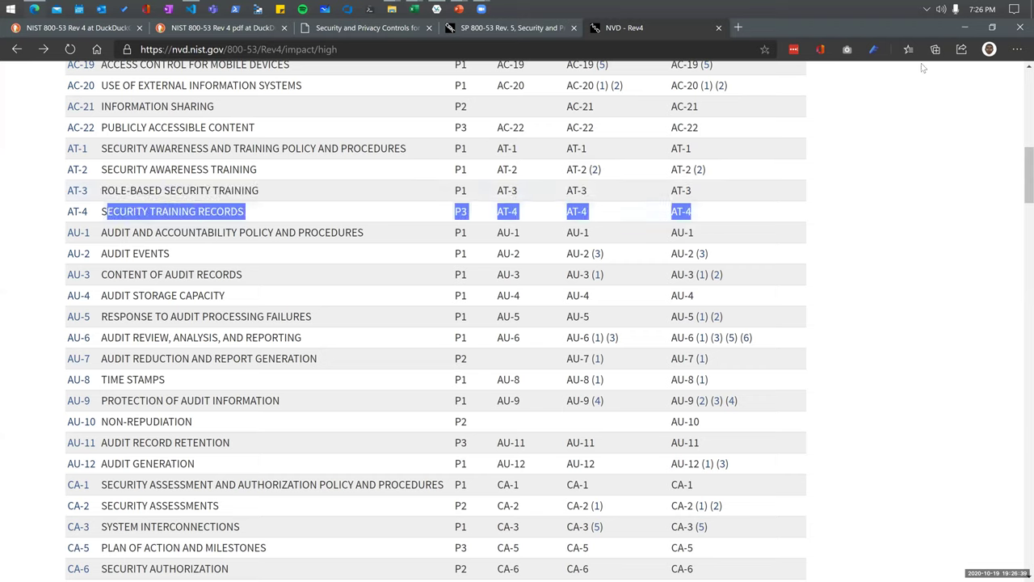
mouse_move(414, 12)
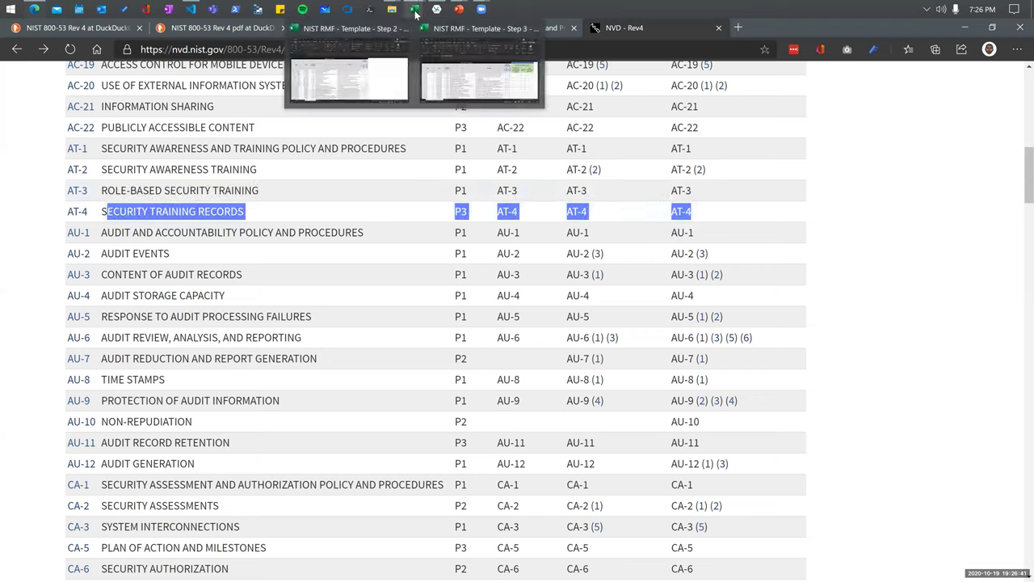
left_click(370, 69)
left_click(477, 388)
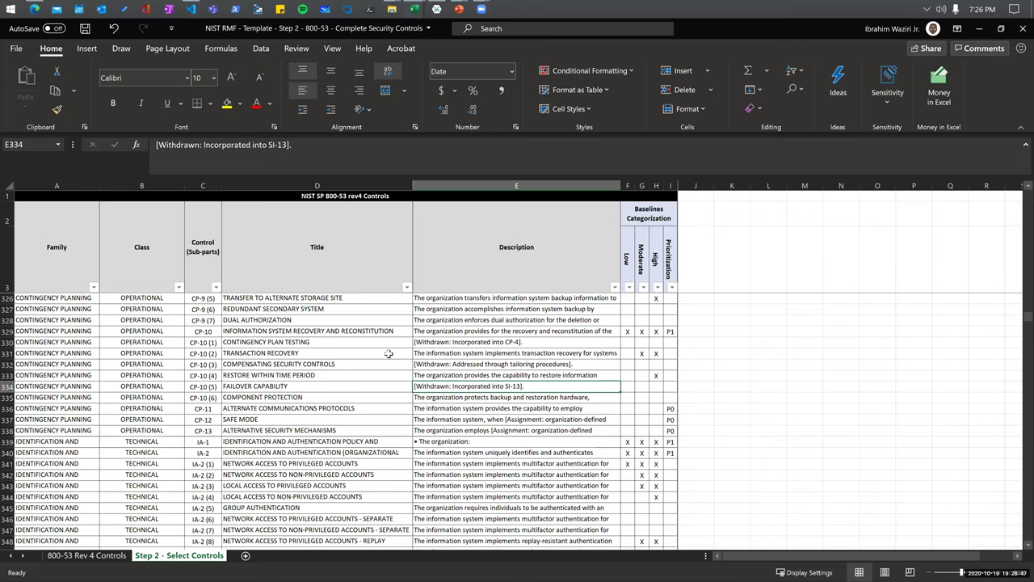
scroll(640, 366, "up", 8)
scroll(420, 365, "up", 18)
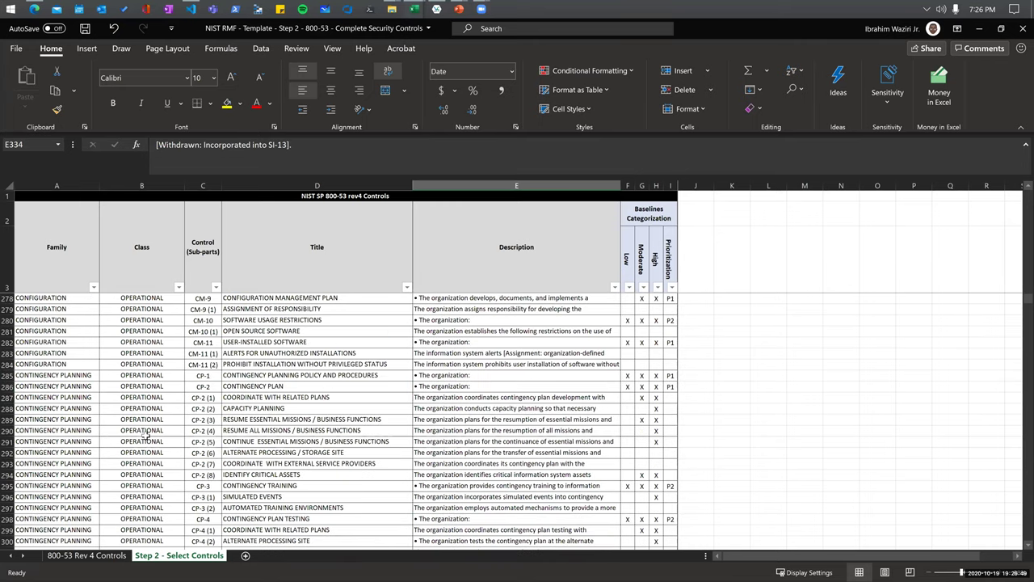
left_click_drag(1019, 288, 1020, 182)
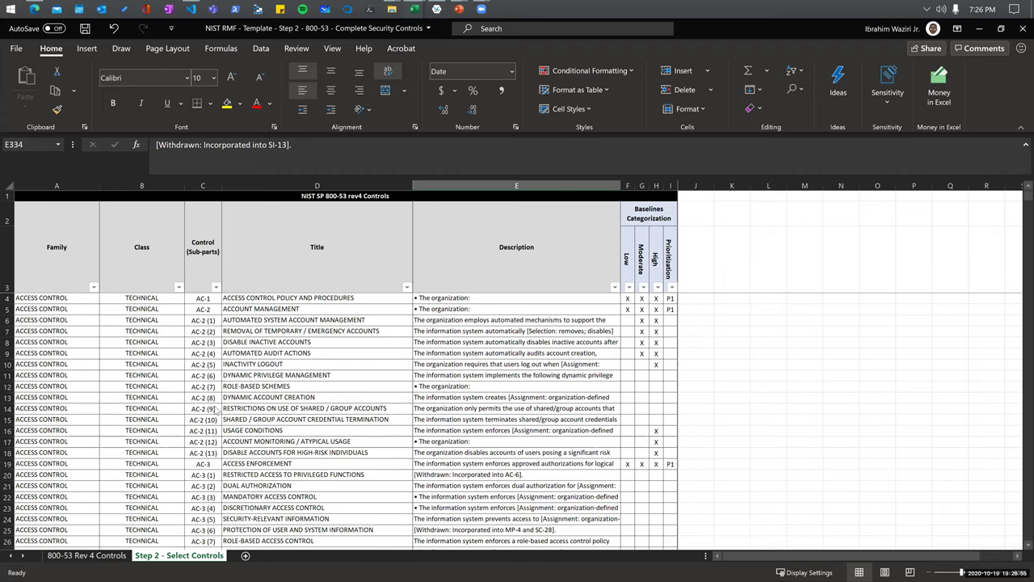
key("alt+Tab")
Open the AC-2 Account Management detail page and scroll through its description
scroll(346, 333, "up", 10)
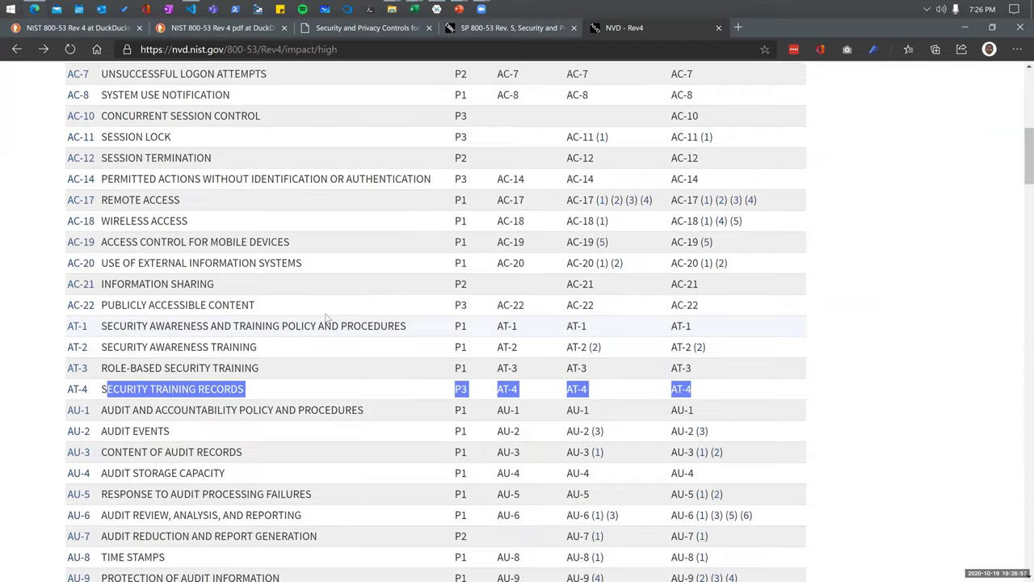
scroll(140, 432, "down", 1)
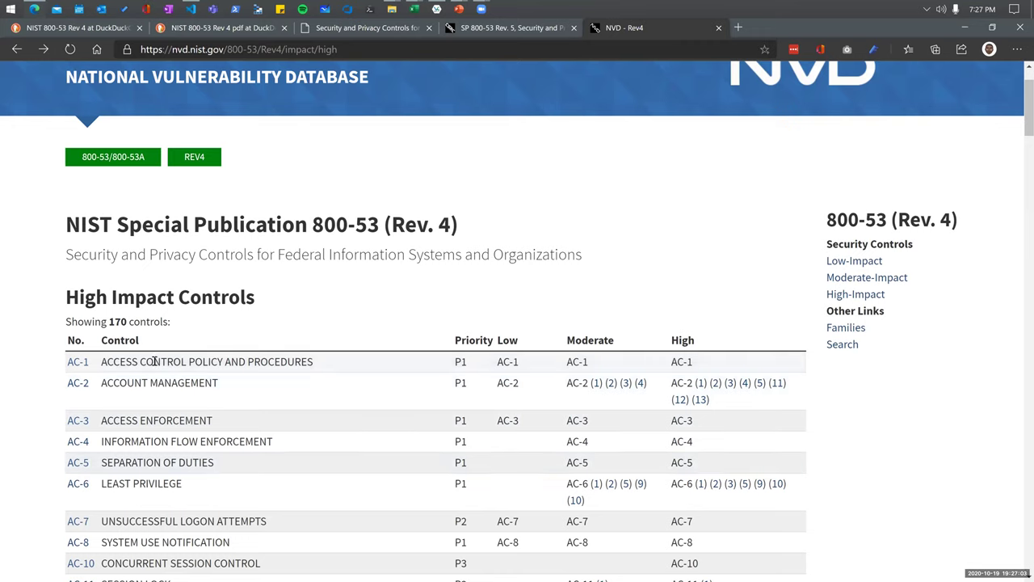
left_click(79, 384)
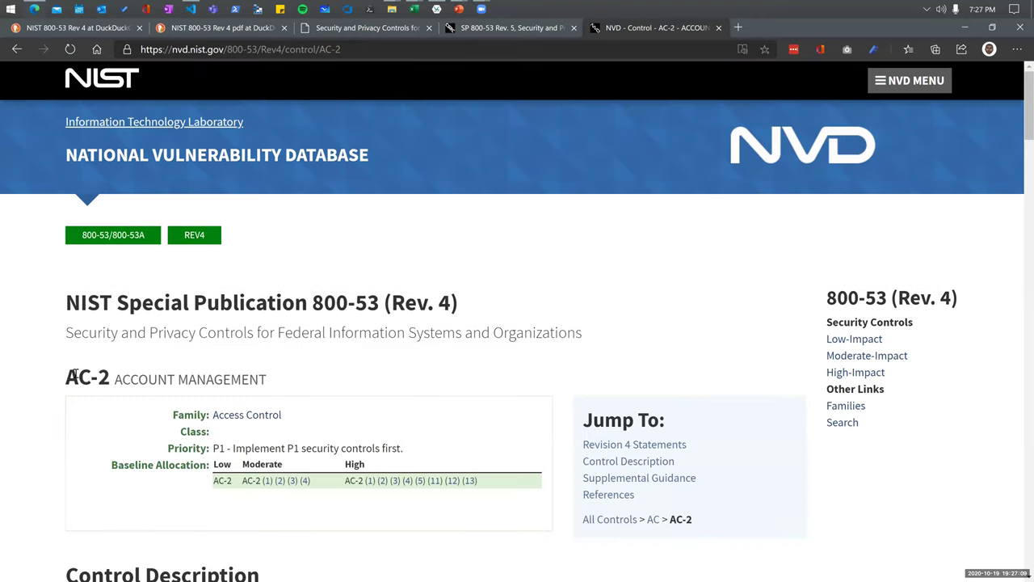
left_click_drag(93, 377, 259, 386)
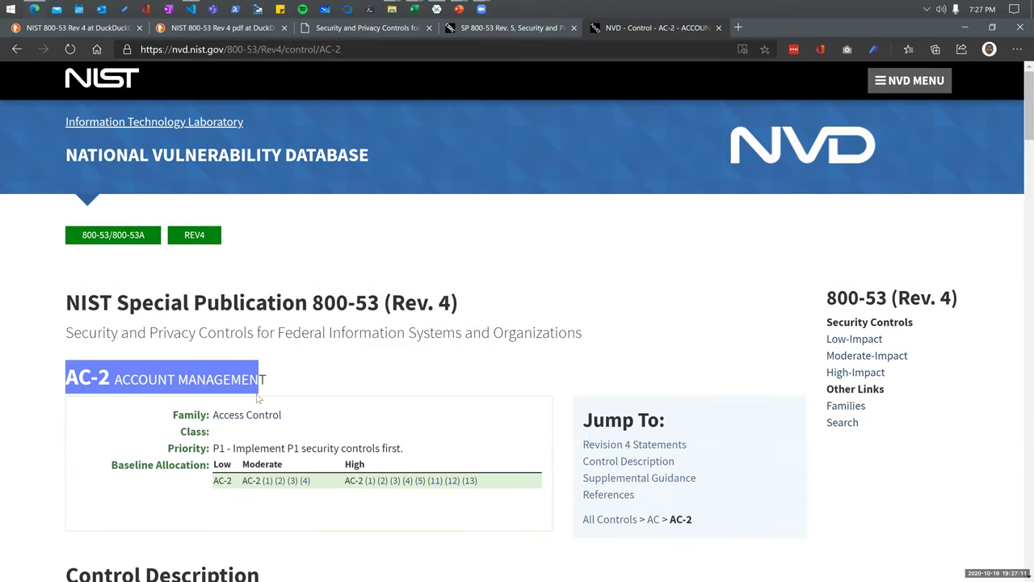
scroll(279, 437, "down", 1)
scroll(278, 437, "down", 5)
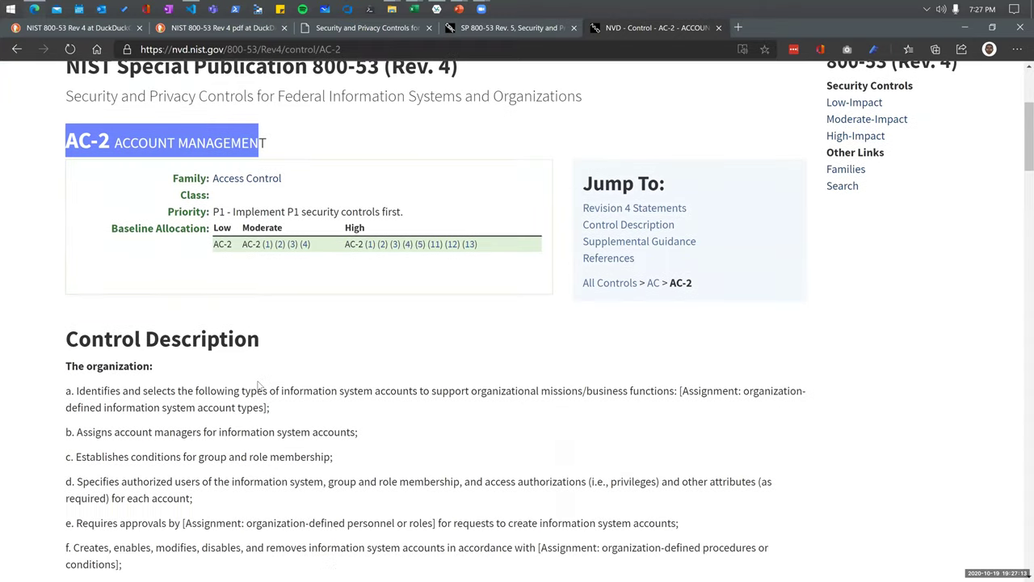
scroll(258, 385, "down", 3)
scroll(266, 372, "up", 6)
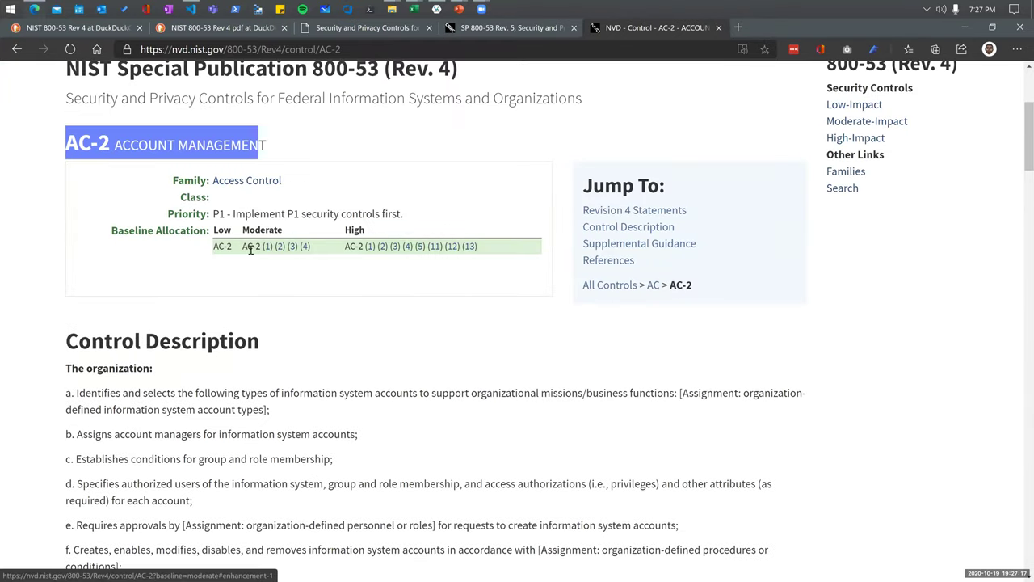
Review AC-2 enhancements (3) through (9), then return to the High Impact Controls list
left_click(291, 247)
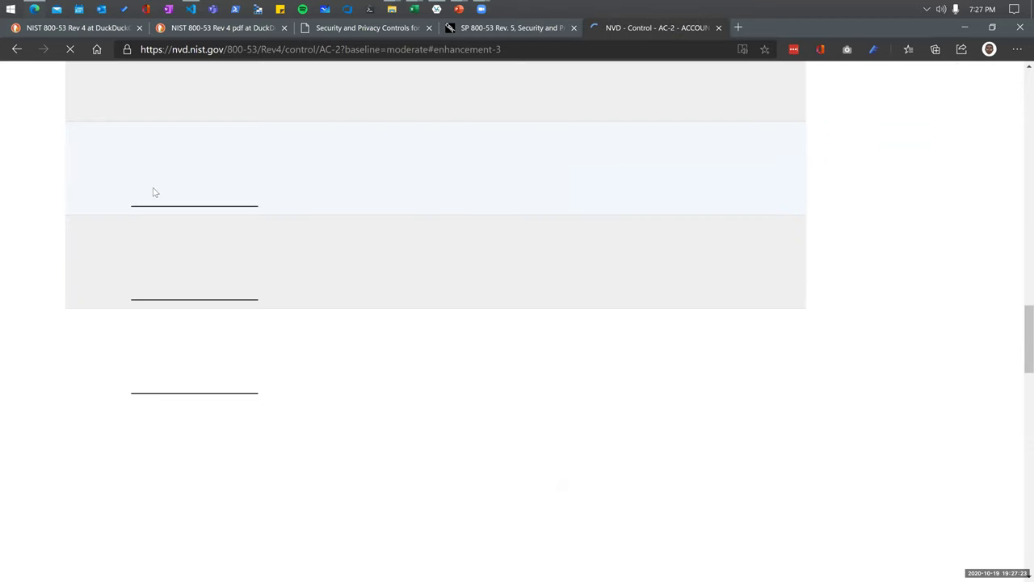
scroll(185, 260, "up", 6)
left_click_drag(66, 295, 238, 428)
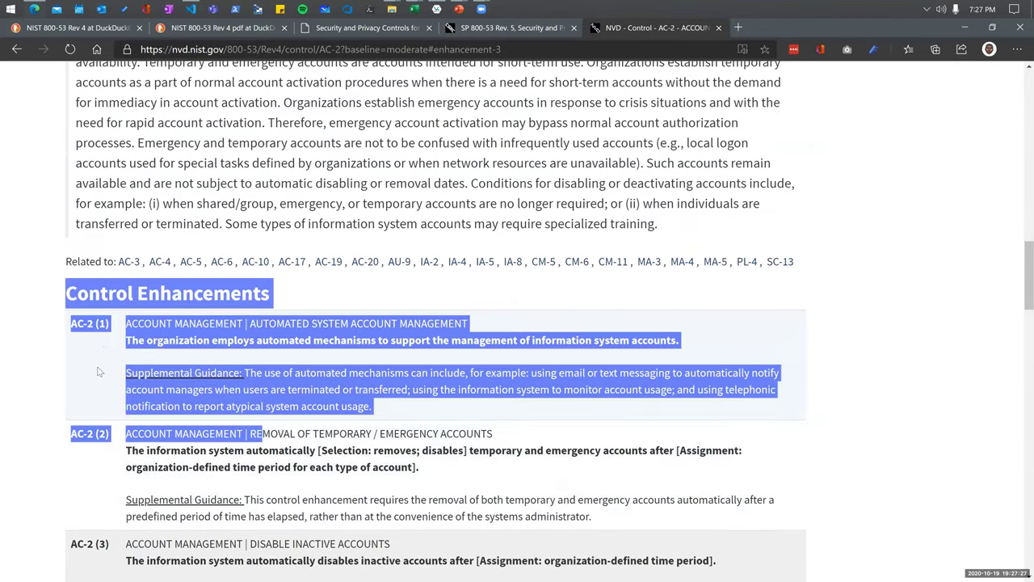
double_click(102, 542)
scroll(113, 542, "down", 2)
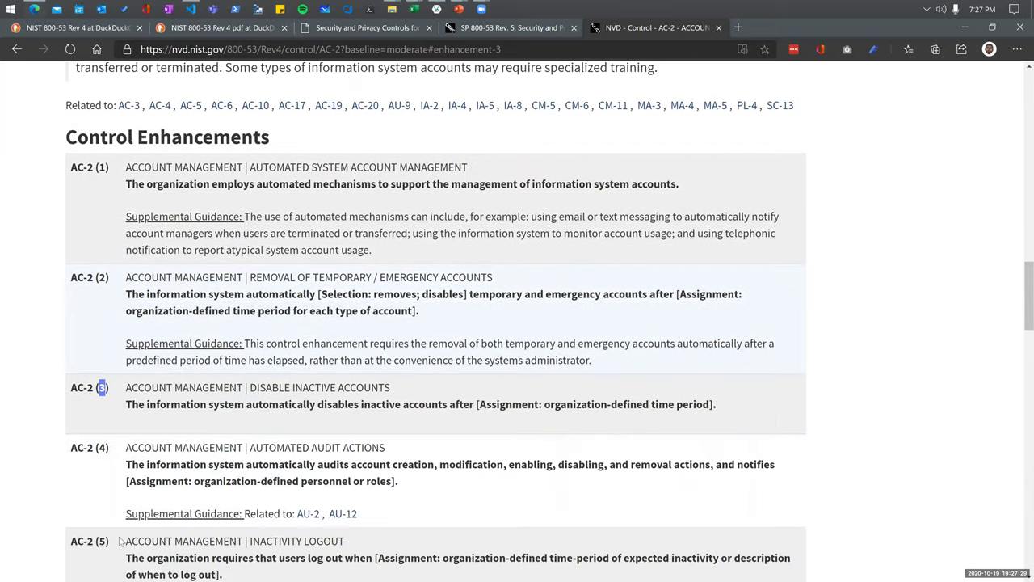
scroll(119, 540, "down", 15)
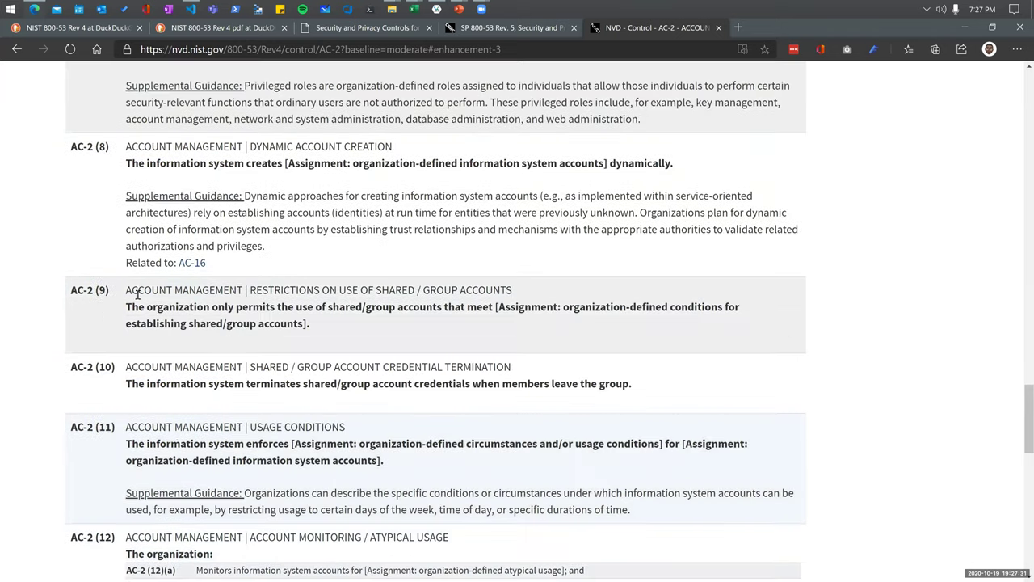
triple_click(295, 323)
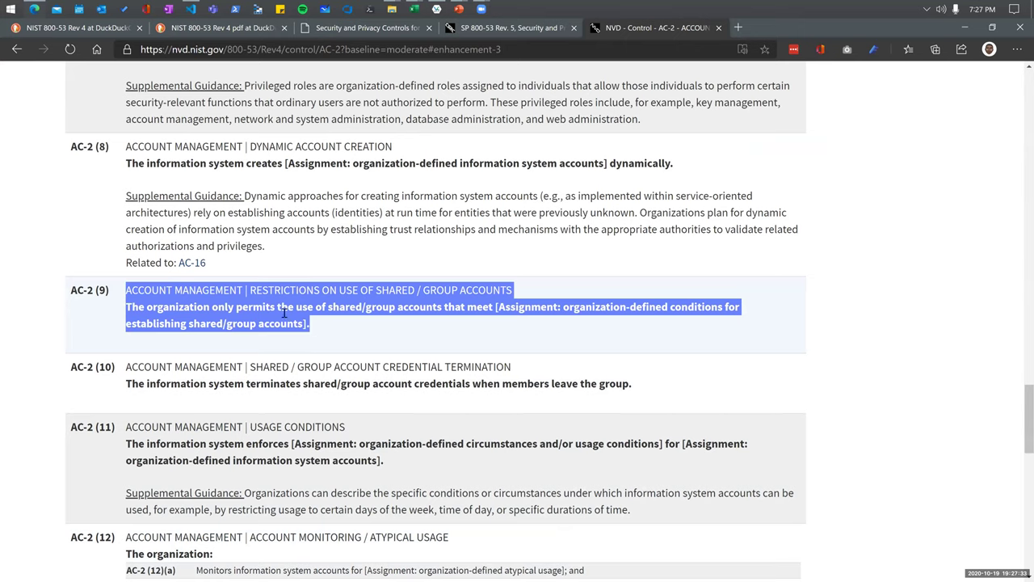
left_click_drag(109, 291, 80, 293)
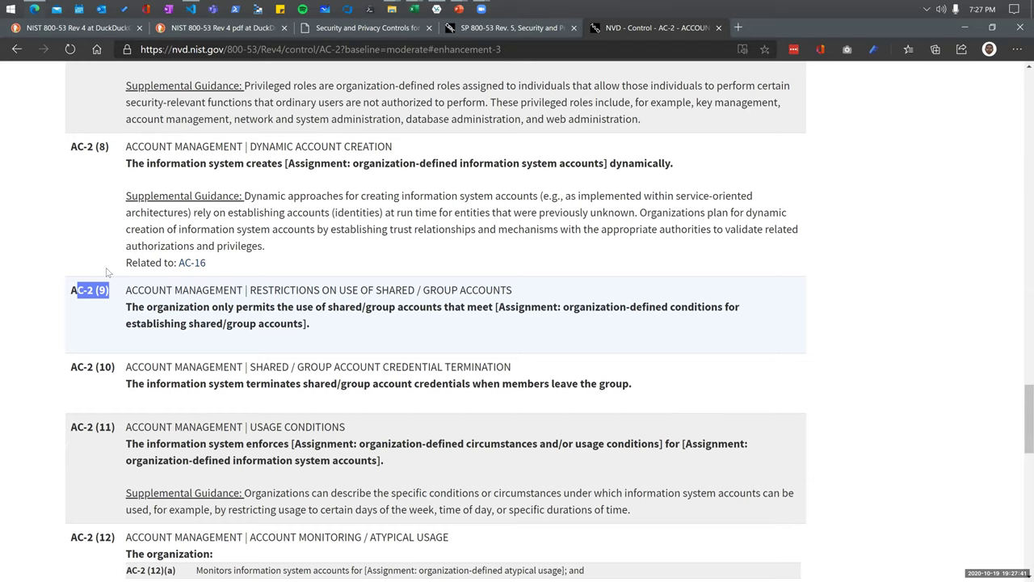
left_click(16, 49)
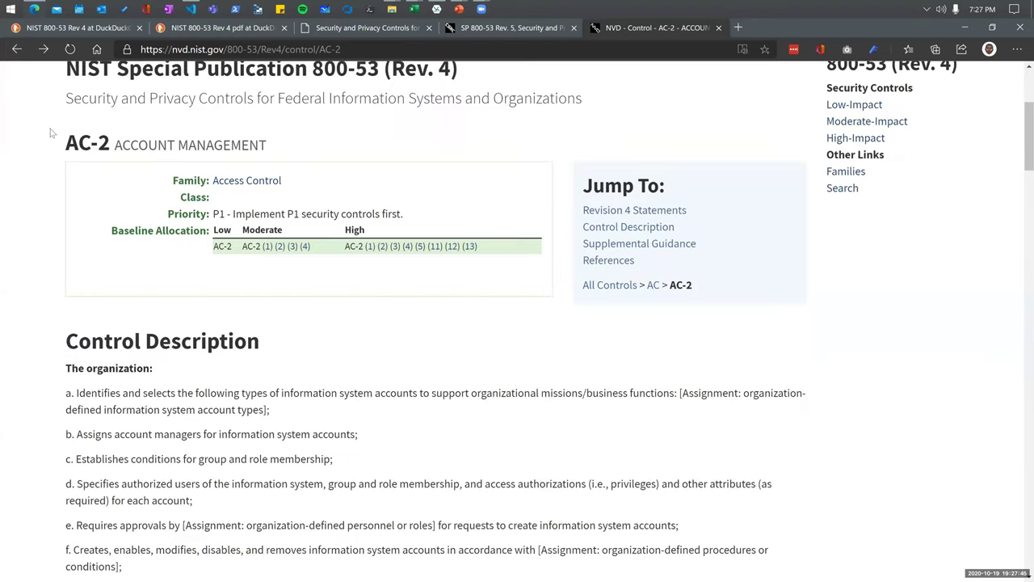
left_click(17, 49)
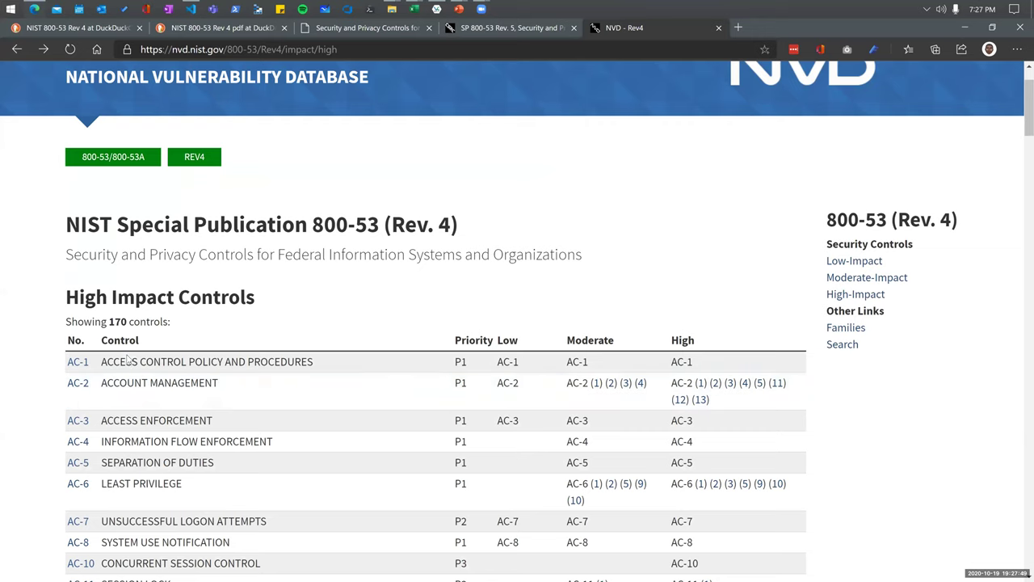
Scroll down the High Impact Controls table to the SA controls
scroll(180, 407, "down", 3)
left_click_drag(108, 88, 136, 91)
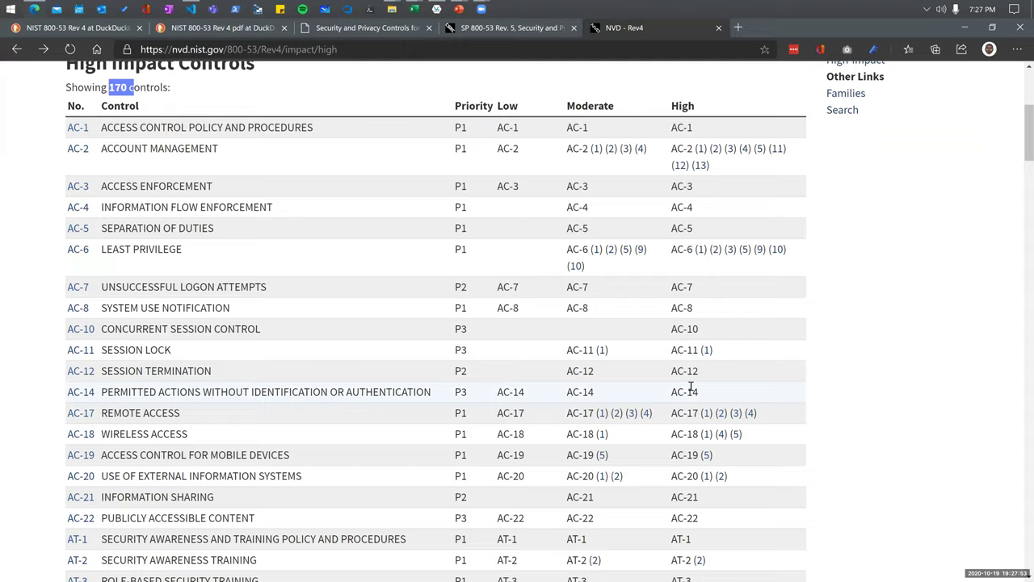
scroll(687, 392, "down", 4)
scroll(719, 436, "down", 3)
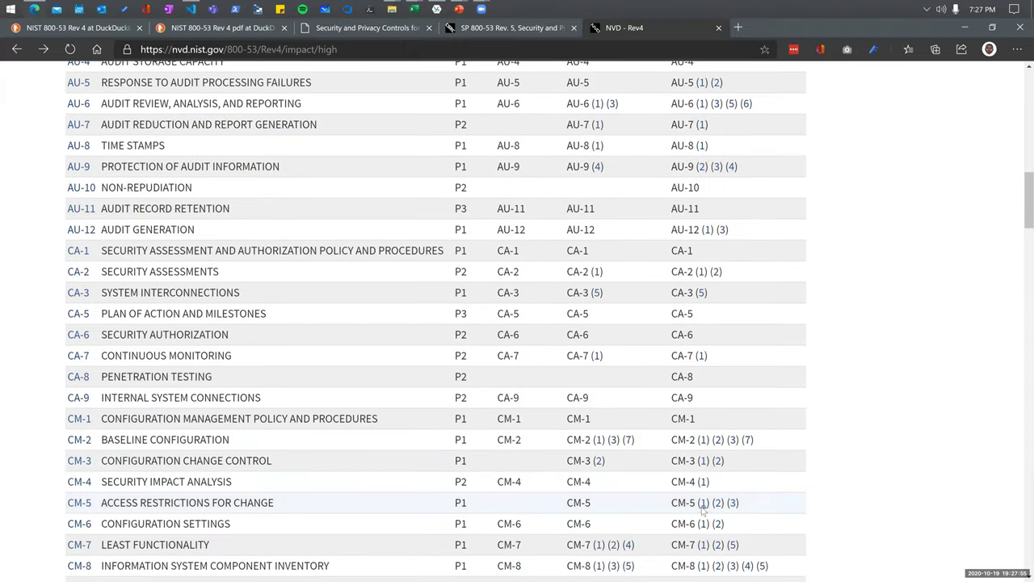
scroll(634, 420, "down", 3)
scroll(633, 457, "down", 3)
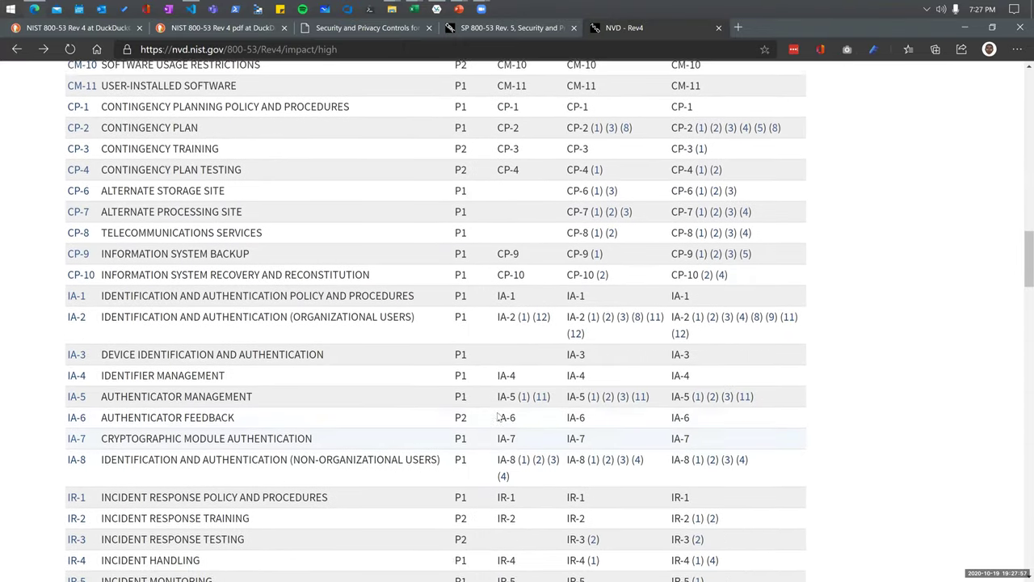
scroll(501, 416, "down", 4)
scroll(331, 420, "down", 16)
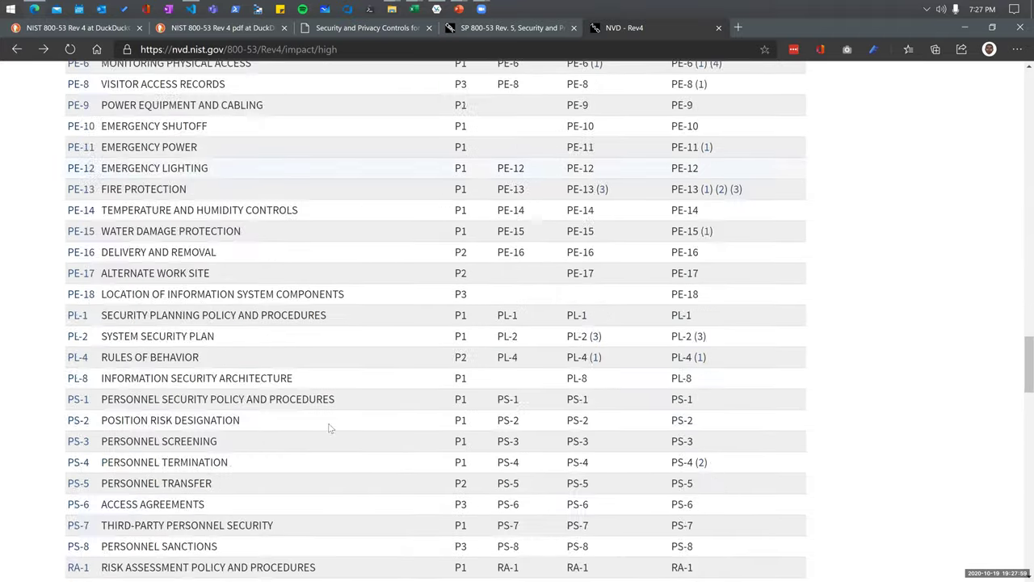
scroll(331, 423, "down", 1)
scroll(644, 334, "up", 1)
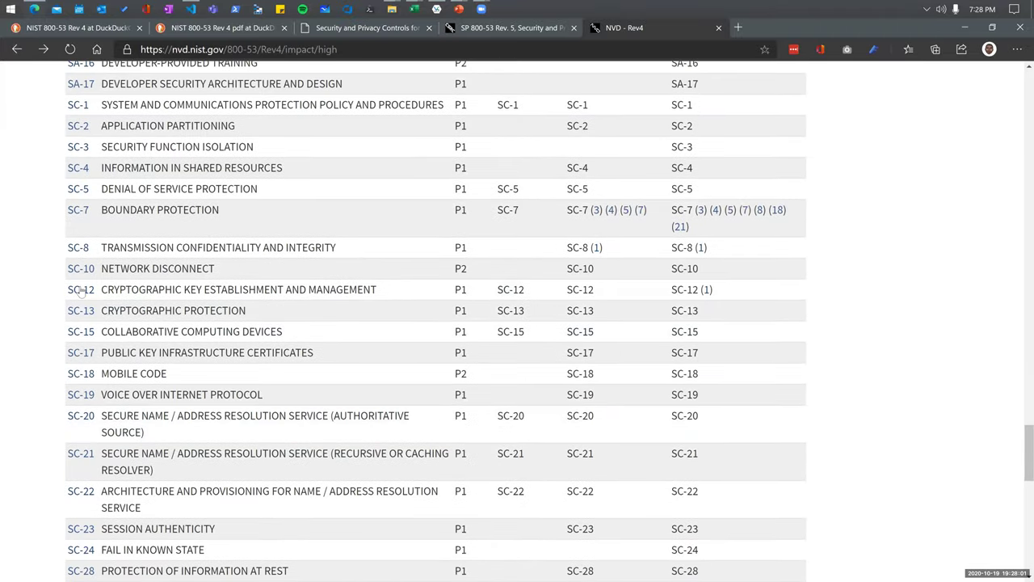
scroll(69, 269, "up", 2)
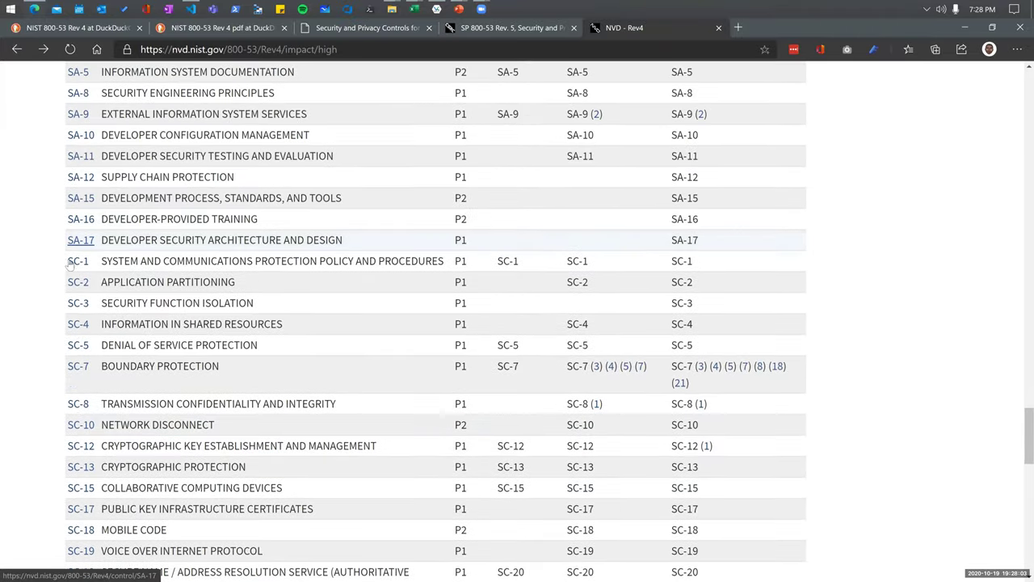
Highlight the SA-5 to SC-8 and SC-1–SC-2 rows, then clear the highlight
left_click(100, 405, "shift")
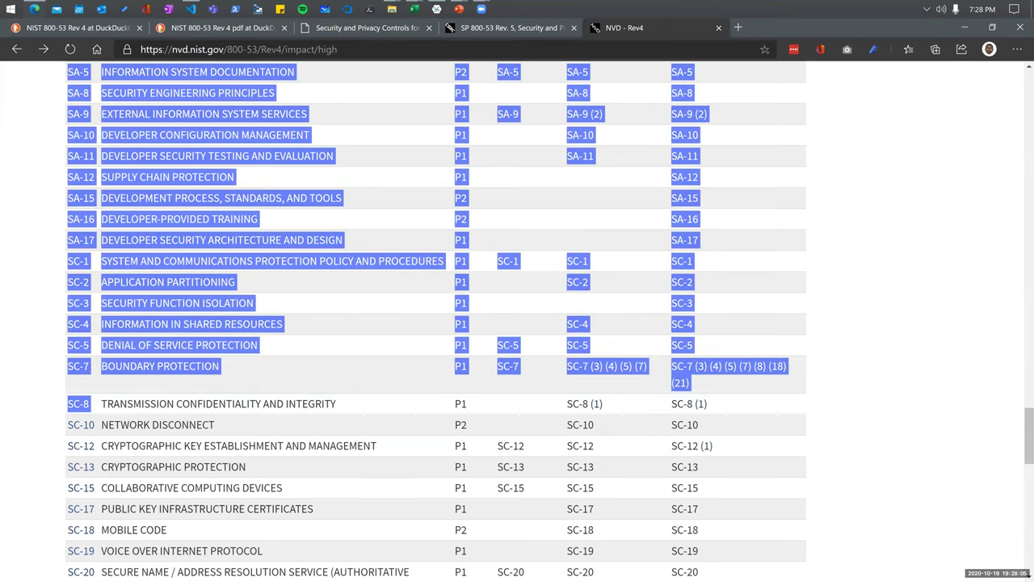
left_click(101, 259)
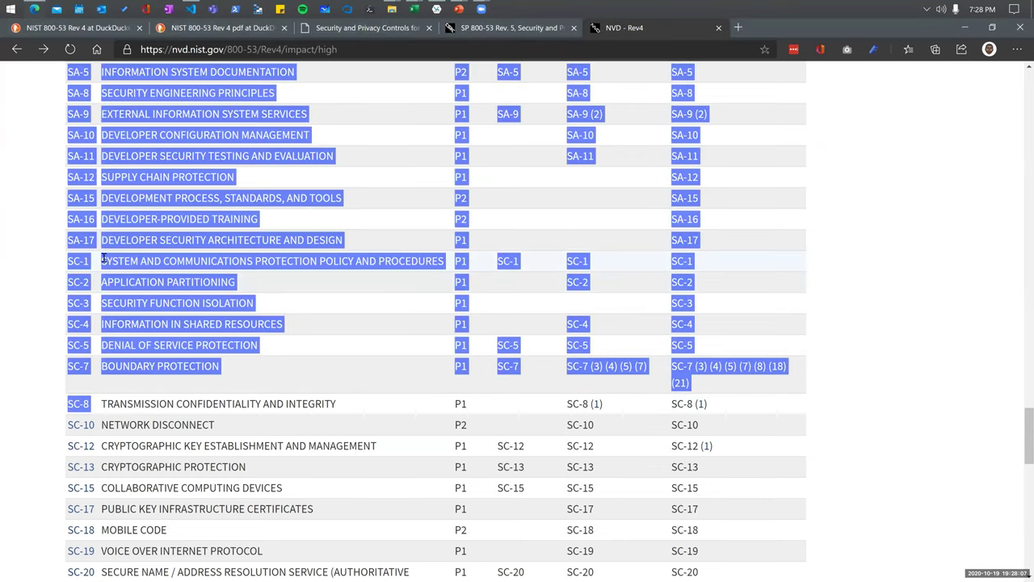
left_click_drag(102, 259, 374, 280)
scroll(202, 485, "down", 4)
scroll(217, 441, "down", 2)
scroll(768, 362, "up", 2)
scroll(719, 283, "up", 3)
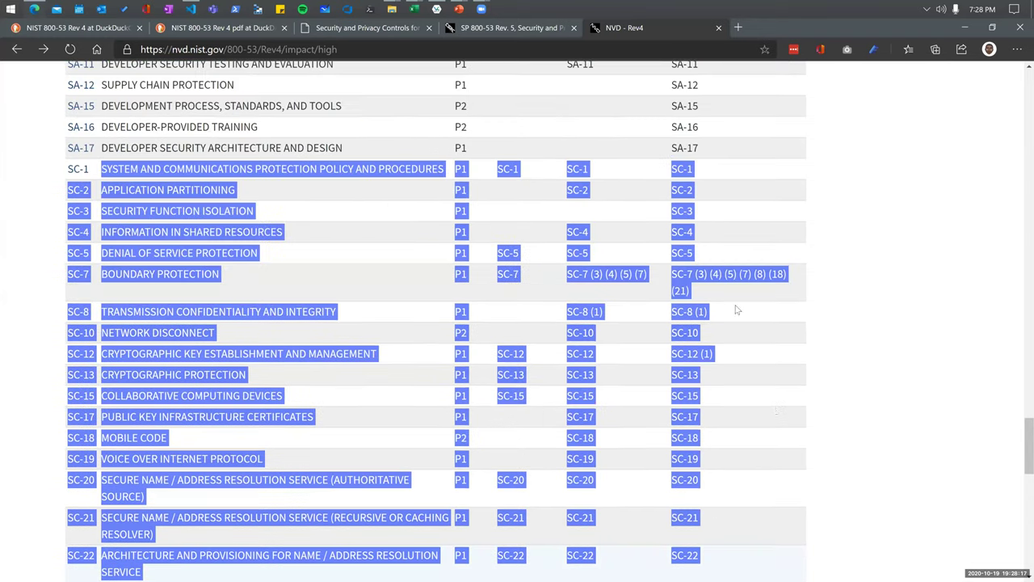
left_click(712, 293)
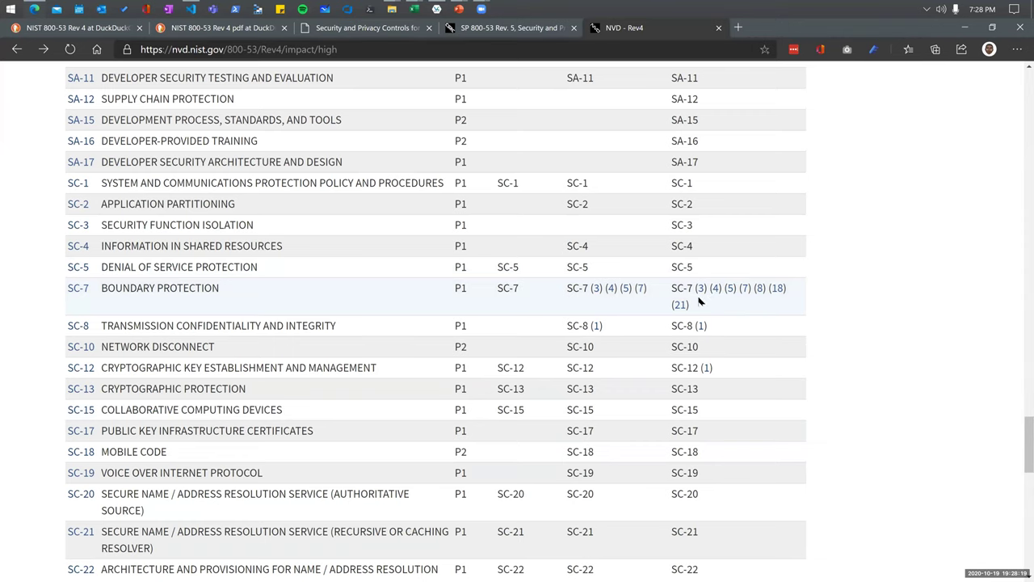
scroll(372, 339, "up", 1)
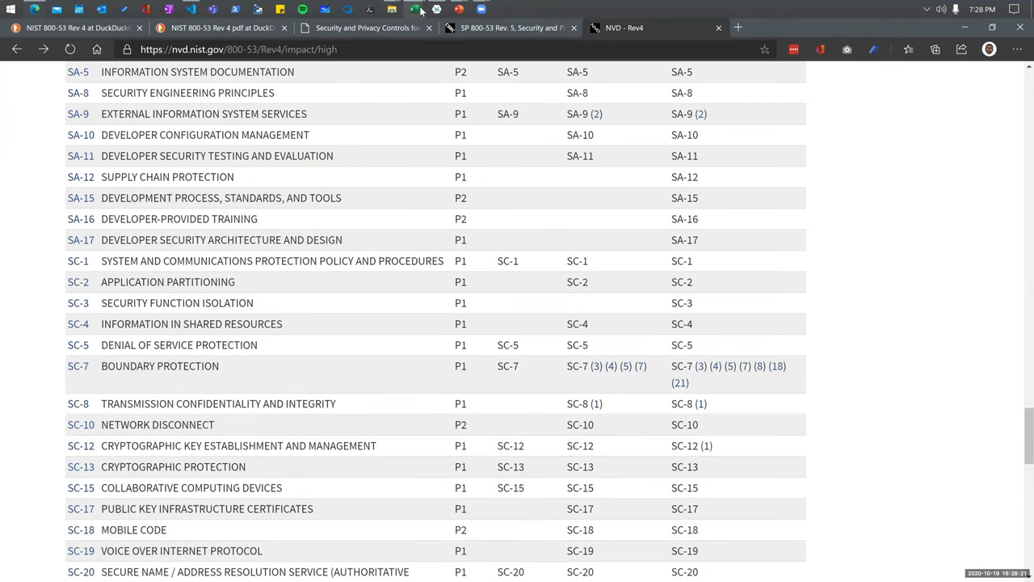
mouse_move(416, 10)
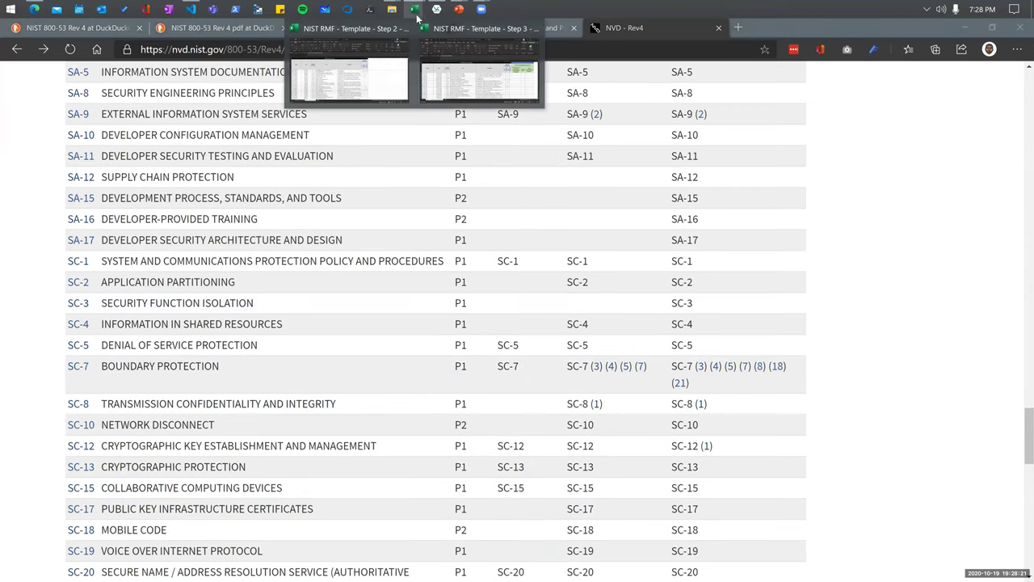
Bring up the Step 2 Excel template and move to the AC-2 (4) entry
left_click(351, 89)
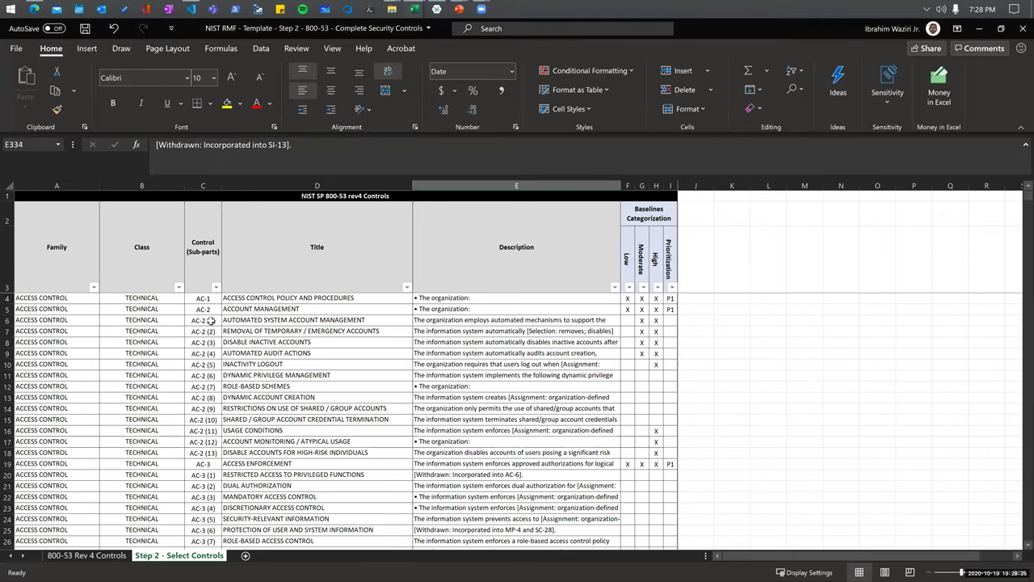
left_click(205, 331)
left_click(204, 343)
key("Down")
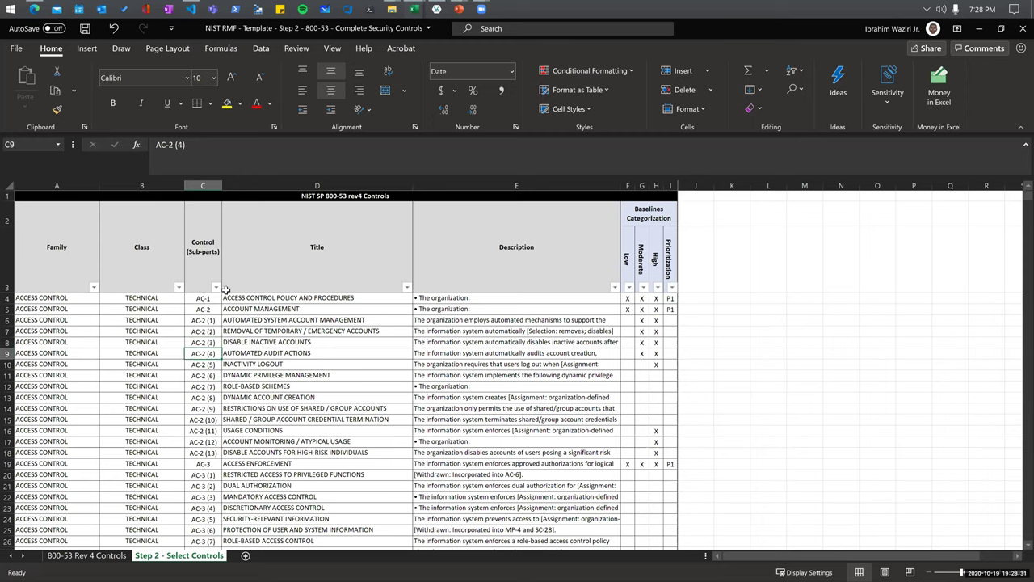
Filter the Class column to MANAGEMENT only, then restore all Class values
left_click(215, 288)
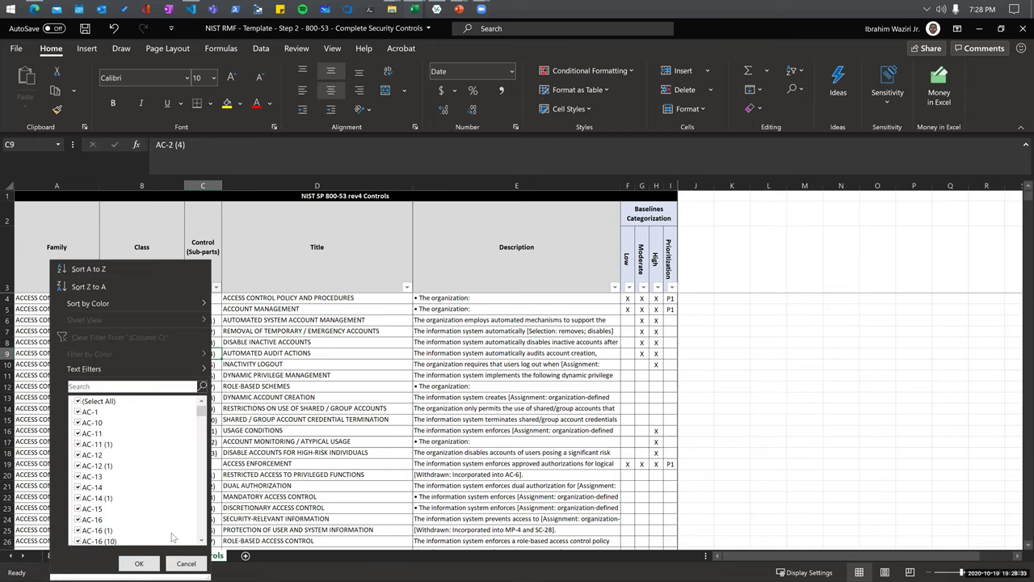
left_click(186, 563)
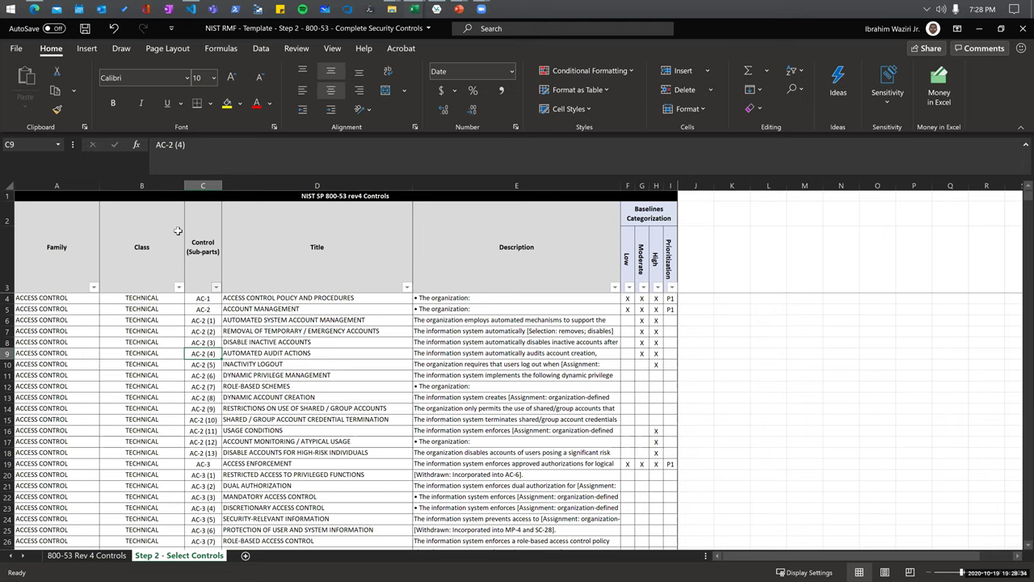
left_click(179, 286)
left_click(42, 402)
left_click(42, 402)
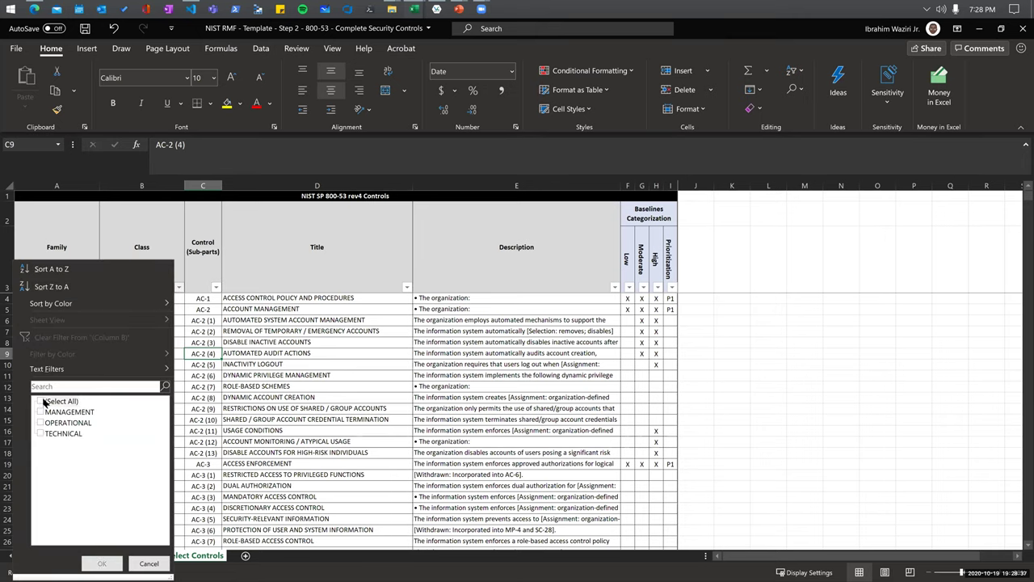
left_click(102, 563)
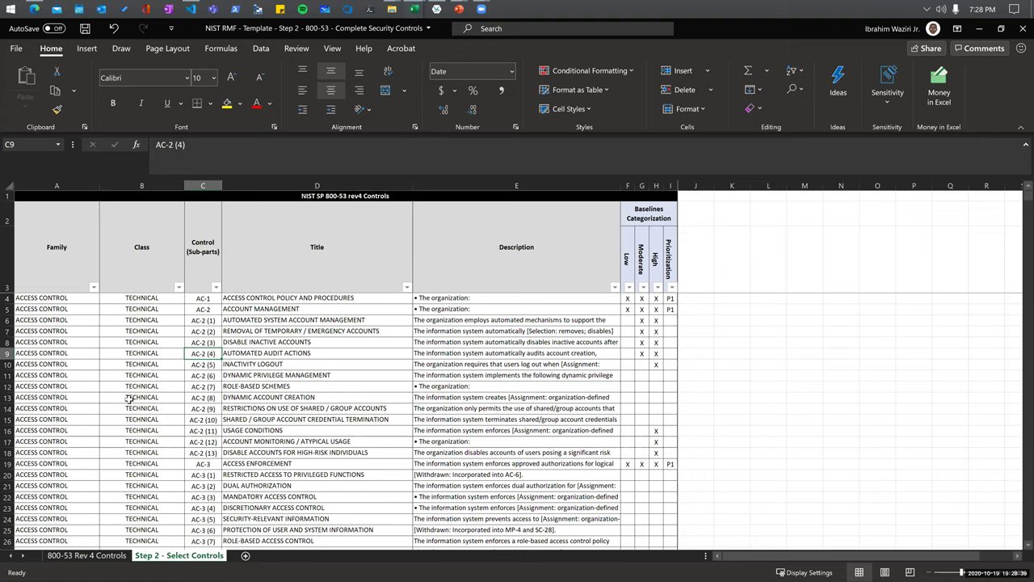
left_click(179, 287)
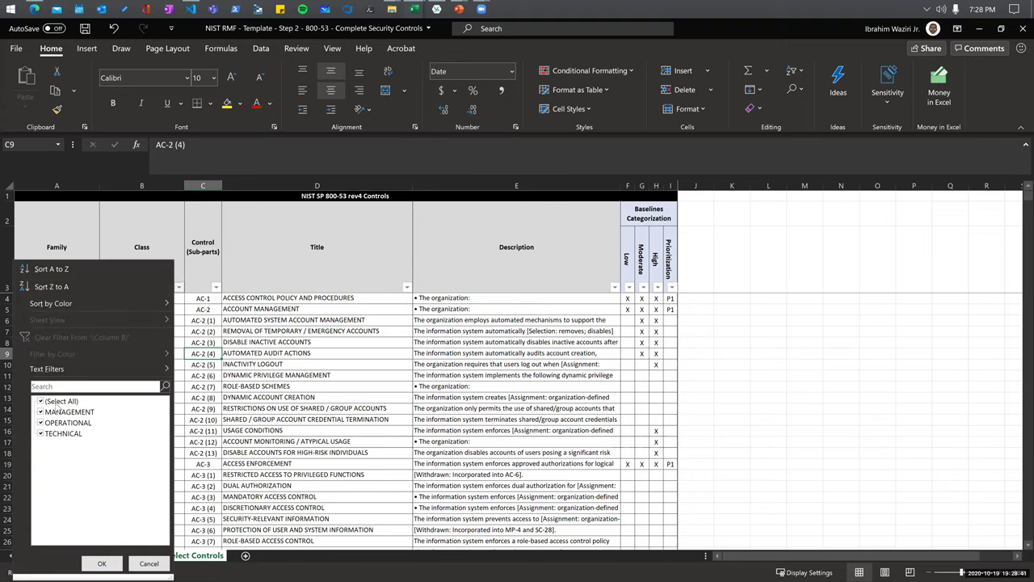
left_click(40, 401)
left_click(53, 412)
left_click(101, 564)
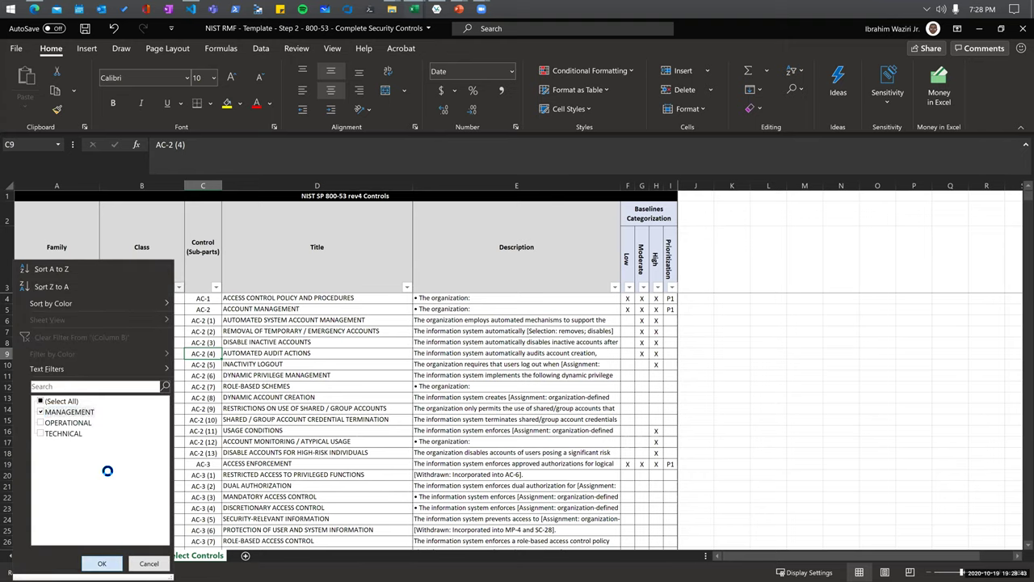
left_click(179, 287)
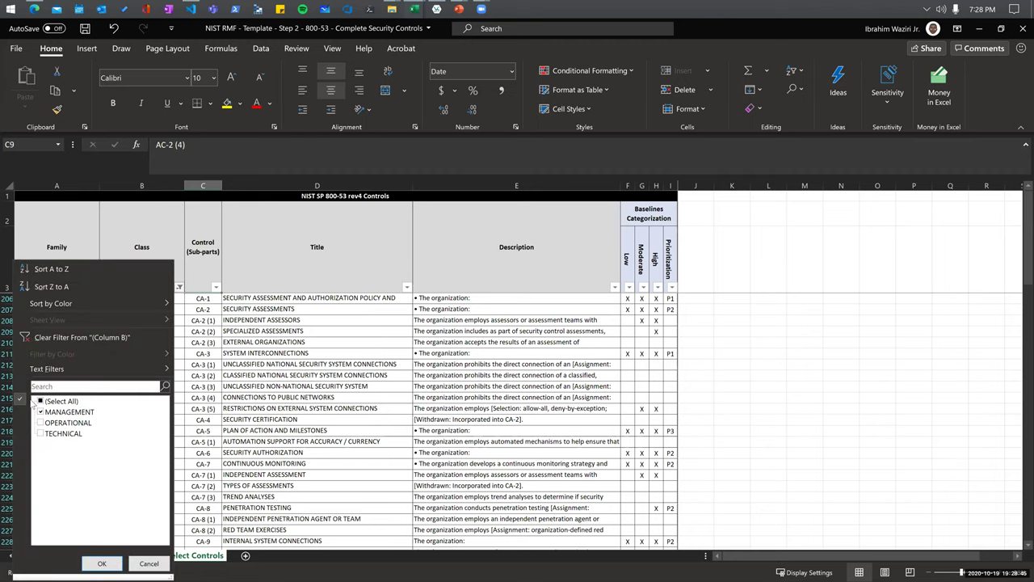
left_click(40, 401)
left_click(101, 564)
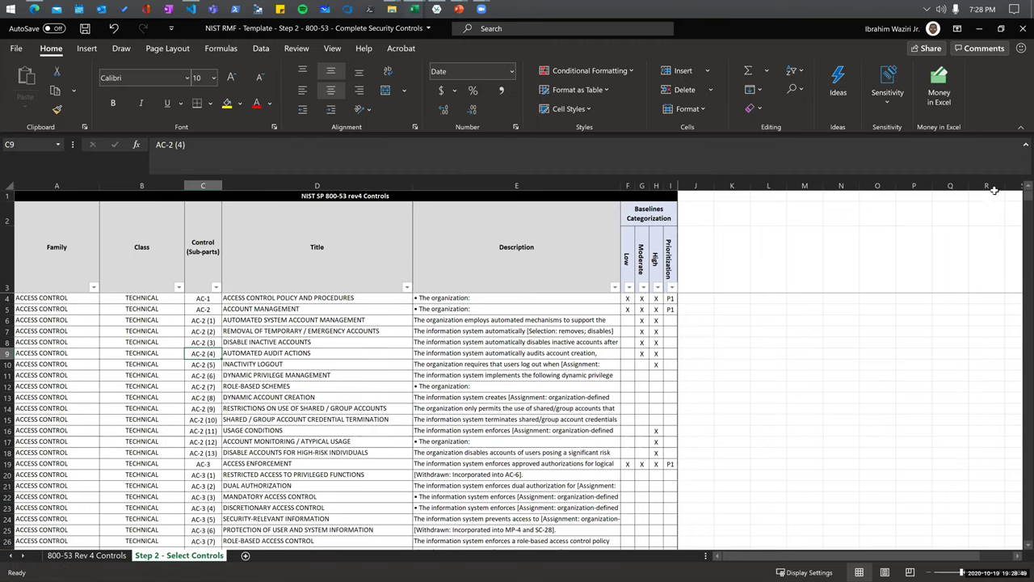
Scroll to the final SI controls, select SI-13, and switch back to the browser
left_click_drag(1025, 198, 1017, 534)
scroll(170, 485, "down", 18)
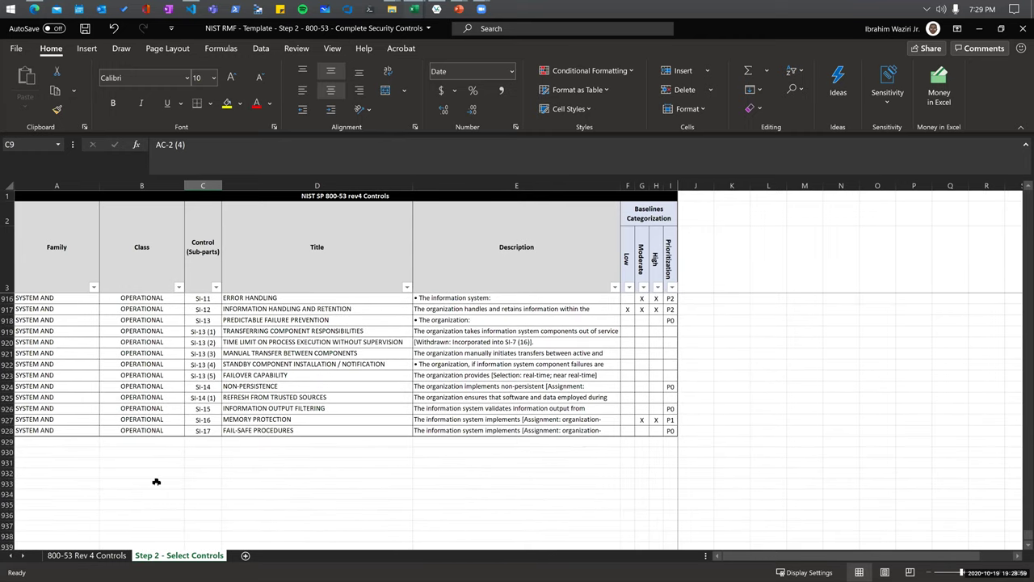
left_click(206, 321)
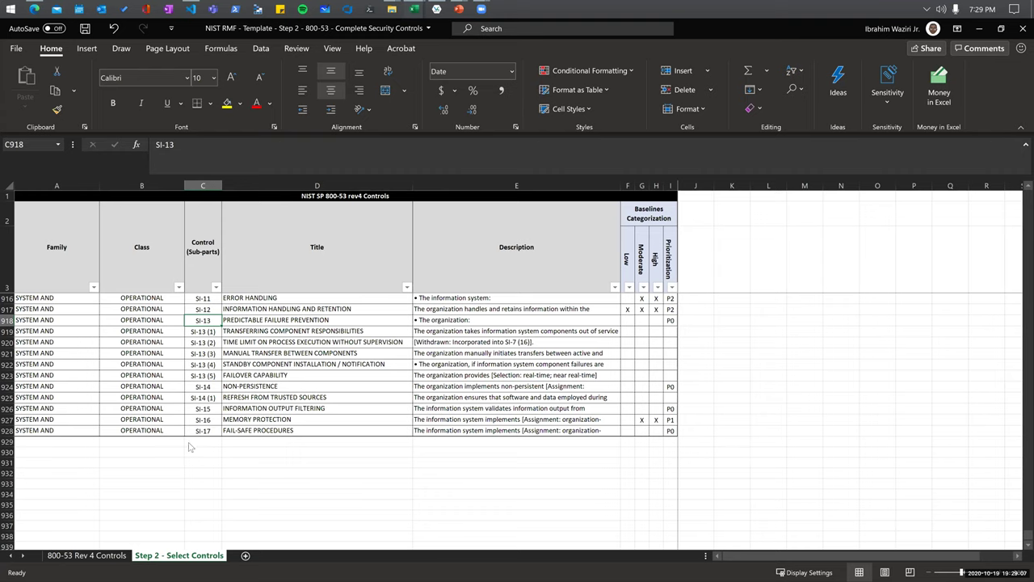
key("alt+Tab")
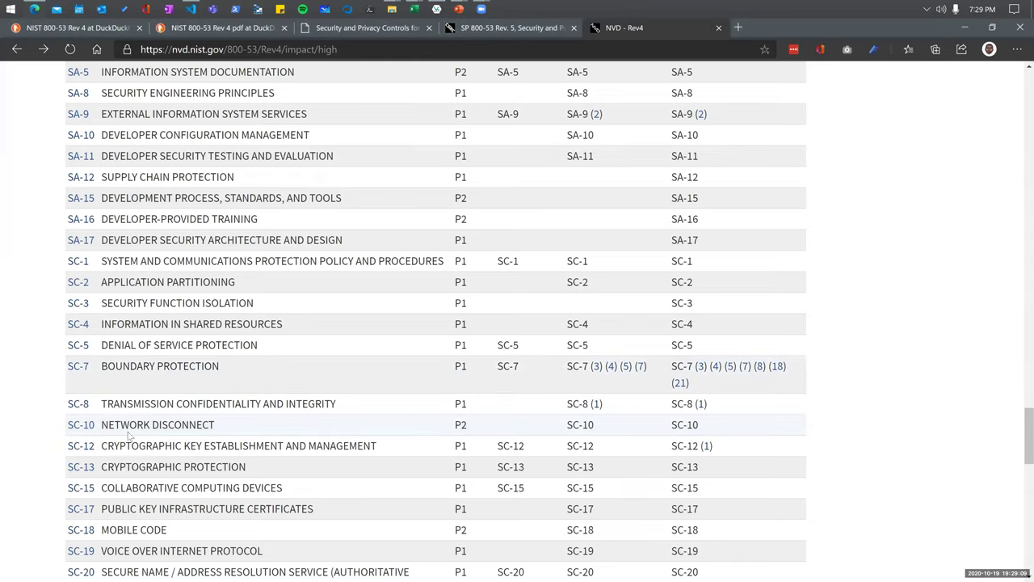
Reload the NVD High-Impact controls list and mark its 170-control count
scroll(95, 217, "up", 20)
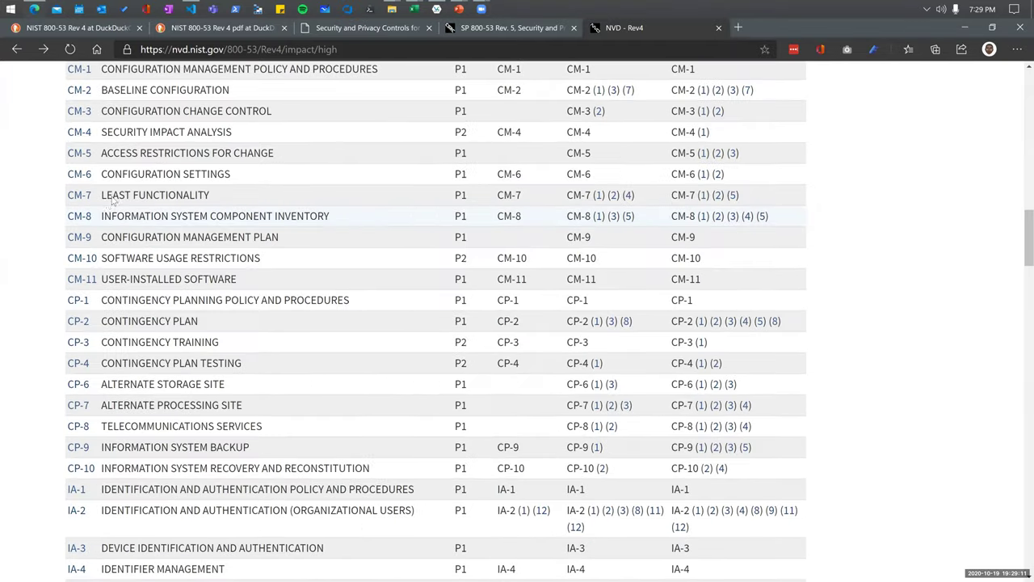
scroll(875, 367, "down", 2)
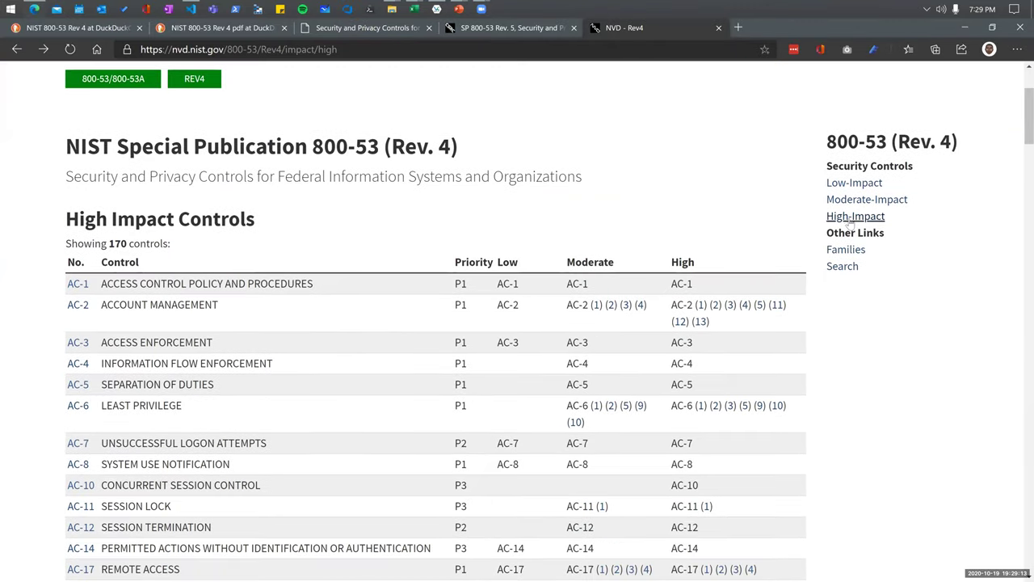
left_click(852, 218)
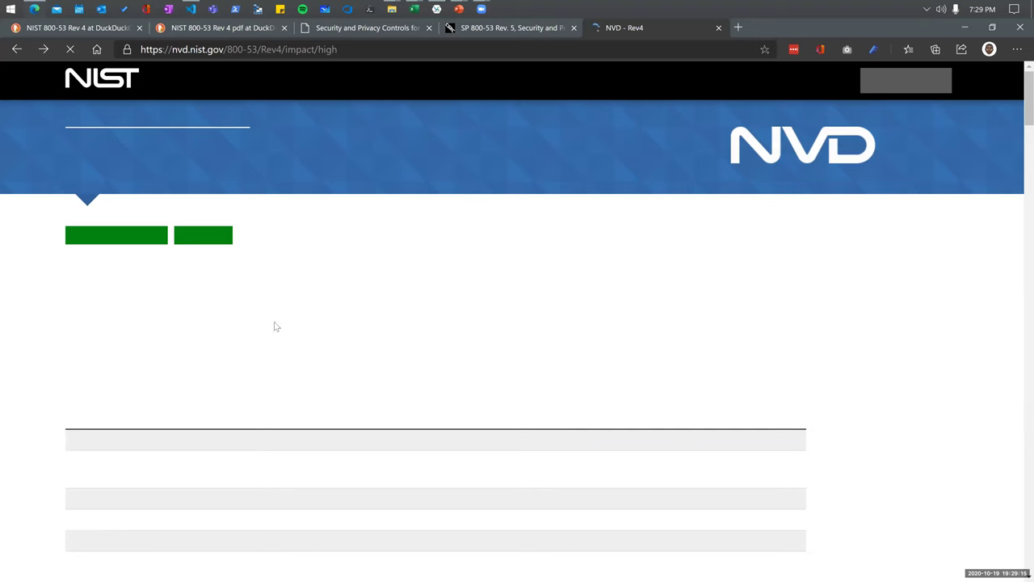
left_click_drag(110, 399, 161, 400)
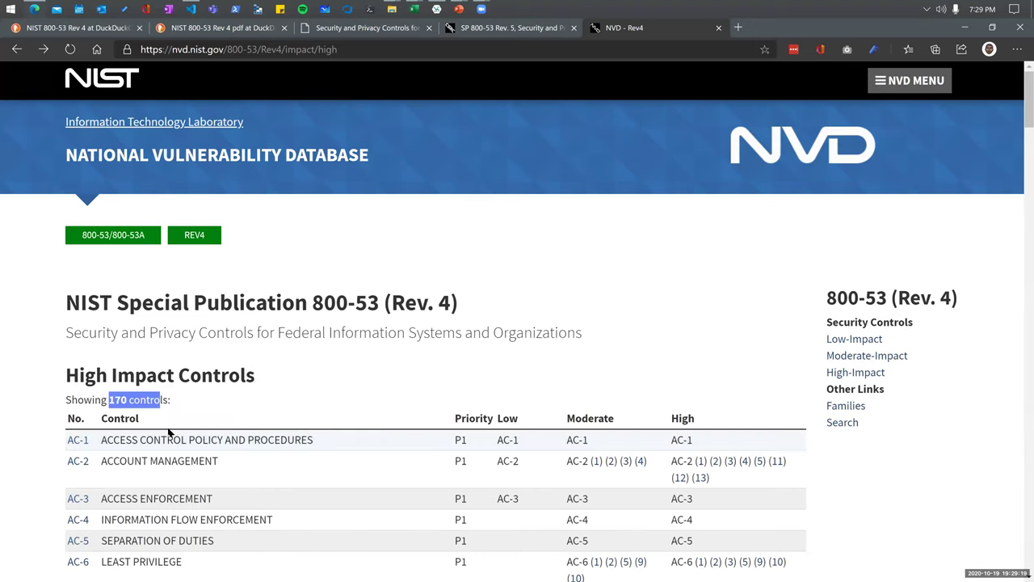
Run down the list through the SI controls to SI-16 Memory Protection
scroll(168, 434, "down", 2)
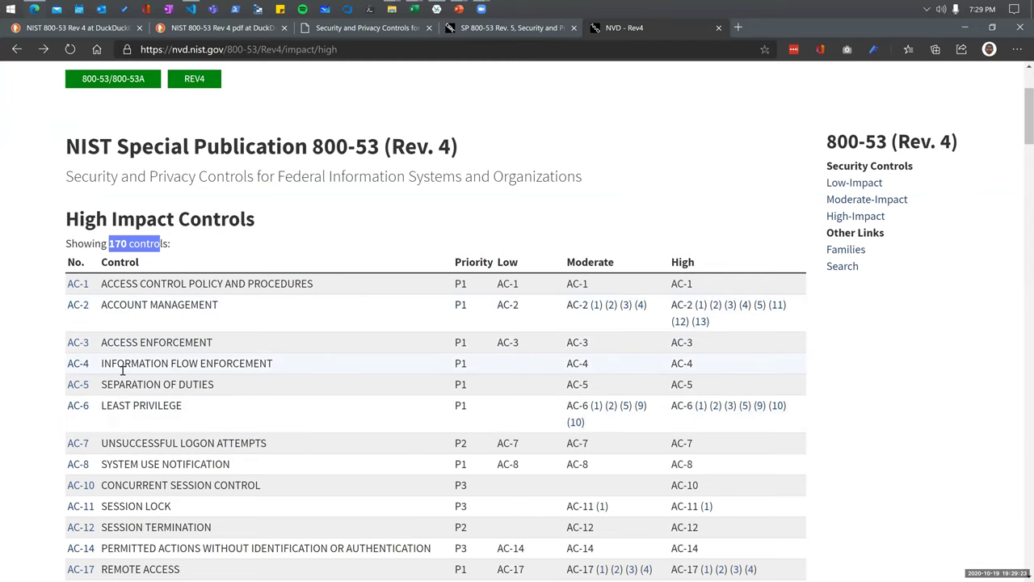
scroll(123, 370, "down", 1)
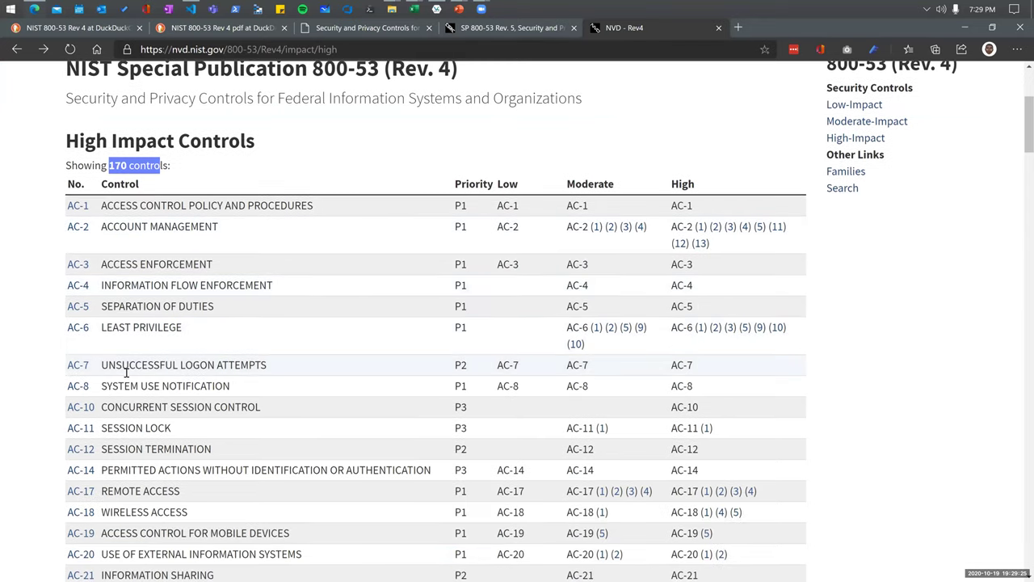
scroll(125, 371, "down", 12)
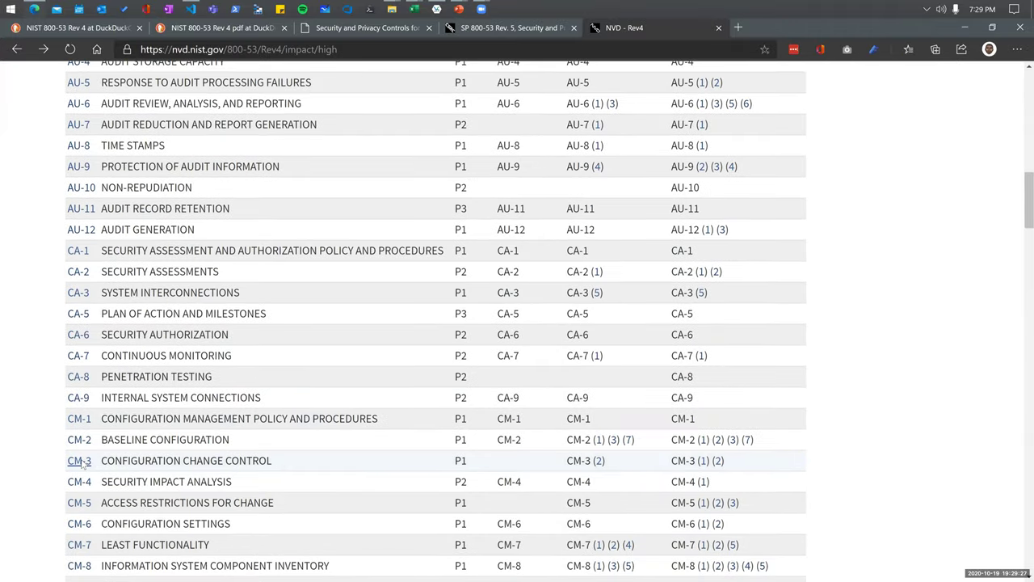
scroll(80, 462, "down", 13)
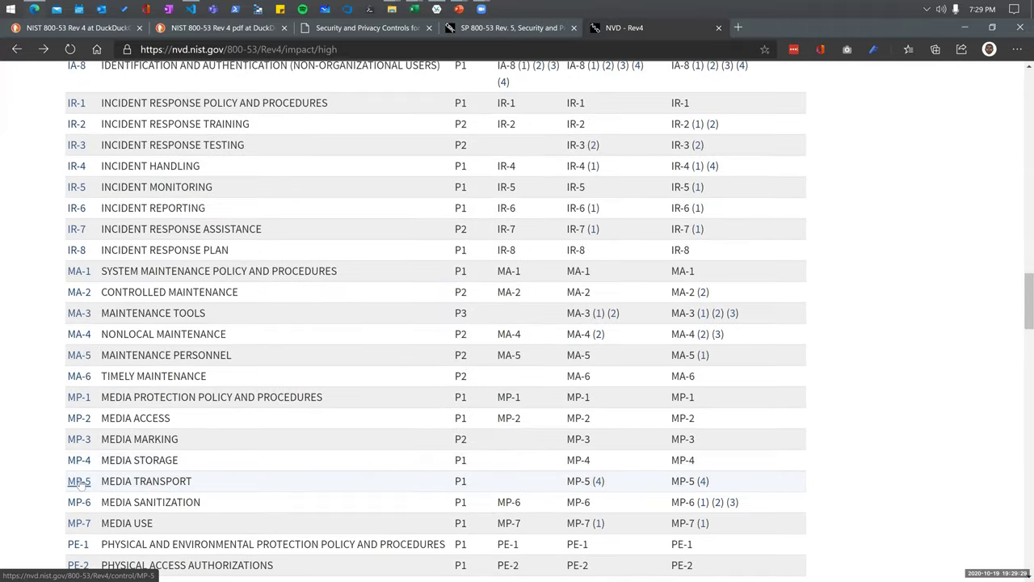
scroll(80, 482, "down", 16)
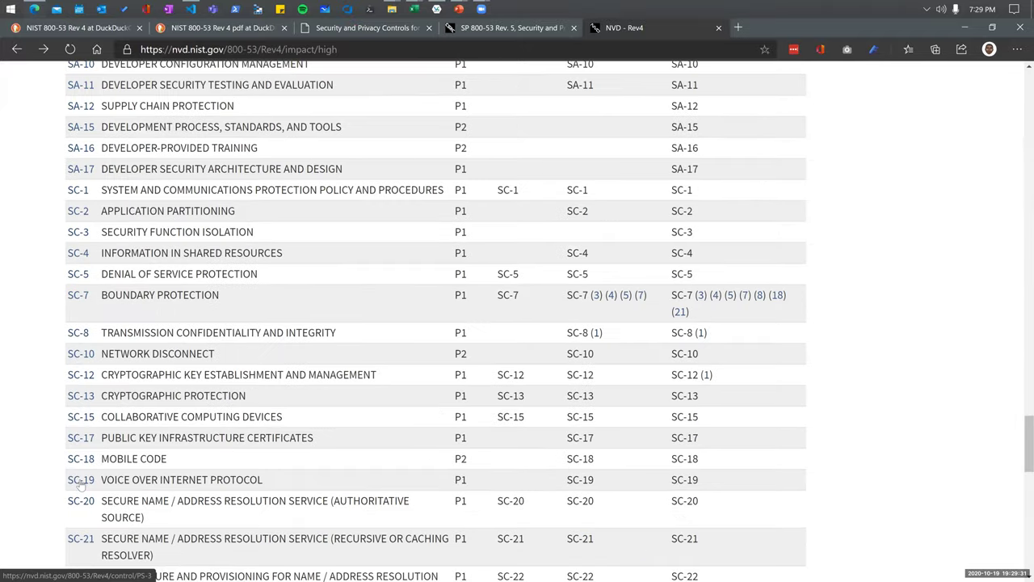
scroll(81, 483, "down", 6)
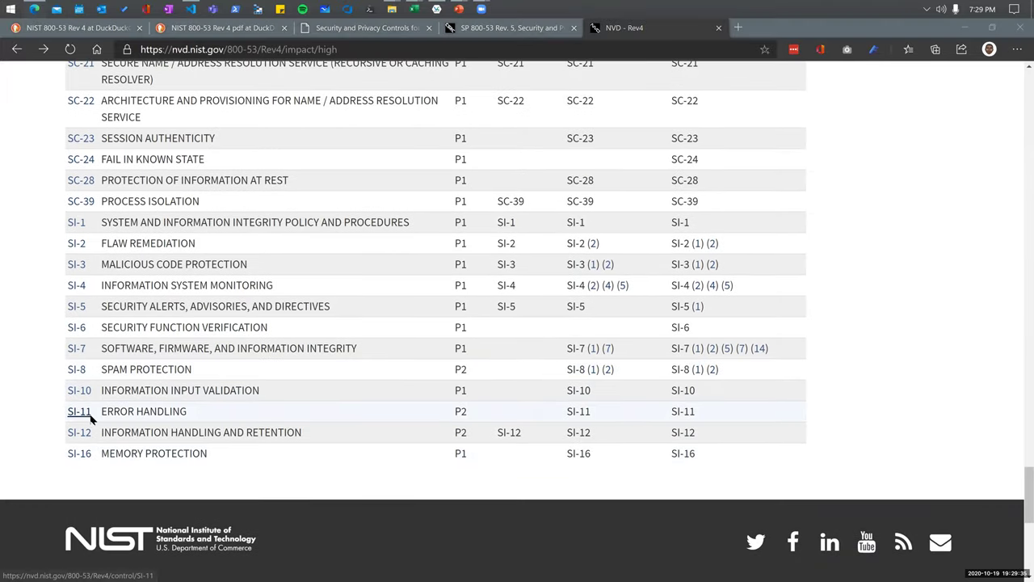
key("alt+Tab")
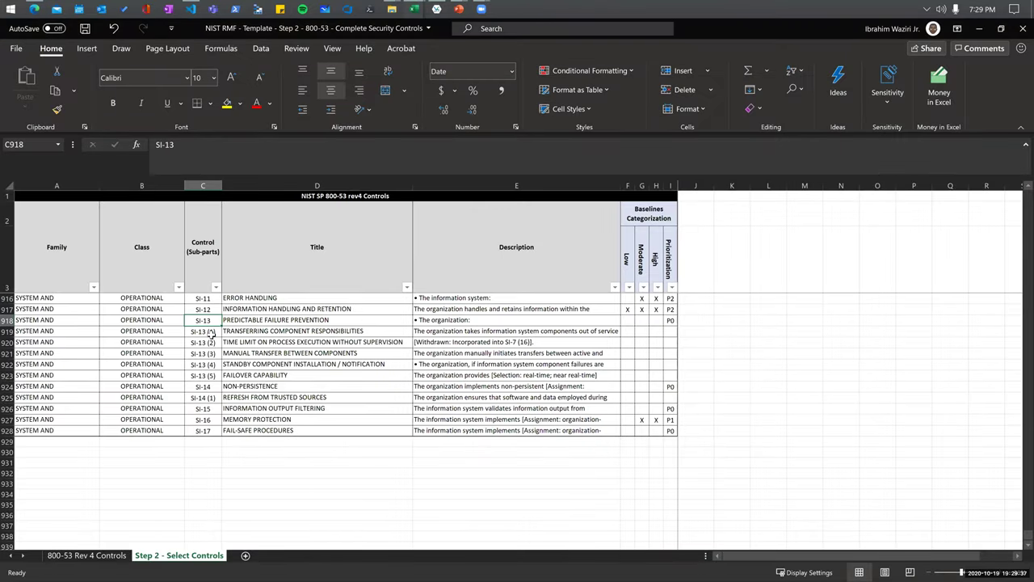
Select the SI-8 Spam Protection row (row 905) and its control cell C905 in the template
scroll(206, 388, "up", 2)
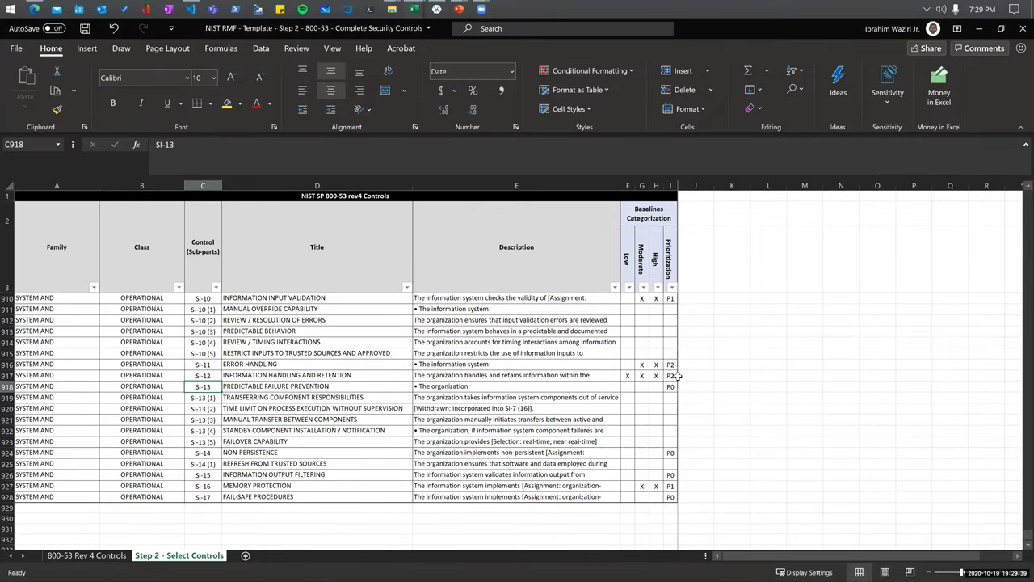
key("alt")
scroll(275, 381, "up", 5)
left_click(254, 418)
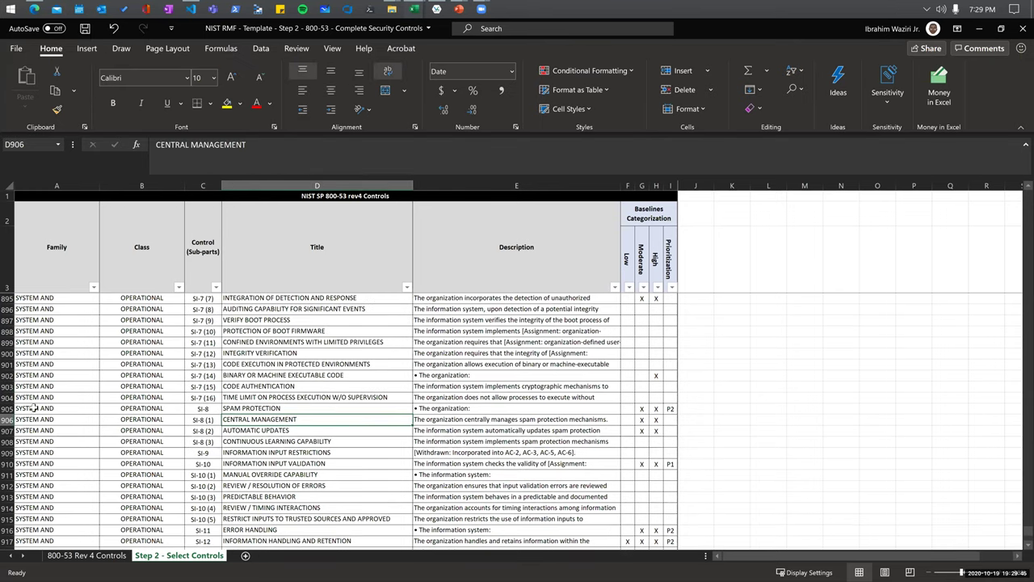
left_click(8, 408)
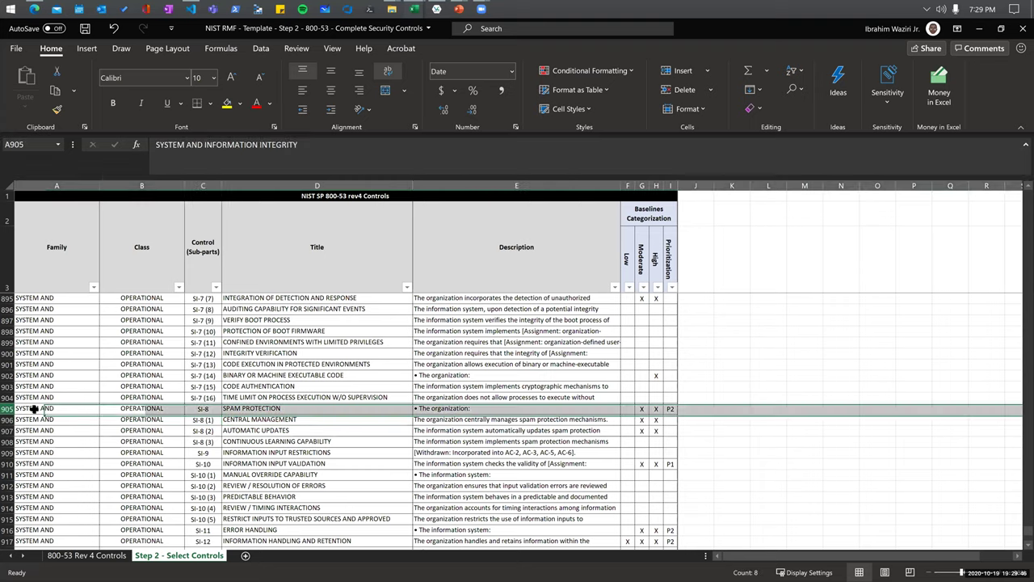
left_click(209, 408)
key("alt+Tab")
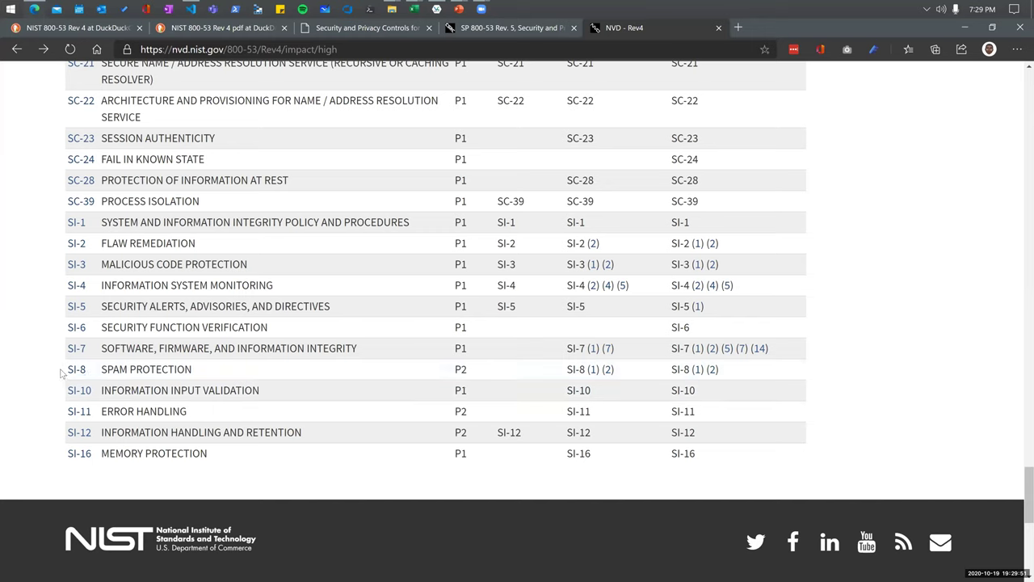
Open the NVD SI-8 detail page from the high-baseline table
left_click_drag(298, 380, 419, 381)
left_click(698, 361)
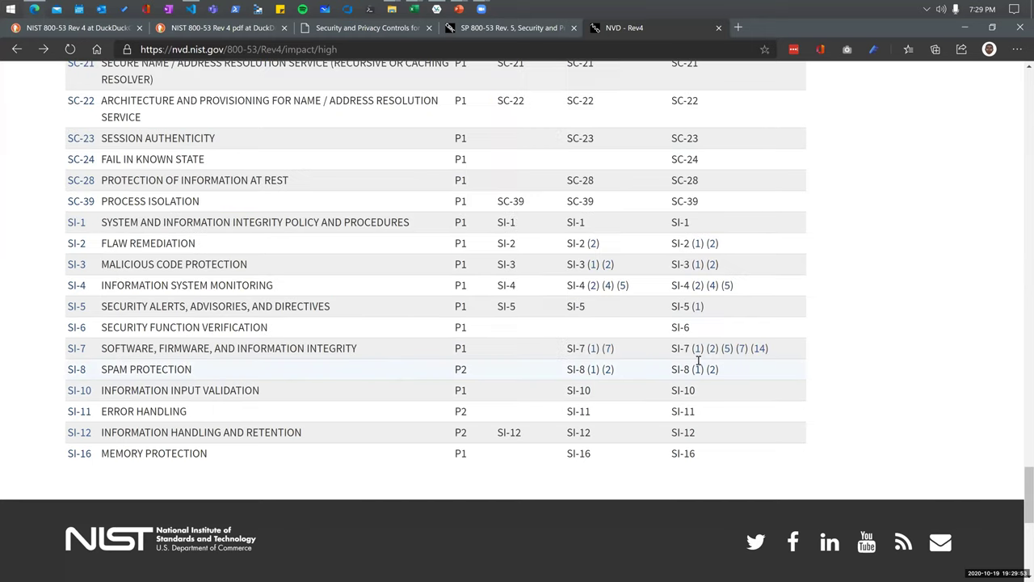
left_click(76, 369)
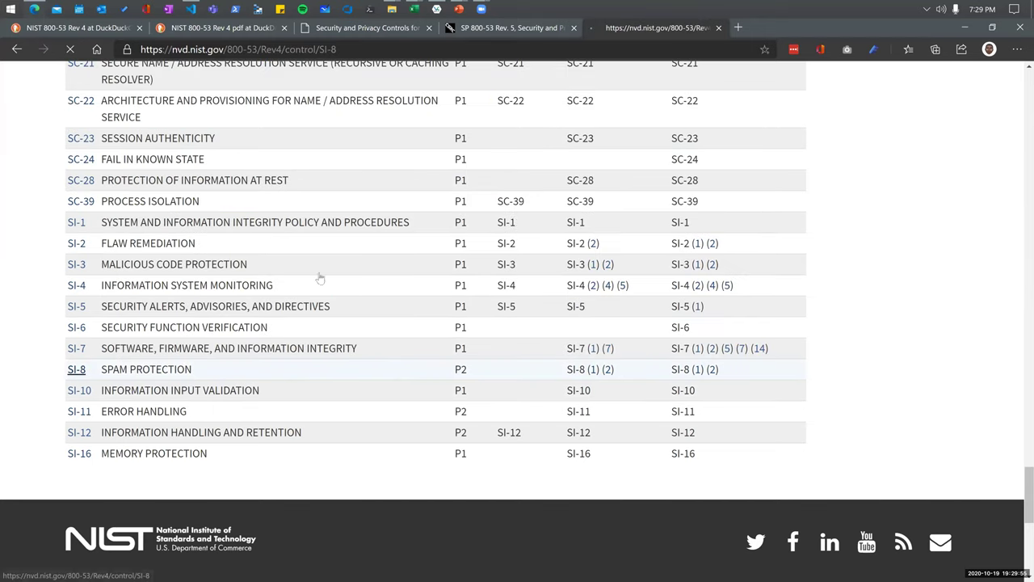
Review SI-8's control enhancements and highlight its SPAM PROTECTION heading
scroll(182, 440, "down", 10)
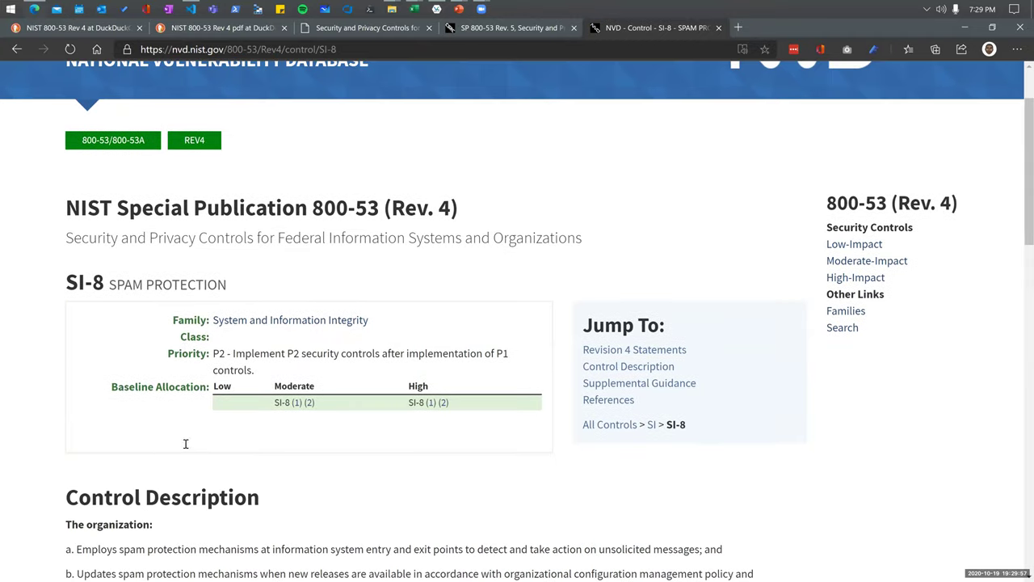
scroll(165, 418, "down", 1)
left_click_drag(68, 207, 121, 424)
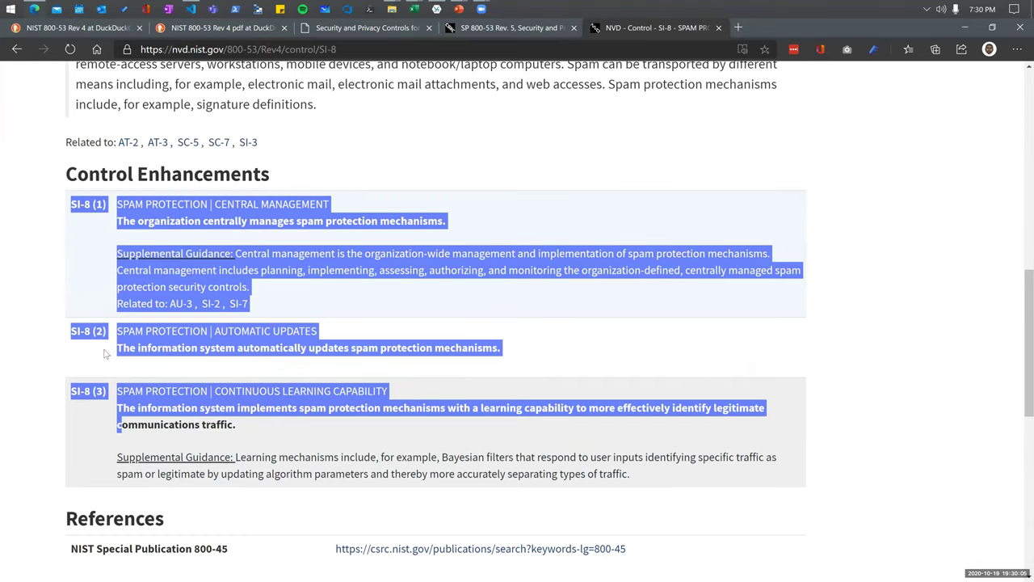
scroll(103, 353, "up", 10)
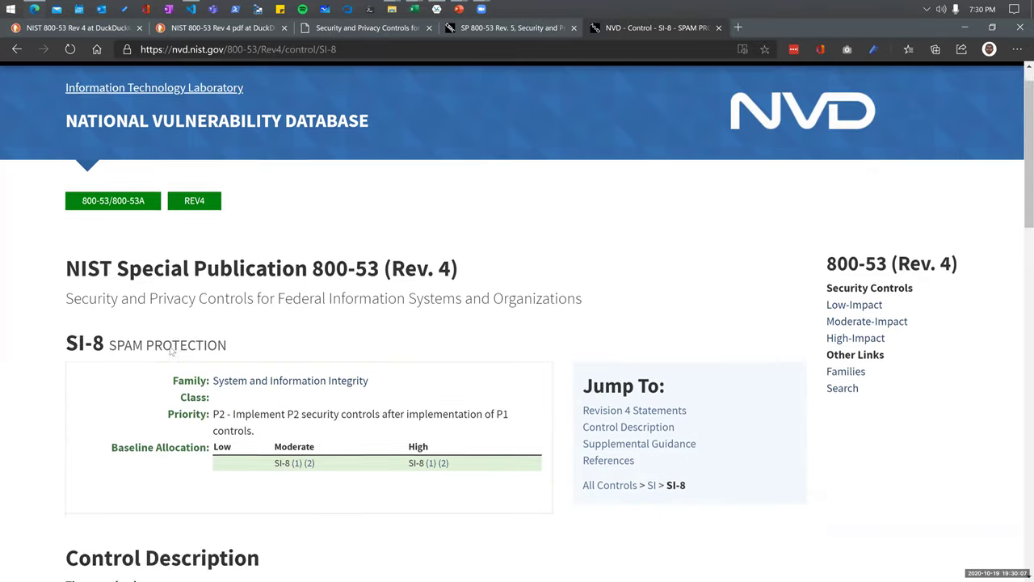
left_click_drag(71, 376, 274, 388)
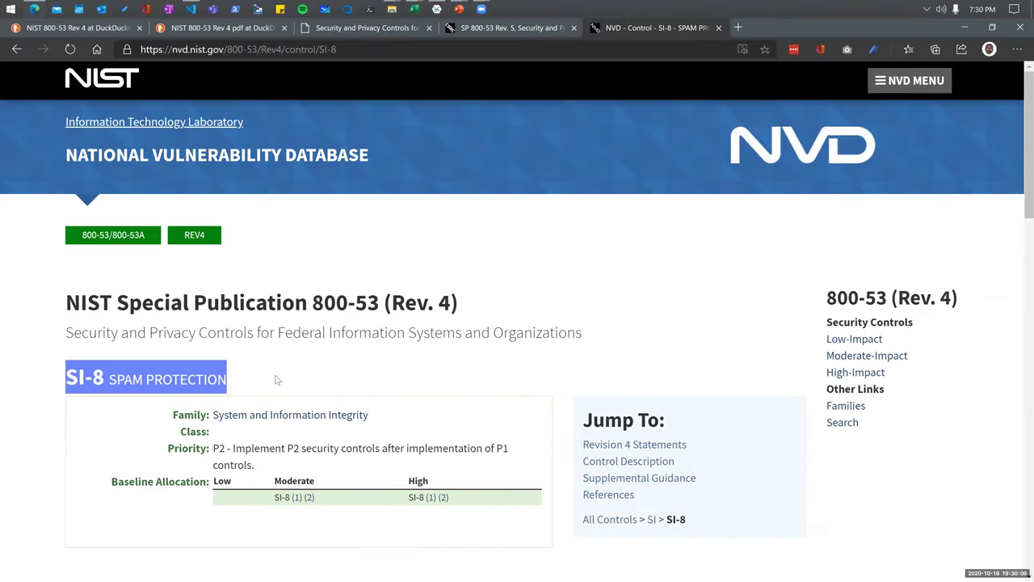
left_click(260, 396)
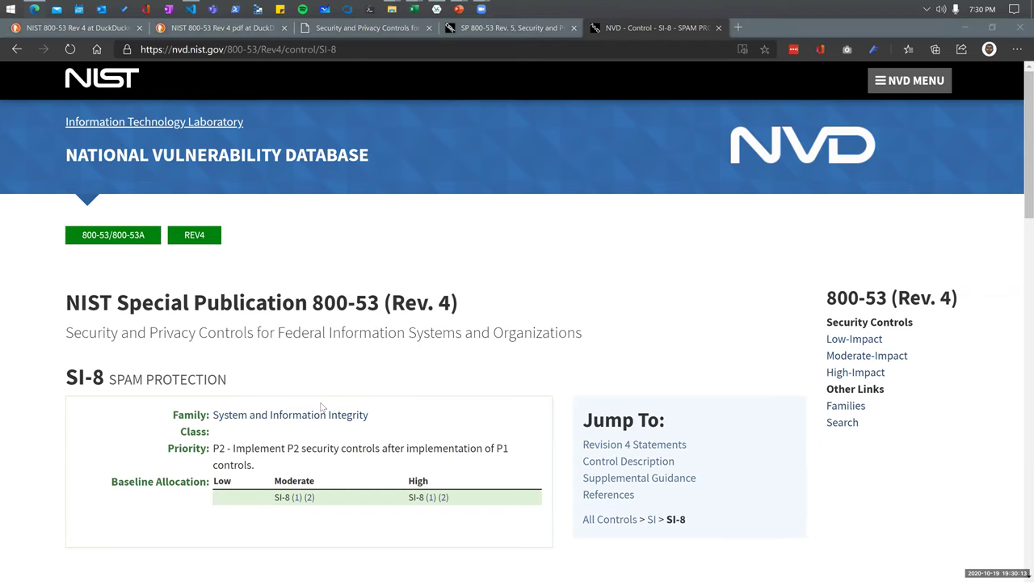
key("alt+Tab")
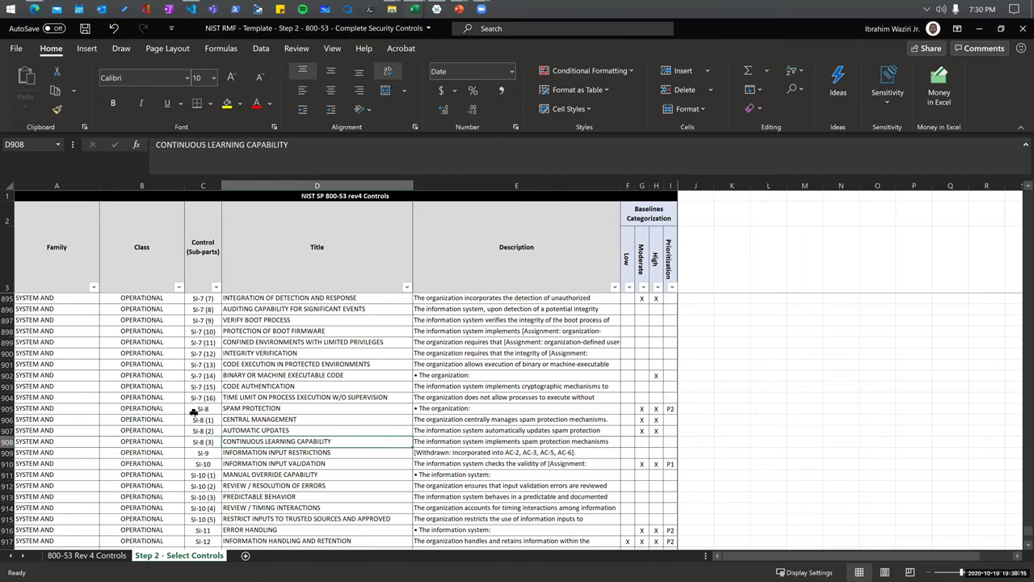
Filter the High column to X only, leaving 343 of 925 control records
left_click(197, 410)
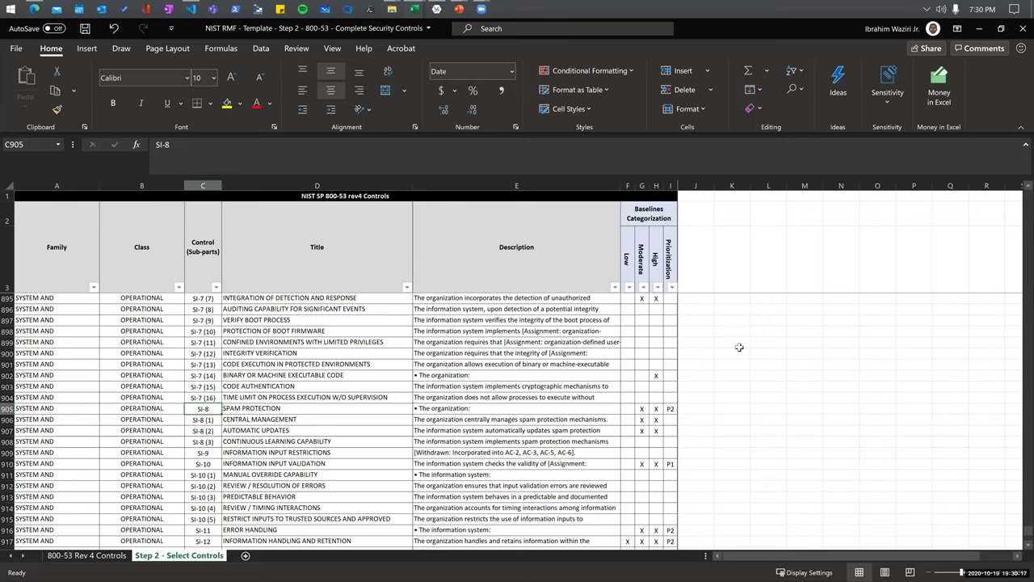
scroll(549, 353, "up", 10)
left_click(656, 286)
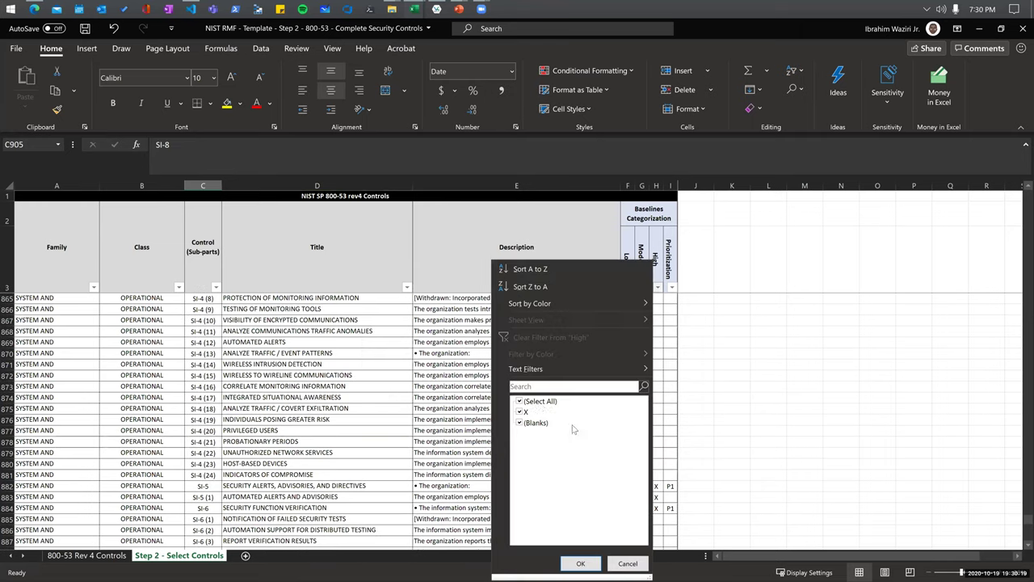
left_click(520, 402)
left_click(520, 402)
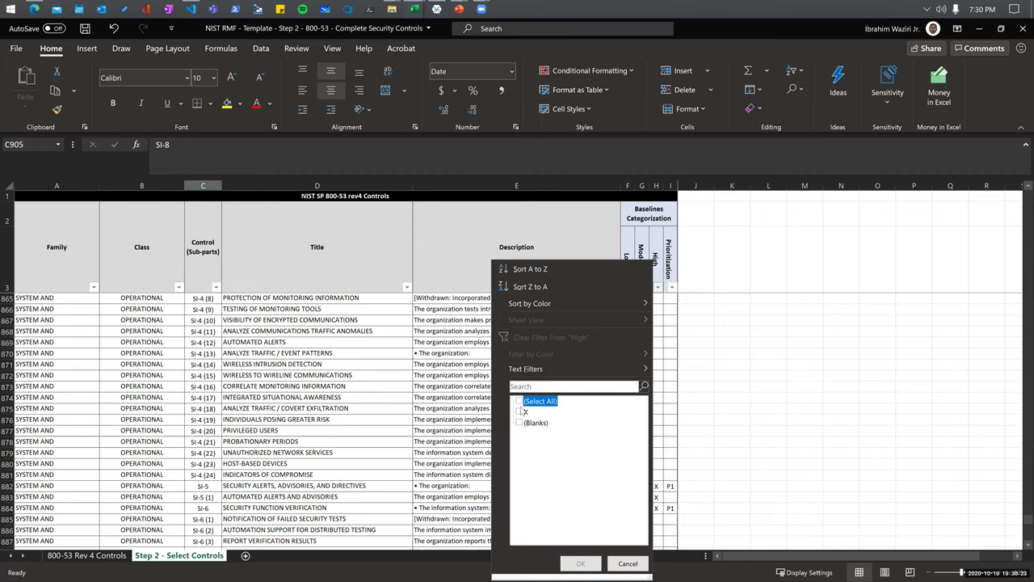
left_click(519, 412)
left_click(580, 563)
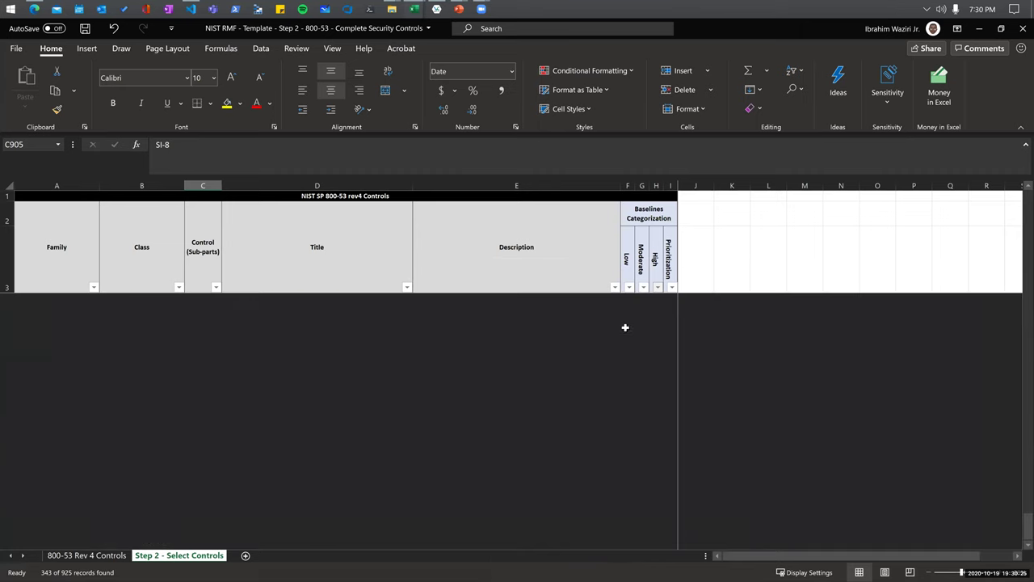
scroll(565, 367, "up", 10)
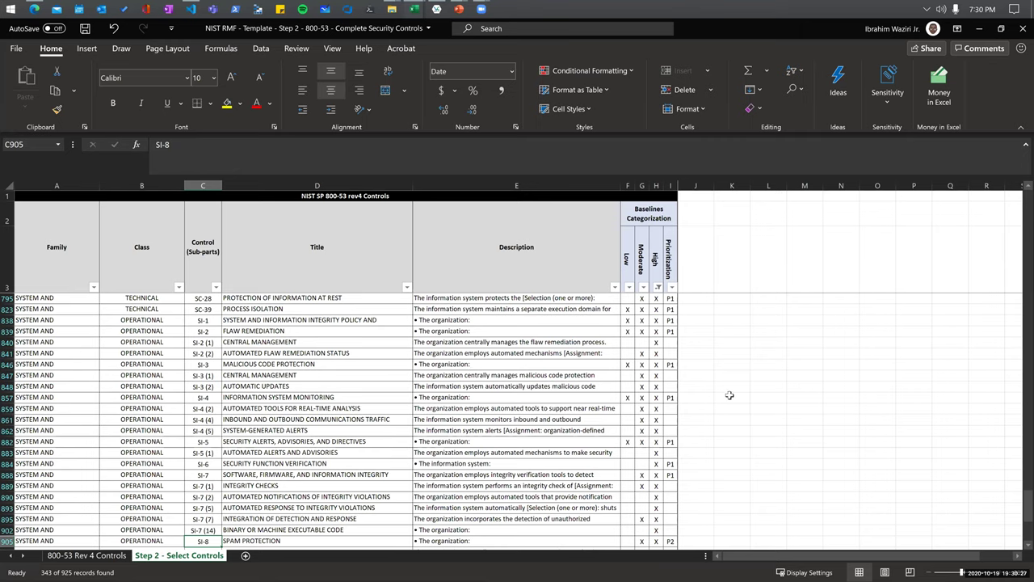
scroll(264, 368, "up", 12)
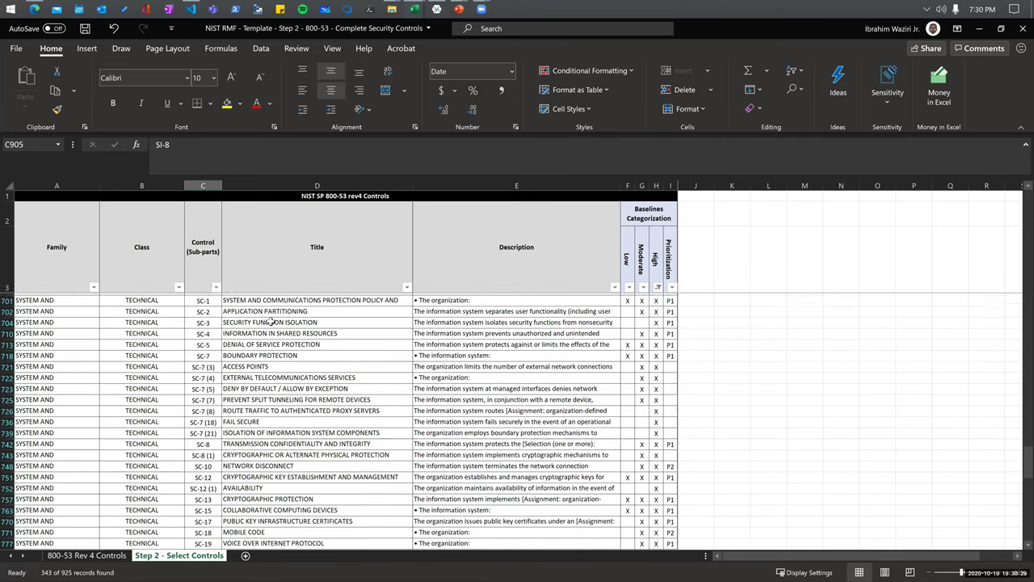
scroll(275, 324, "up", 12)
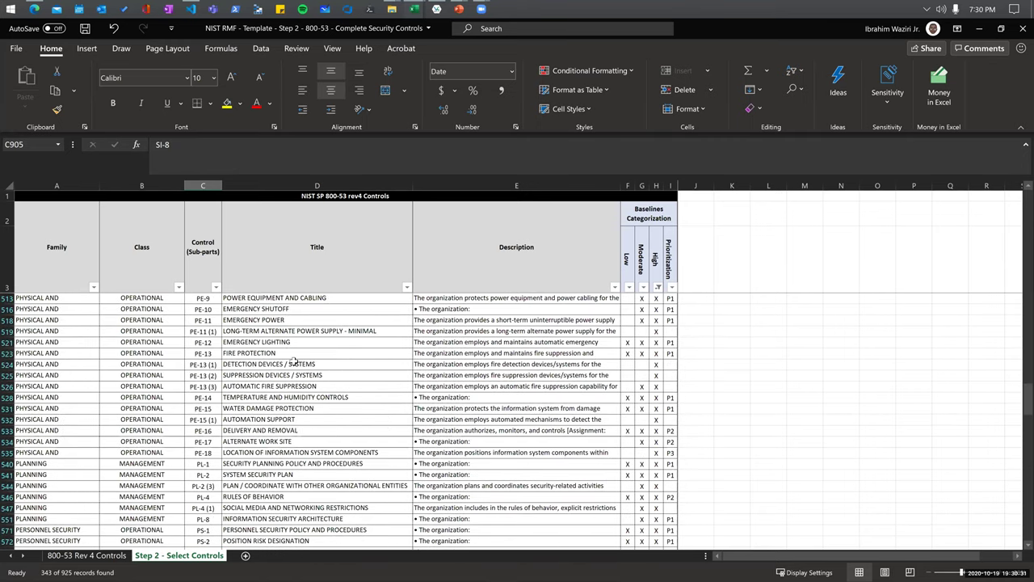
scroll(311, 343, "up", 12)
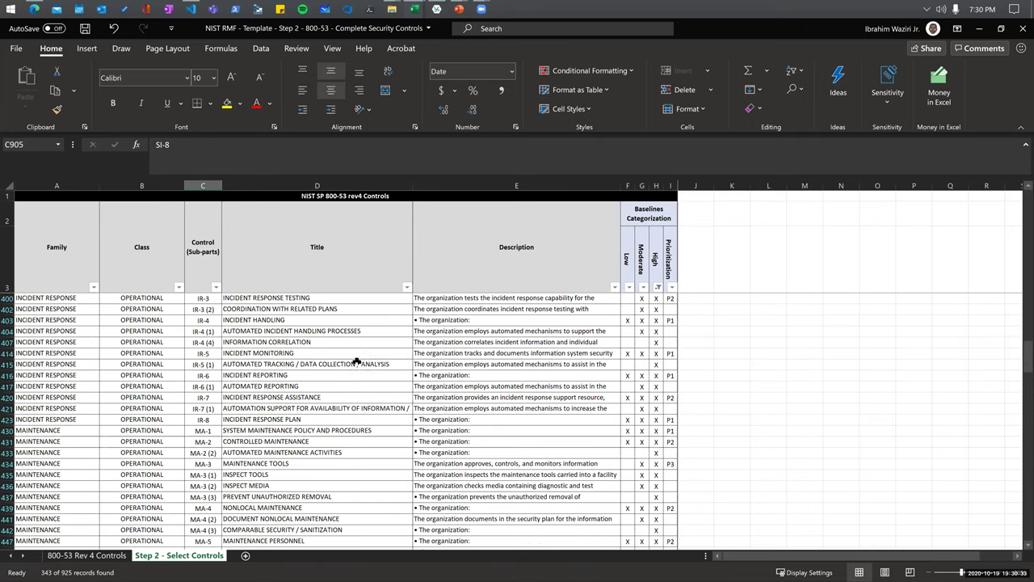
scroll(365, 363, "up", 12)
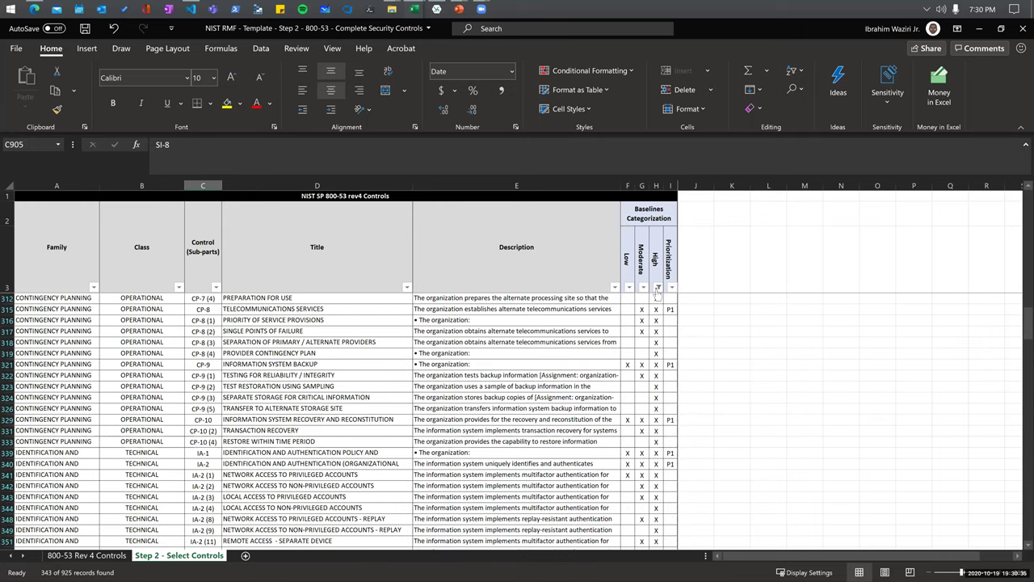
Clear the High filter and filter the Moderate column to X only
left_click(655, 288)
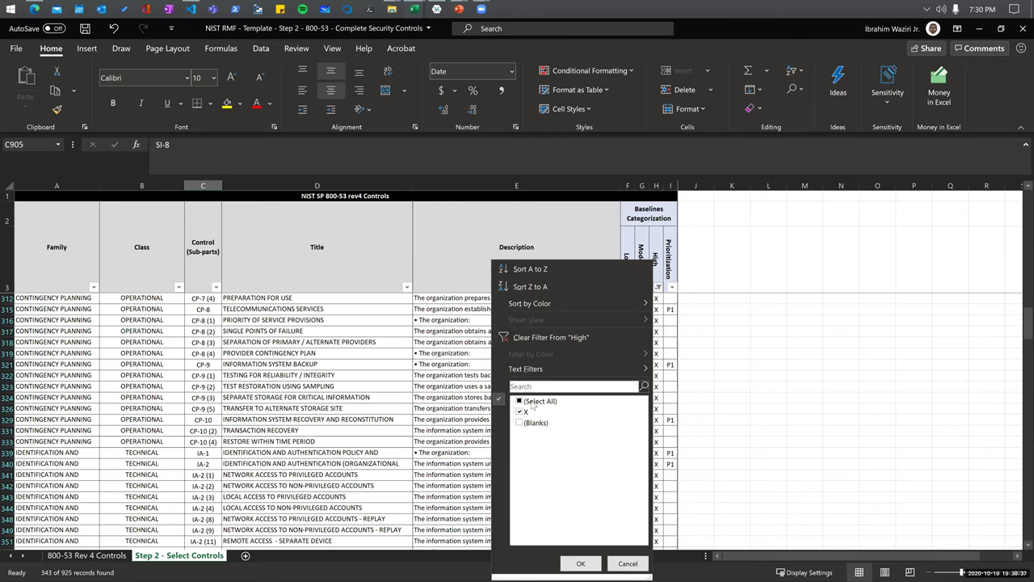
left_click(533, 403)
left_click(579, 563)
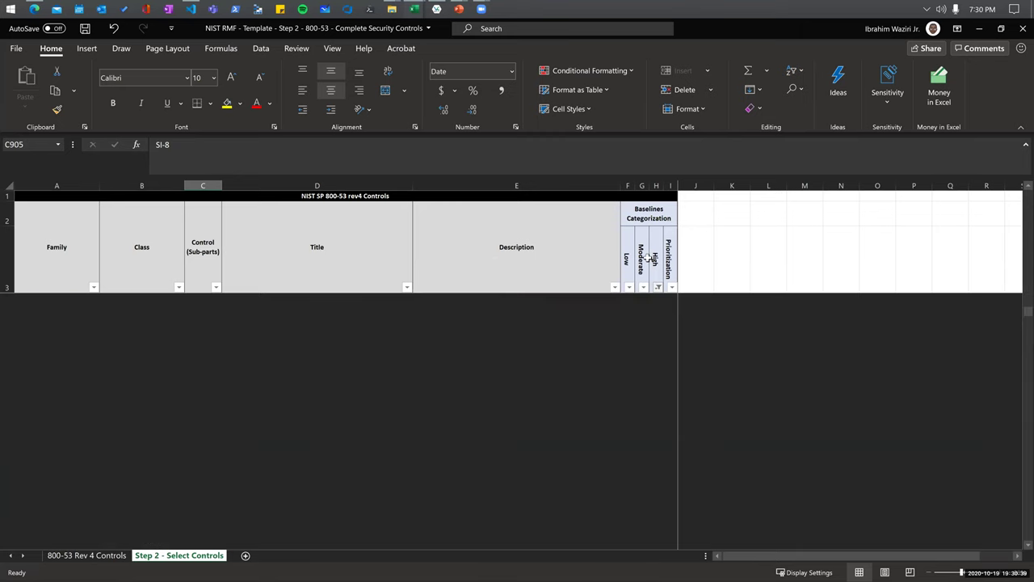
left_click(643, 288)
left_click(511, 412)
left_click(505, 400)
left_click(505, 401)
left_click(506, 411)
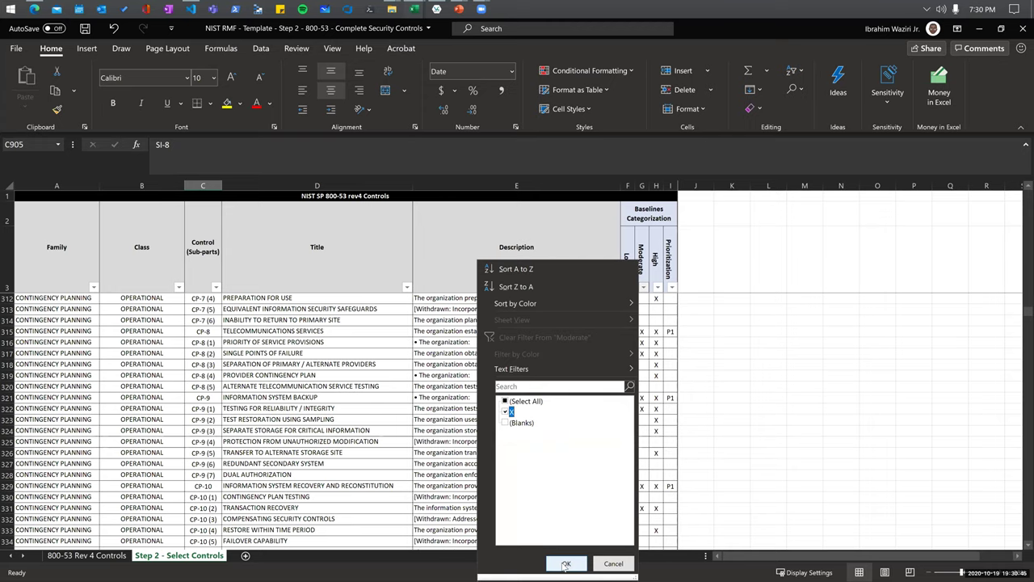
left_click(566, 563)
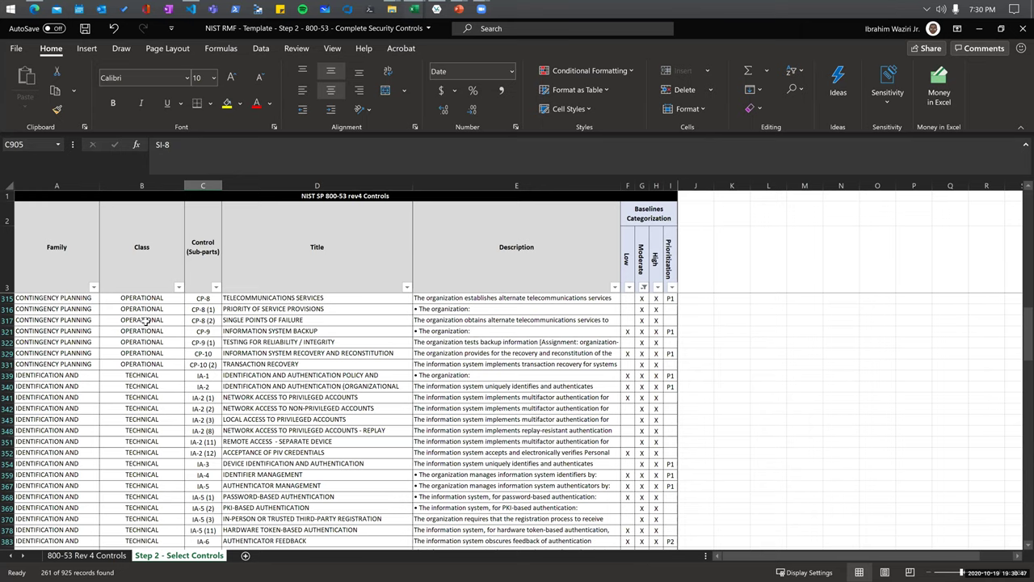
Scroll through the Moderate-baseline controls, checking the Low, Moderate and High columns
scroll(507, 387, "down", 2)
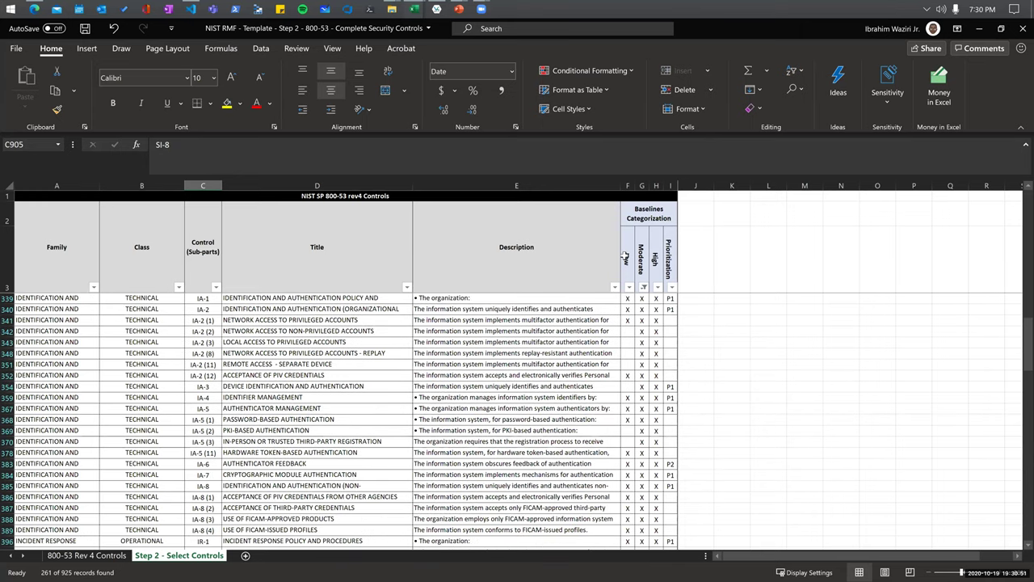
left_click_drag(625, 255, 655, 257)
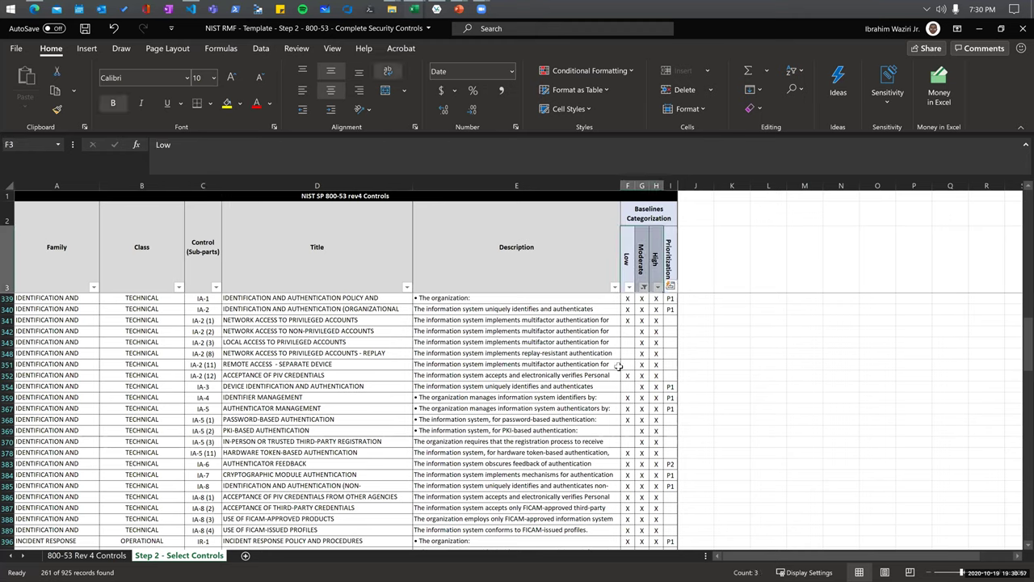
scroll(624, 372, "down", 2)
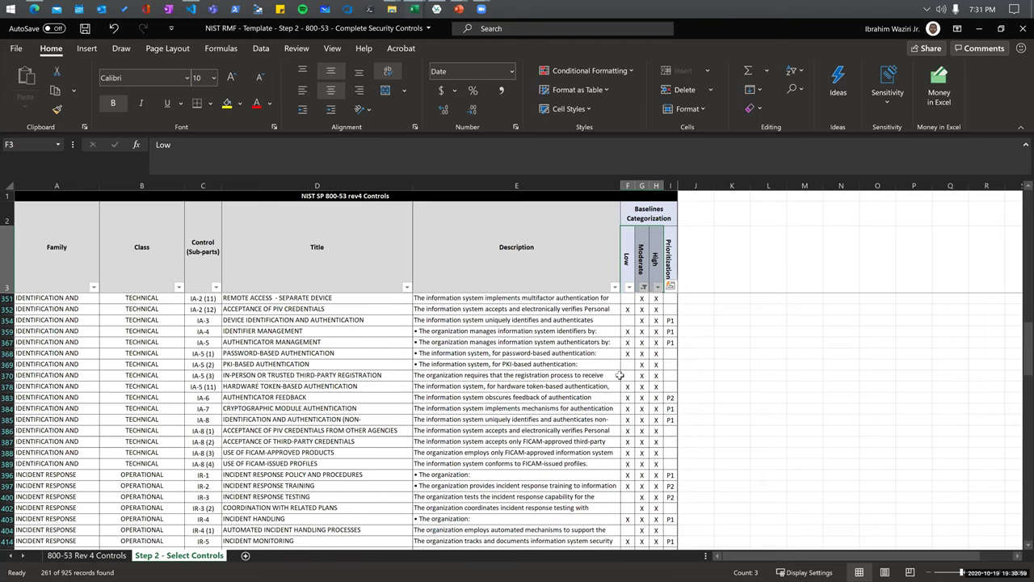
scroll(621, 371, "down", 1)
scroll(618, 372, "down", 8)
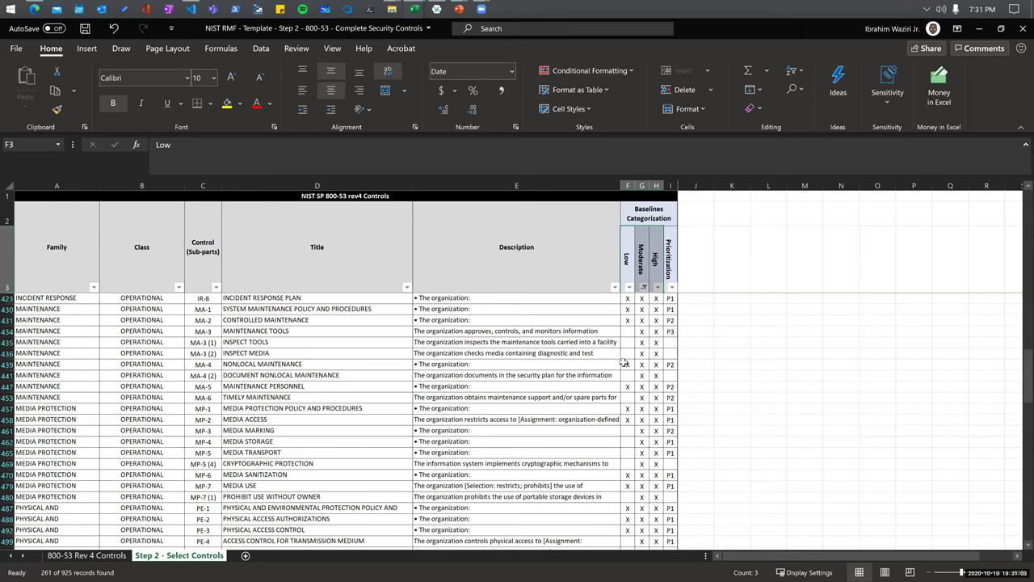
scroll(621, 364, "down", 6)
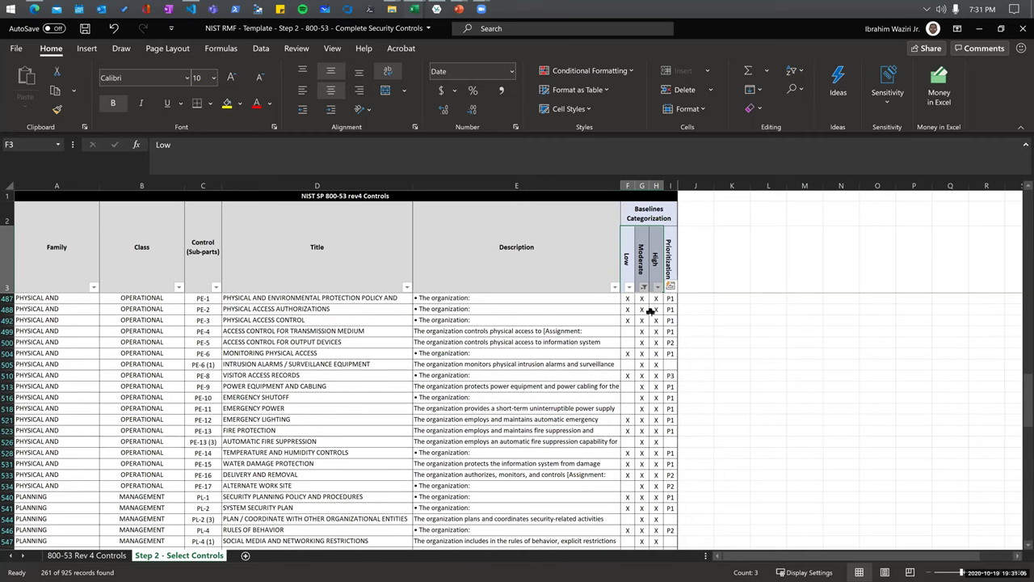
Reset the Moderate filter to Select All so every row shows again
left_click(644, 286)
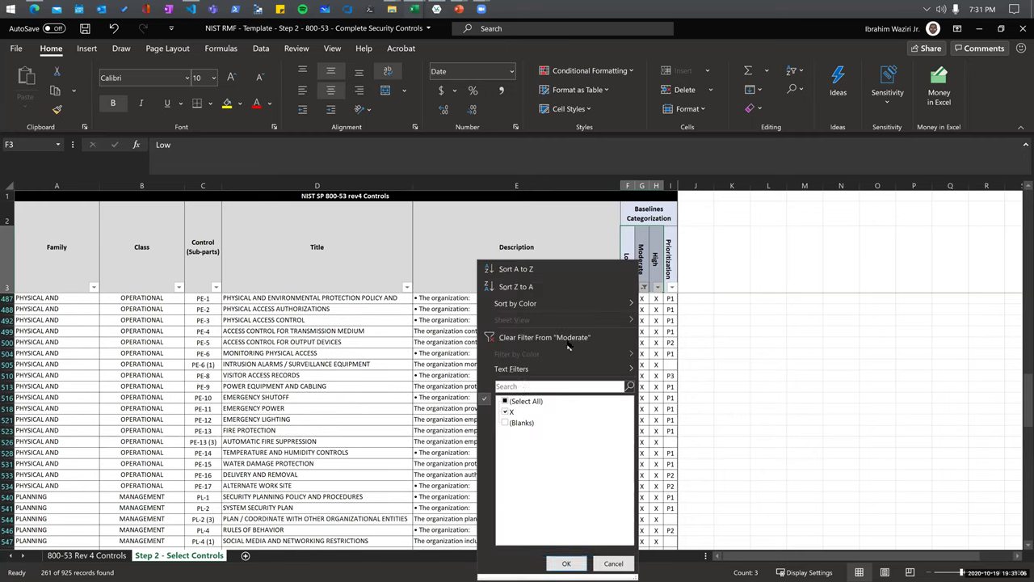
left_click(513, 403)
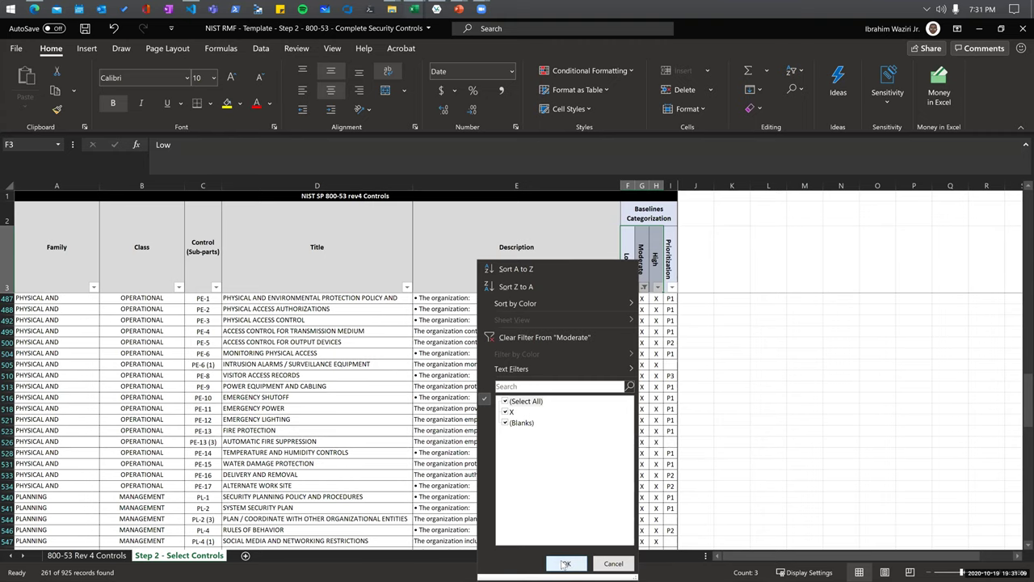
left_click(565, 563)
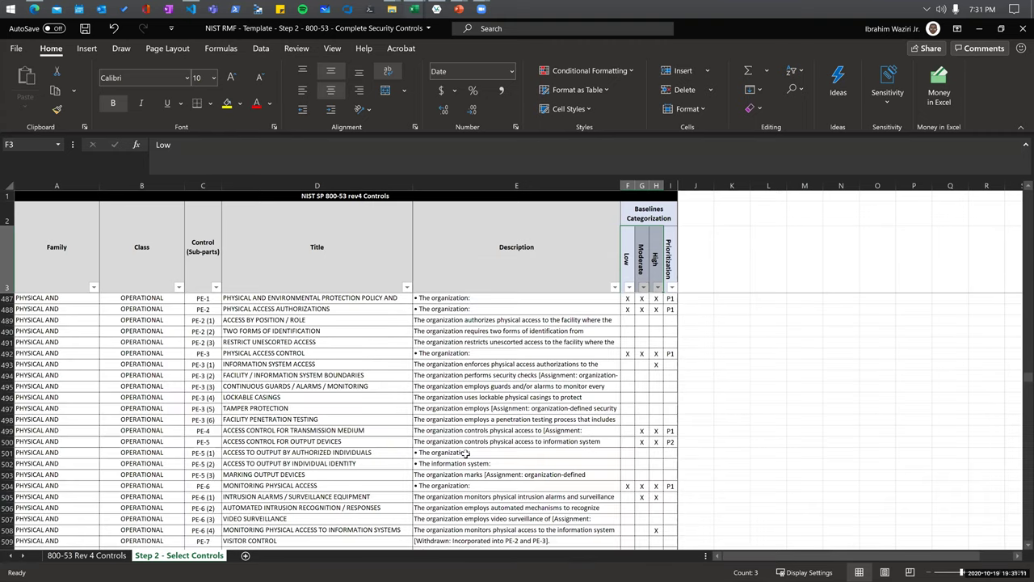
scroll(469, 450, "up", 8)
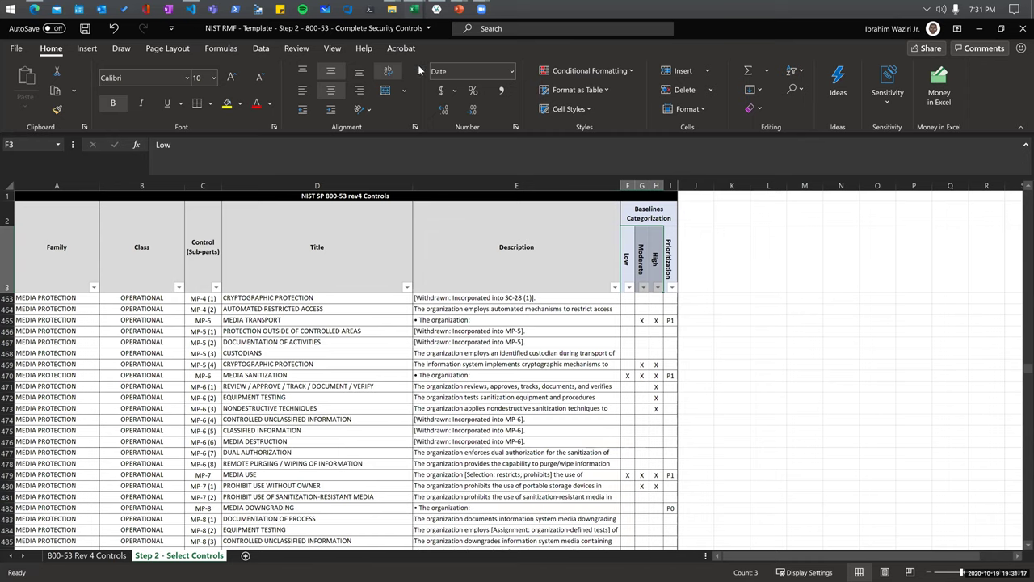
key("alt+Tab")
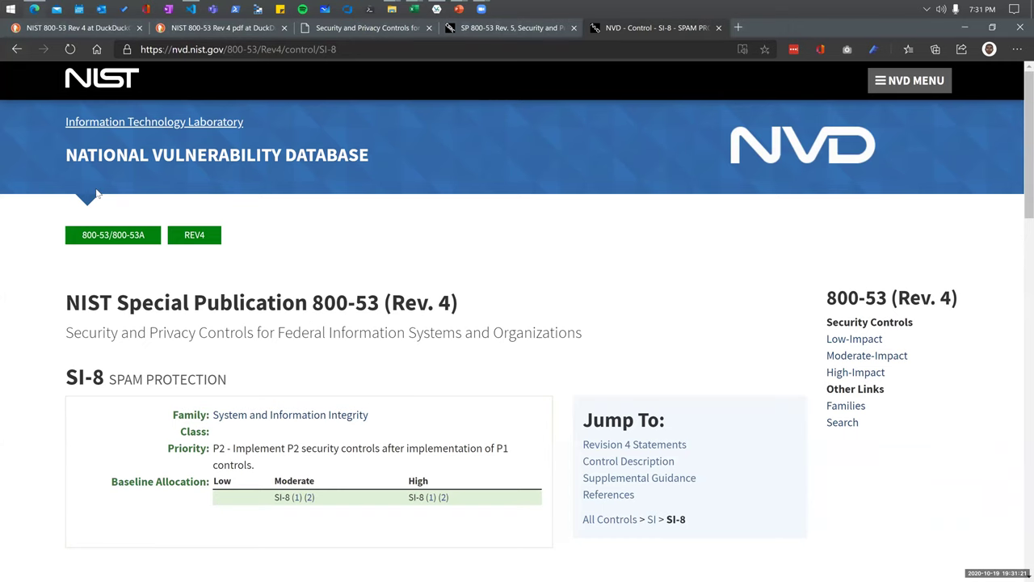
Return to the High Impact list, then open the 159-control Moderate Impact list
left_click(16, 50)
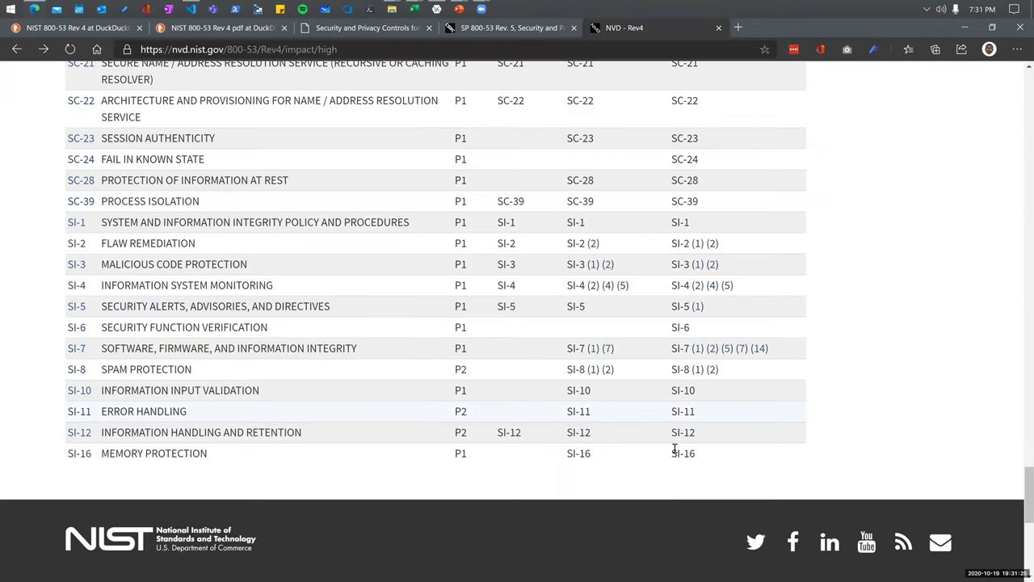
scroll(675, 449, "up", 6)
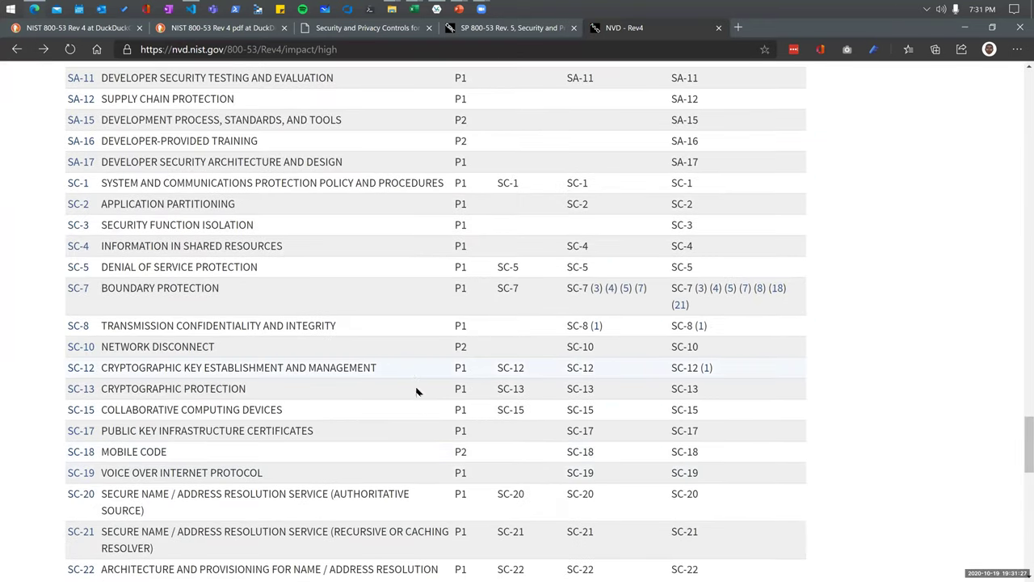
scroll(422, 376, "up", 20)
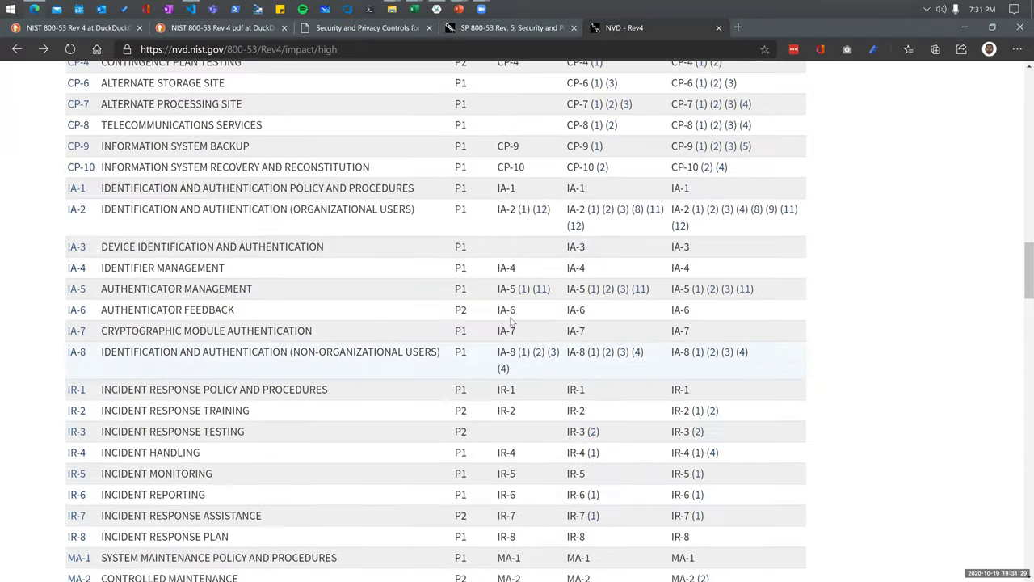
scroll(510, 321, "up", 15)
scroll(73, 297, "down", 2)
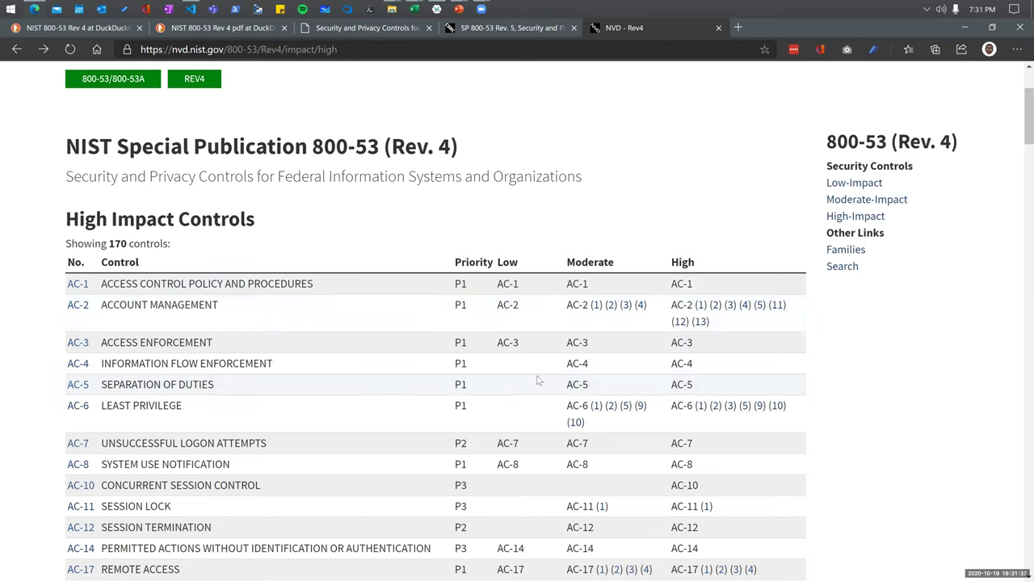
left_click(885, 200)
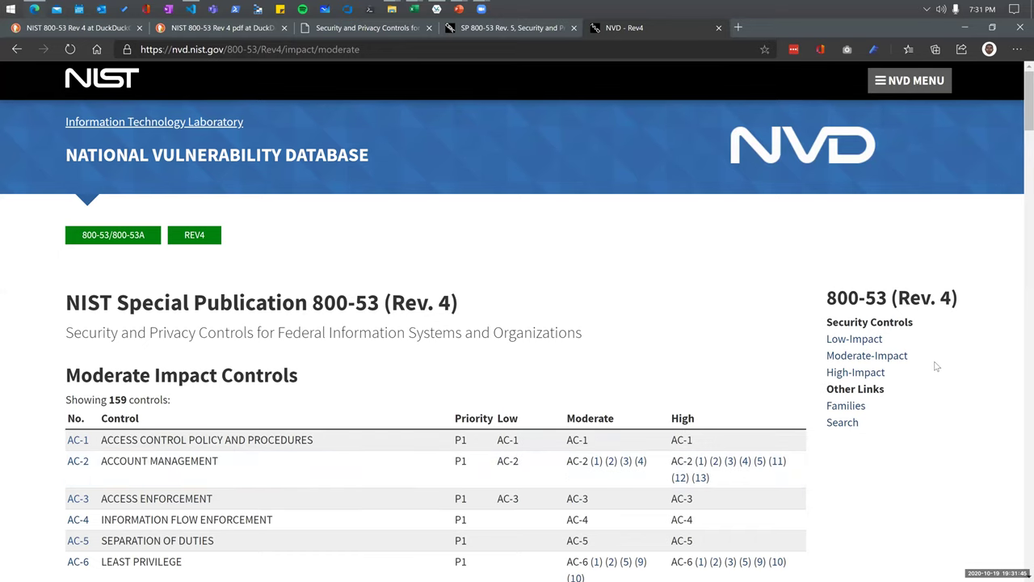
Reopen the 170-control High Impact list, then bring up the NIST RMF Template workbook
left_click(874, 374)
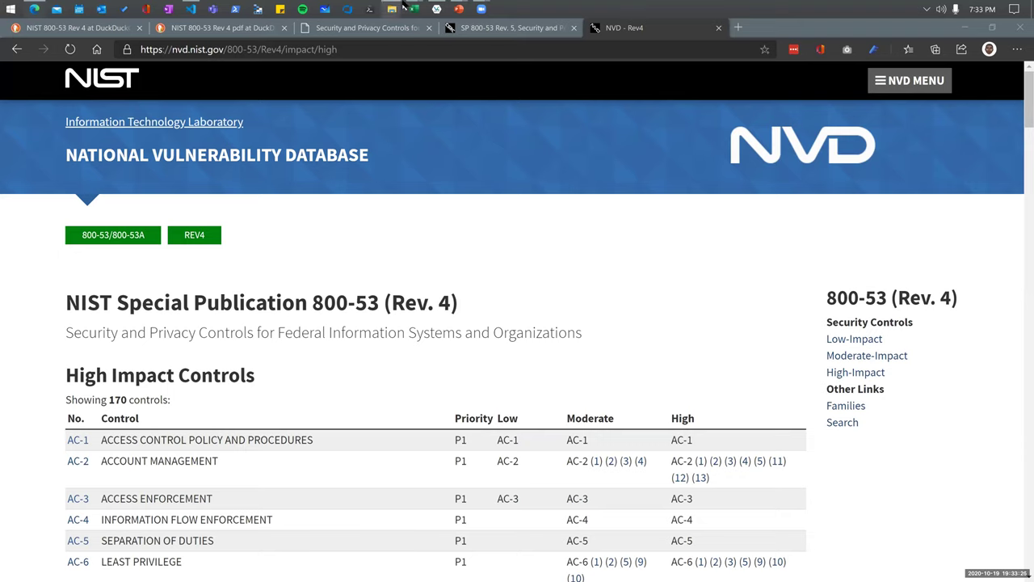
mouse_move(414, 10)
left_click(374, 54)
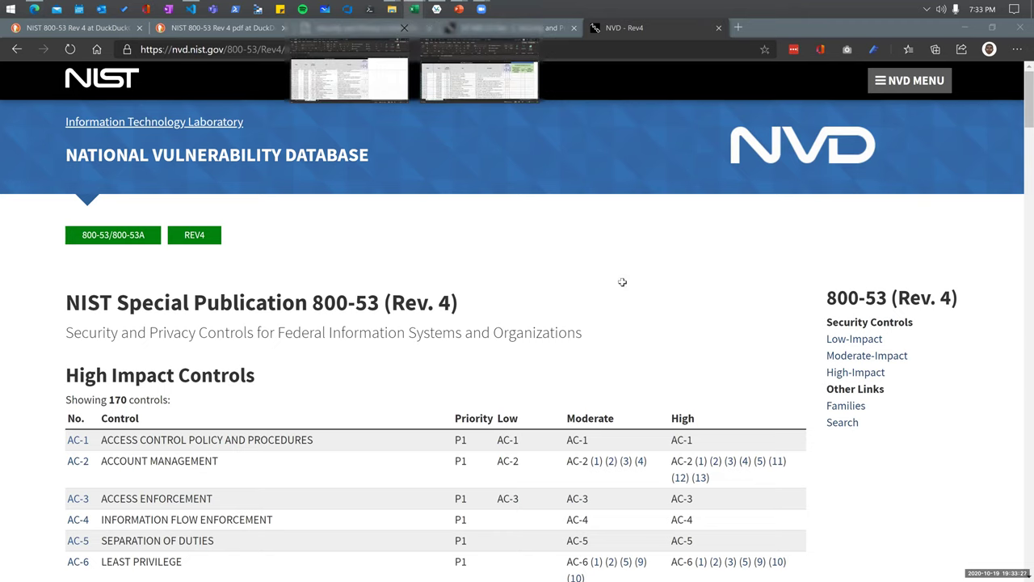
Filter the High column to X again, showing 343 of 925 records
left_click(656, 288)
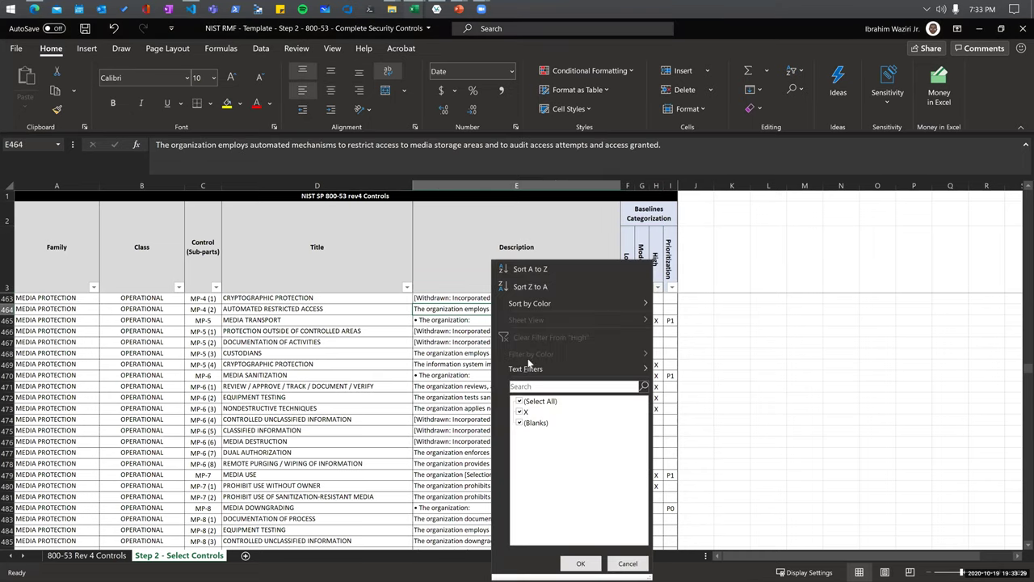
left_click(519, 401)
left_click(519, 412)
left_click(587, 563)
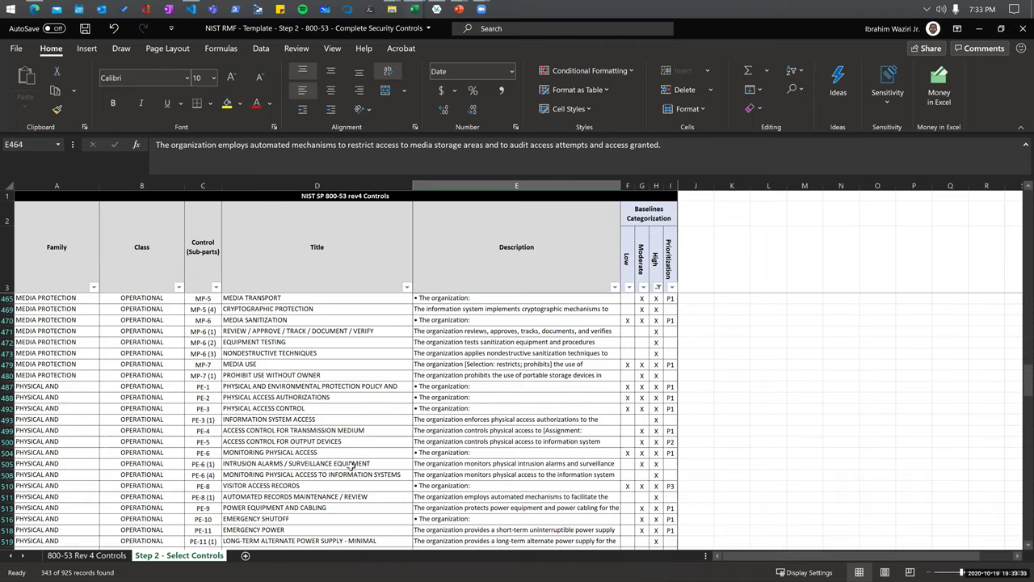
scroll(309, 420, "up", 5)
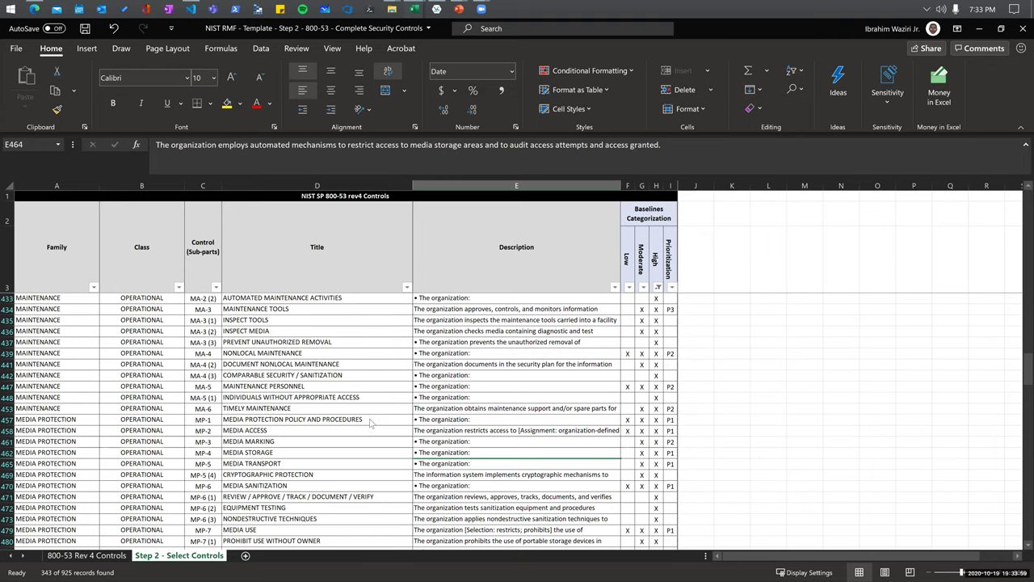
key("alt+Tab")
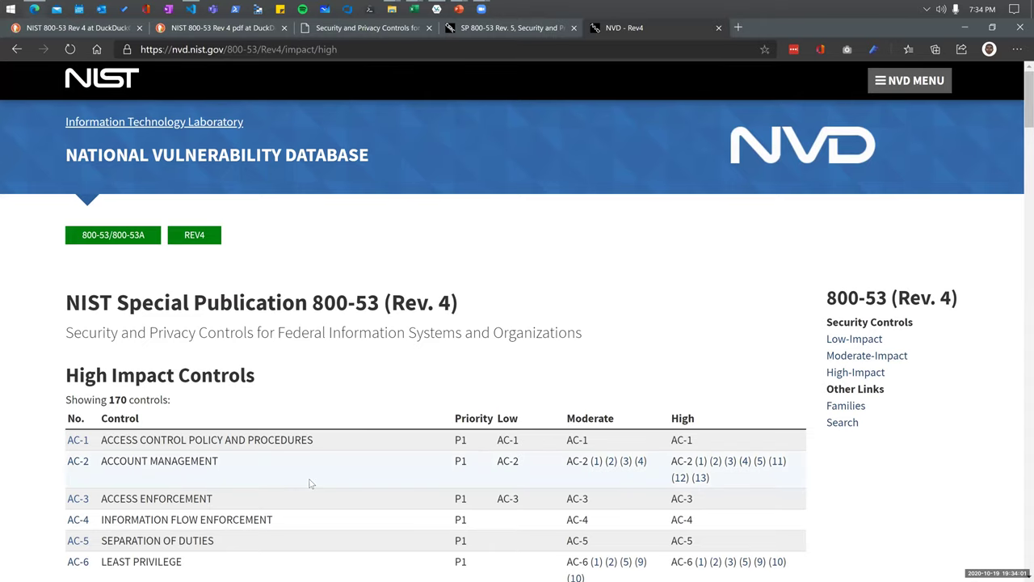
Open the AC-6 Least Privilege enhancement (2) details from the High Impact table
scroll(270, 478, "down", 2)
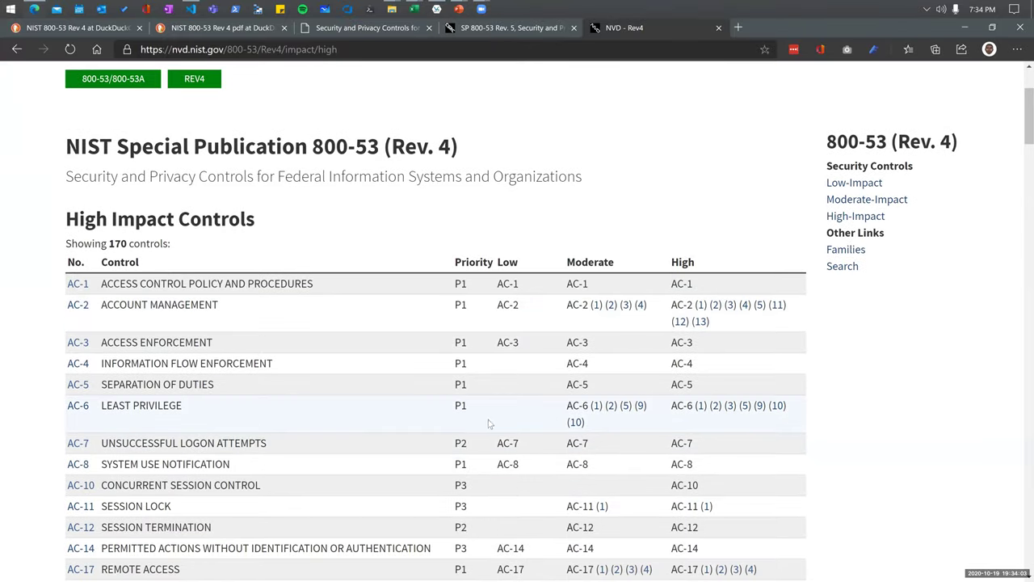
left_click(610, 406)
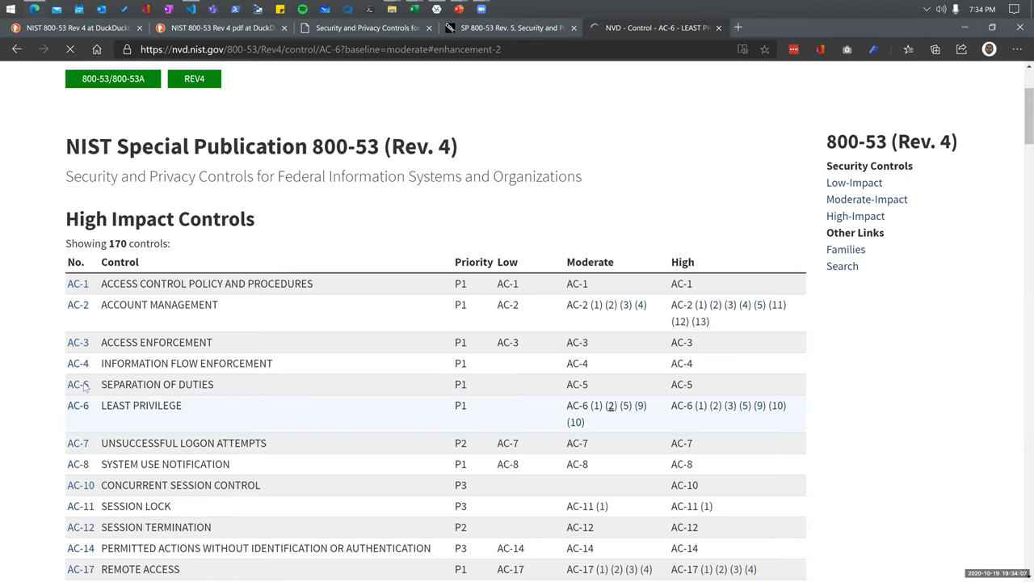
scroll(432, 477, "up", 15)
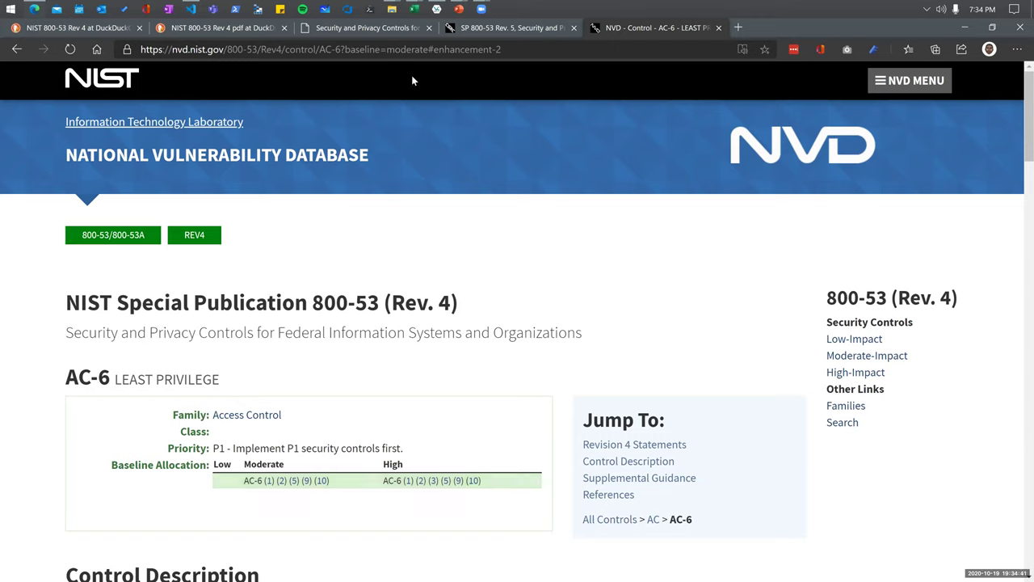
mouse_move(415, 9)
left_click(374, 74)
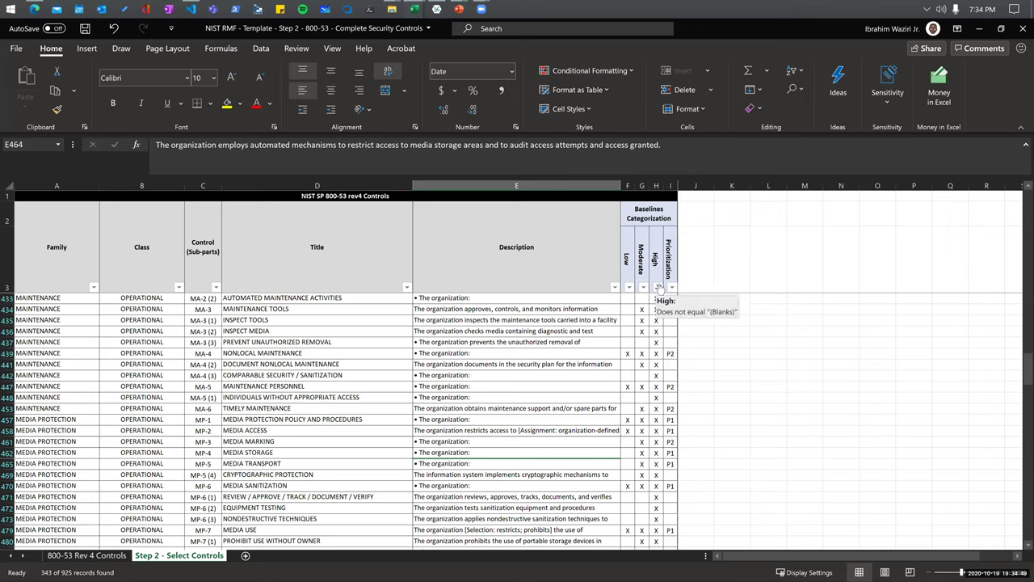
Check the High column filter options, then bring the AC-6 page back in Edge
left_click(658, 287)
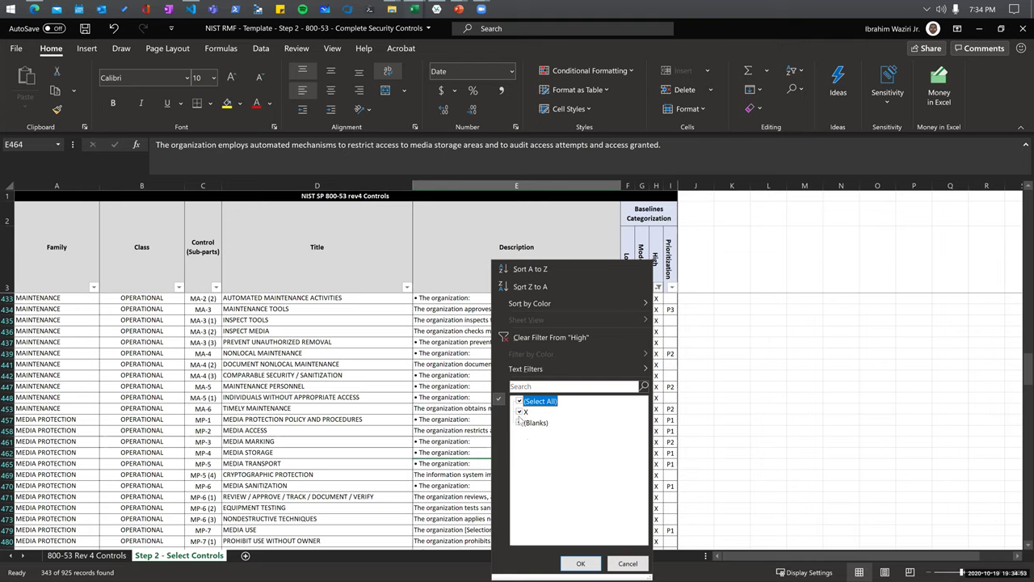
left_click(35, 9)
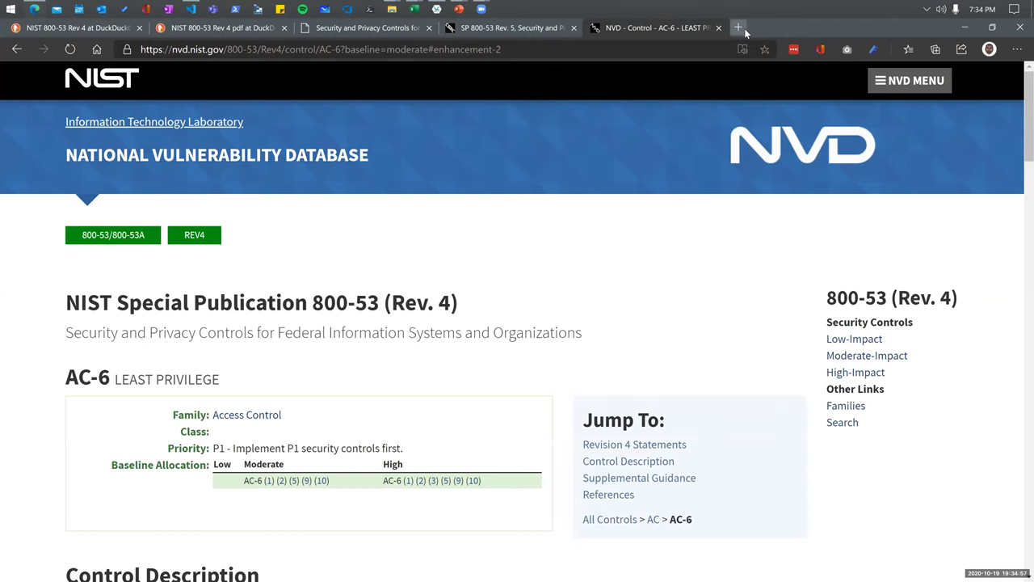
In a new tab, search Google for 'fedramp ssp template high'
left_click(737, 27)
type("google.com")
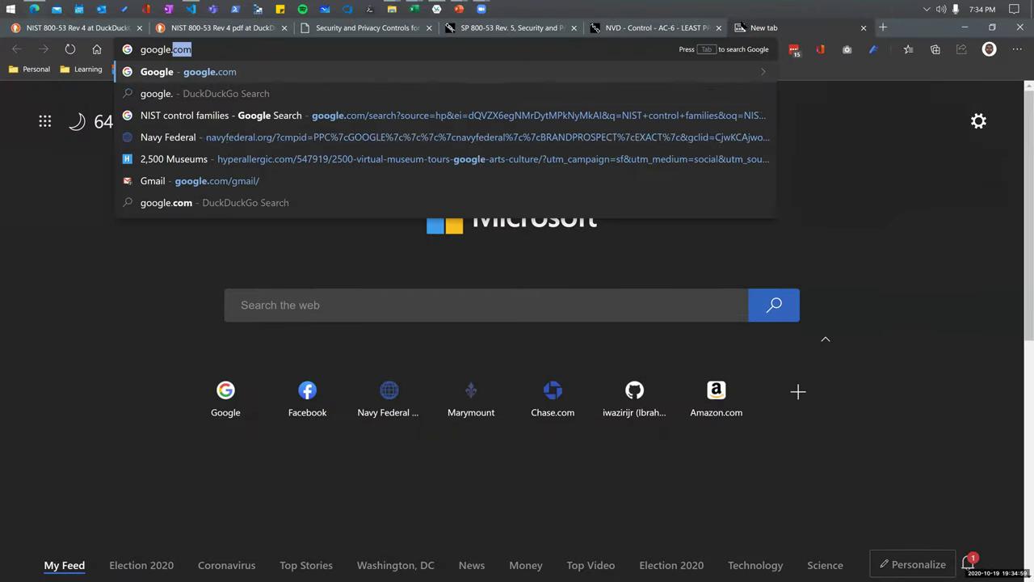
key("Return")
type("NIST")
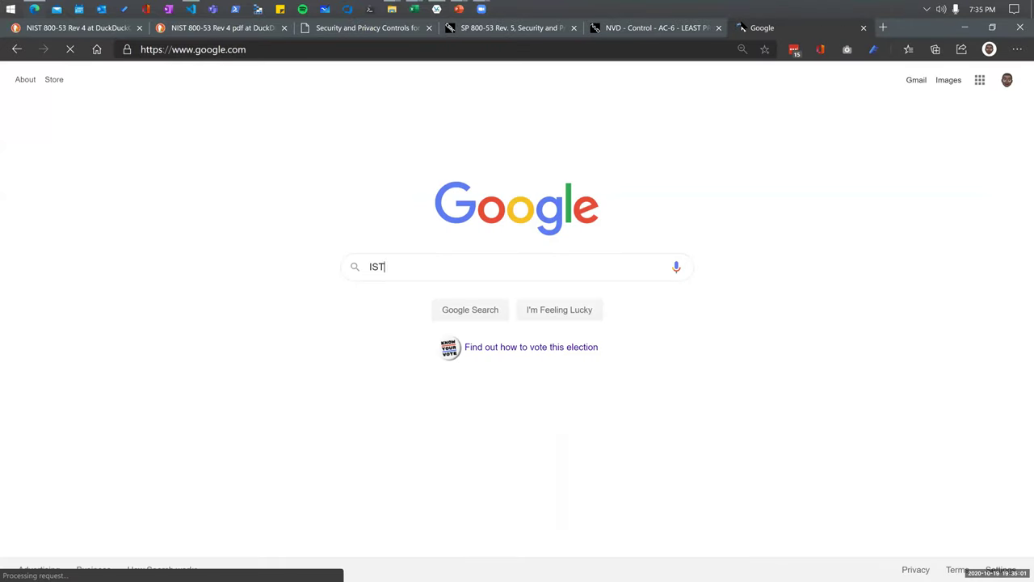
key("BackSpace")
key("BackSpace")
key("BackSpace")
key("BackSpace")
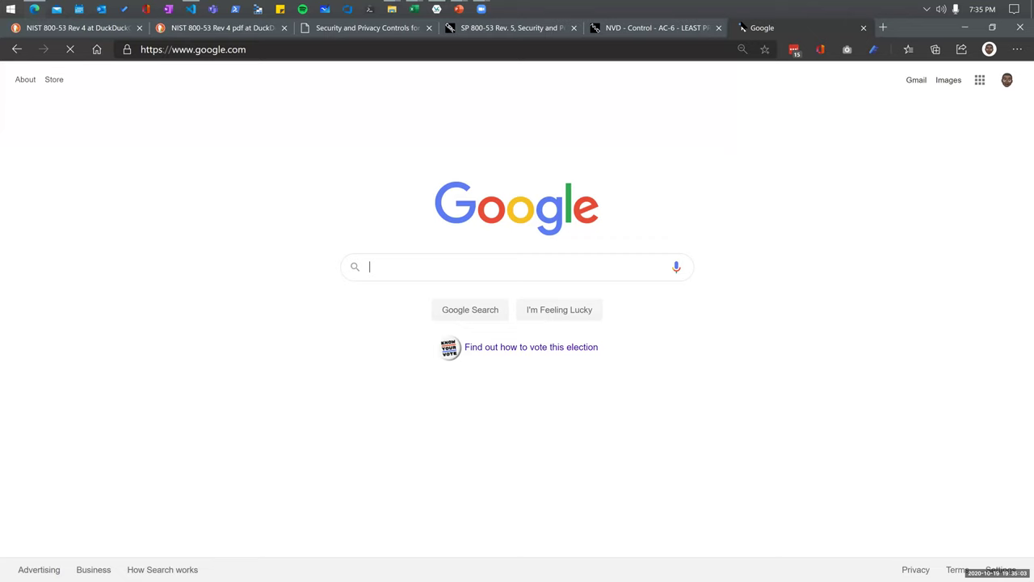
type("NIST ")
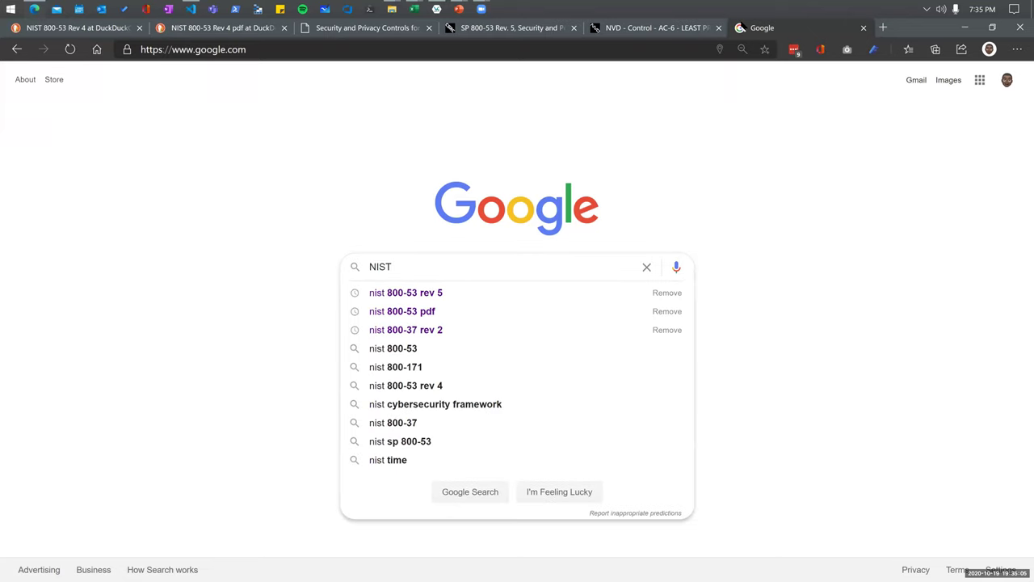
type("Fedramp")
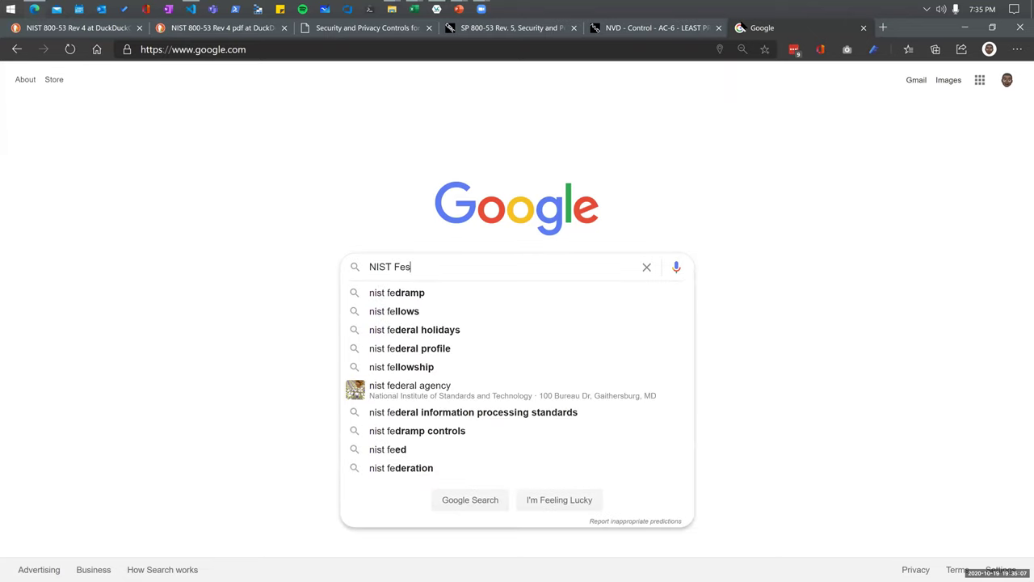
key("ctrl+a")
type("FedR")
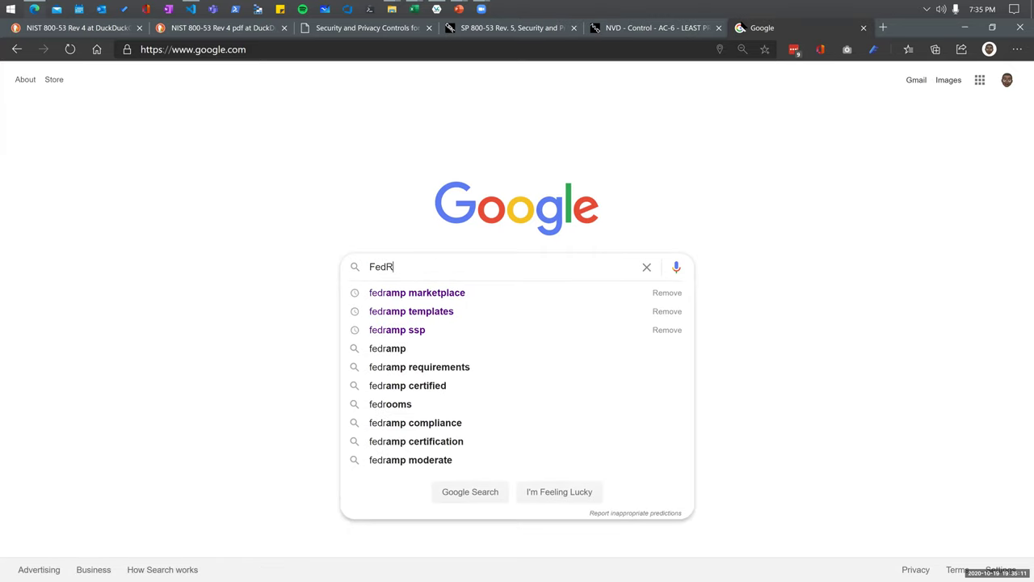
type("amp ssp t")
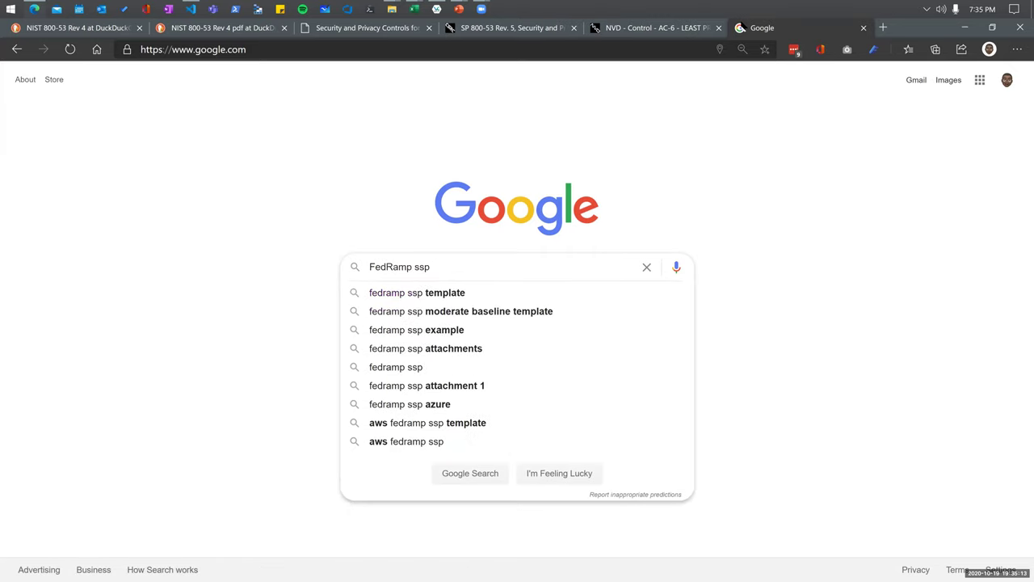
key("Down")
type("high")
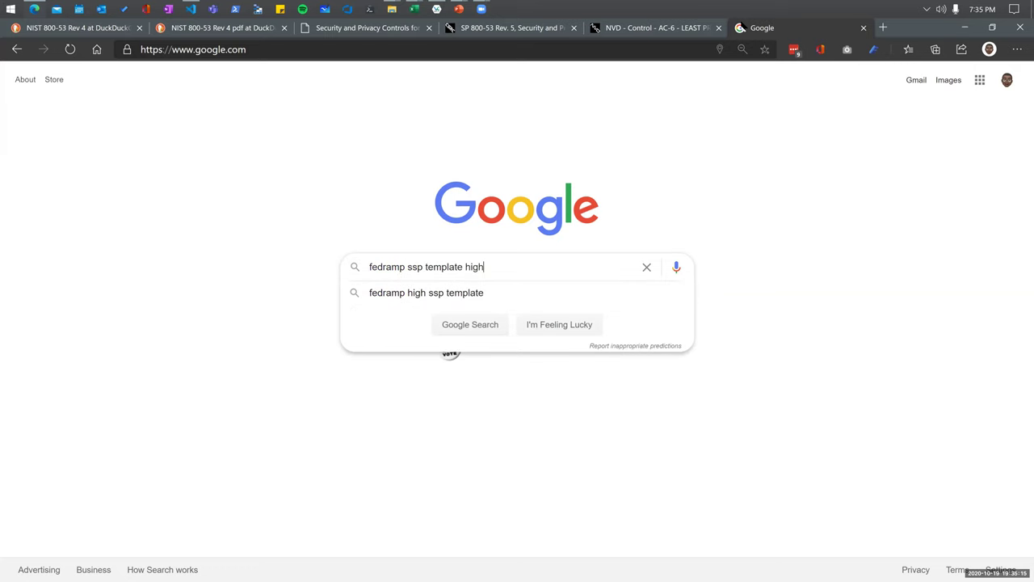
key("Return")
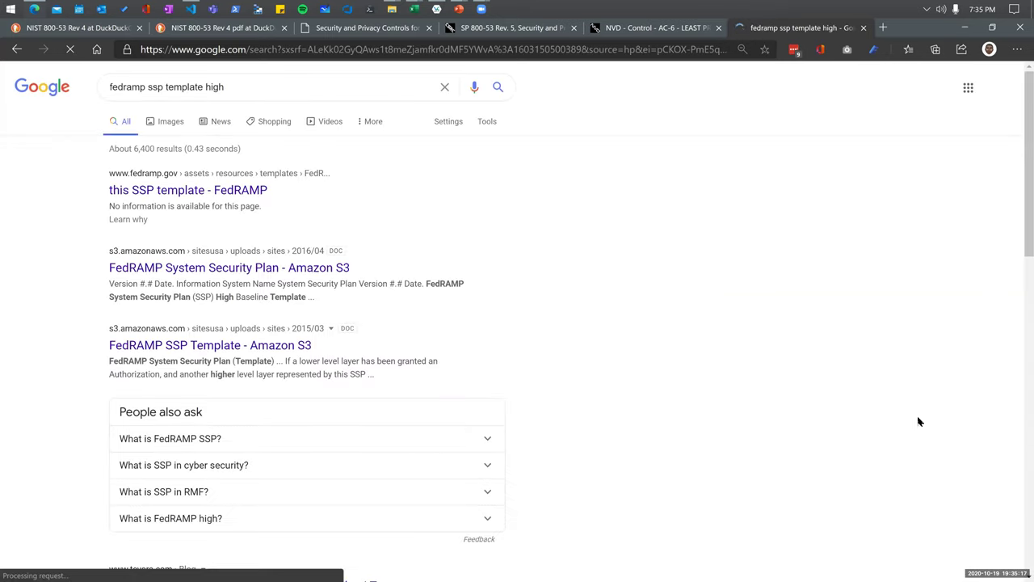
Download a FedRAMP SSP high template Word document and set it to open when finished
scroll(234, 360, "down", 3)
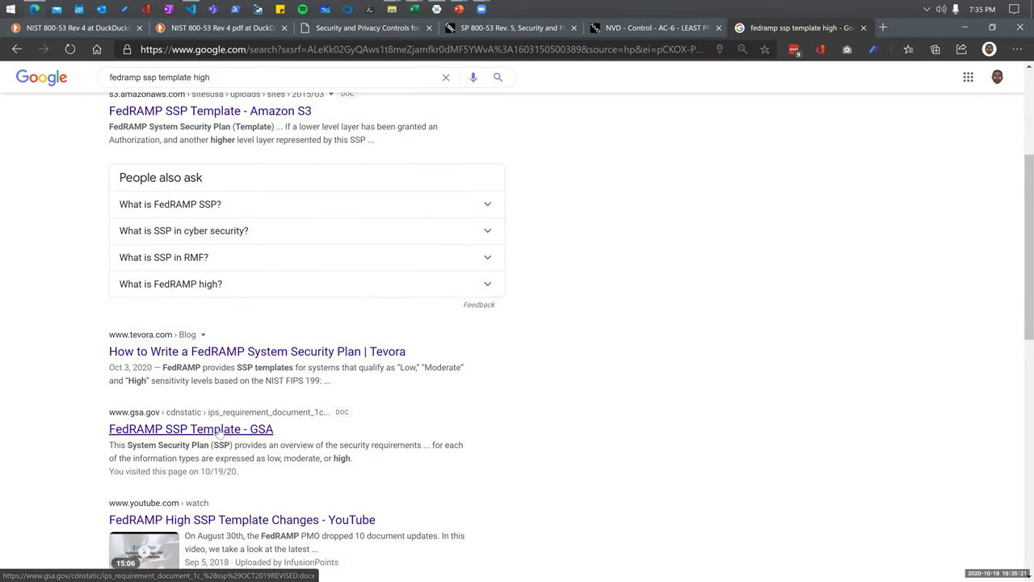
scroll(222, 429, "down", 3)
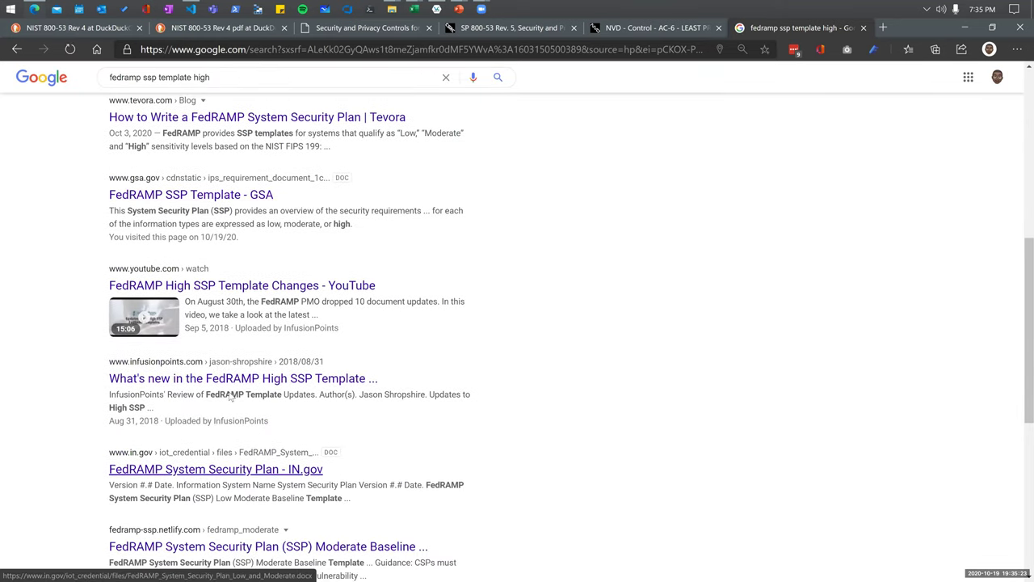
scroll(254, 477, "up", 6)
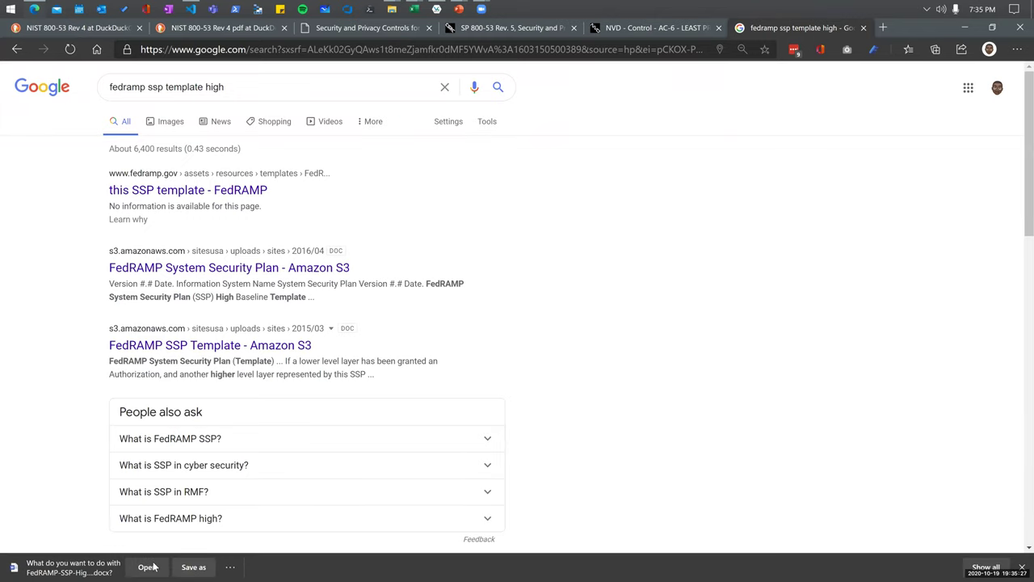
left_click(147, 566)
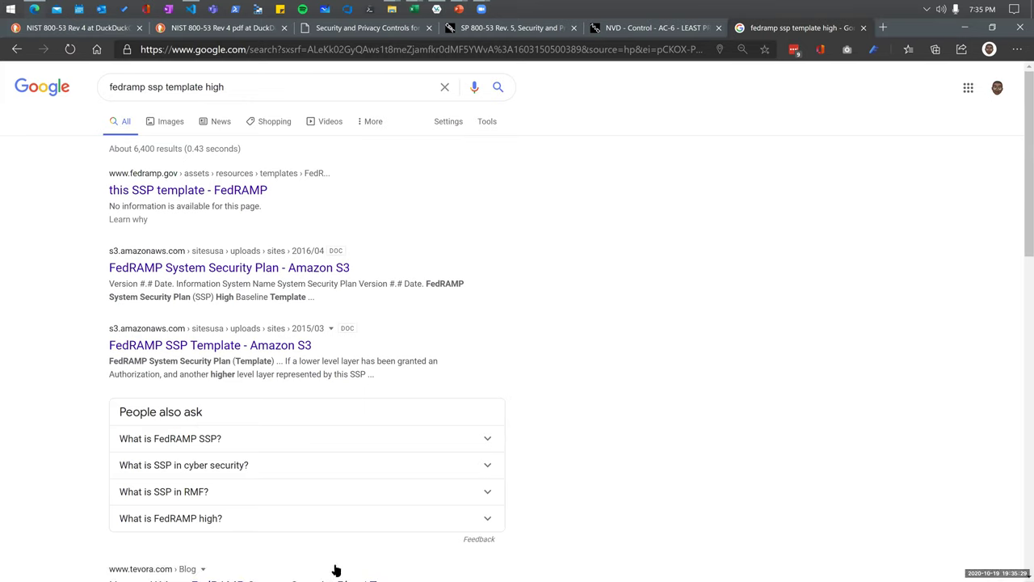
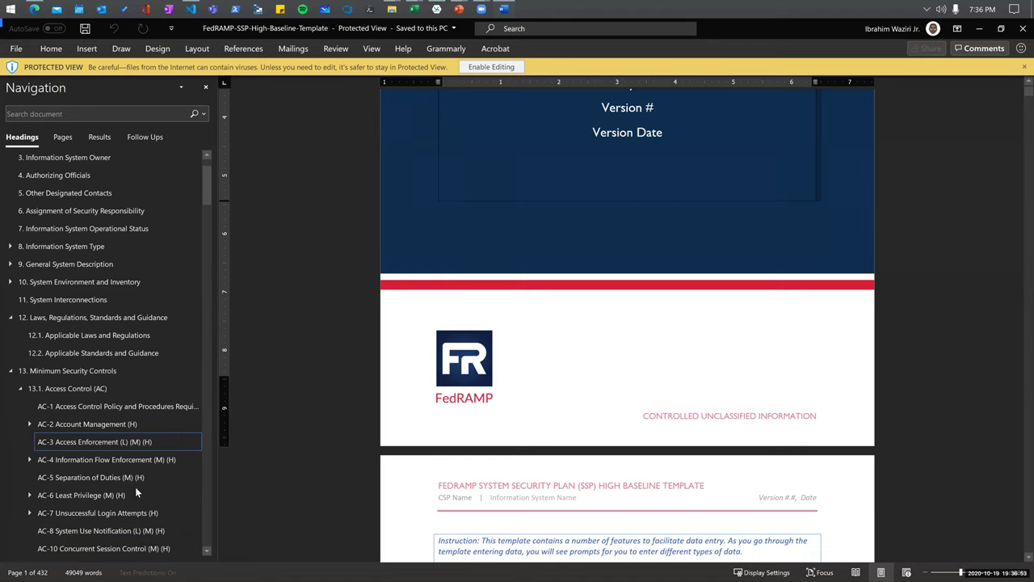
Jump to AC-17 Remote Access, highlight its (L) (M) (H) baseline tags and expand its enhancements
scroll(135, 487, "down", 2)
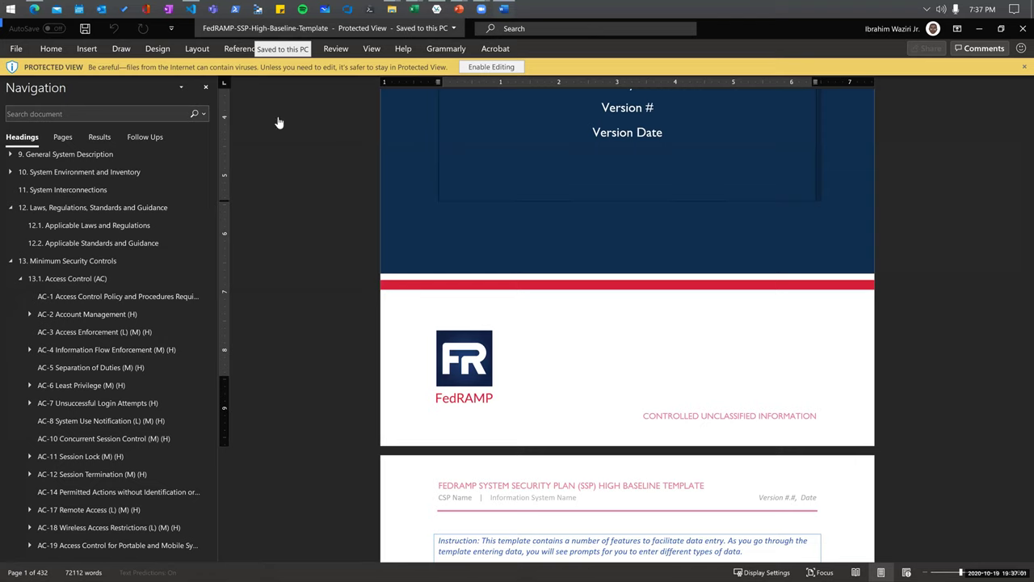
left_click(132, 509)
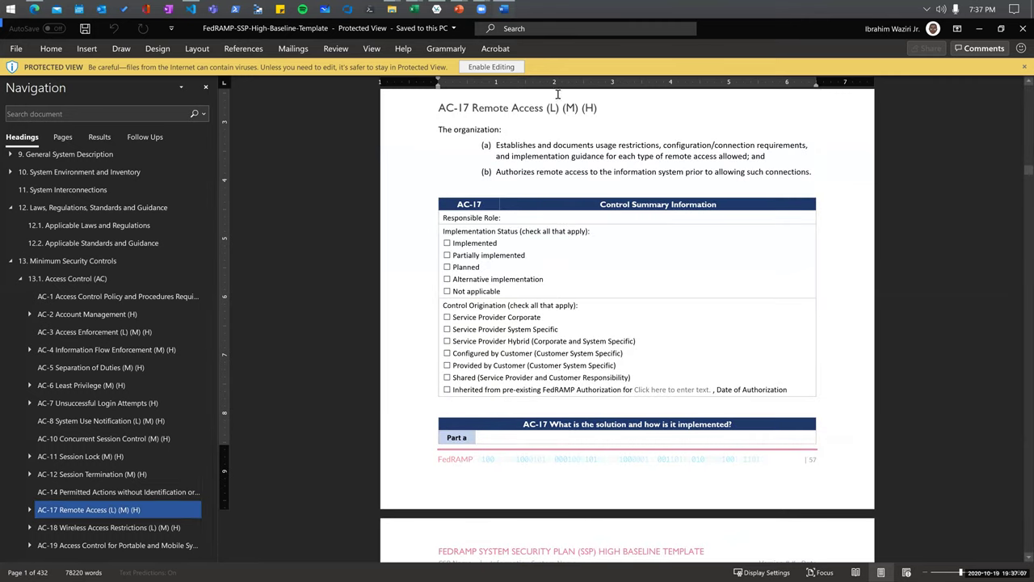
left_click_drag(549, 107, 605, 103)
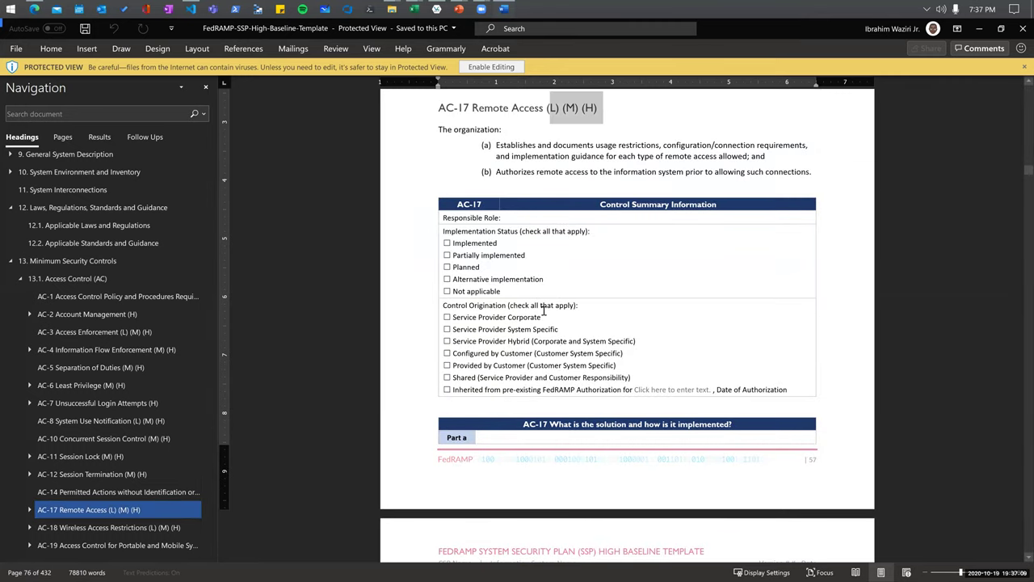
scroll(554, 431, "down", 5)
scroll(457, 418, "down", 2)
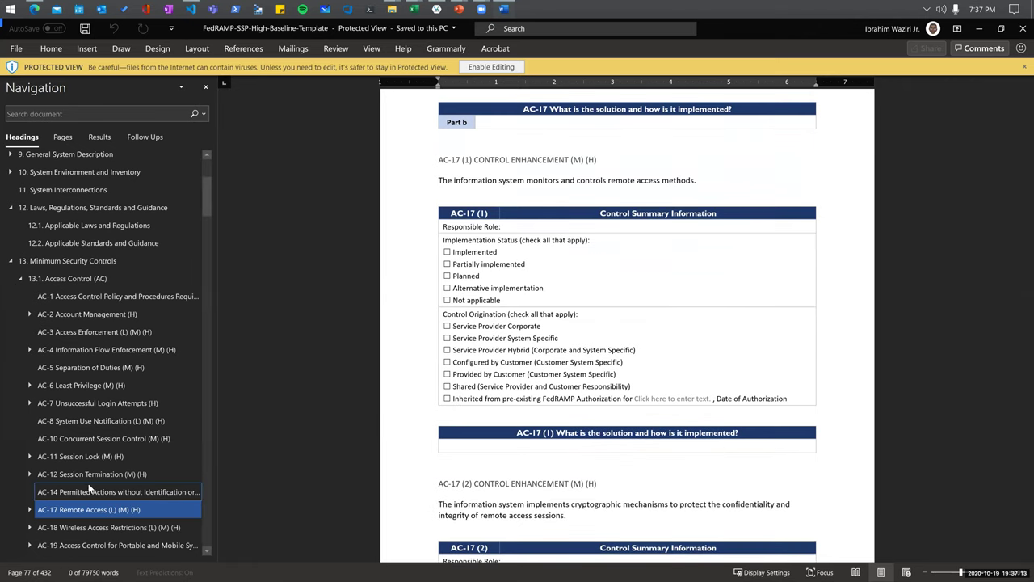
left_click(30, 509)
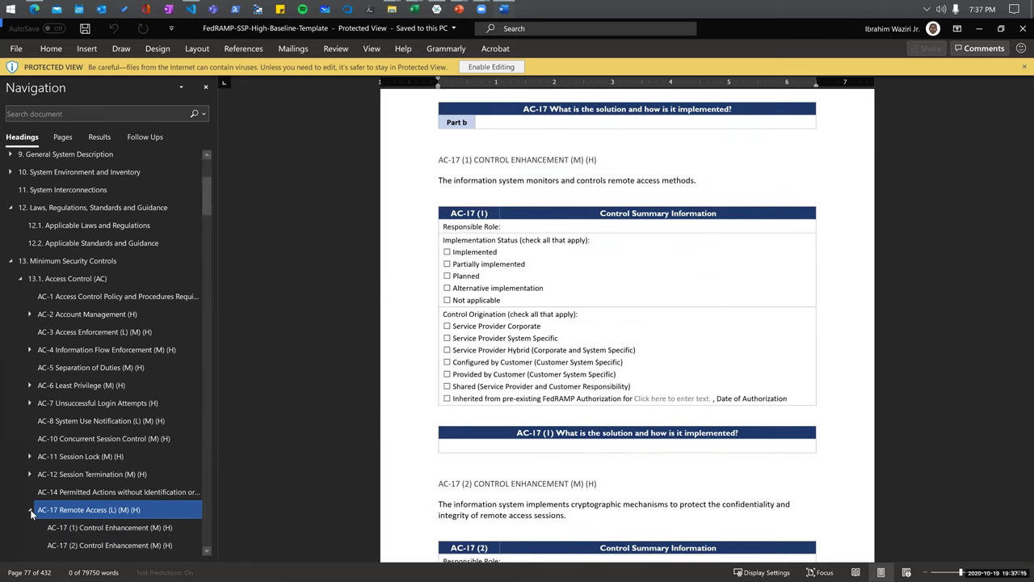
Go to CP-7 Alternate Processing Site and highlight its Additional FedRAMP Requirements and Guidance heading
scroll(91, 421, "down", 6)
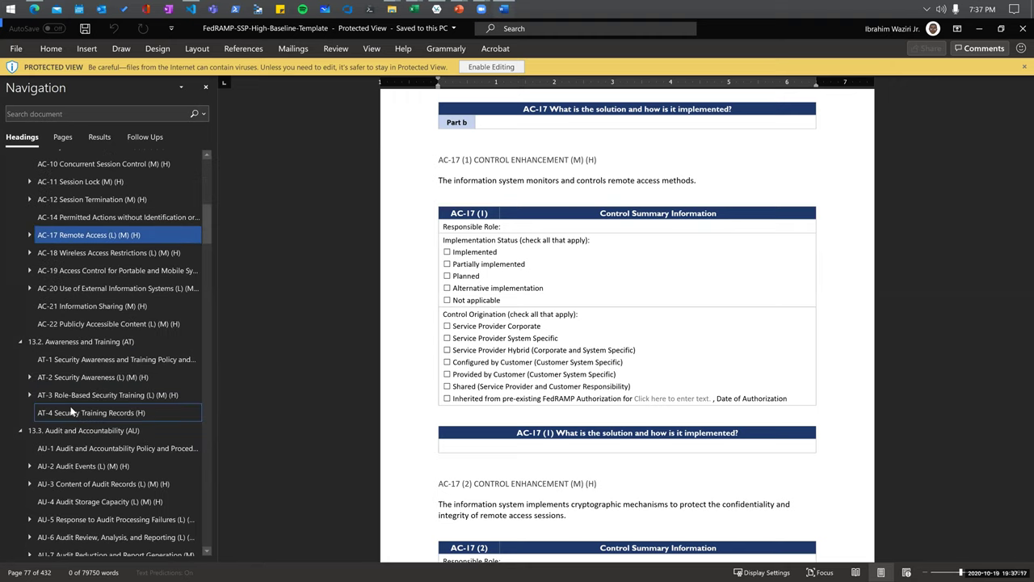
scroll(93, 426, "down", 12)
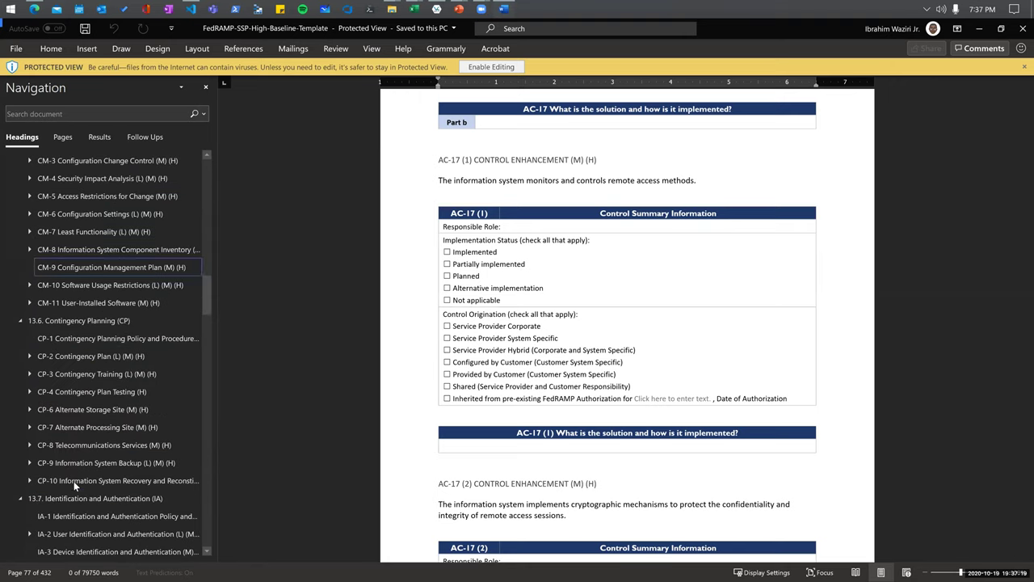
left_click(108, 428)
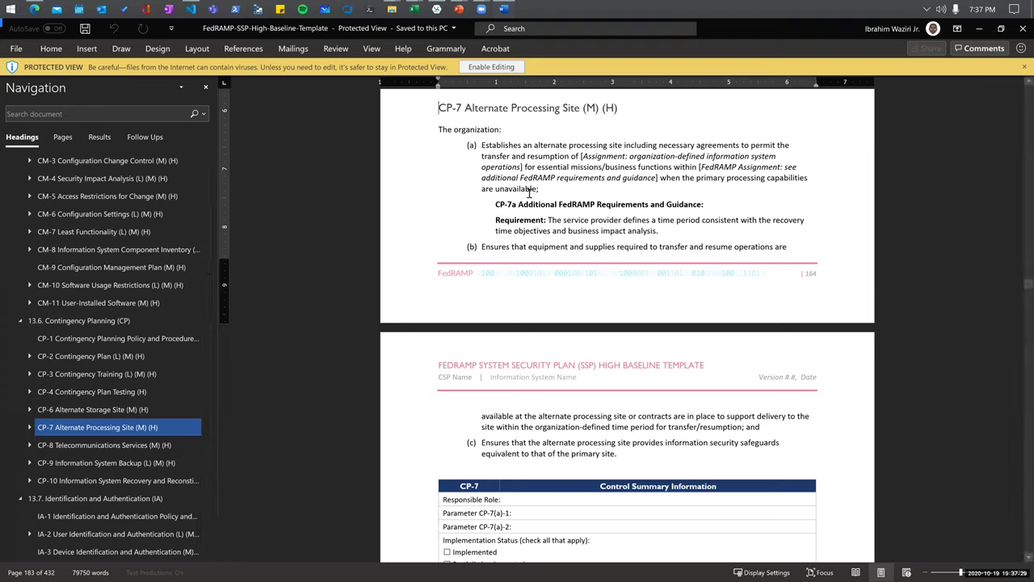
left_click_drag(521, 206, 702, 207)
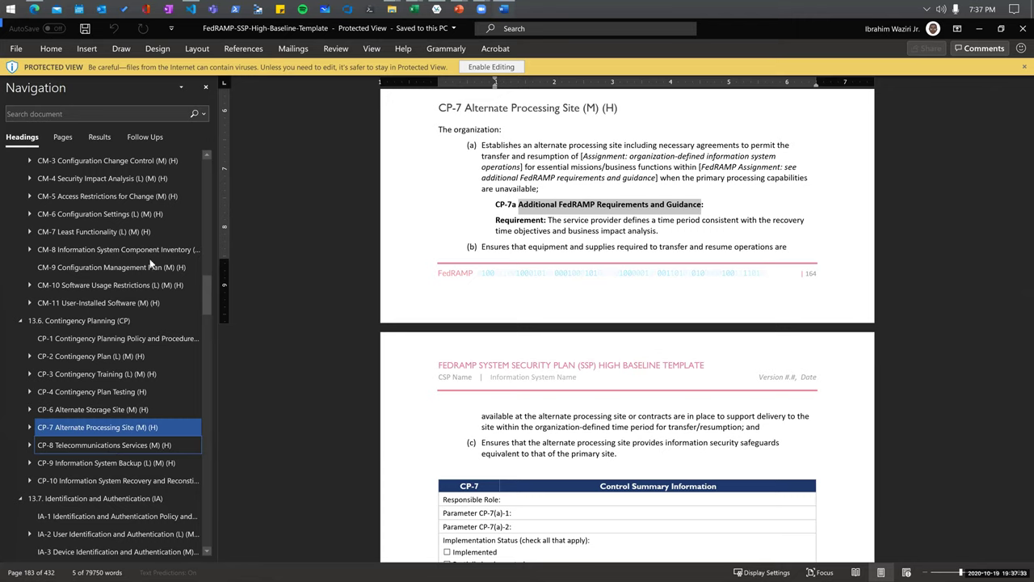
scroll(208, 274, "up", 4)
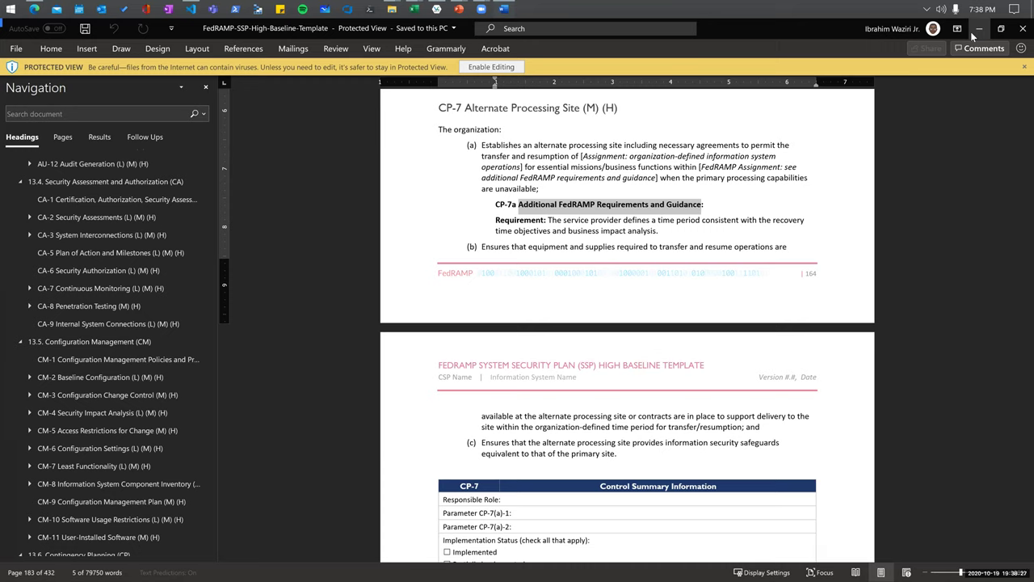
Glance at the NVD AC-6 Least Privilege page in Edge, then switch to the NIST RMF Step 2 workbook
left_click(985, 37)
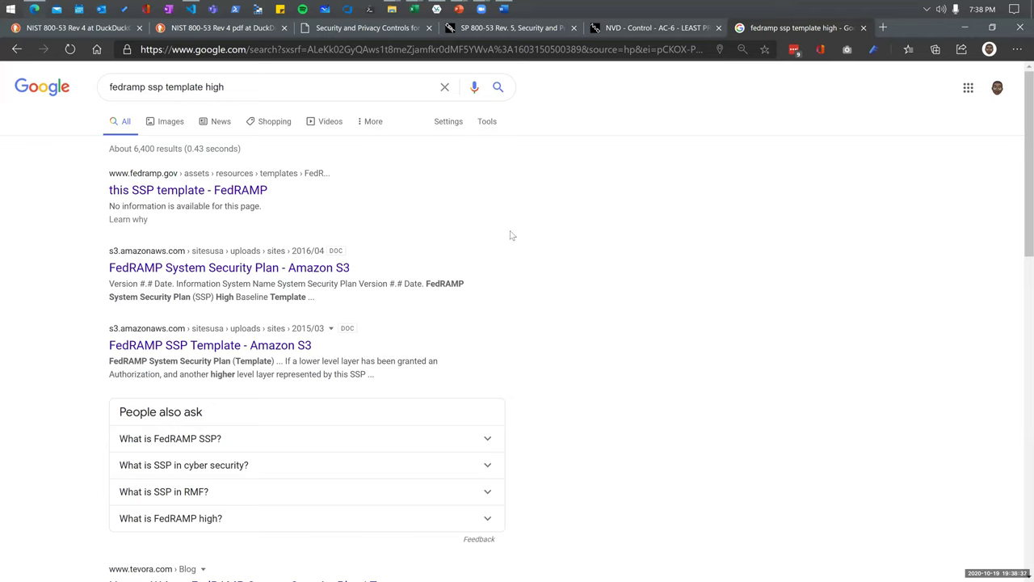
left_click(626, 31)
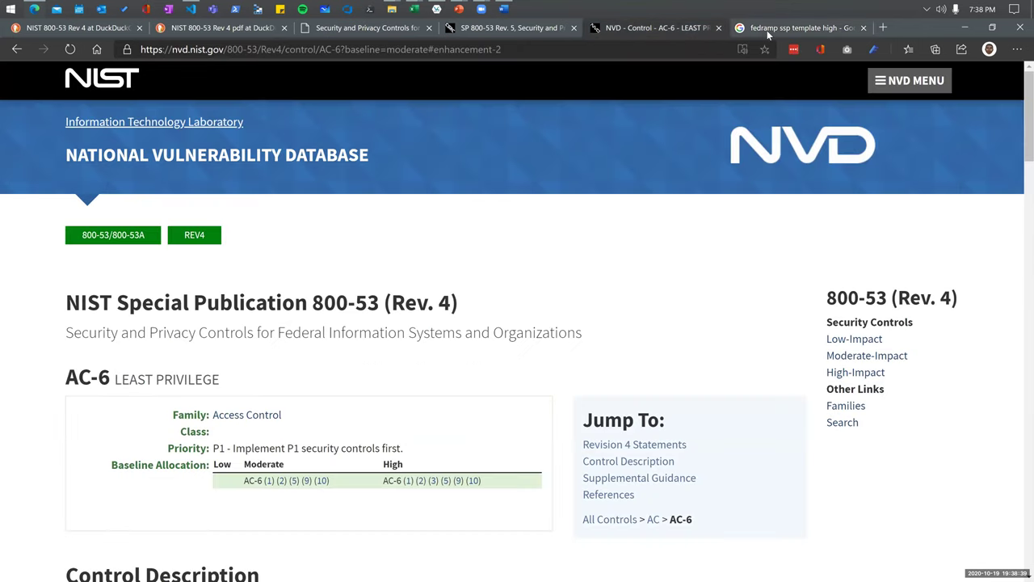
left_click(804, 31)
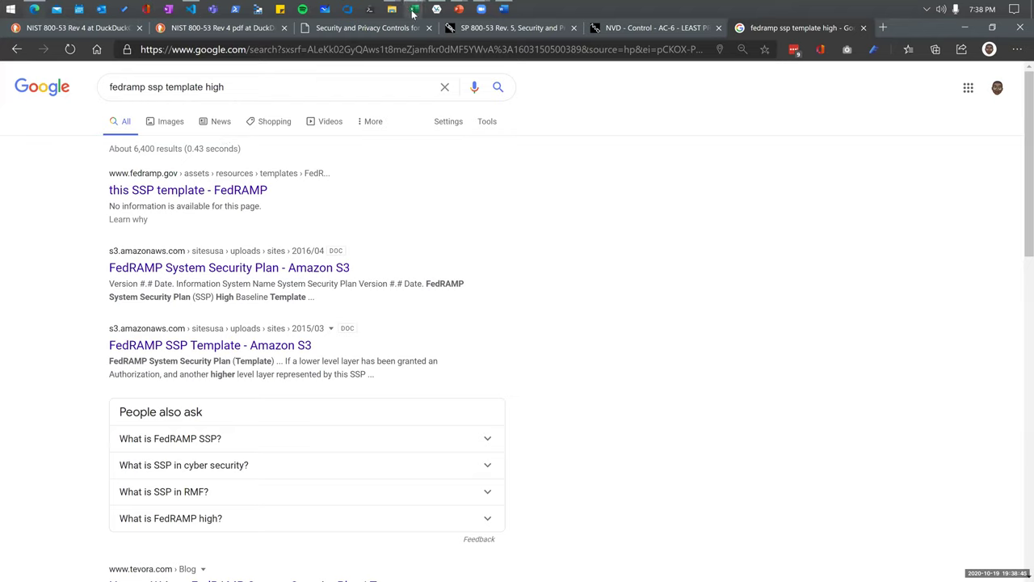
mouse_move(413, 14)
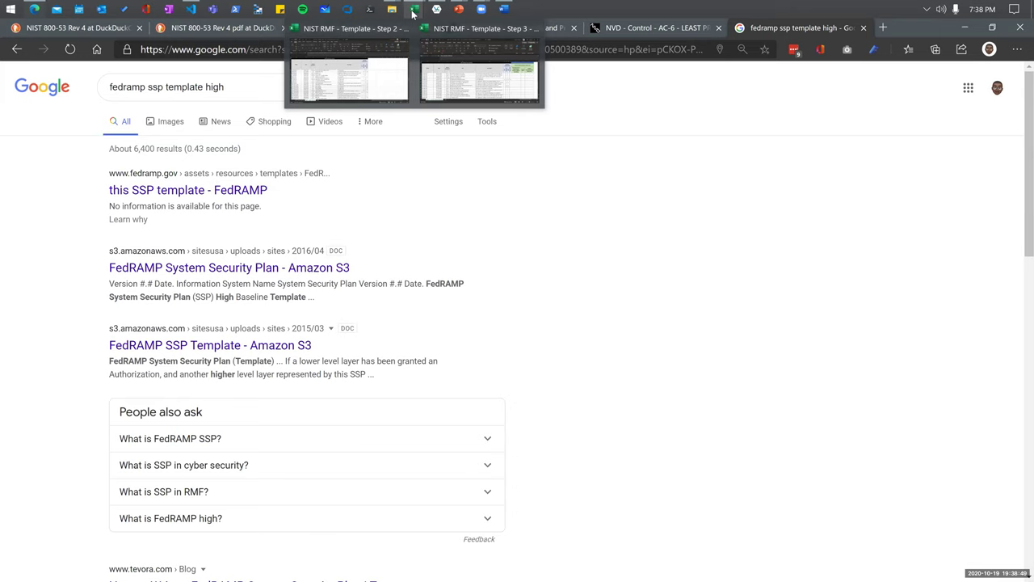
left_click(352, 74)
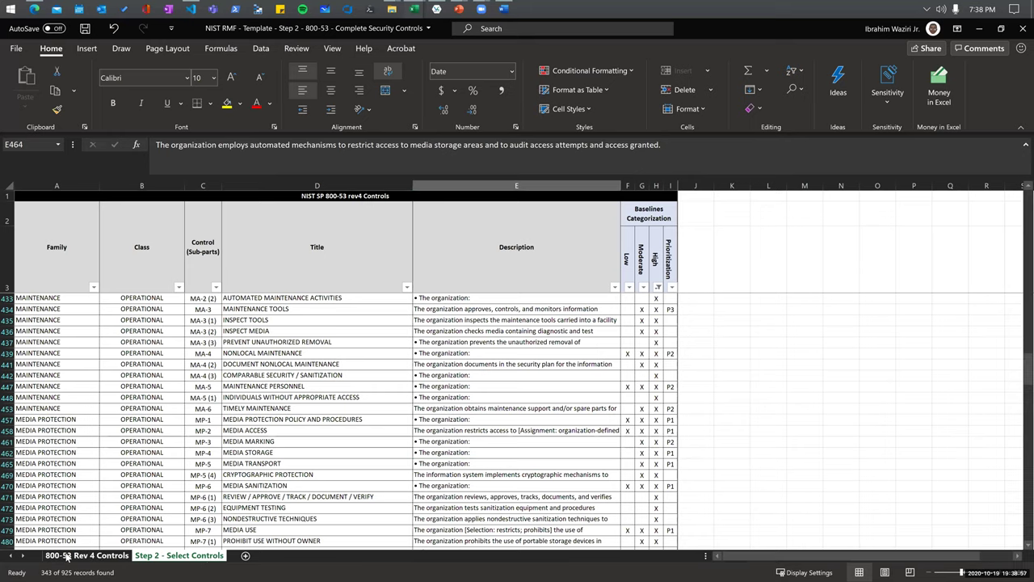
Browse the 800-53 Rev 4 Controls sheet
left_click(69, 556)
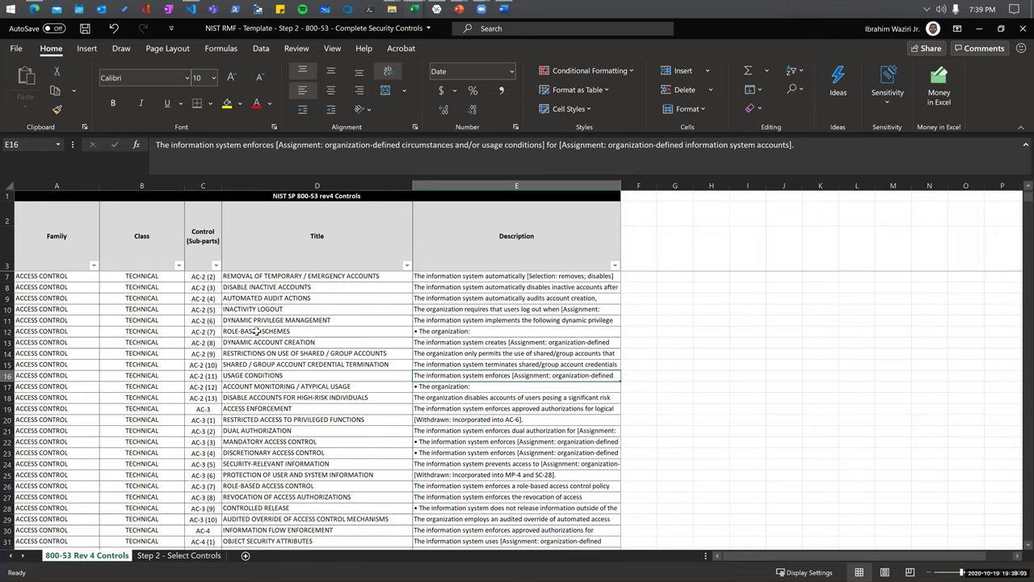
scroll(257, 332, "down", 7)
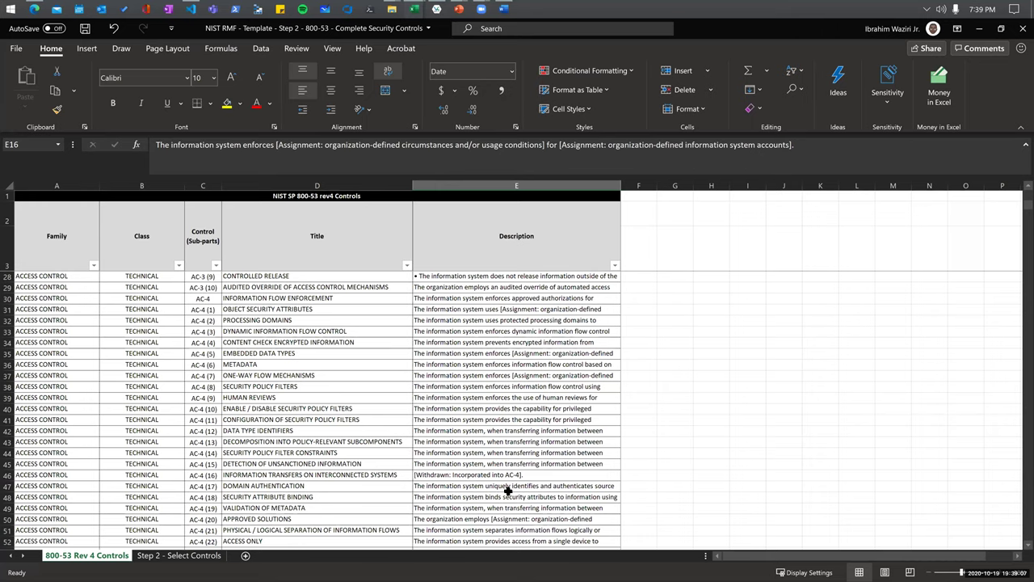
scroll(381, 415, "down", 9)
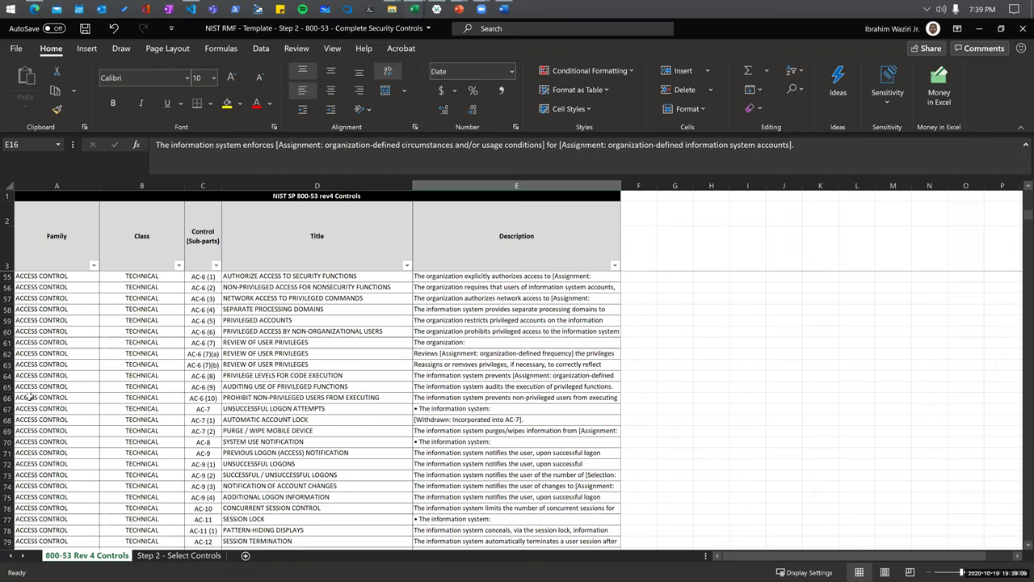
On Step 2 - Select Controls, set the High column filter to (Select All) including Blanks
left_click(185, 560)
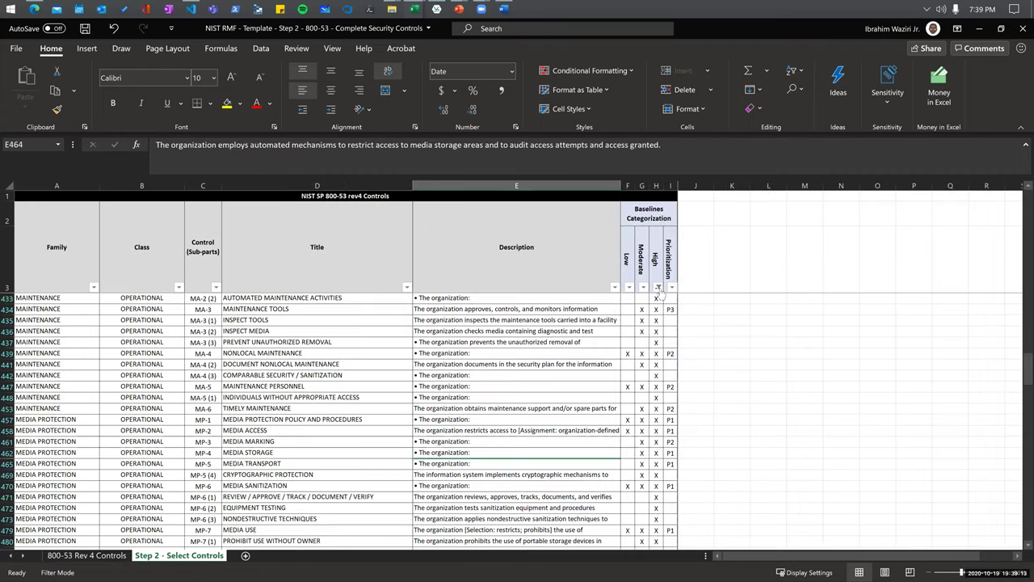
left_click(658, 209)
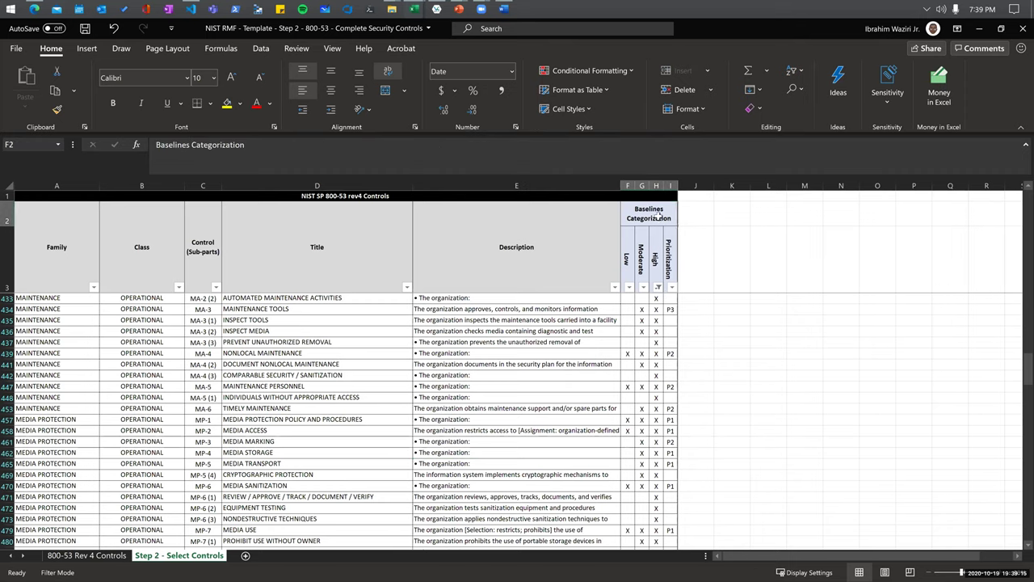
left_click(659, 287)
left_click(519, 401)
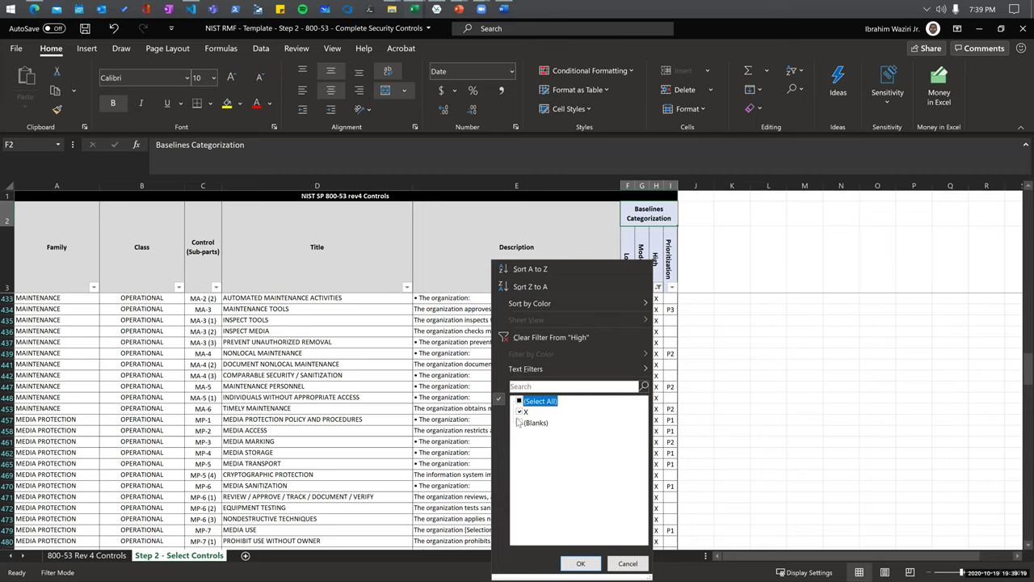
left_click(580, 563)
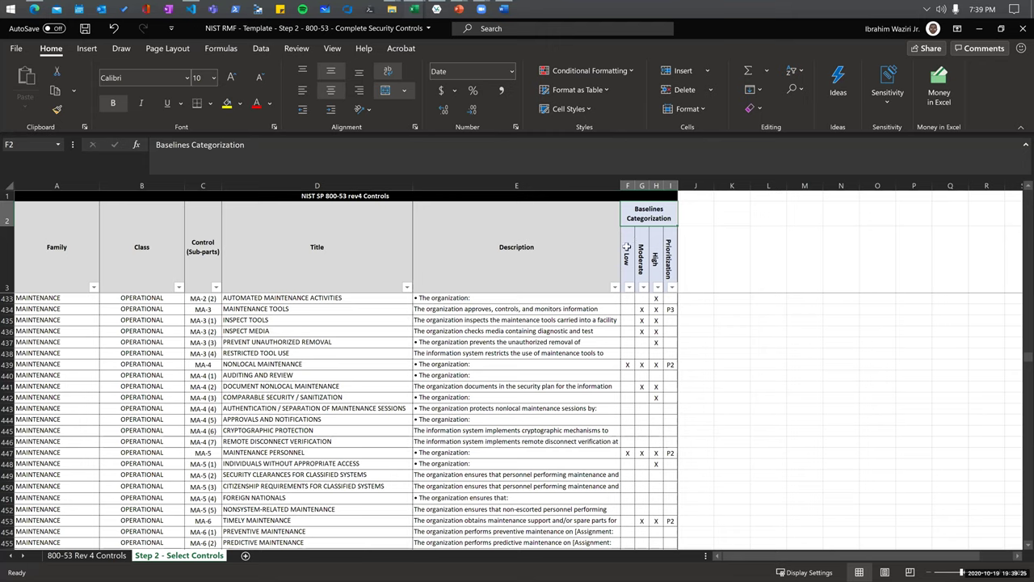
Check the Low, Moderate and High baseline columns and the Moderate column filter
left_click(628, 249)
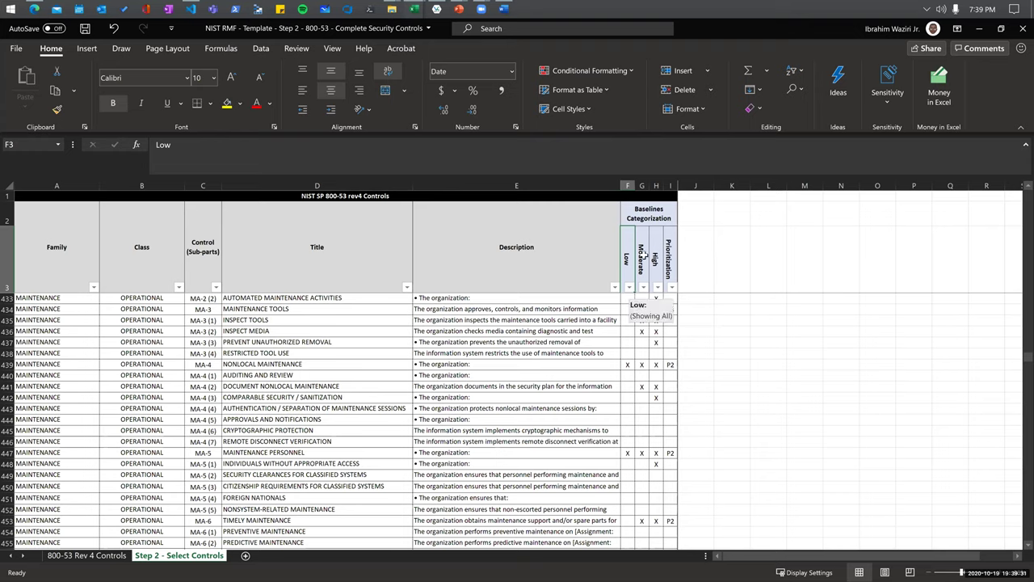
key("Right")
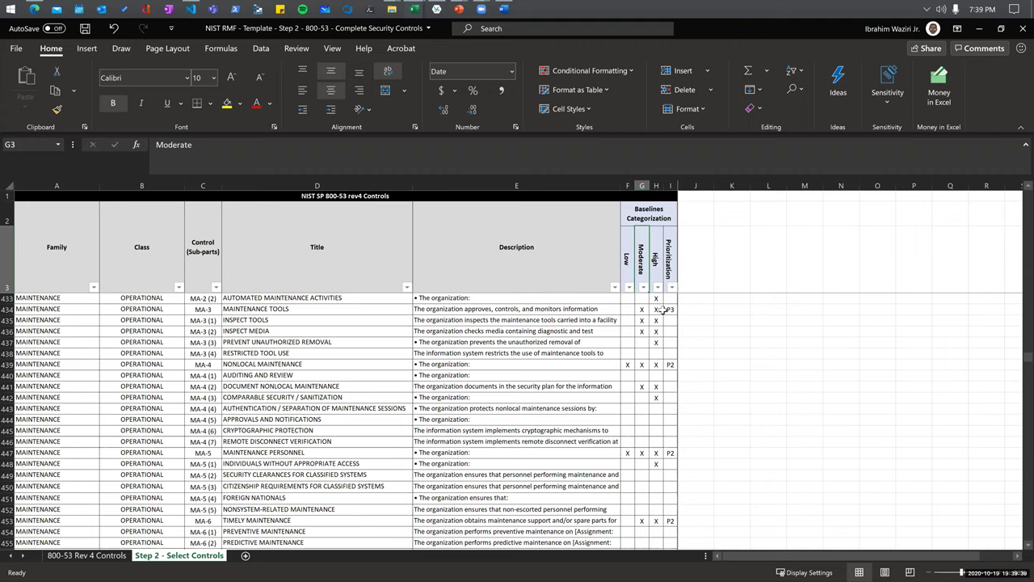
left_click(654, 248)
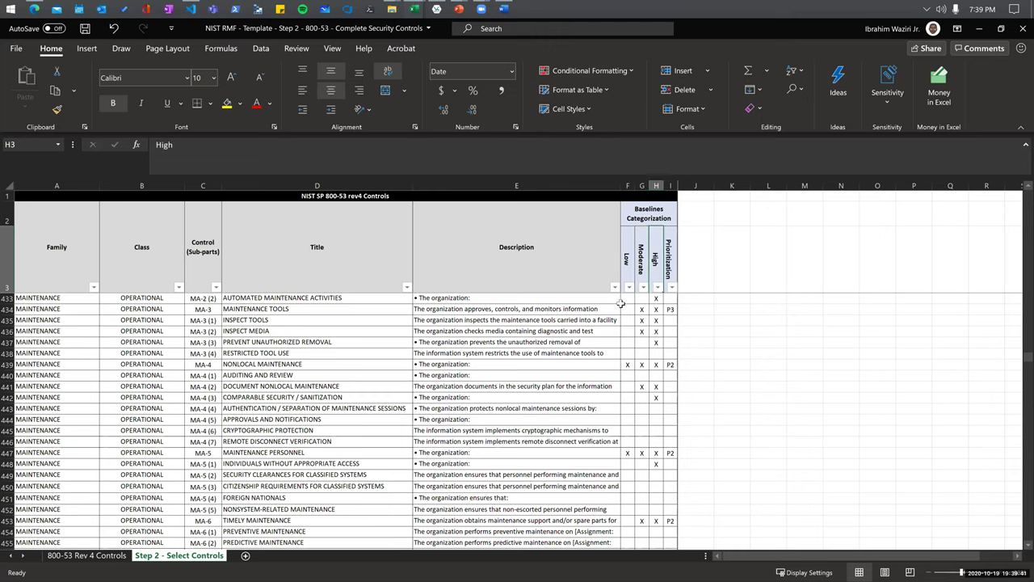
left_click(629, 365)
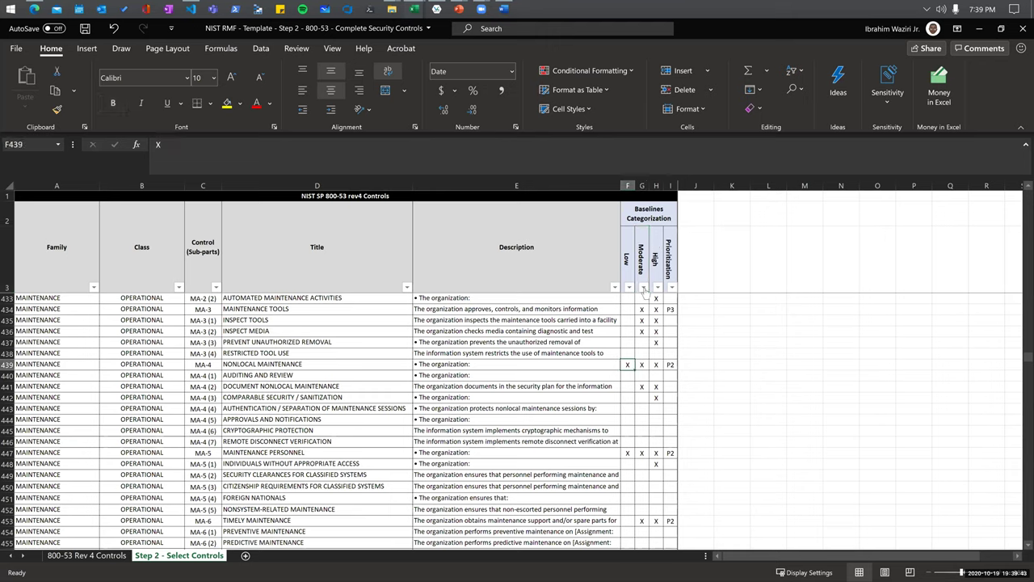
left_click(643, 286)
left_click(524, 401)
left_click(509, 412)
left_click(567, 563)
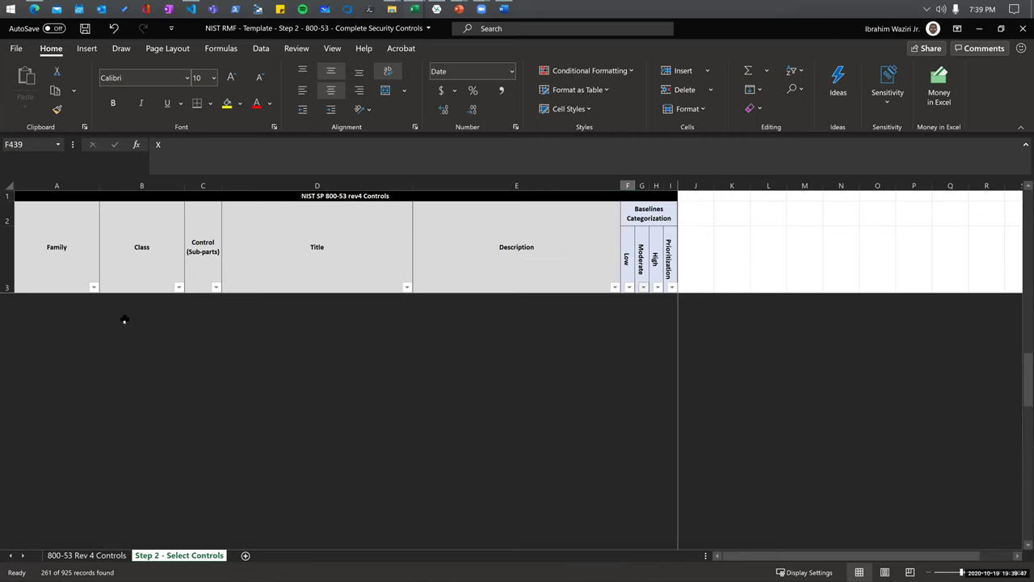
scroll(38, 389, "down", 1)
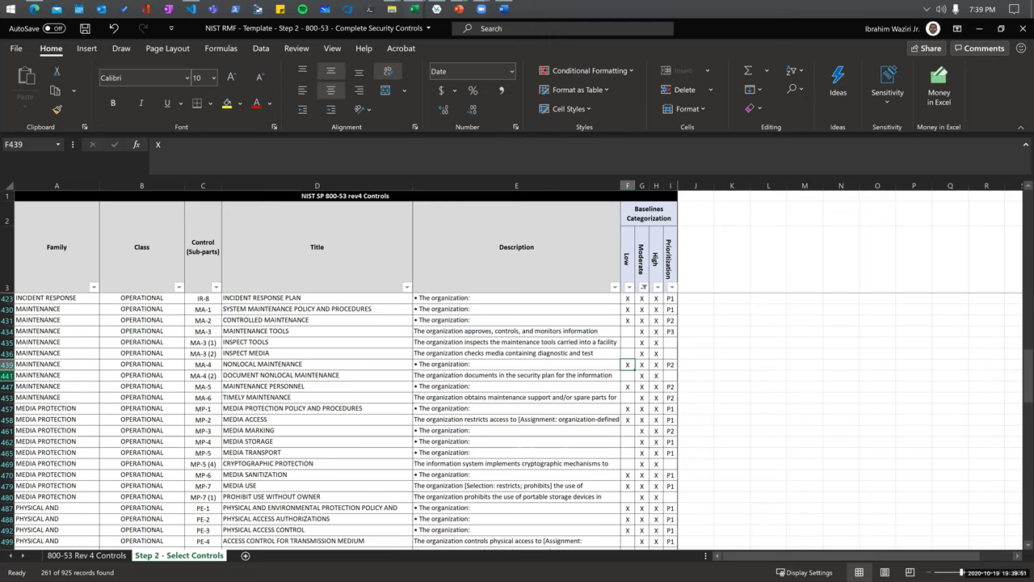
left_click(6, 364)
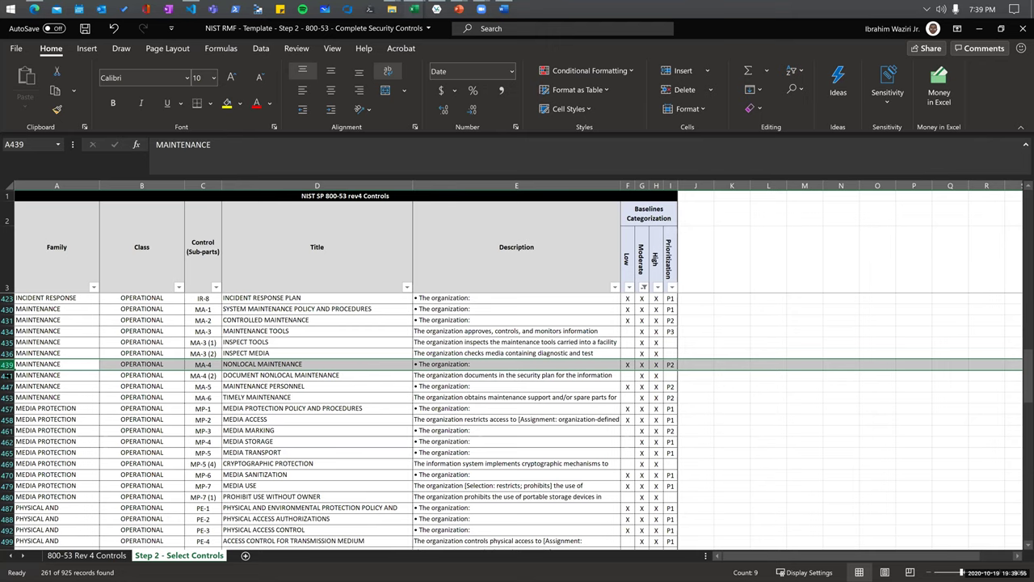
left_click(6, 375)
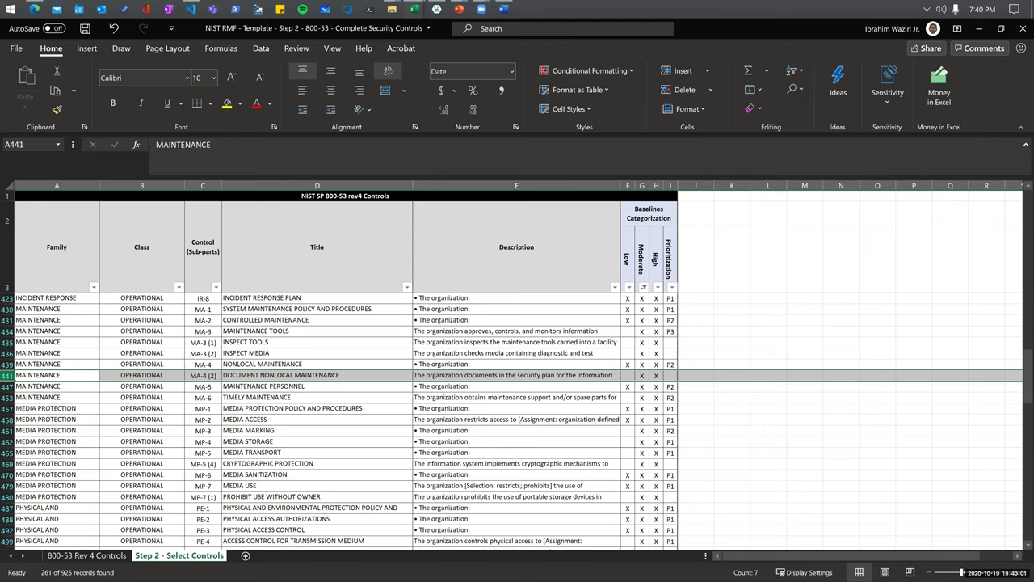
left_click_drag(79, 362, 524, 377)
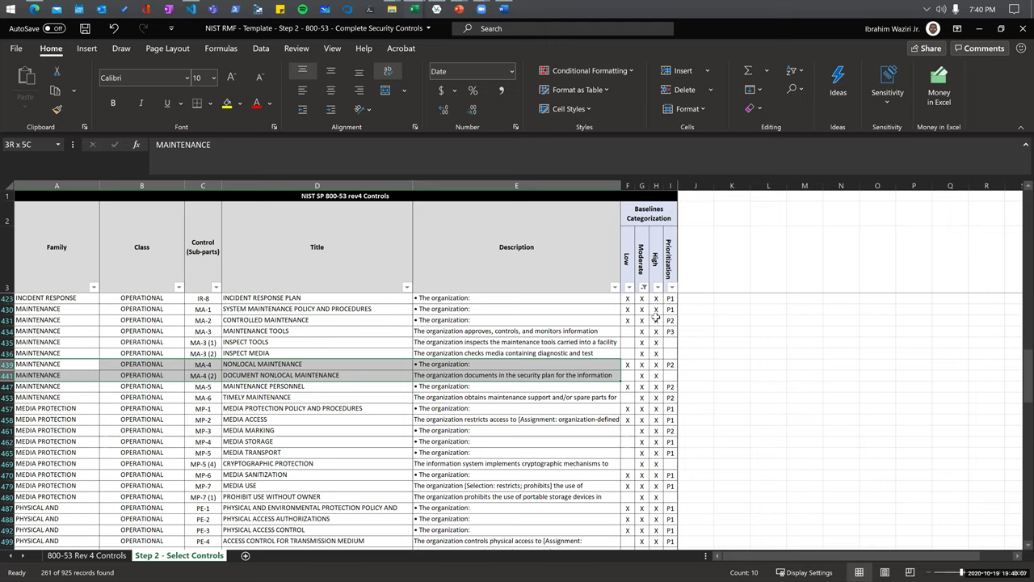
left_click_drag(701, 208, 977, 215)
left_click_drag(977, 215, 977, 215)
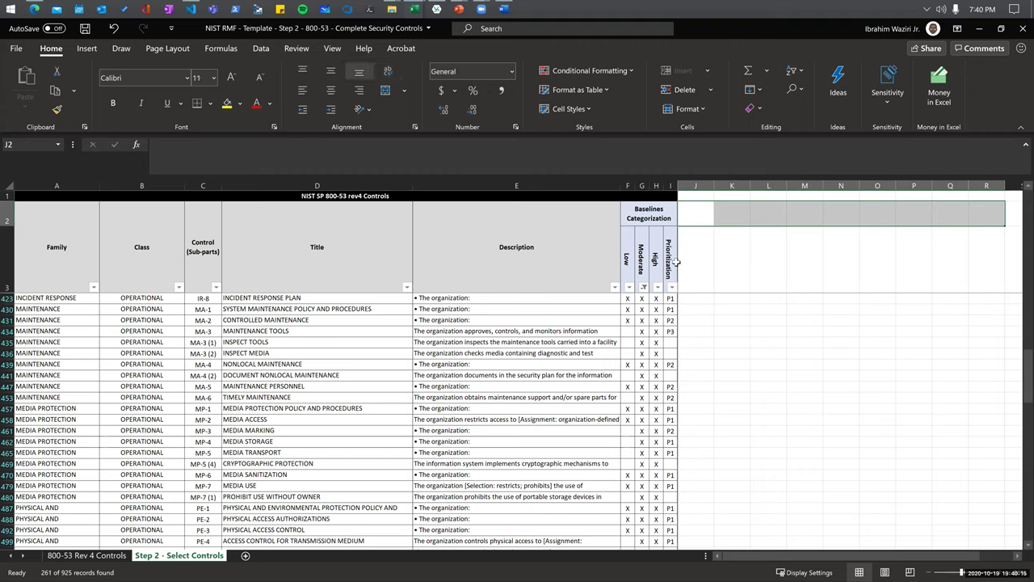
Enter Low, Moderate and High as column labels in J3:L3 beside Prioritization
left_click(644, 266)
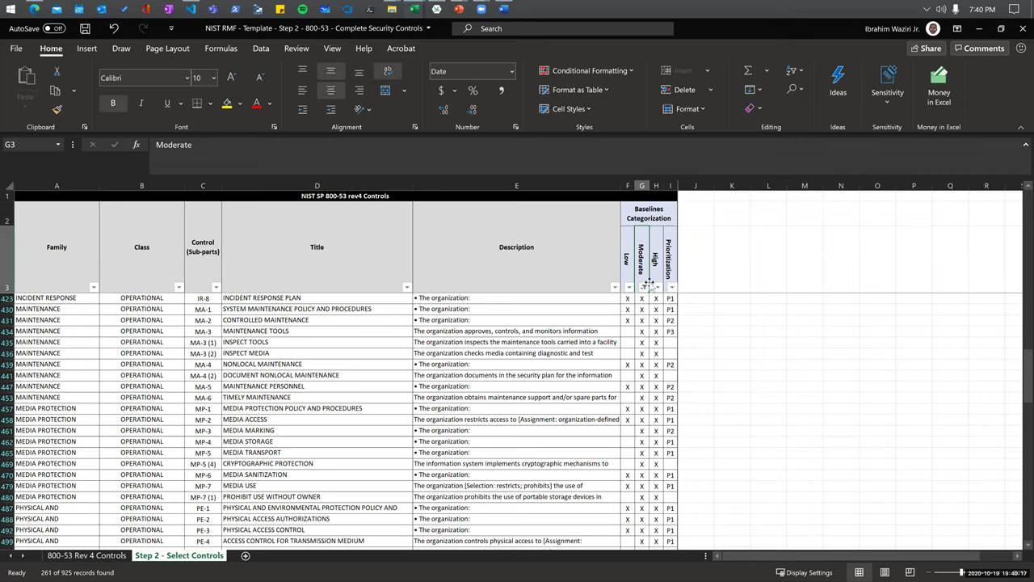
double_click(649, 211)
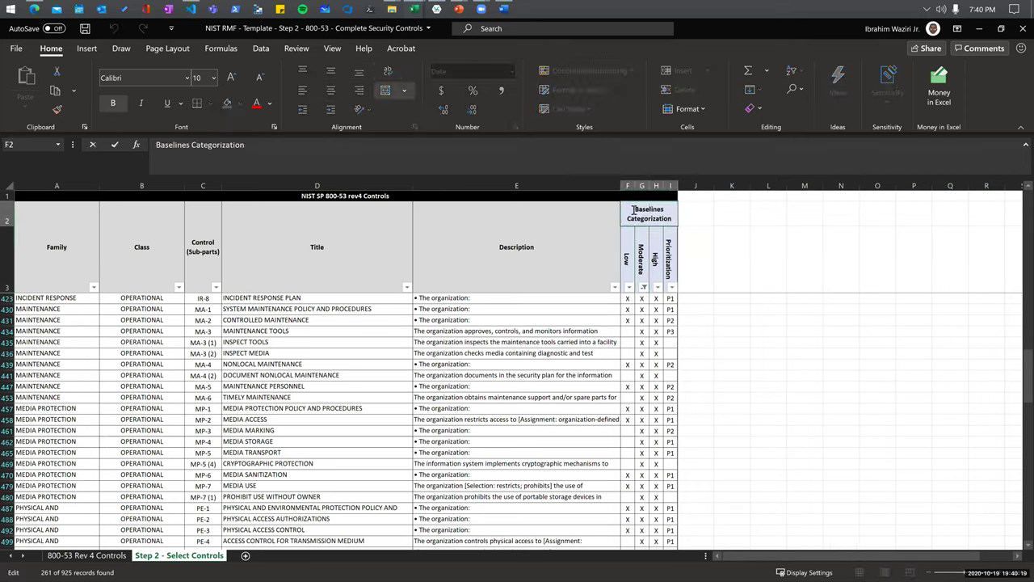
key("Escape")
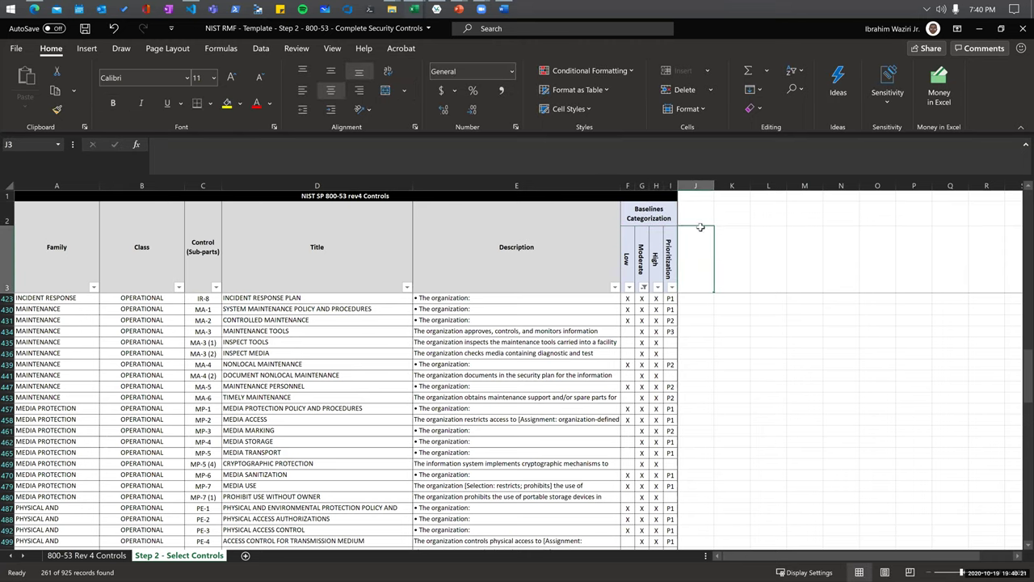
left_click_drag(709, 220, 731, 223)
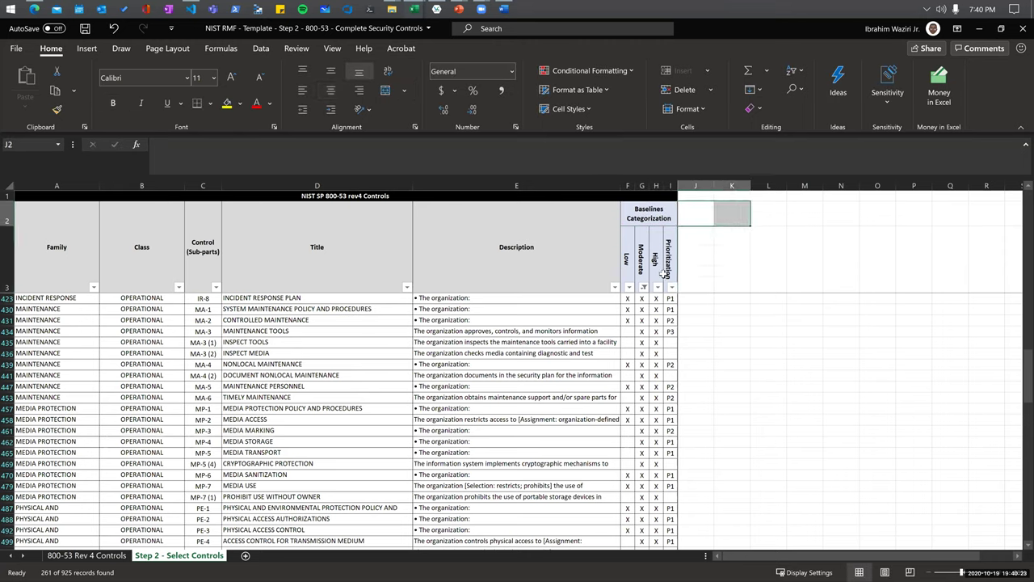
left_click(697, 263)
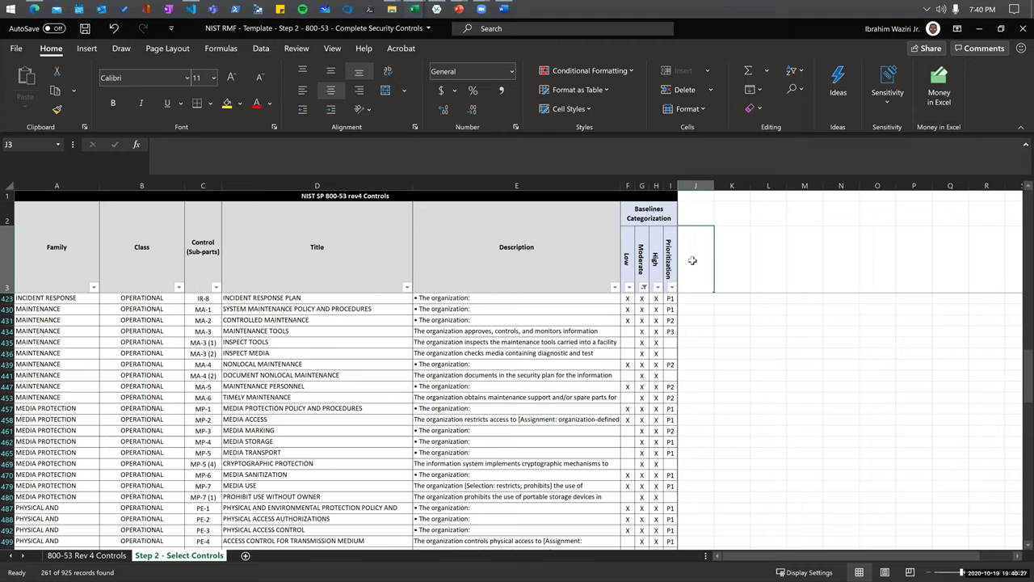
type("Low")
key("Tab")
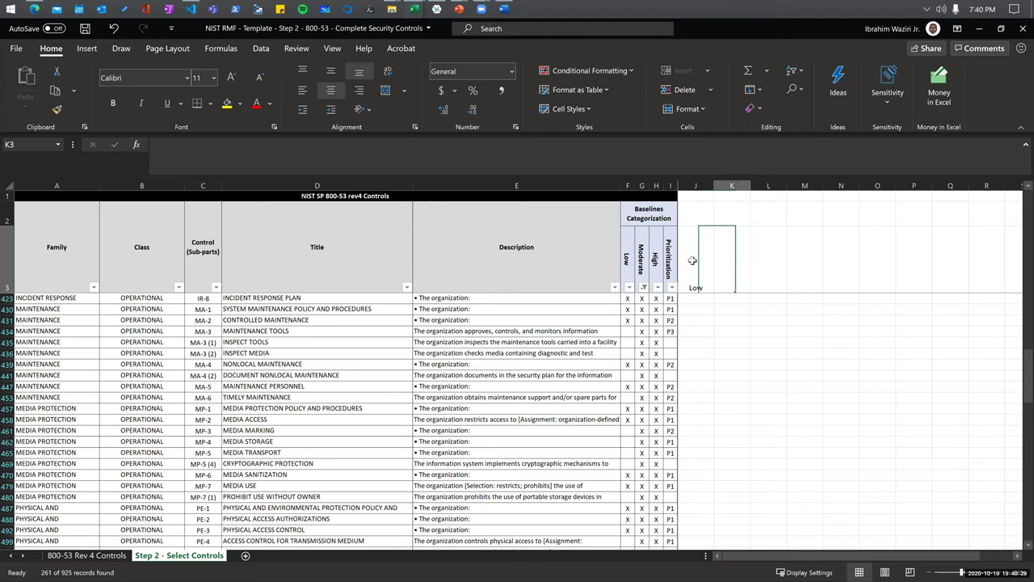
type("Moderate")
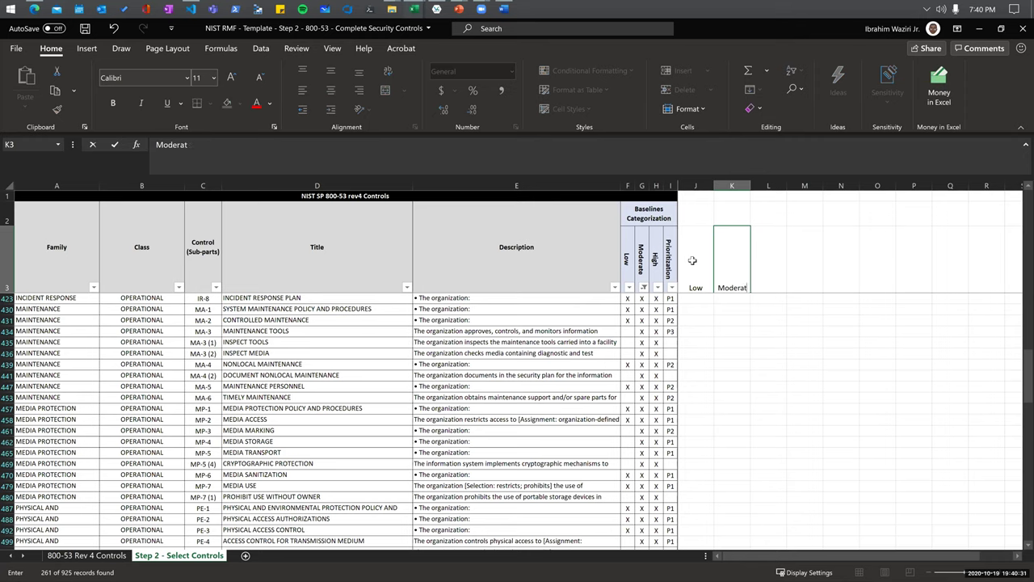
key("Tab")
type("High")
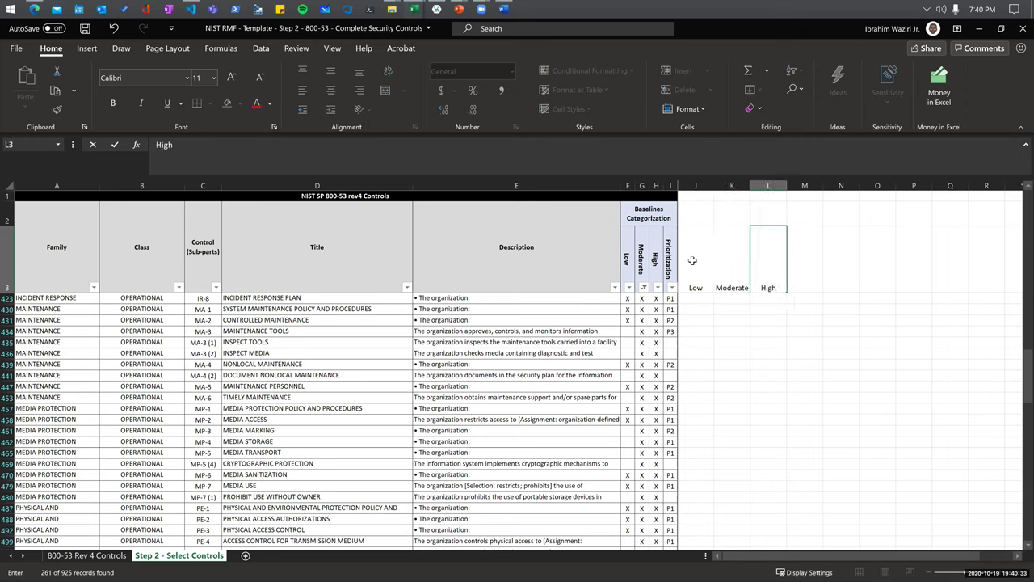
Merge J2:L2 into a middle-aligned 'FedRAMP' heading over those labels
left_click_drag(696, 219, 786, 216)
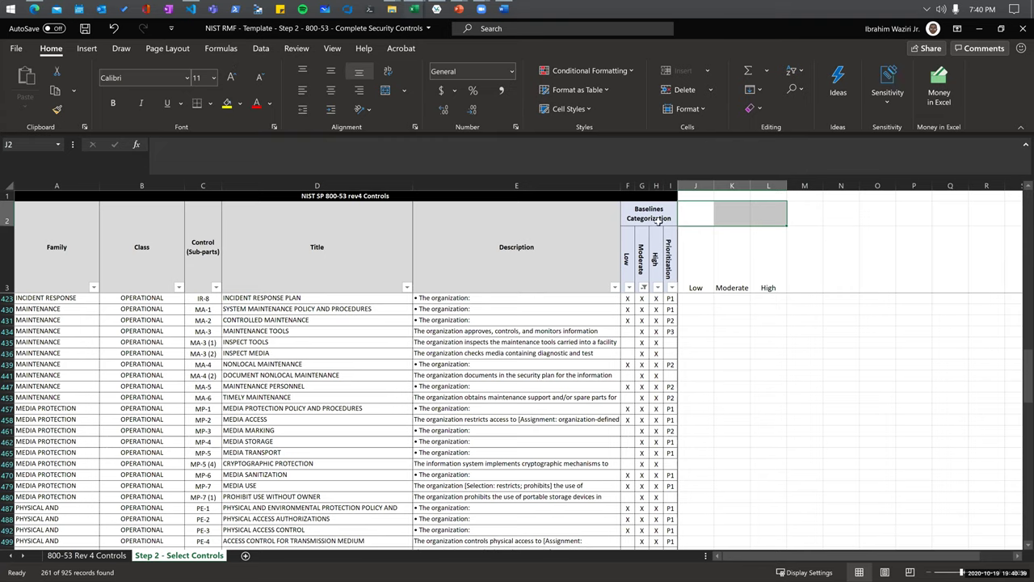
left_click(385, 89)
type("FedRAMP")
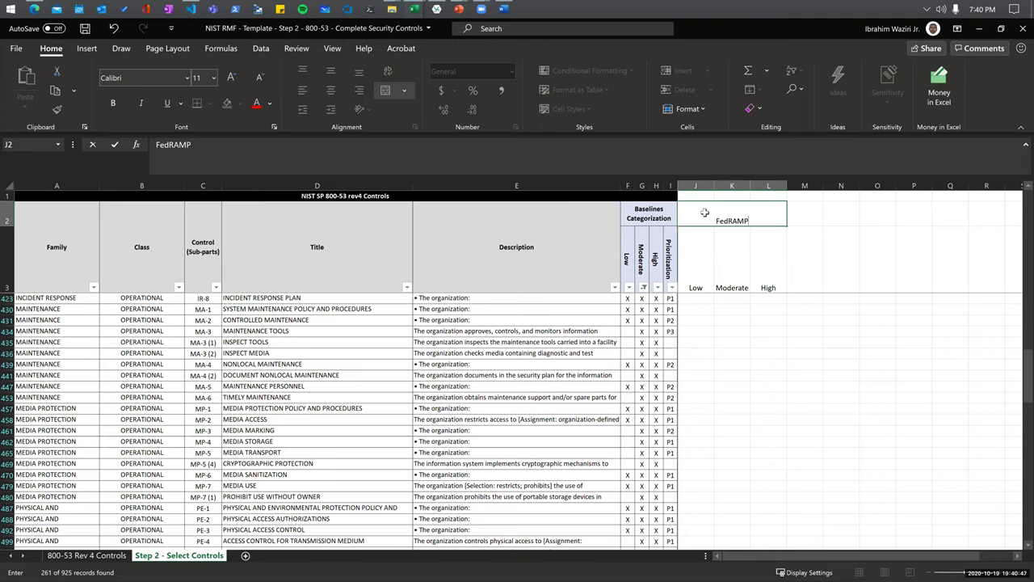
key("Return")
key("Up")
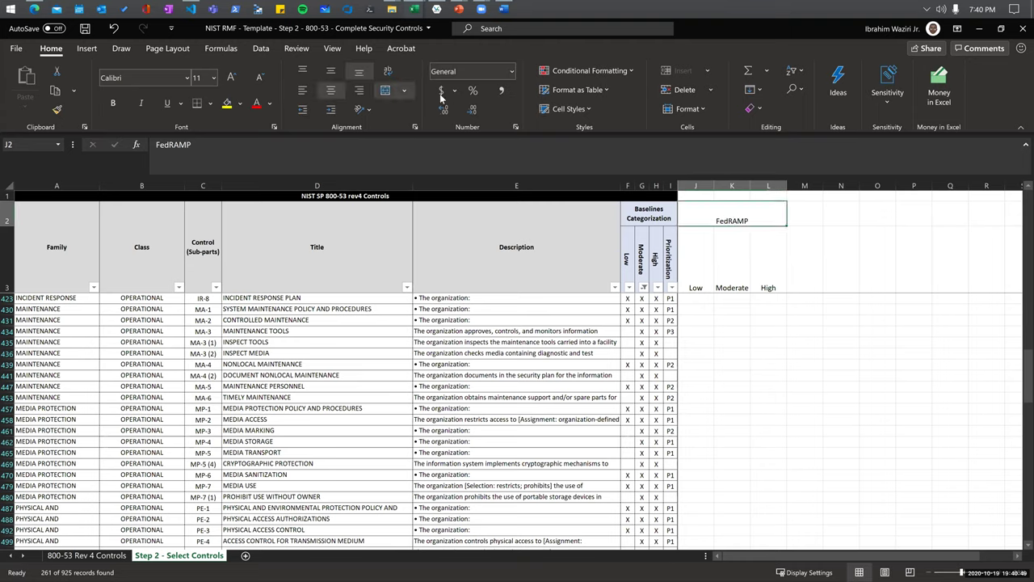
left_click(331, 71)
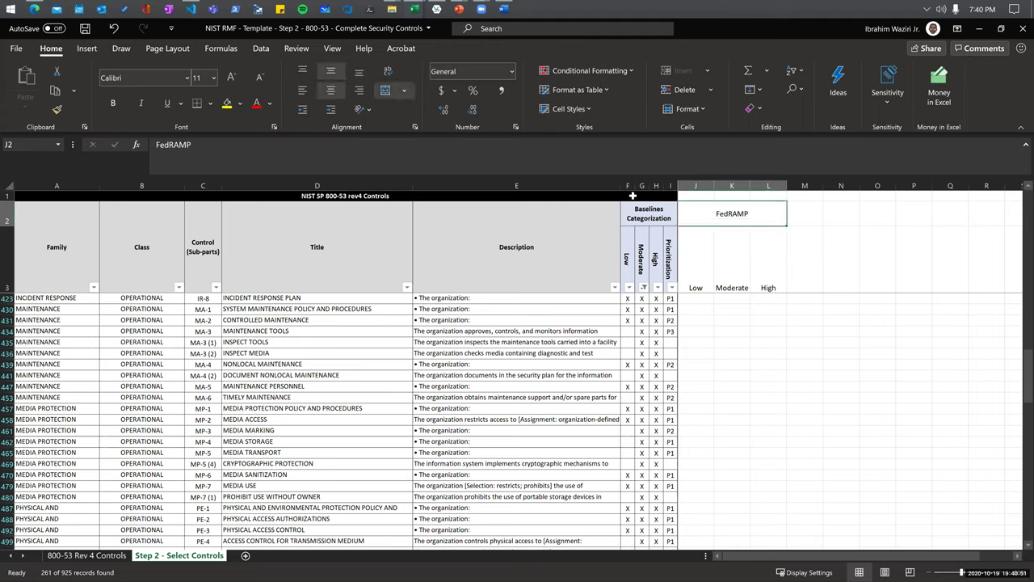
left_click_drag(657, 185, 626, 185)
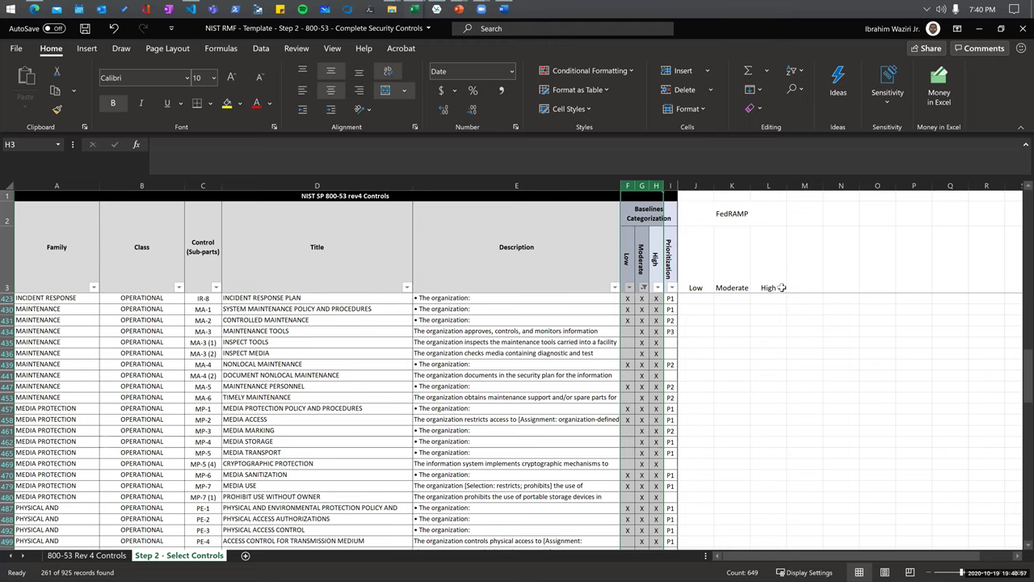
left_click_drag(806, 214, 928, 219)
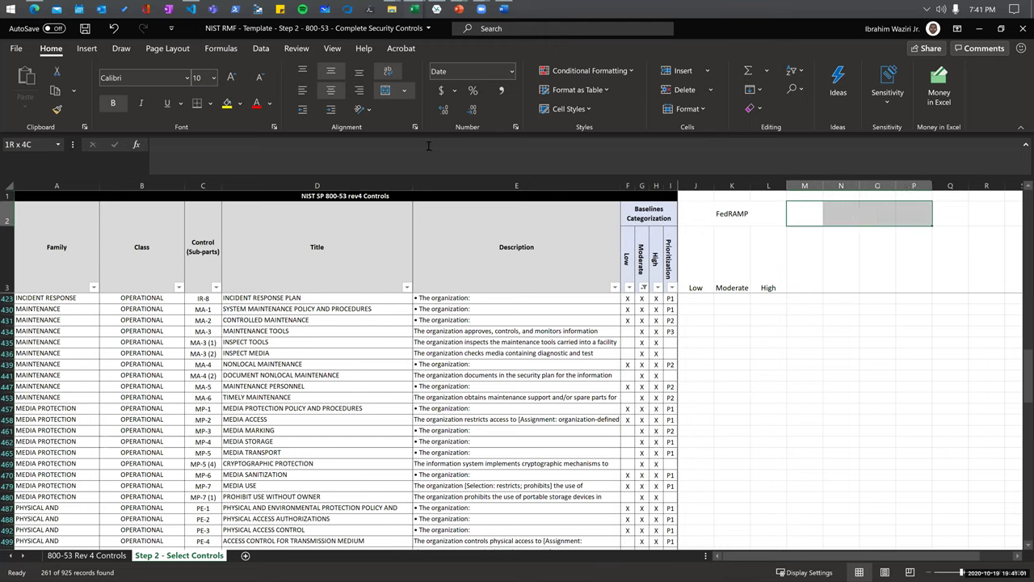
Merge M2:P2 into a 'CNSSI 1253' heading
left_click(385, 89)
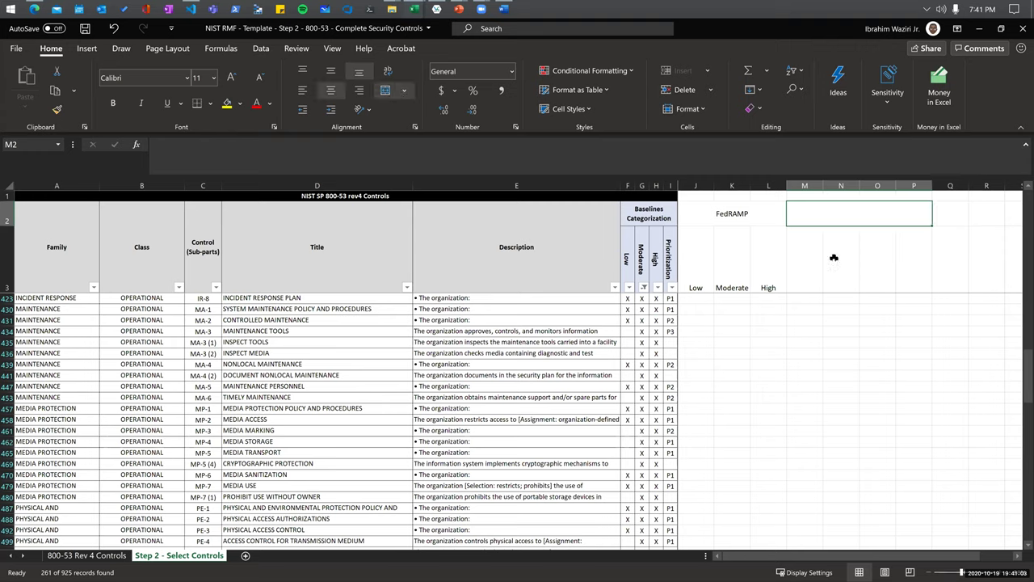
double_click(834, 214)
type("CNSS")
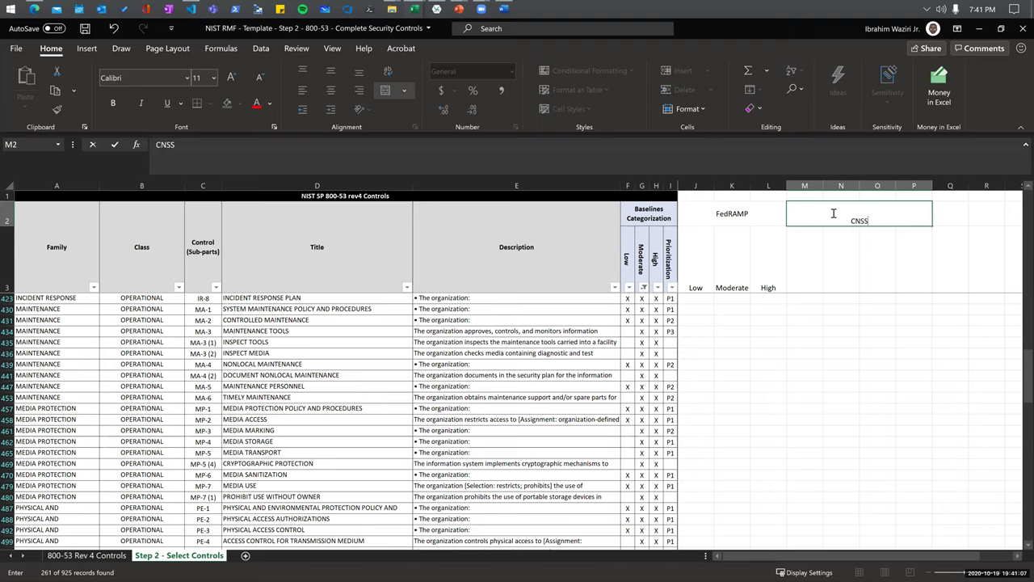
type("I 1253")
left_click(805, 280)
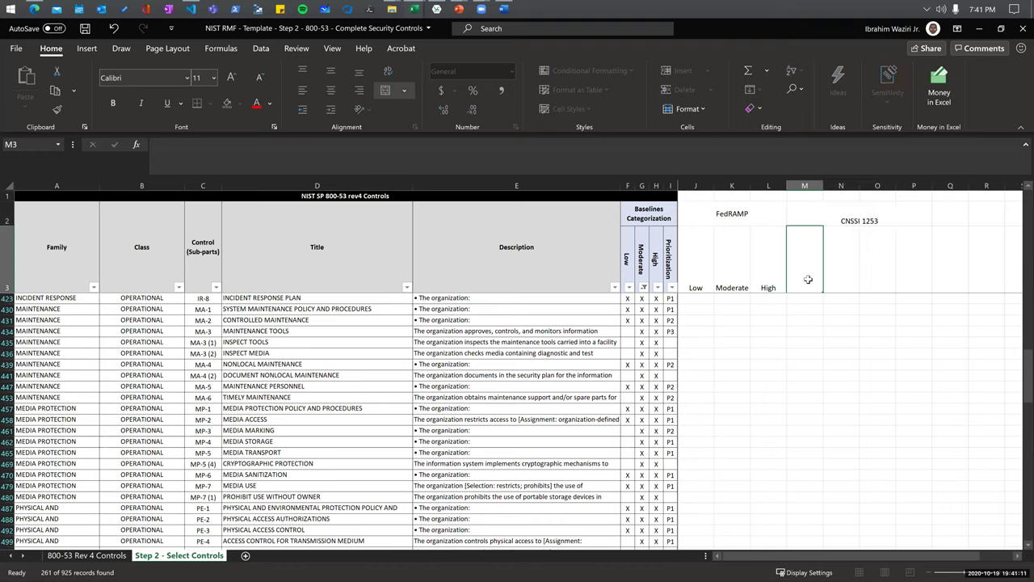
Enter IL2, IL4, IL5 and IL6 as labels in M3:P3 under CNSSI 1253
double_click(808, 279)
type("IL2")
key("Tab")
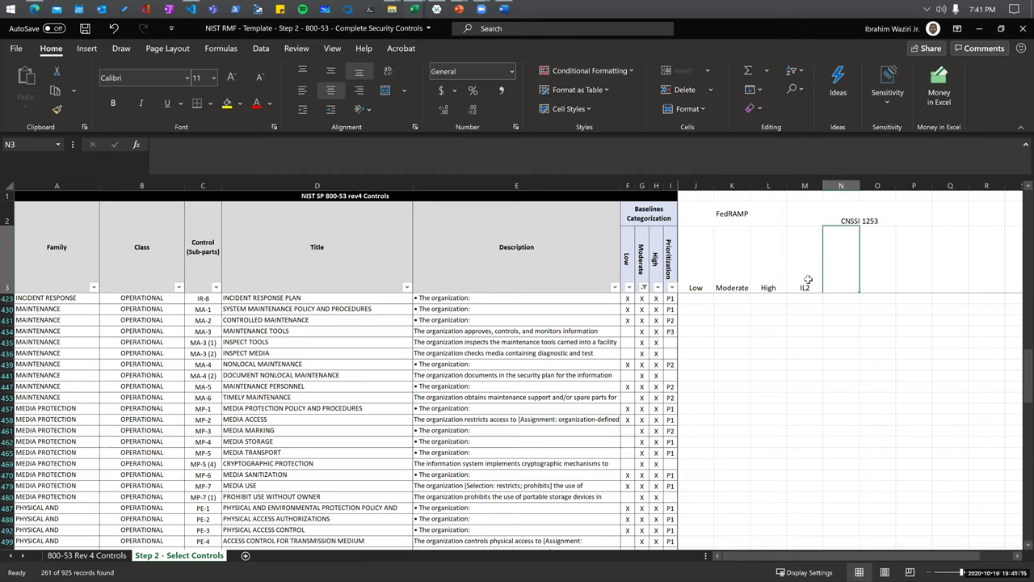
type("IL4")
key("Tab")
type("IL")
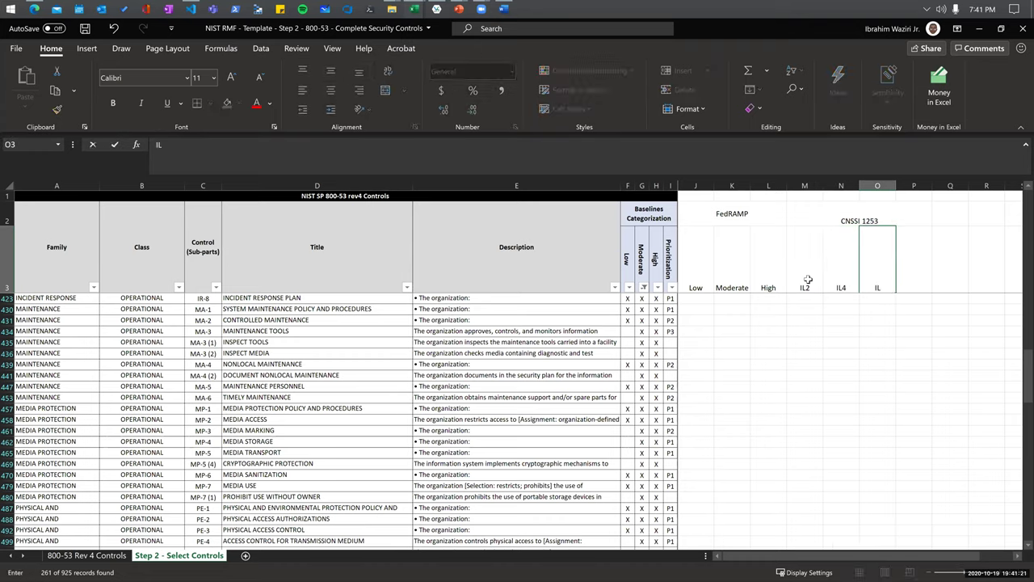
type("5")
double_click(905, 285)
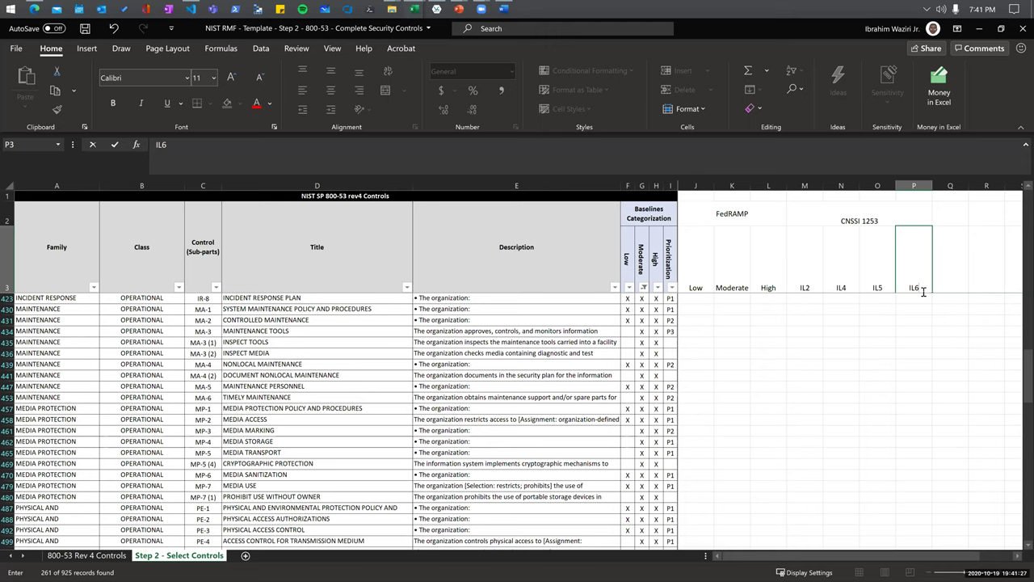
left_click(911, 352)
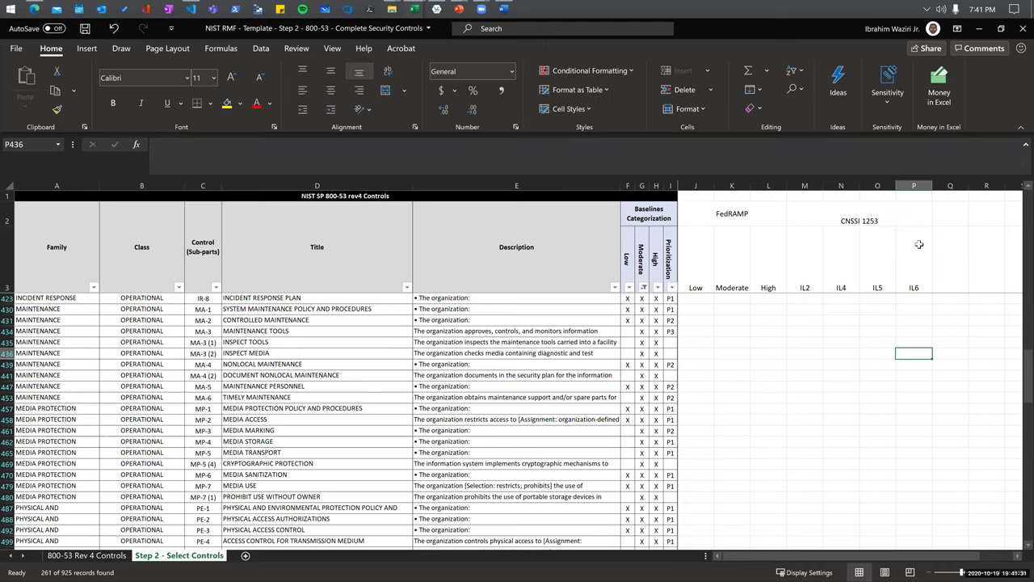
left_click_drag(807, 236, 914, 242)
left_click(815, 309)
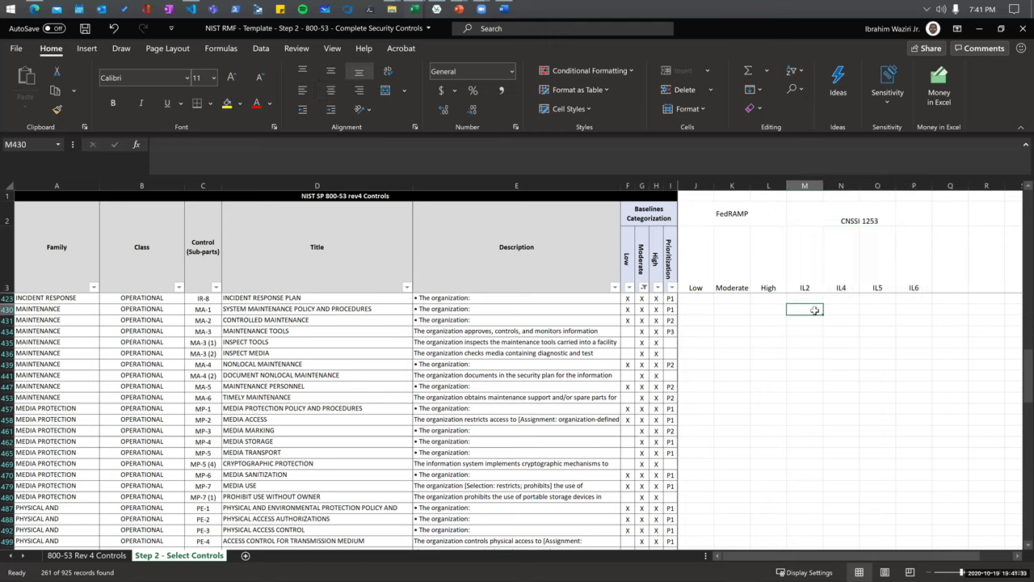
type("s")
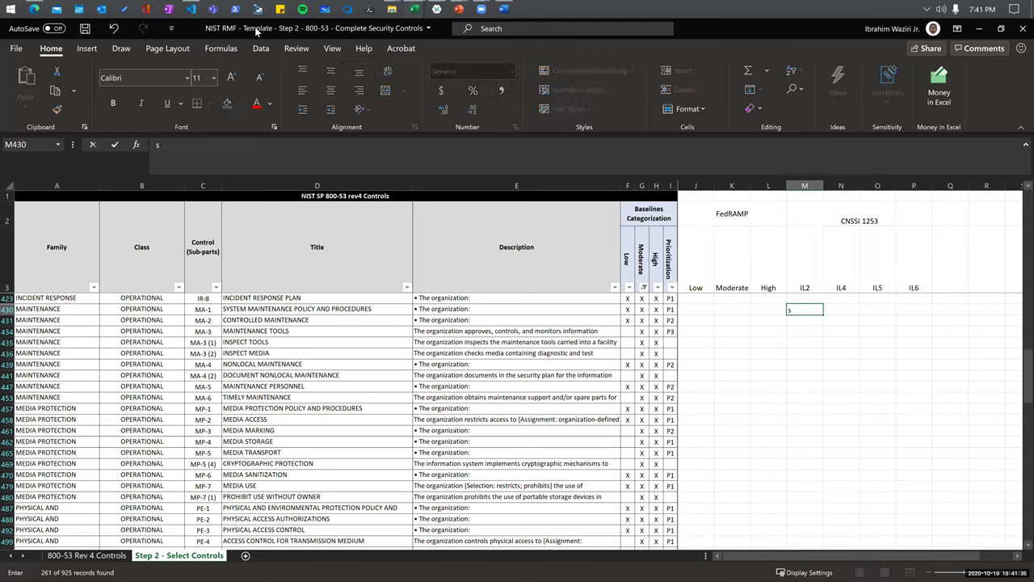
Search Google for 'aws services in scope spreadsheet' and scan the results
left_click(36, 10)
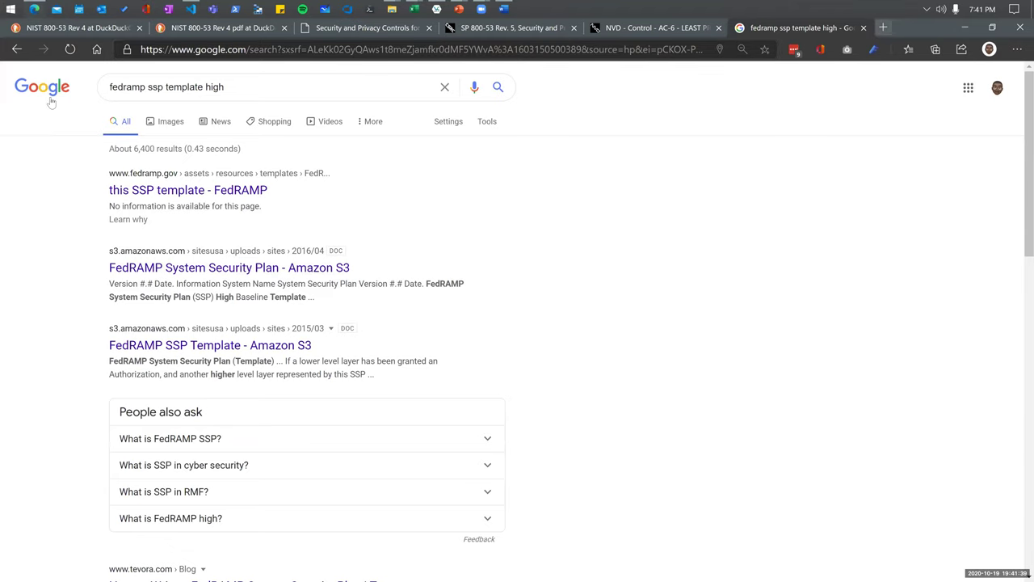
key("ctrl+a")
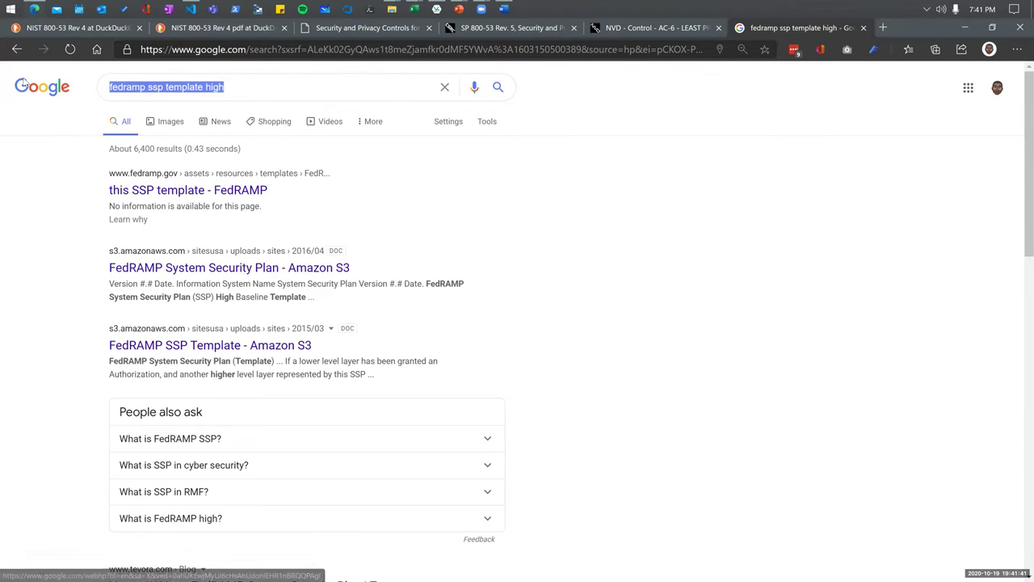
type("aws in")
key("BackSpace")
key("BackSpace")
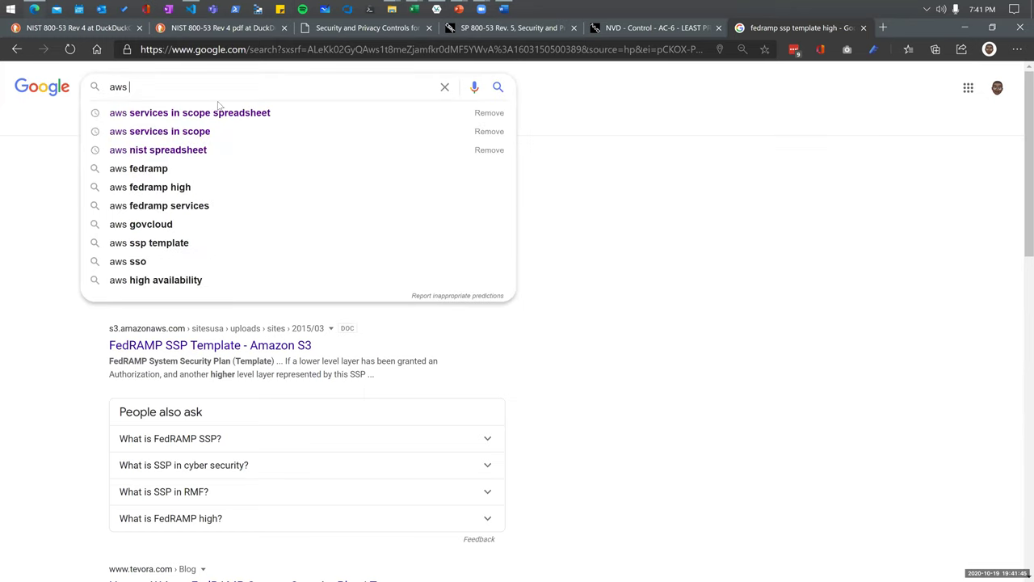
left_click(218, 113)
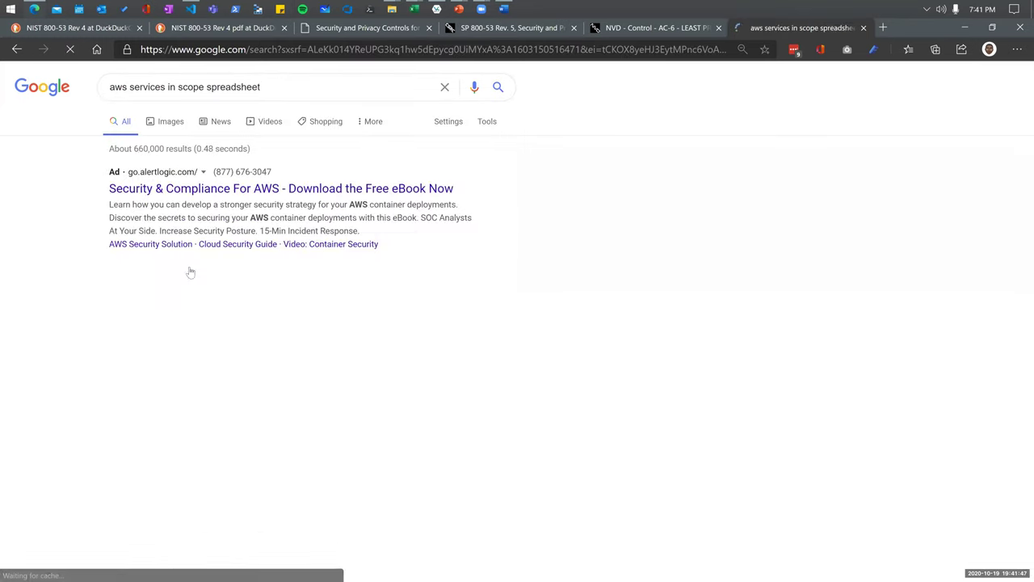
scroll(228, 348, "down", 2)
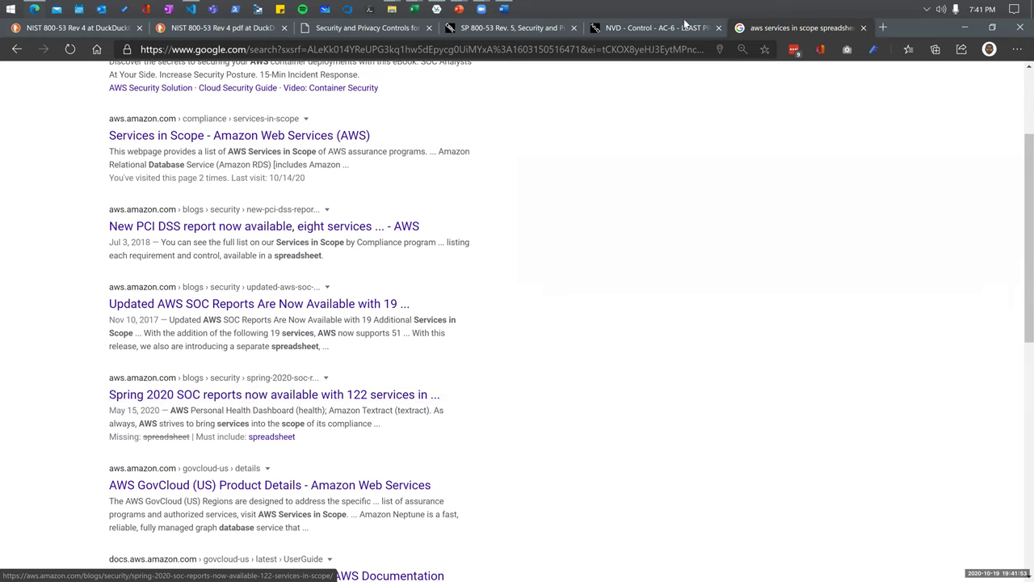
View the NVD AC-6 page, then return to the controls workbook
left_click(627, 28)
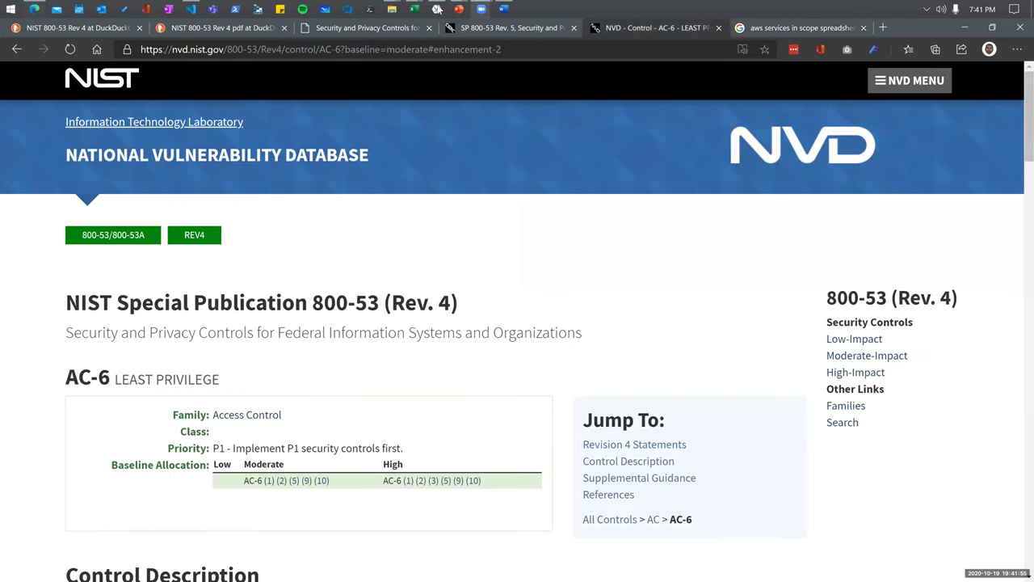
mouse_move(413, 9)
left_click(498, 77)
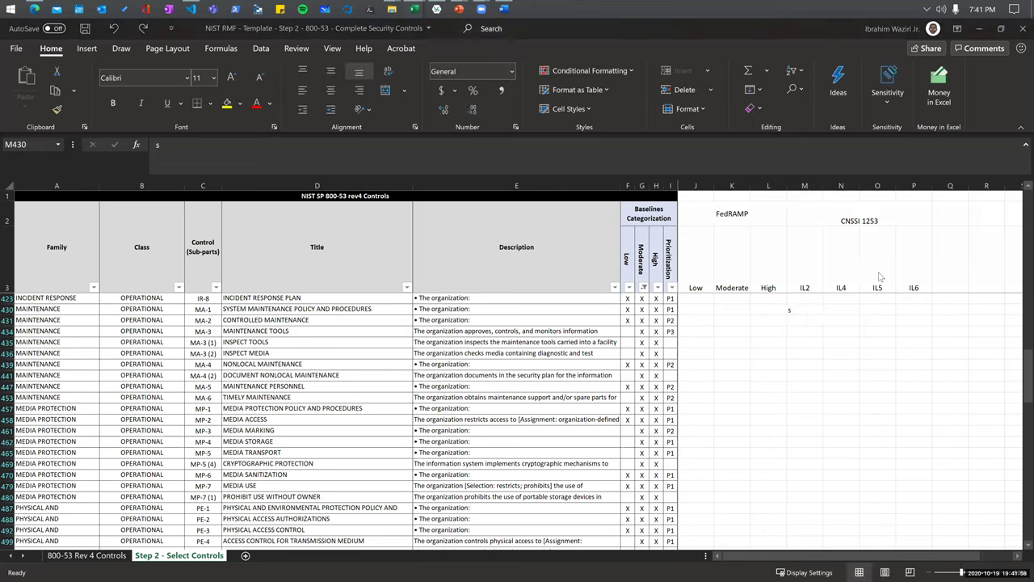
Change the IL5 header to 'IL5+' and clear the stray 's' entry in M430
double_click(868, 287)
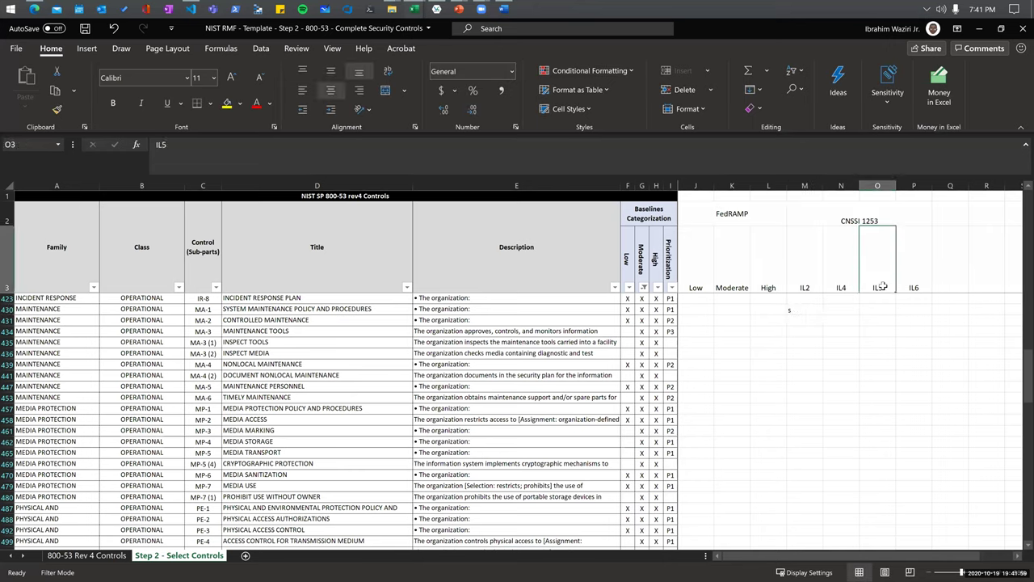
type("+")
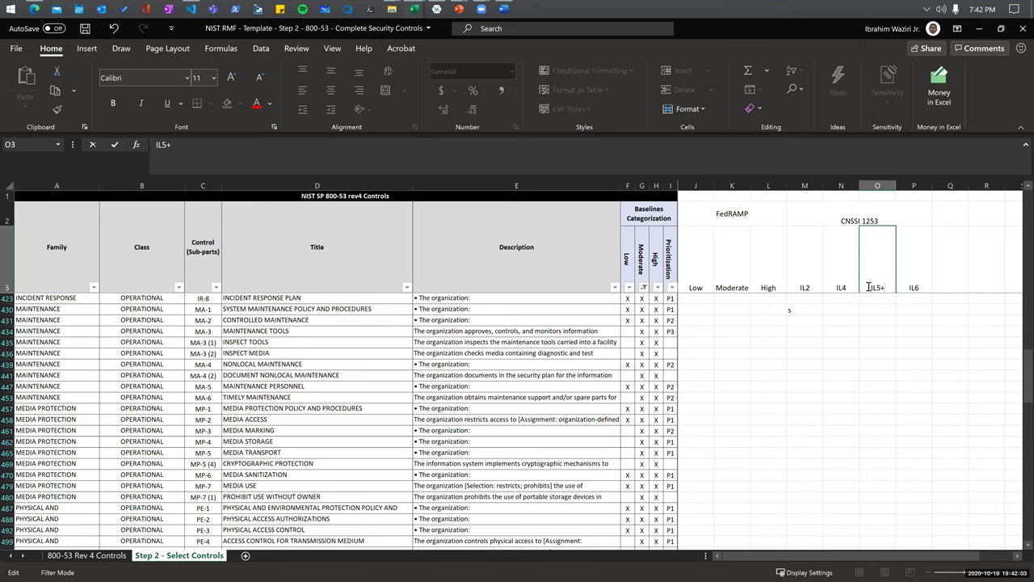
left_click(914, 288)
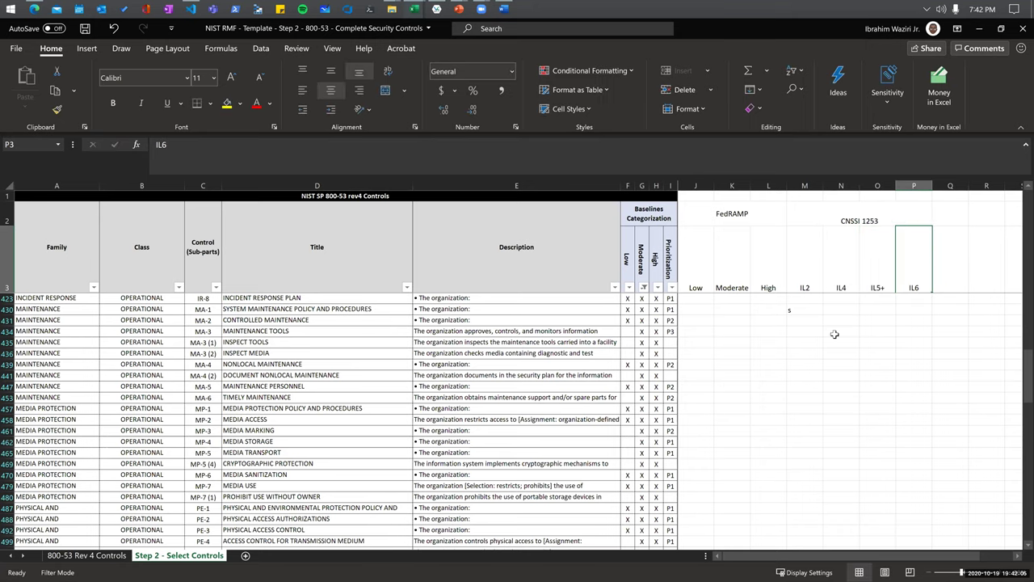
left_click(789, 310)
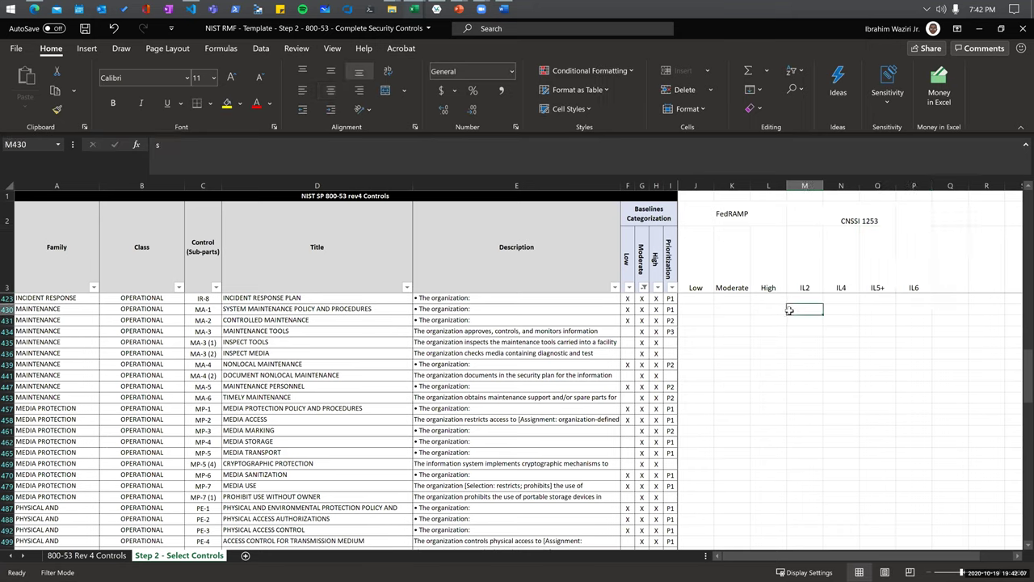
left_click_drag(247, 323, 442, 323)
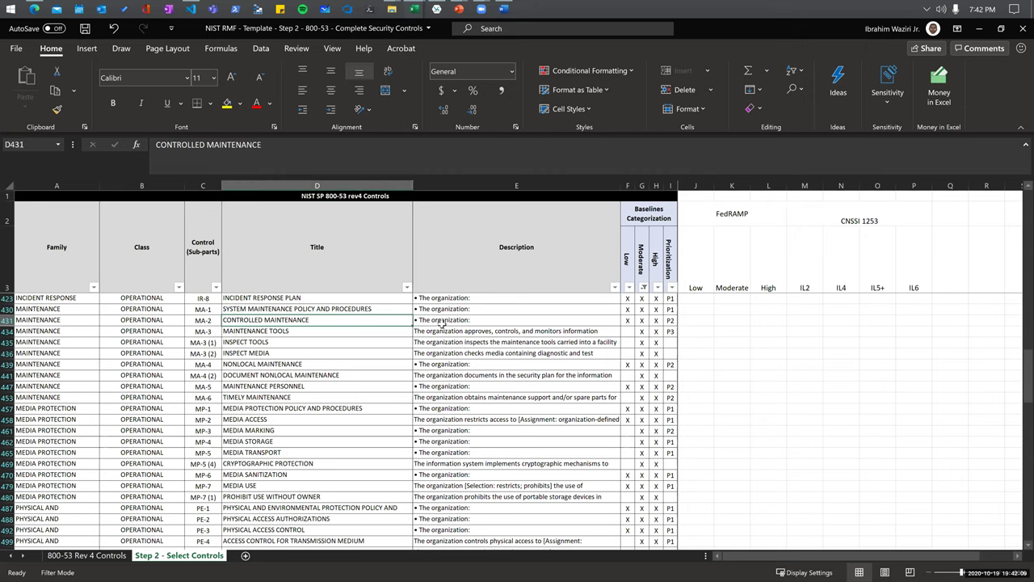
left_click(832, 219)
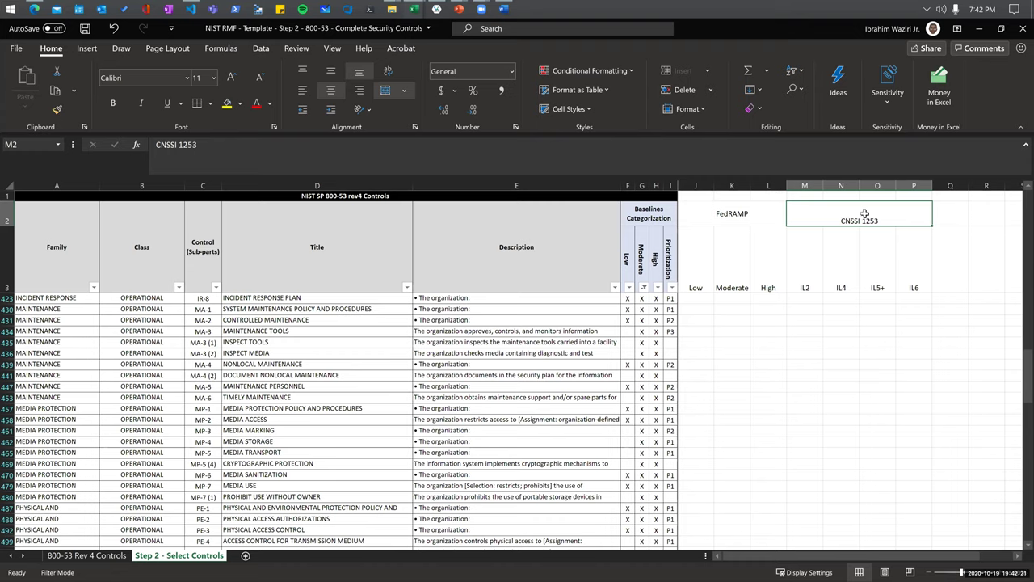
Enter an x for IR-8 under IL2 and IL4
left_click(844, 319)
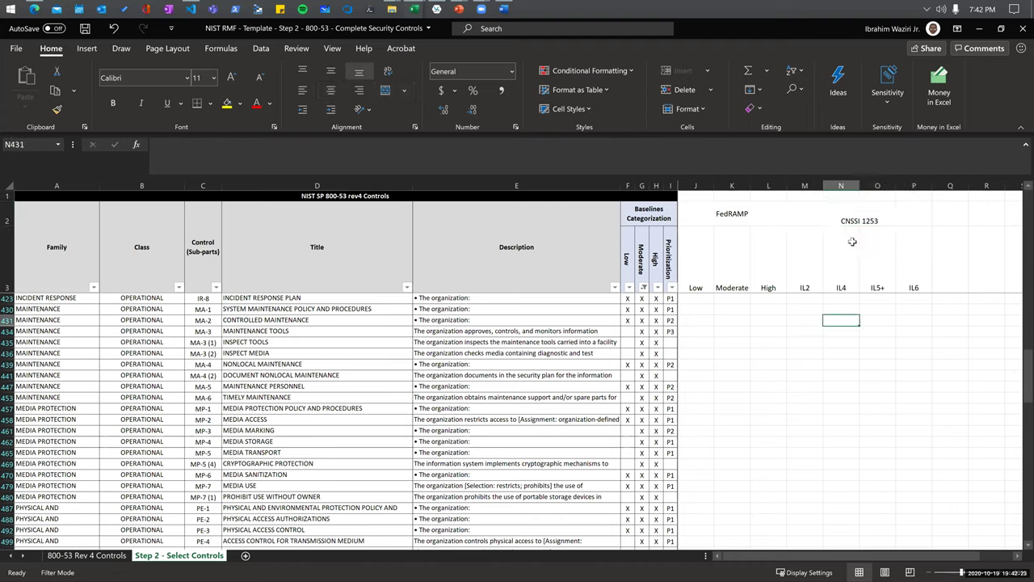
left_click(804, 299)
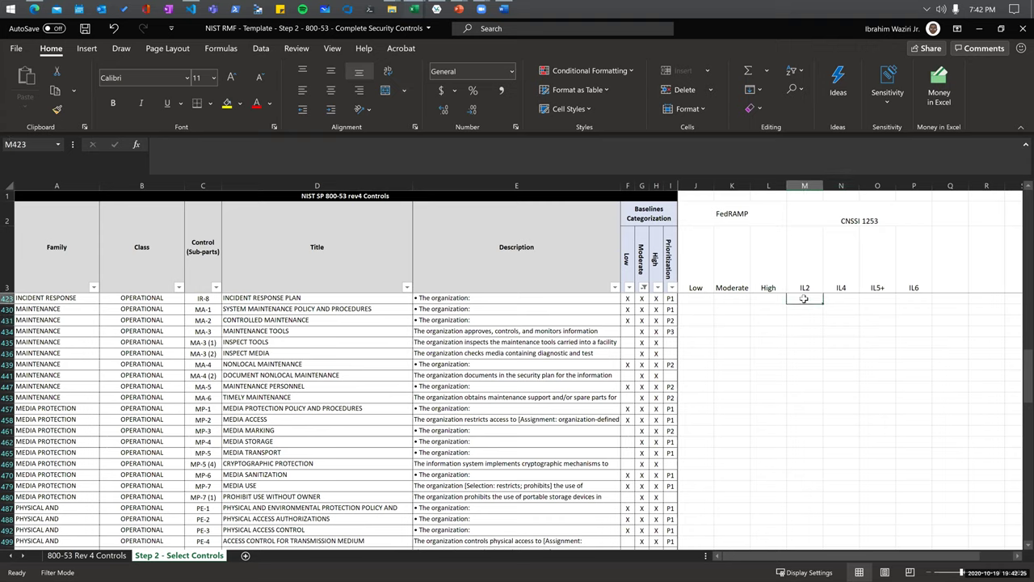
type("x")
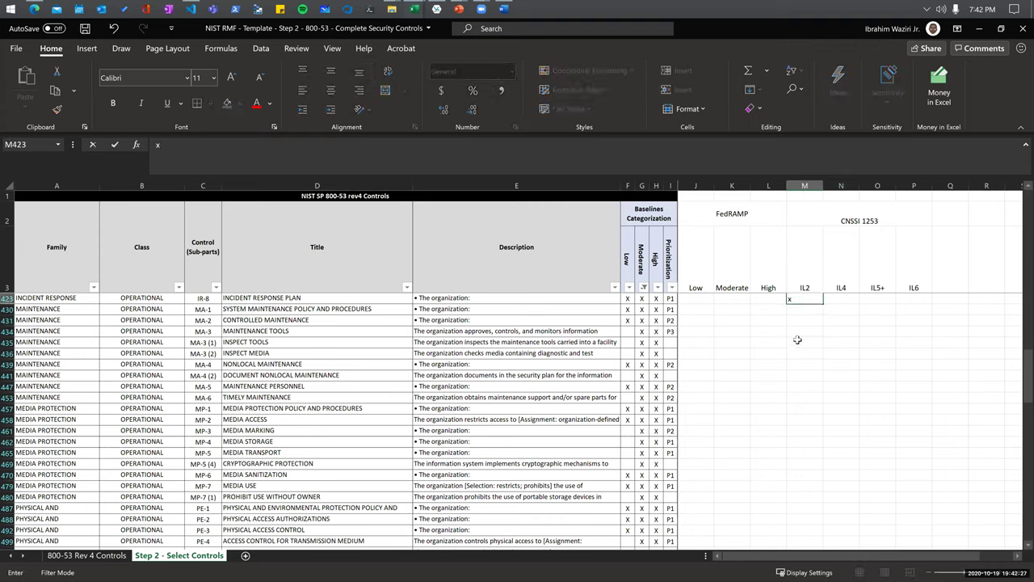
left_click(800, 343)
left_click(800, 298)
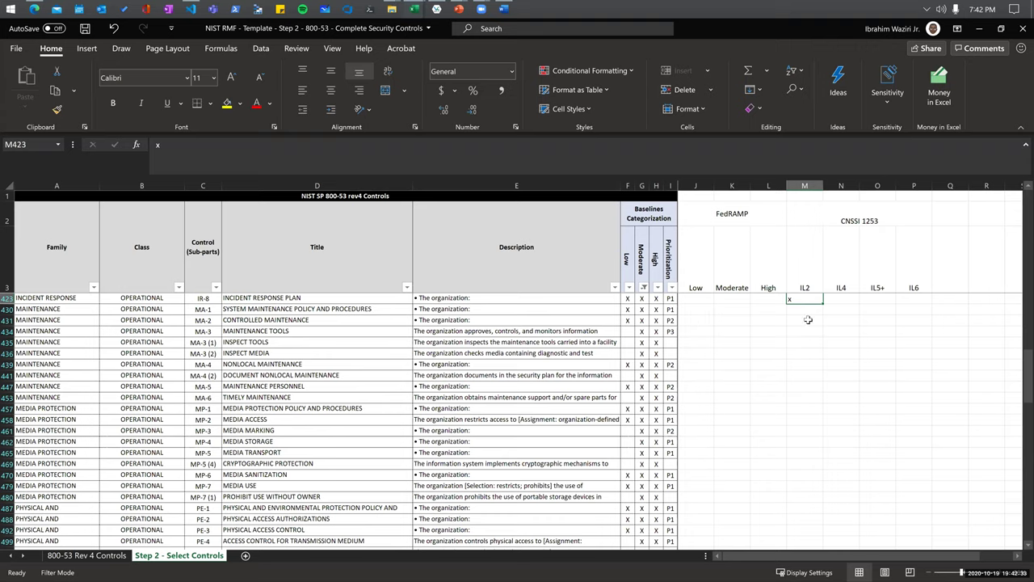
left_click(834, 300)
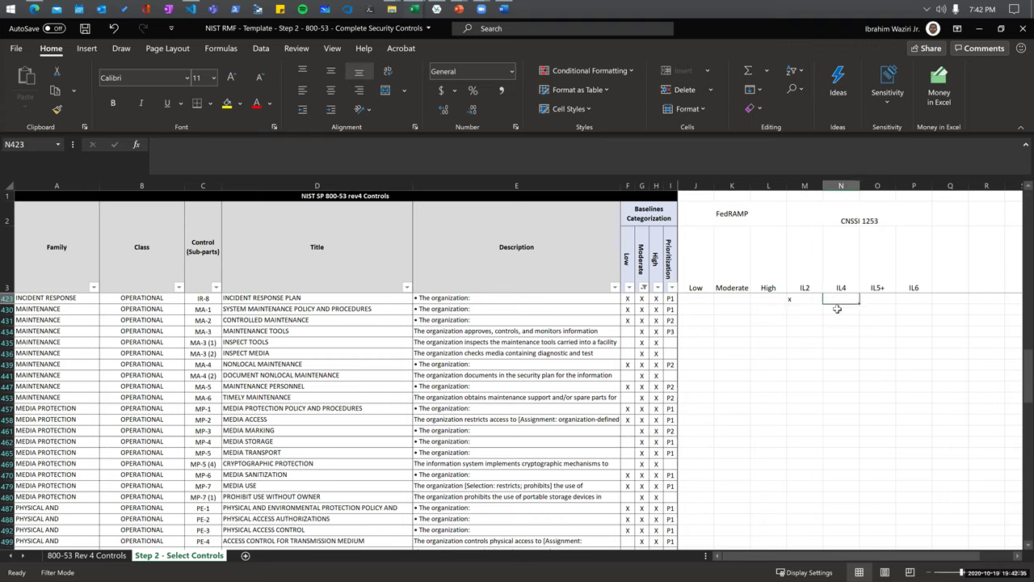
type("x")
left_click(872, 300)
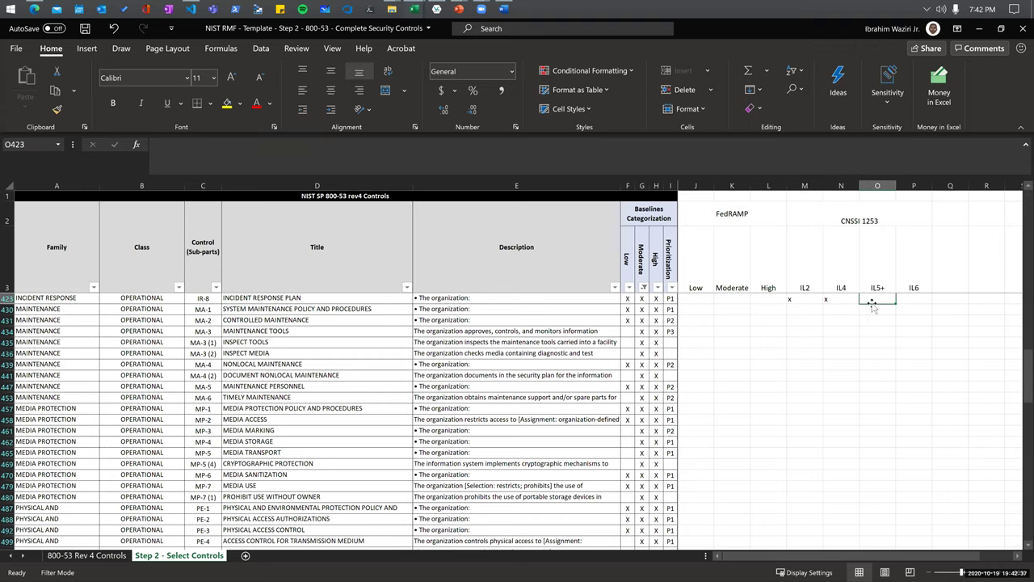
Add an x for IR-8 under IL5+, leaving IL6 blank
left_click(653, 179)
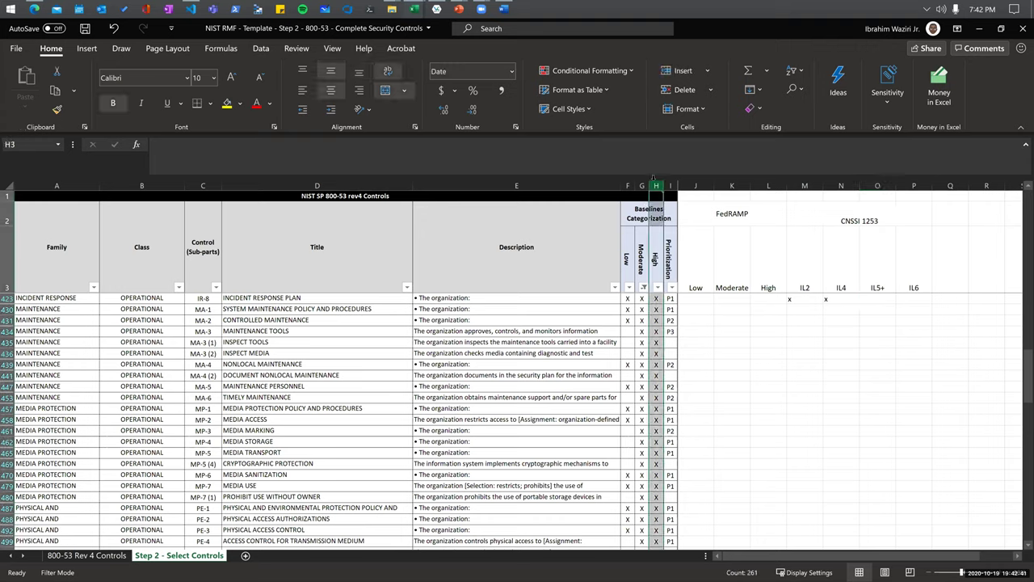
left_click(880, 299)
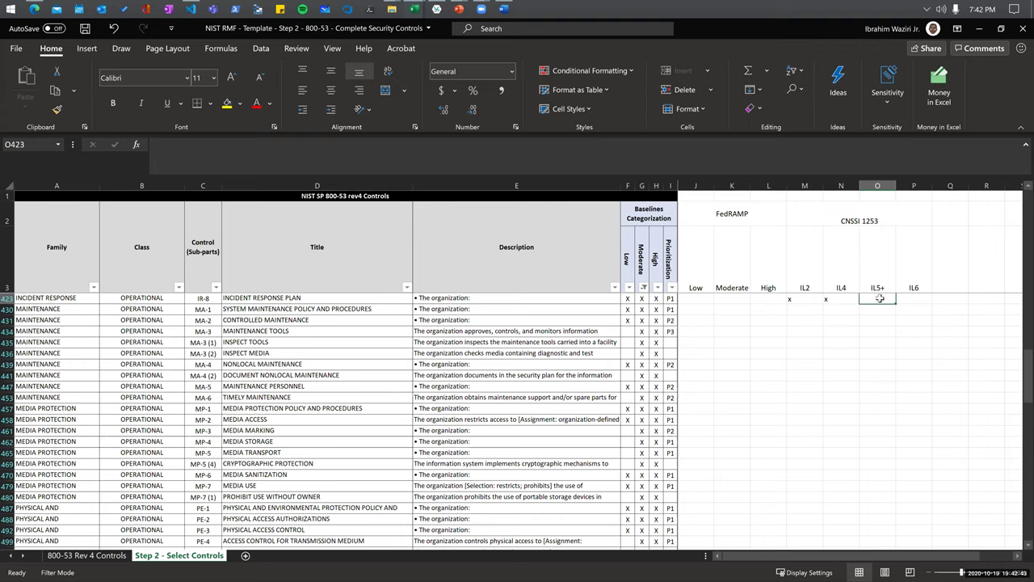
type("x")
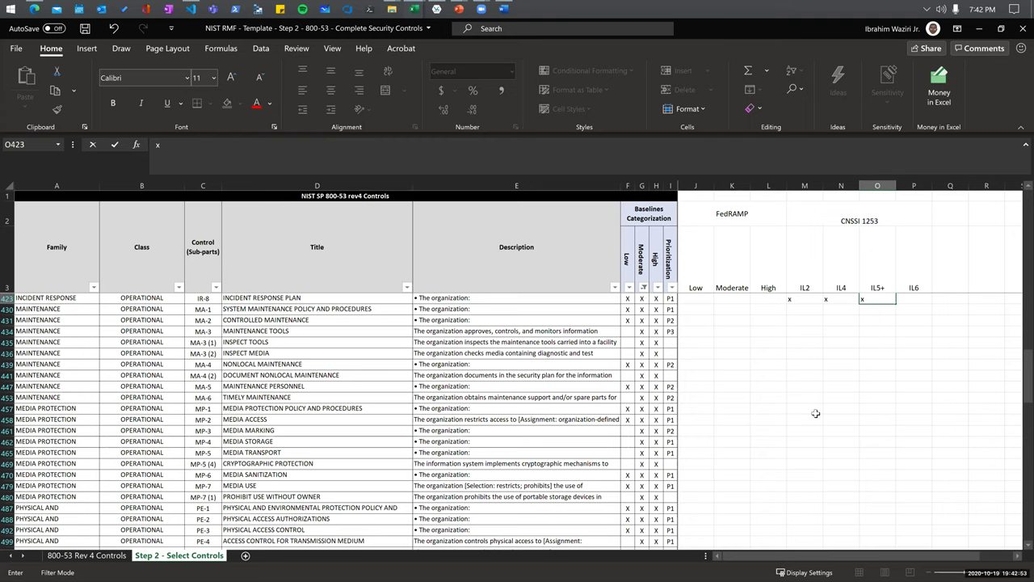
left_click(840, 364)
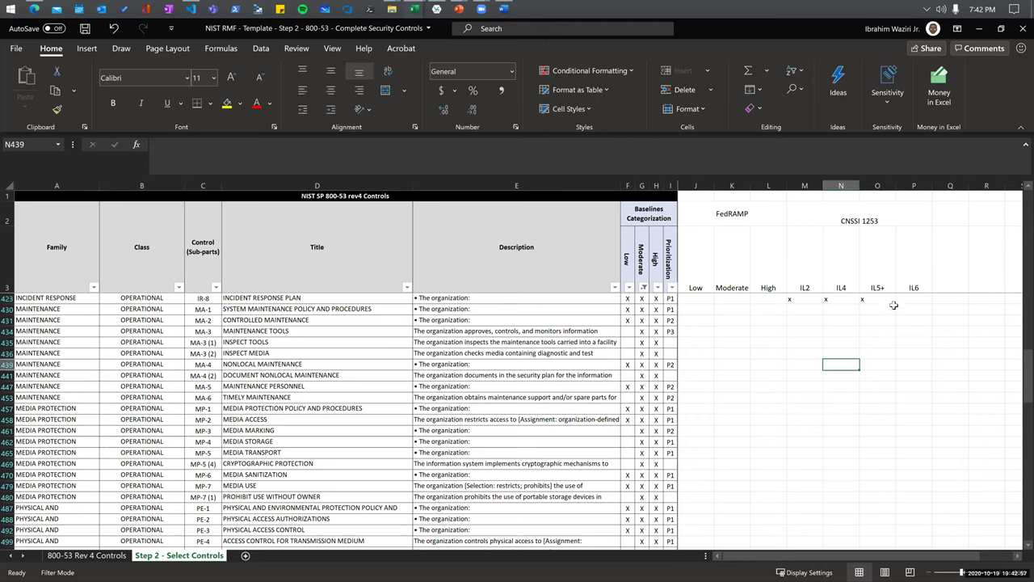
left_click(909, 298)
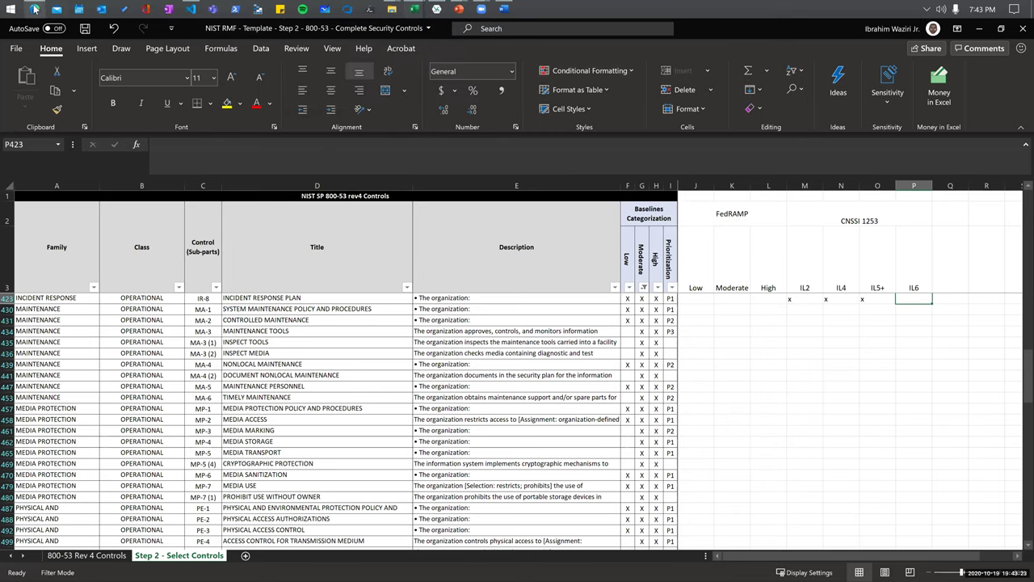
left_click(979, 28)
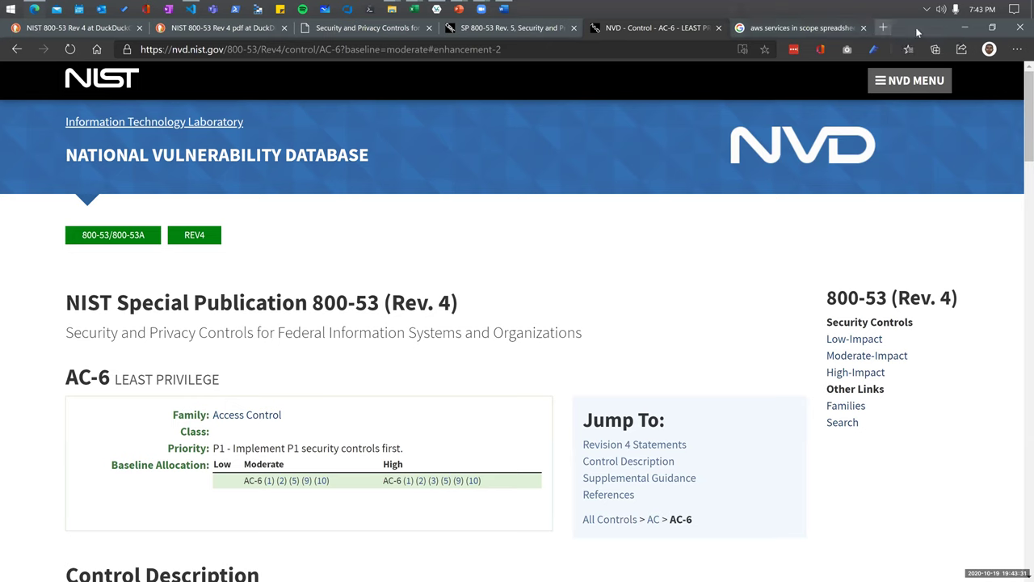
key("alt+Tab")
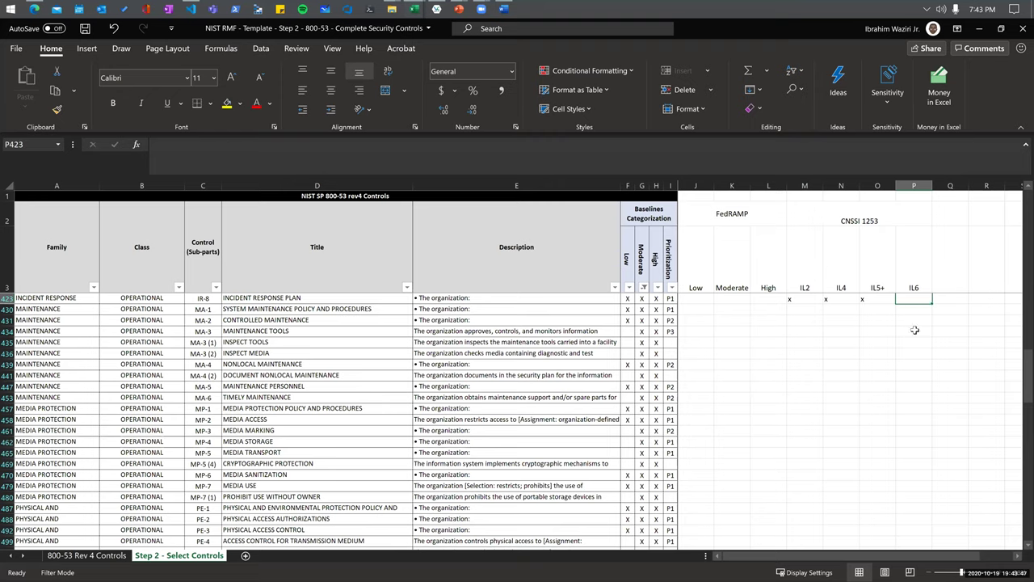
Confirm the IR-8 cell under IL6 stays empty
double_click(916, 300)
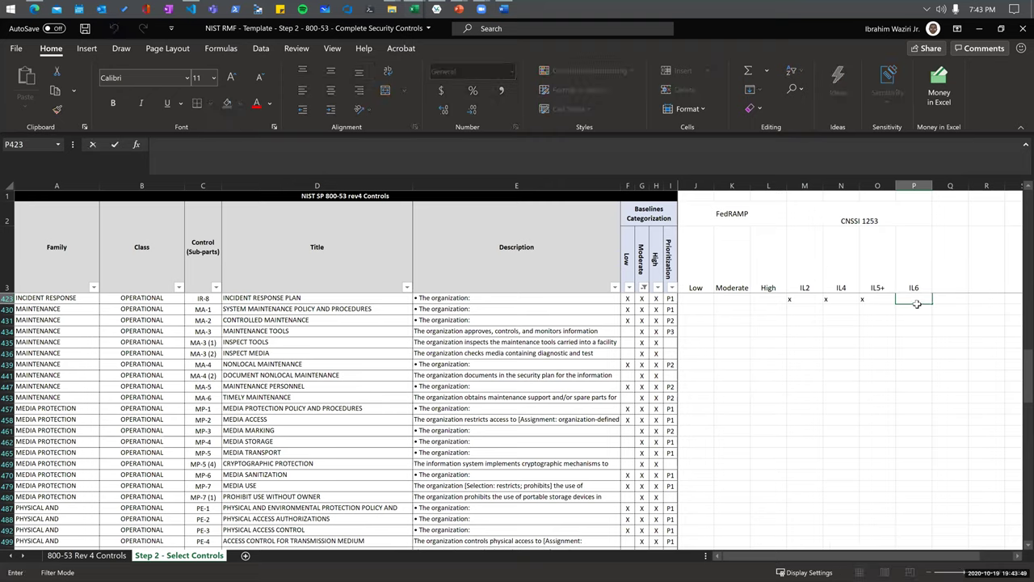
key("Escape")
double_click(916, 298)
left_click(914, 186)
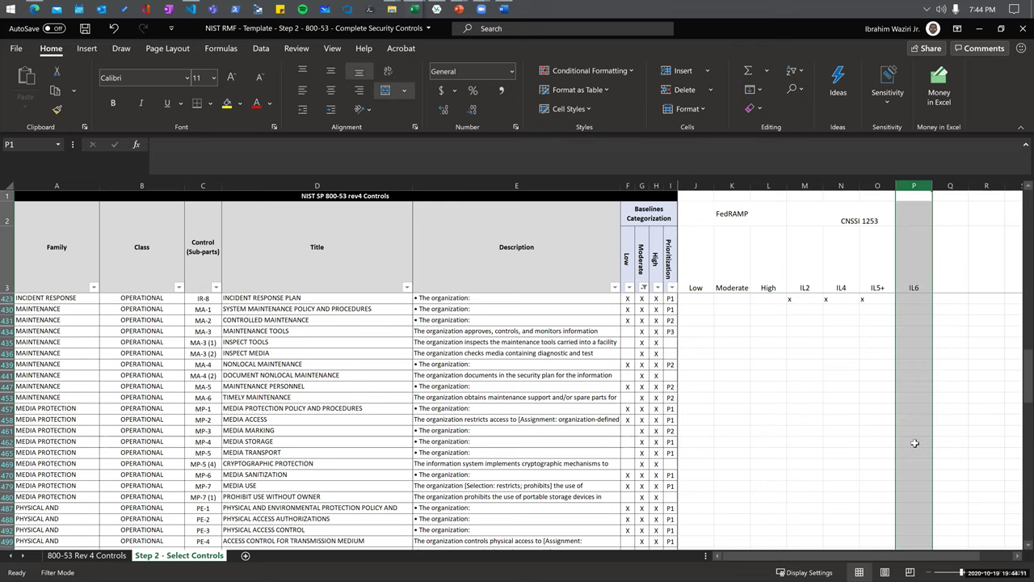
left_click(883, 362)
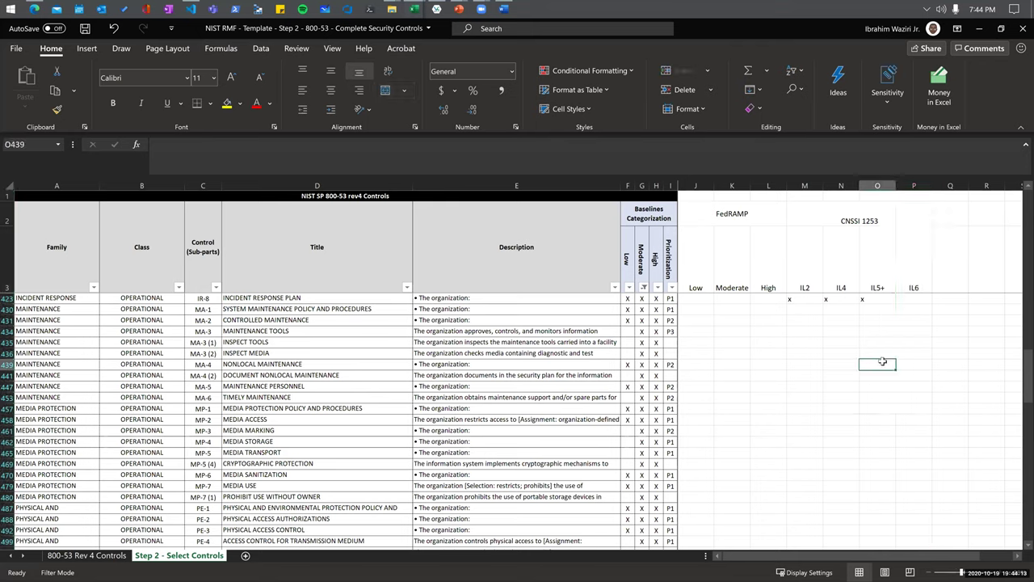
left_click(908, 297)
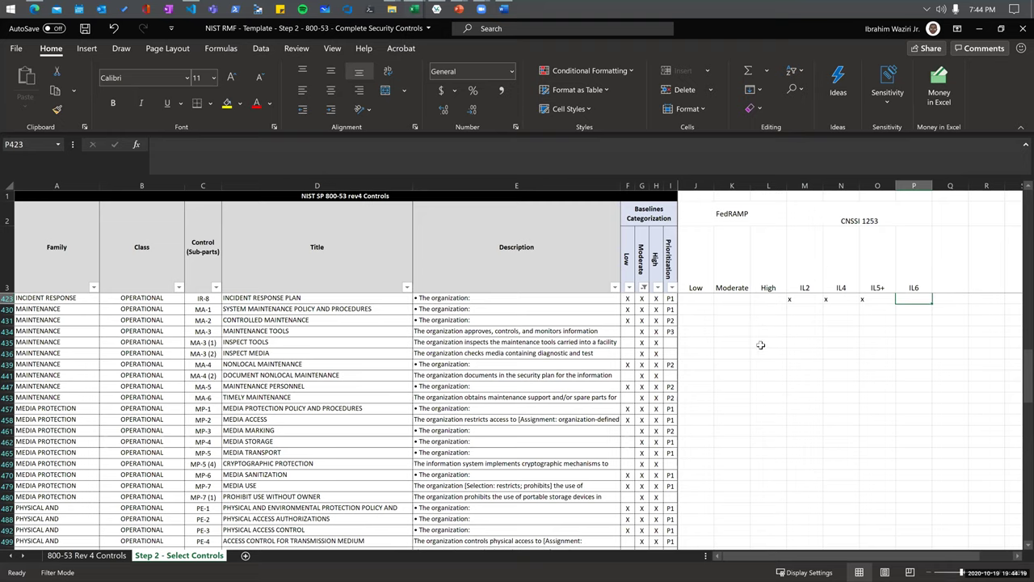
Insert a blank column before IL2, between FedRAMP High and the CNSSI 1253 columns
left_click(805, 185)
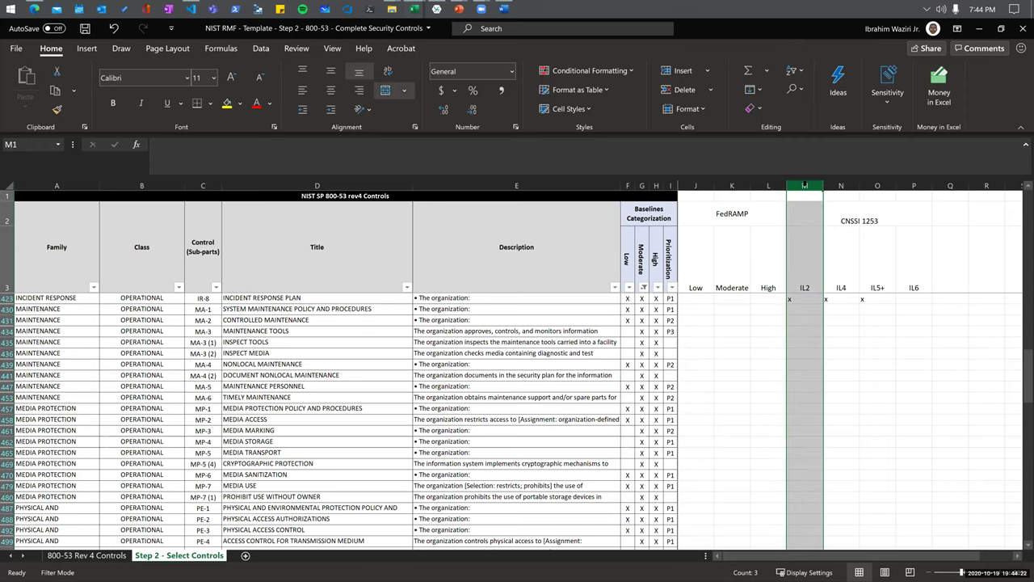
right_click(824, 226)
left_click(829, 289)
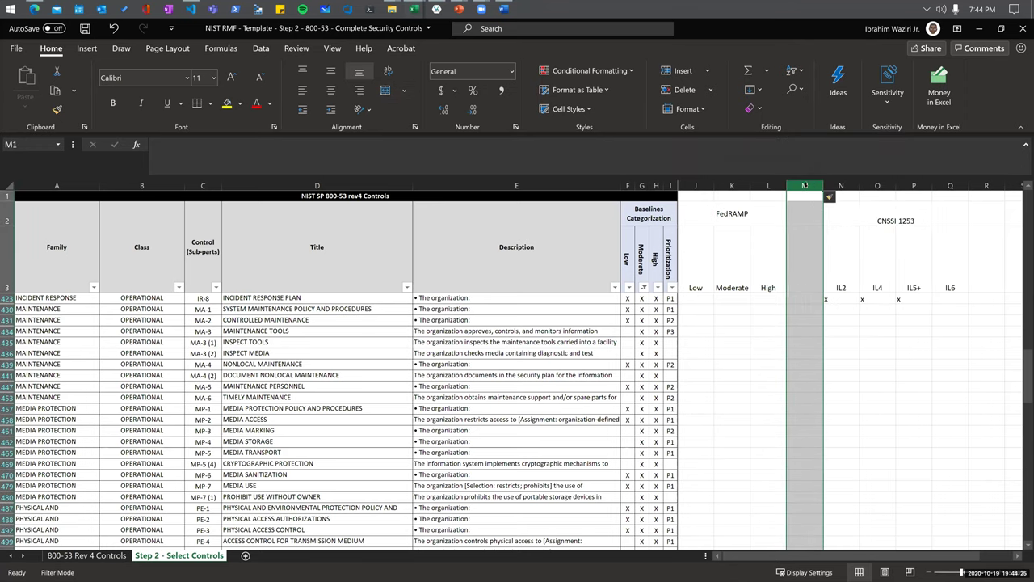
left_click(780, 311)
left_click_drag(702, 278, 777, 279)
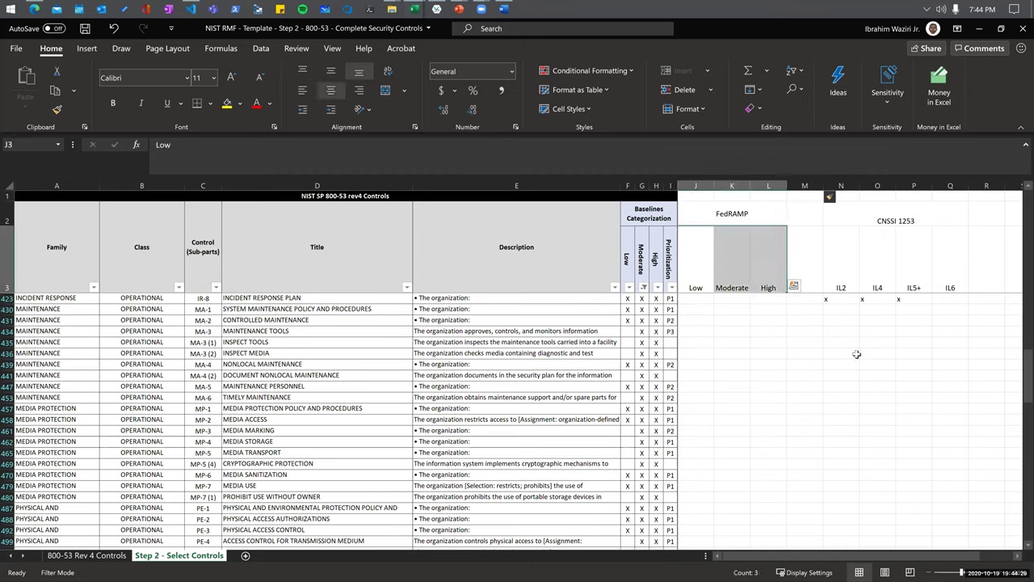
left_click(814, 224)
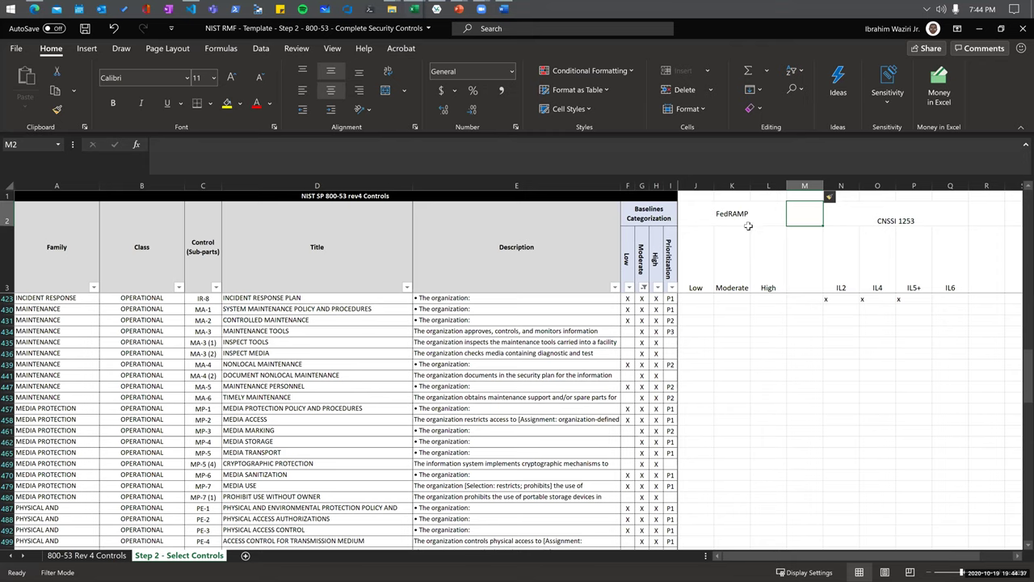
left_click(748, 226)
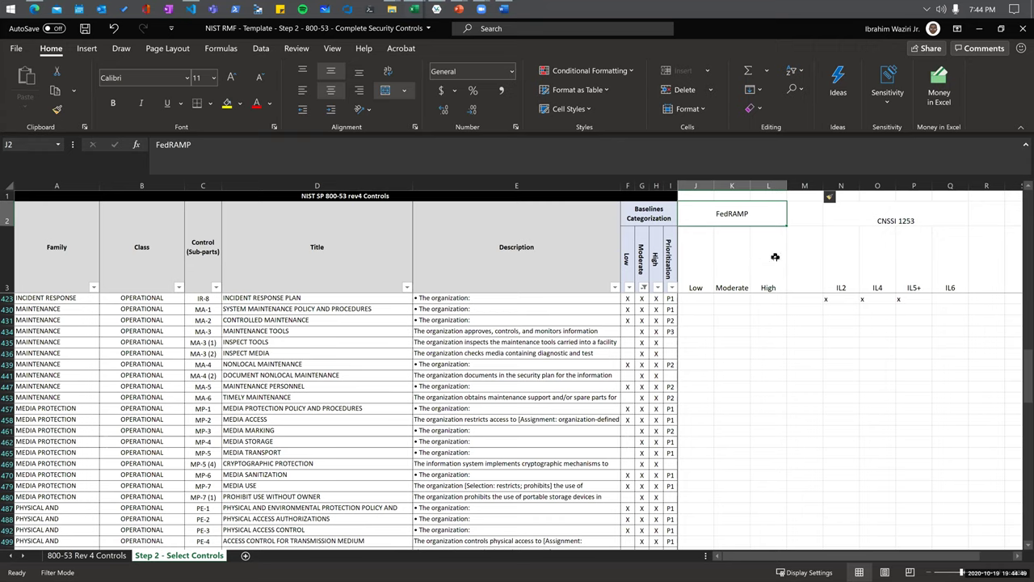
left_click(807, 214)
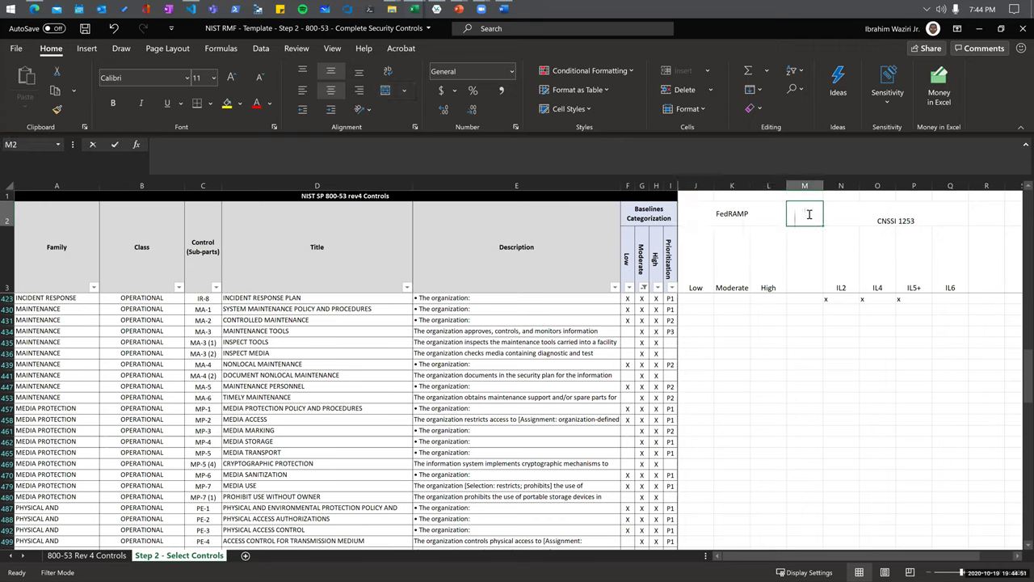
Enter 'DISA' as the heading above the new blank column M
type("DISA")
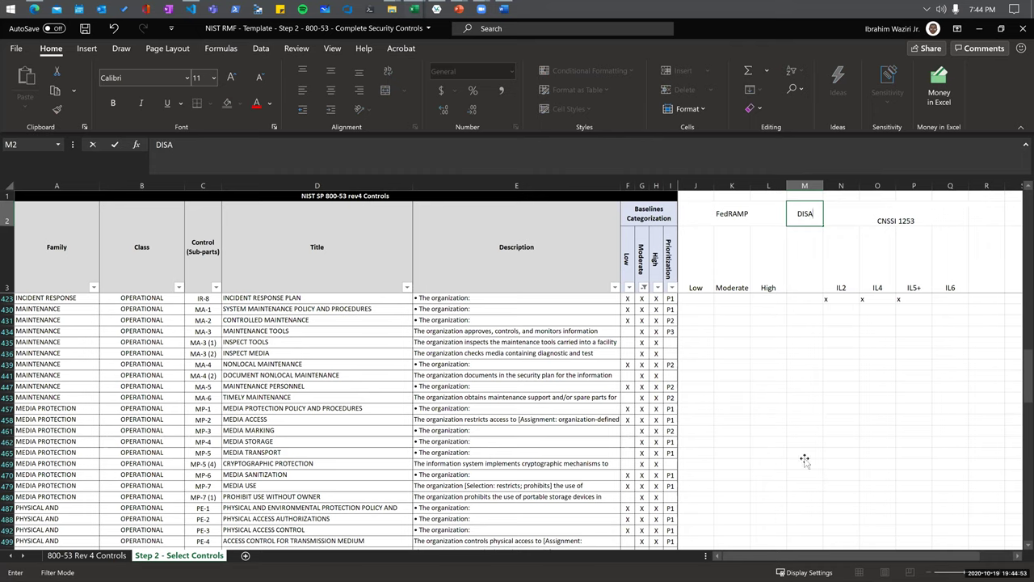
left_click(804, 456)
left_click(809, 216)
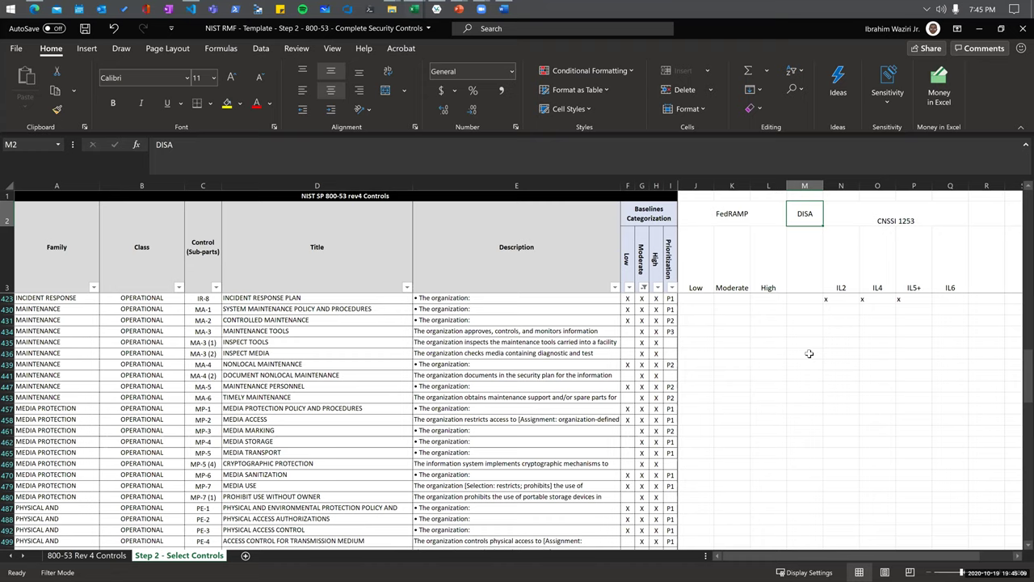
left_click(747, 218)
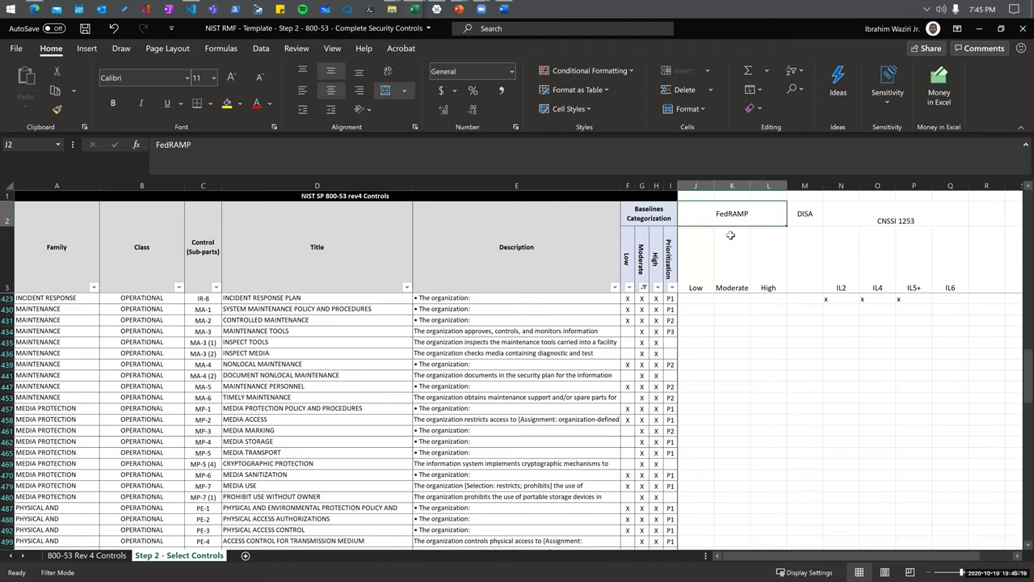
left_click(795, 214)
left_click(743, 220)
left_click(804, 220)
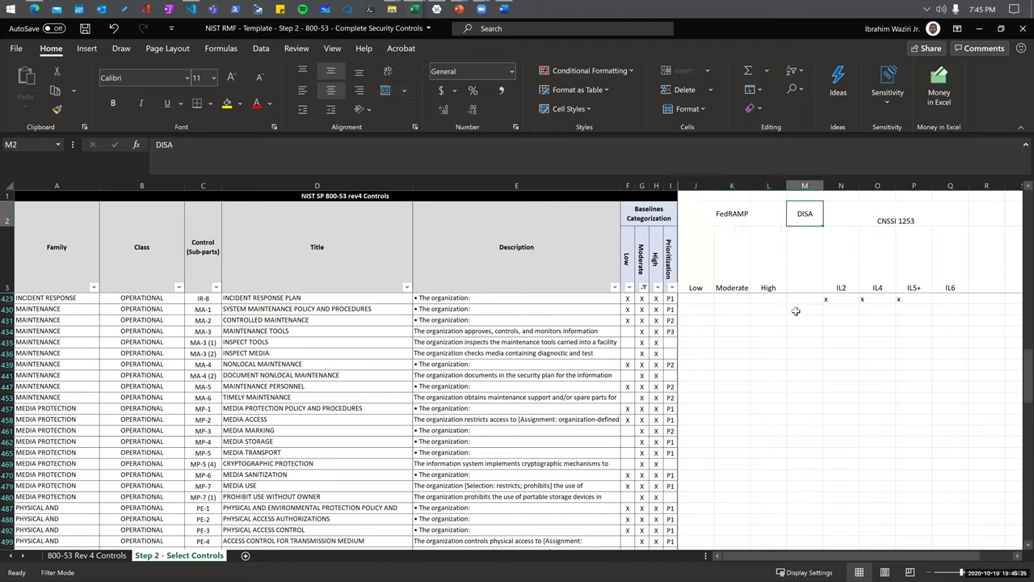
Compare the DISA heading against FedRAMP and the row 3 Low, IL2, IL4, IL5+ labels
left_click(799, 276)
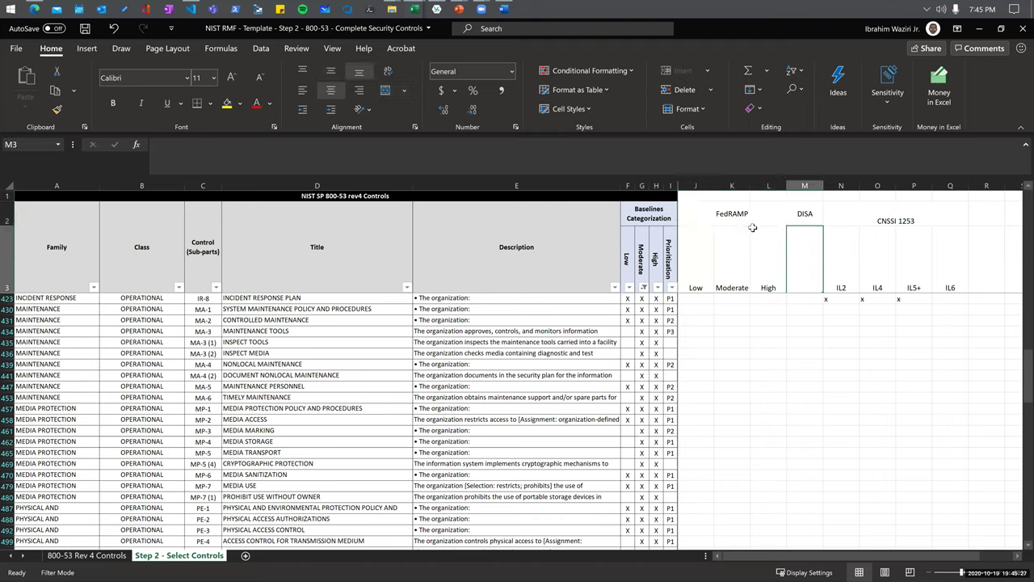
key("Right")
key("Right")
key("Right")
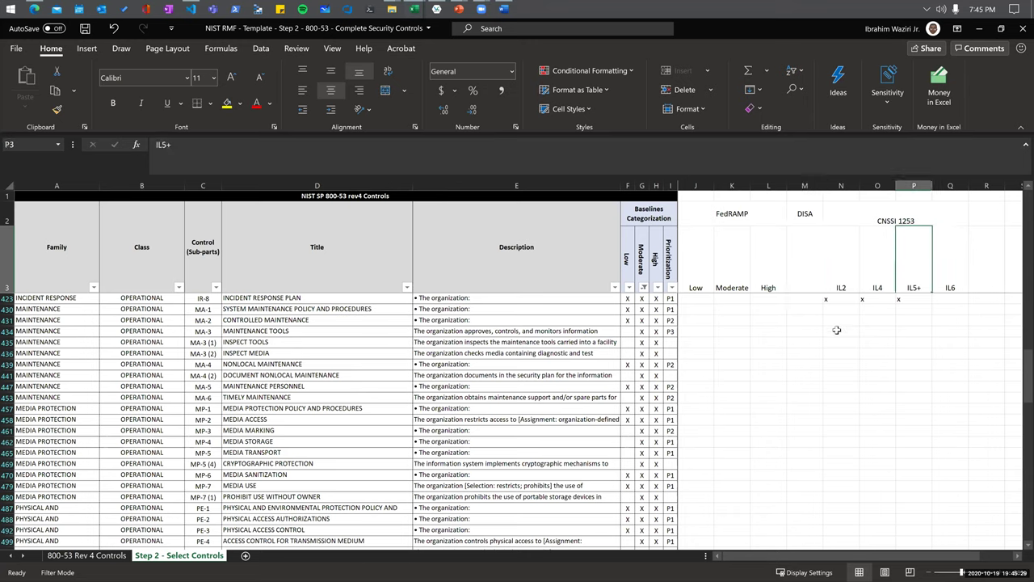
left_click(807, 217)
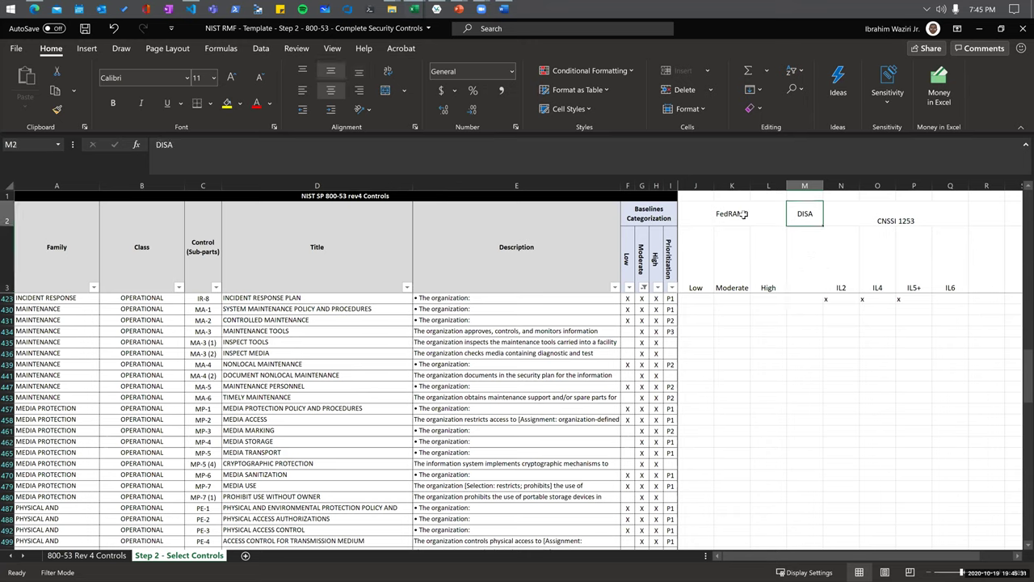
left_click(731, 215)
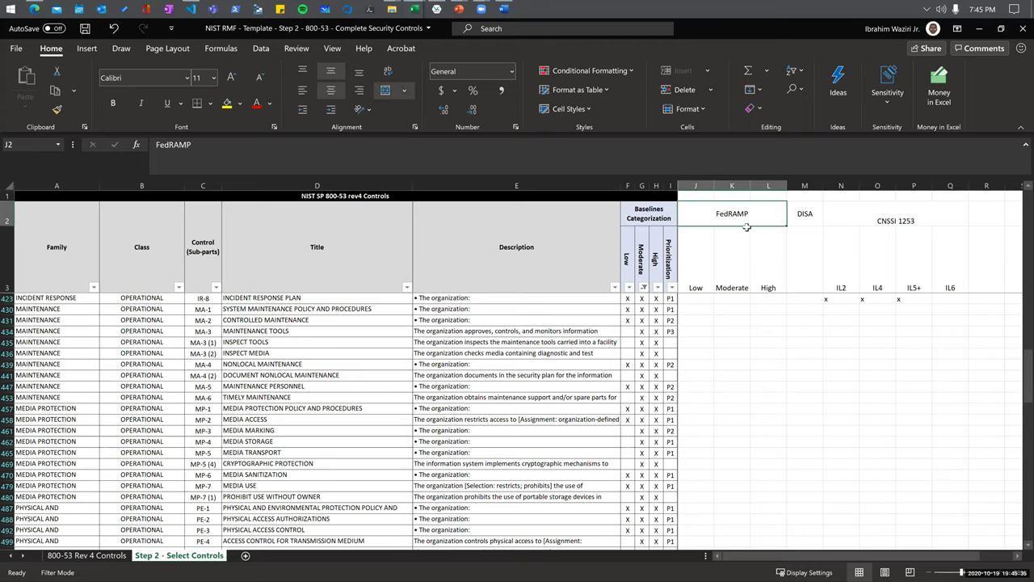
left_click(848, 288)
left_click(871, 284)
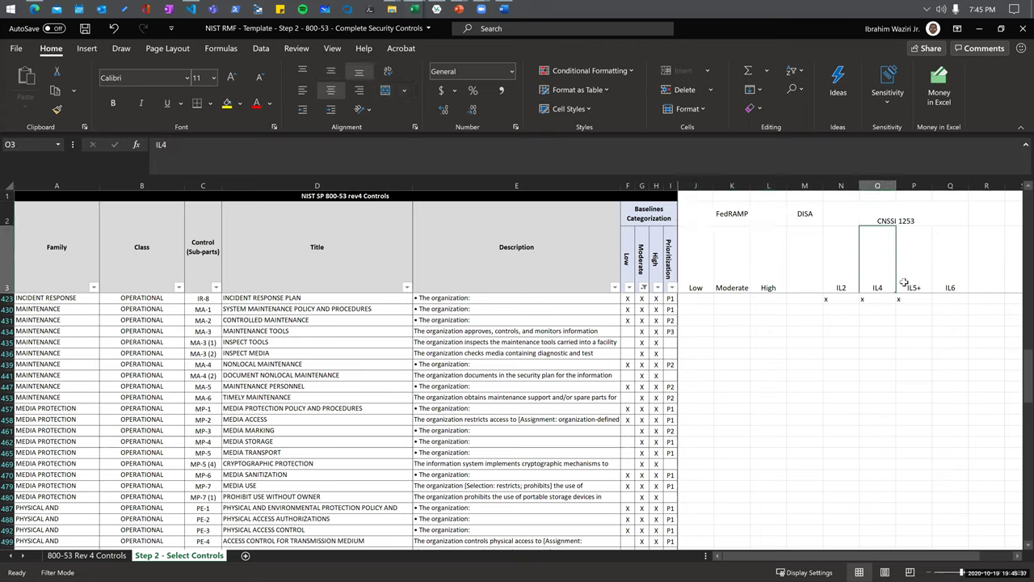
left_click(905, 282)
left_click(735, 221)
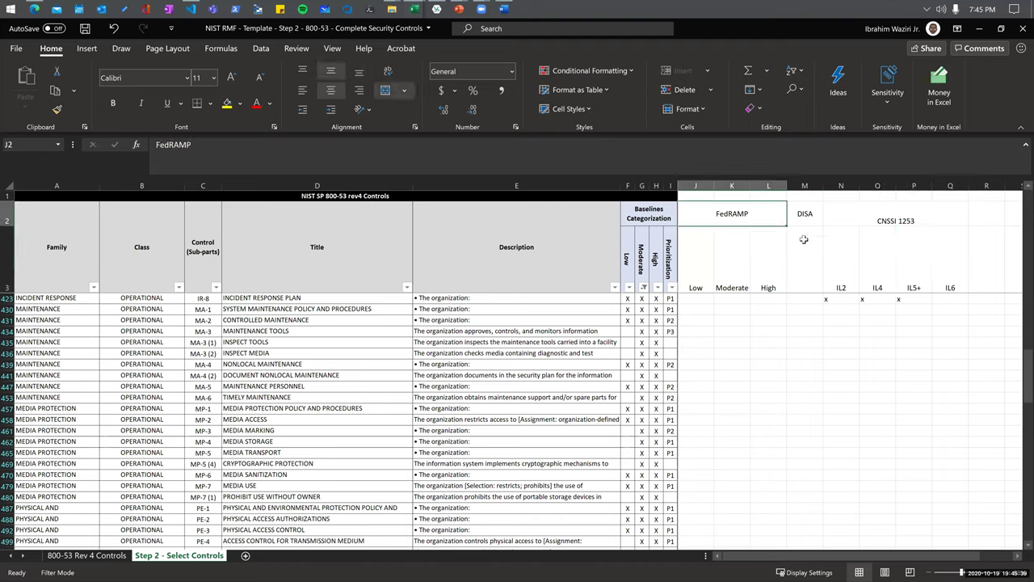
left_click(690, 279)
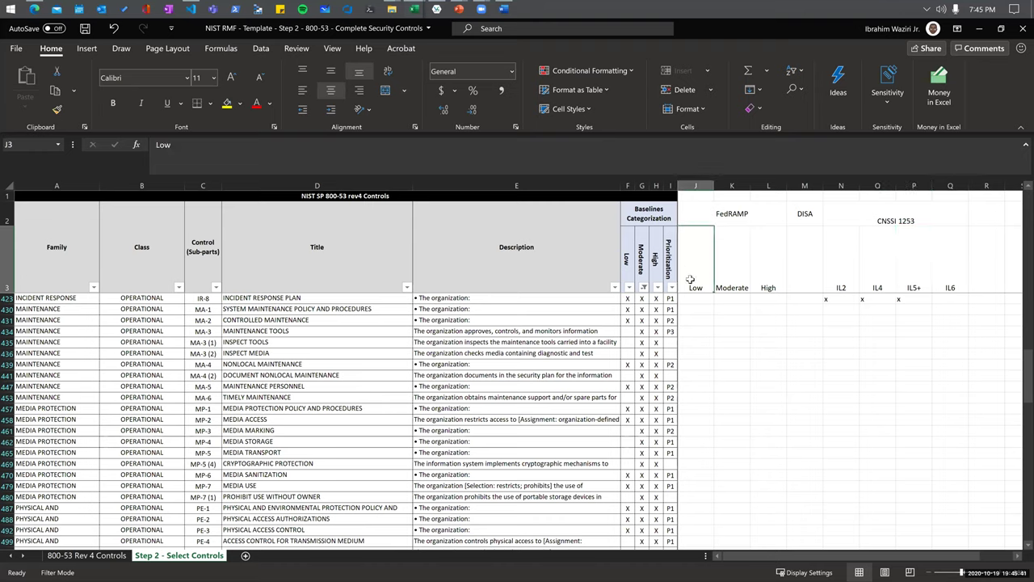
left_click(812, 216)
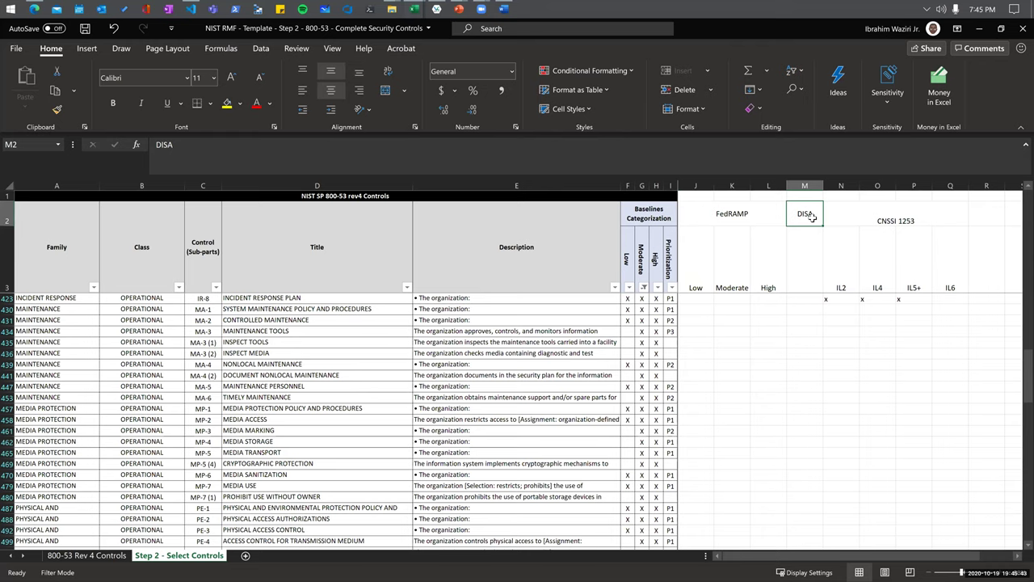
Rename the heading to 'DISA CC SRG' and autofit column M to fit it
double_click(813, 216)
type("SRG")
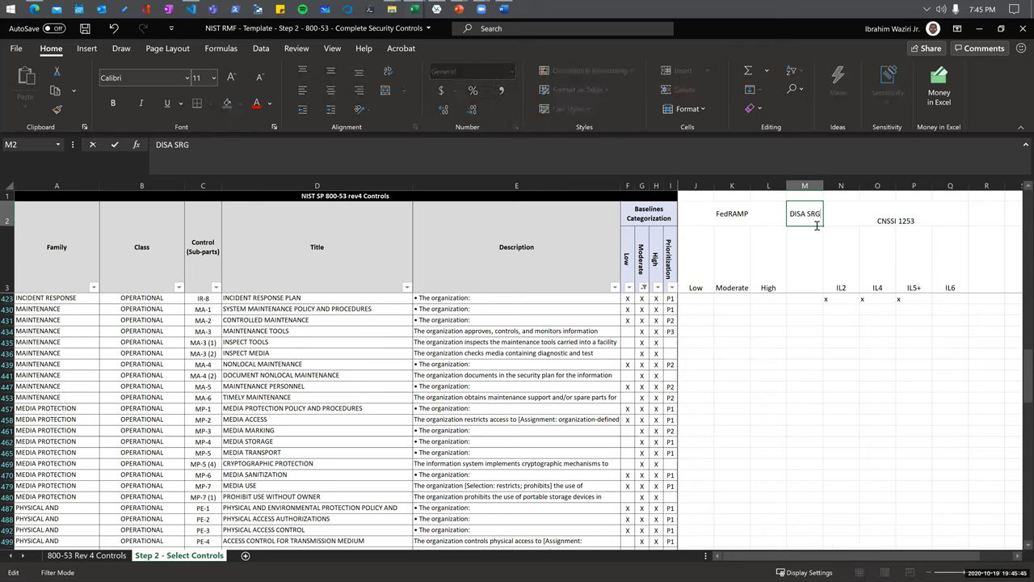
type("CC")
left_click(795, 276)
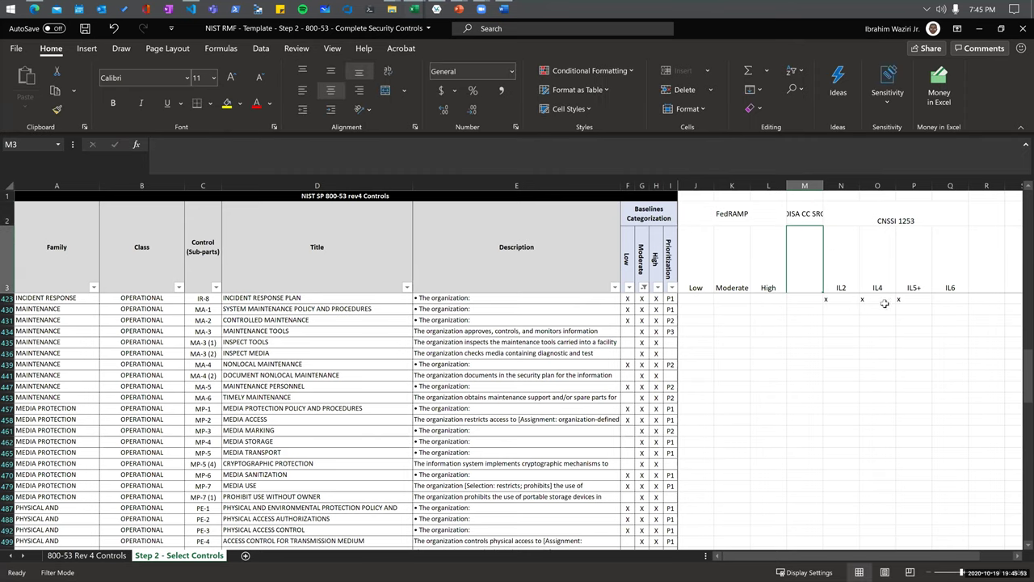
left_click(759, 220)
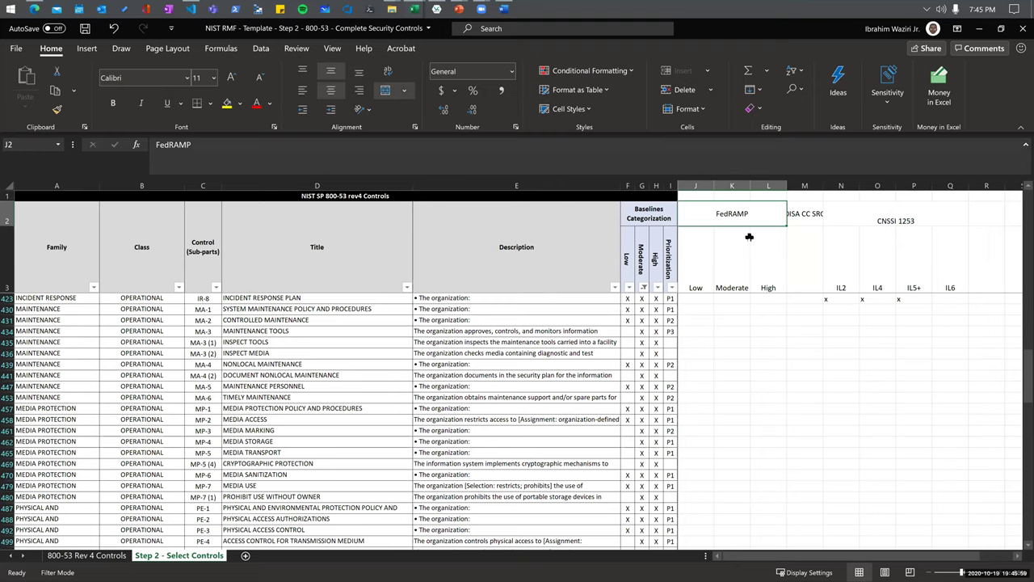
double_click(822, 186)
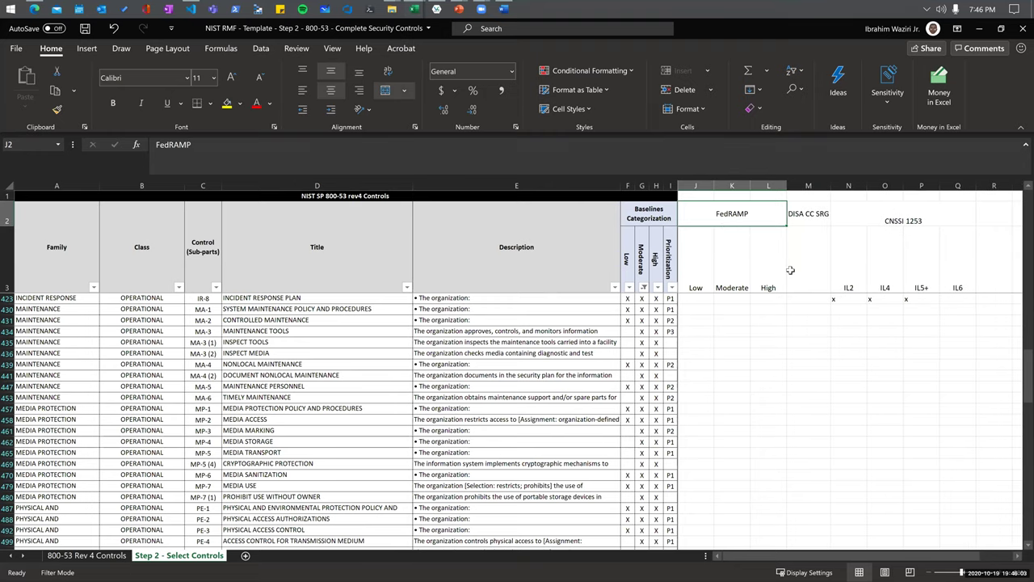
left_click(808, 216)
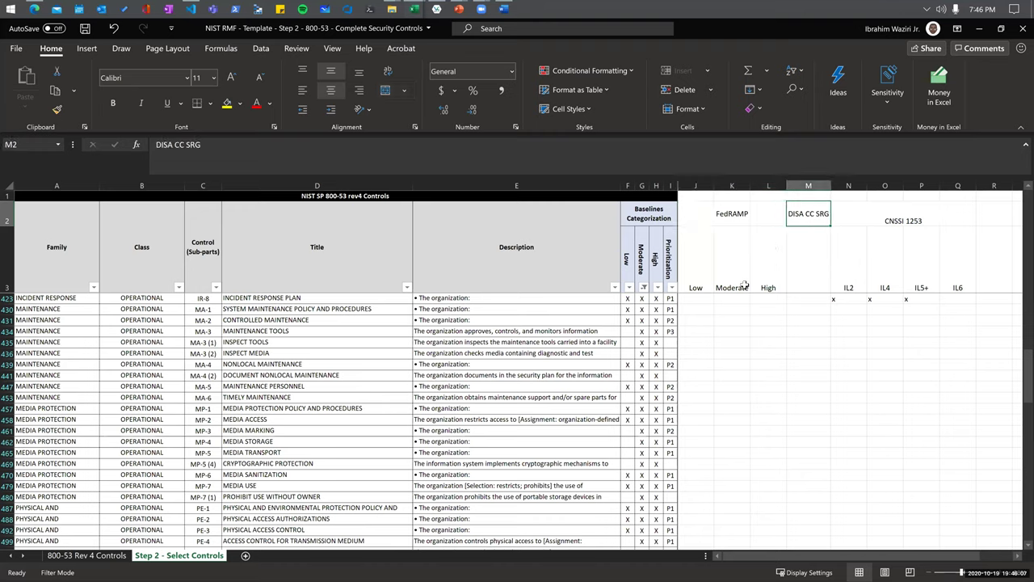
left_click(762, 212, "shift")
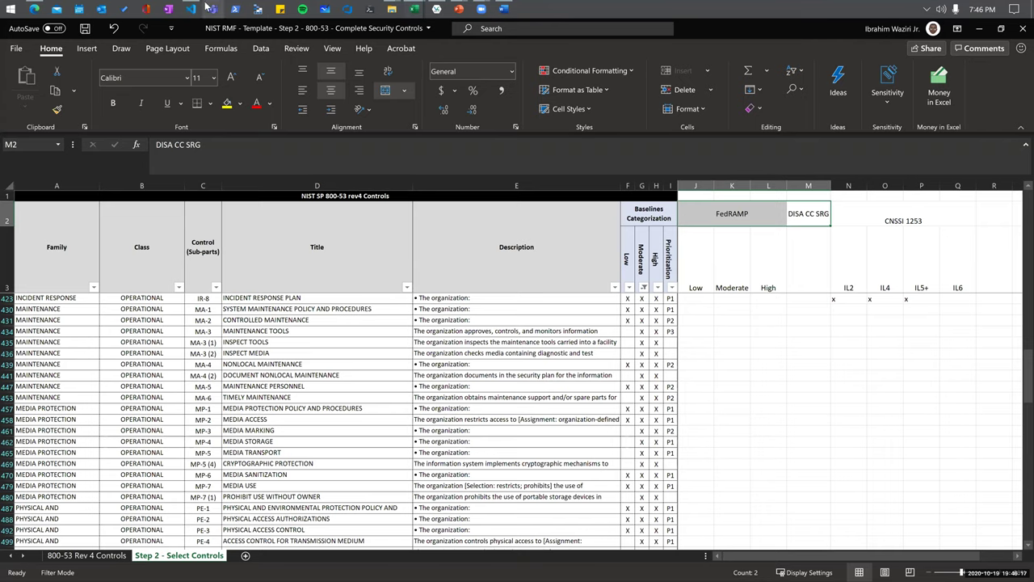
In the browser, change the Google query to 'aws nist spreadsheet' and run it
key("alt+Tab")
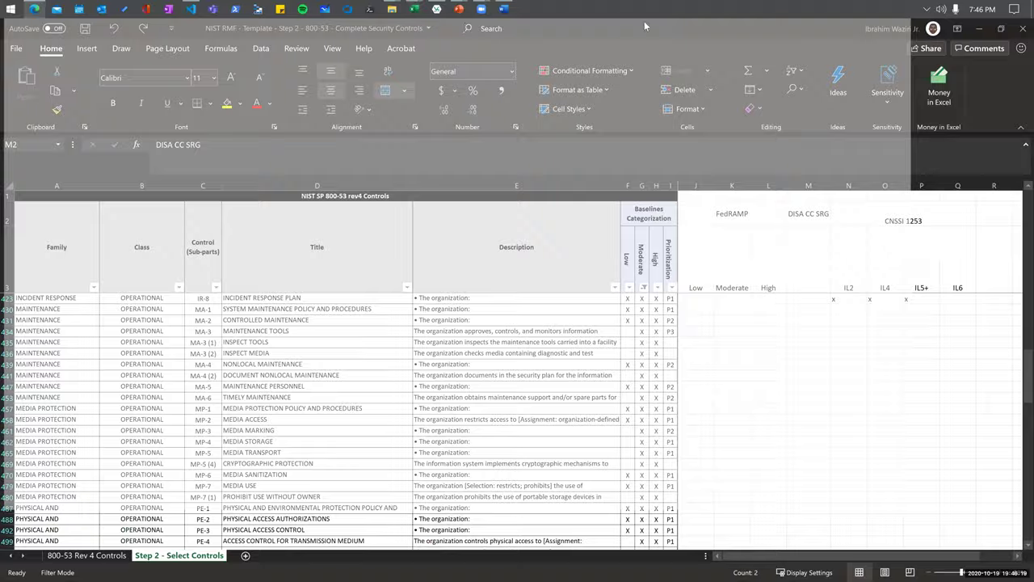
left_click(764, 31)
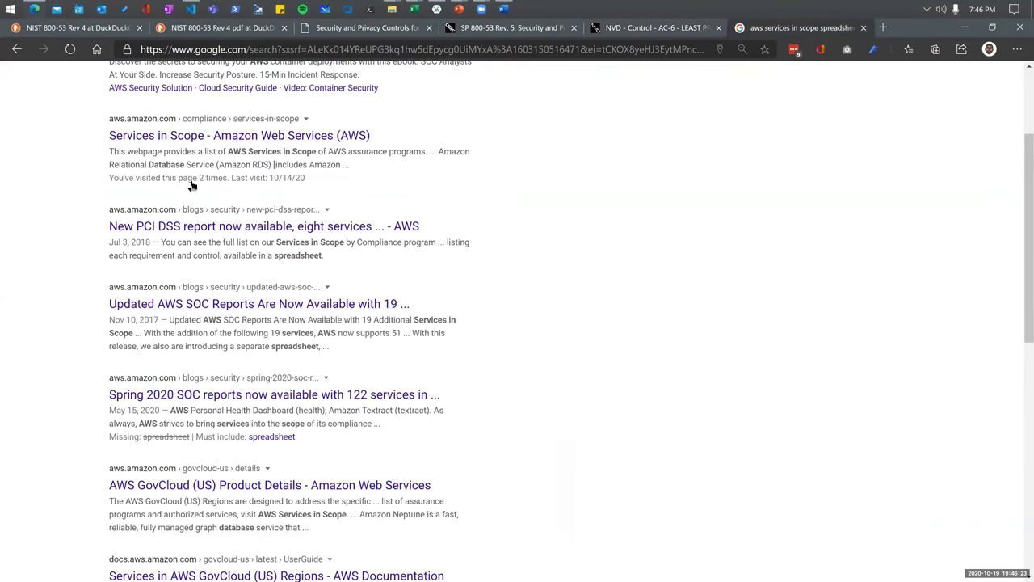
scroll(192, 185, "up", 2)
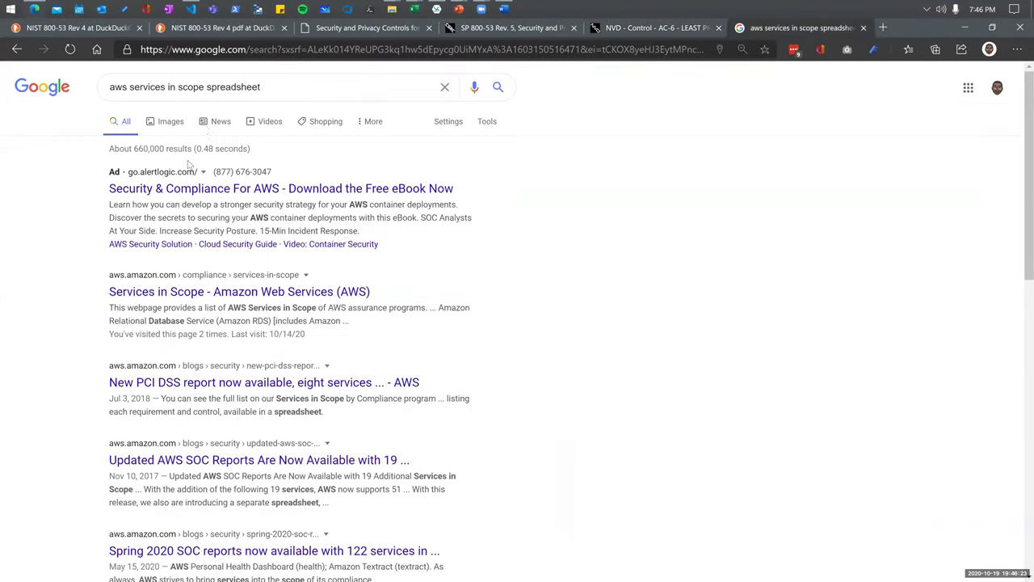
left_click(283, 86)
double_click(200, 86)
left_click_drag(165, 86, 130, 84)
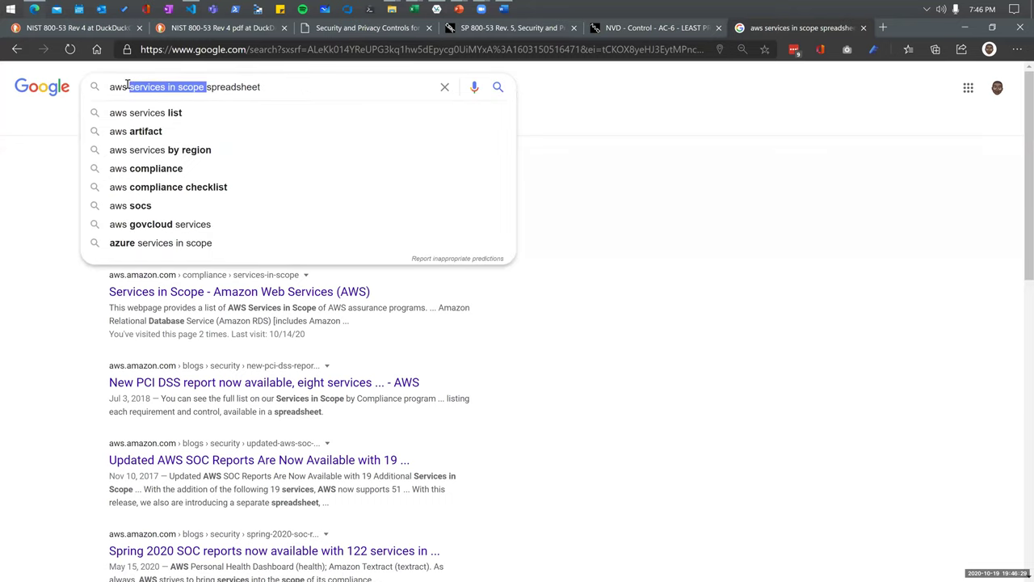
key("BackSpace")
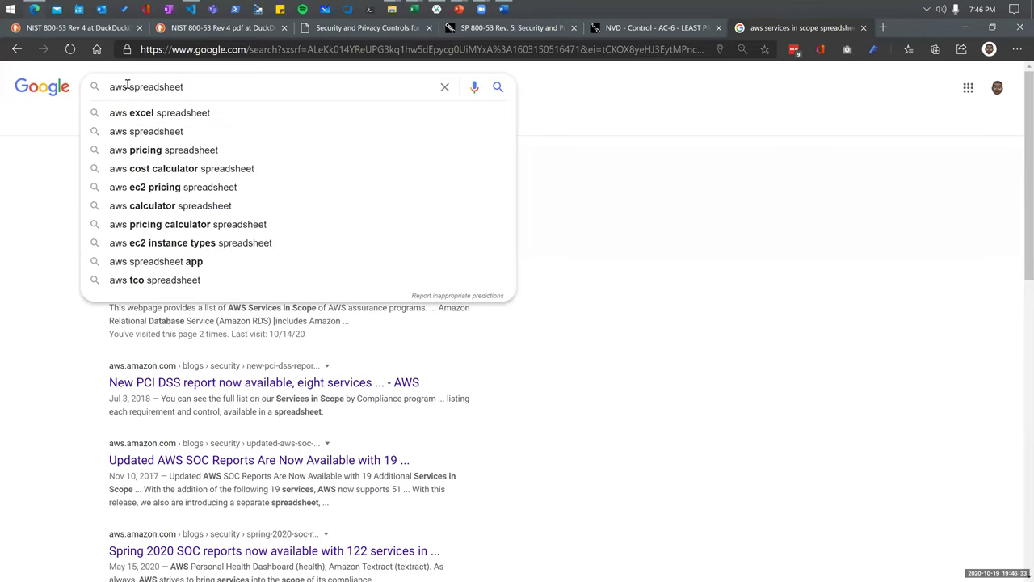
type("nist")
key("Return")
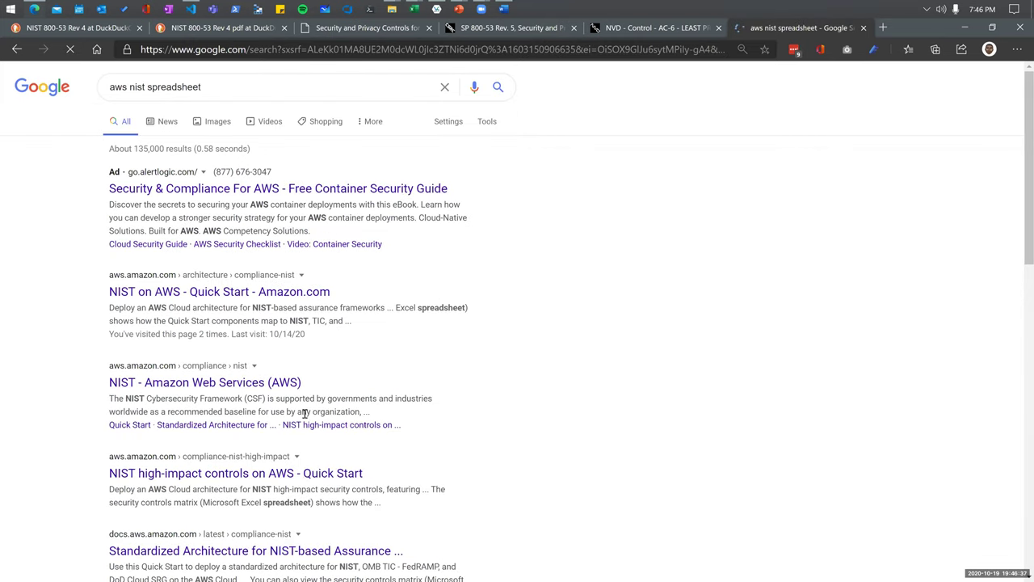
Open the NIST high-impact controls result in a new tab and open the downloaded controls matrix workbook
scroll(301, 434, "down", 3)
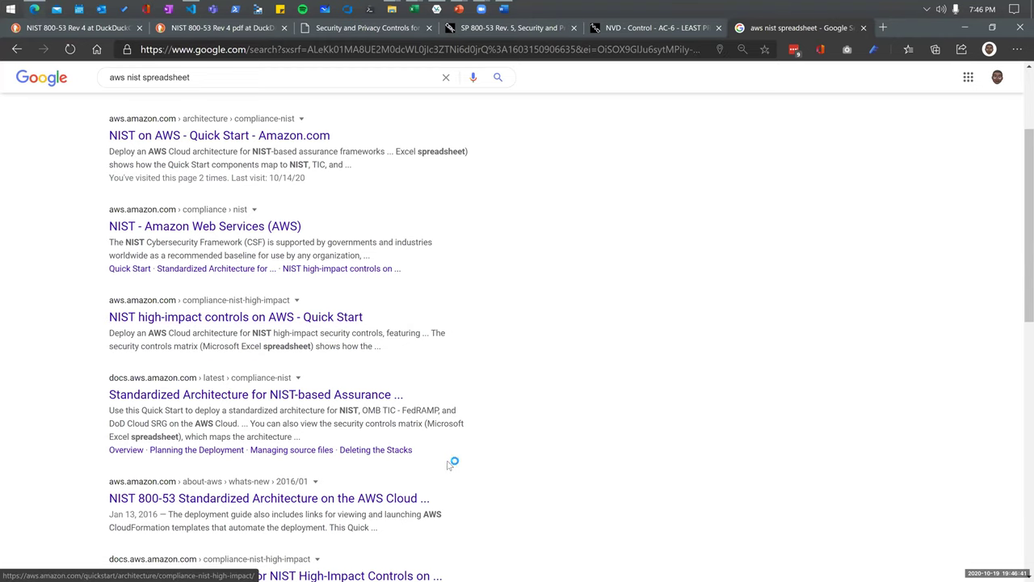
scroll(171, 434, "up", 1)
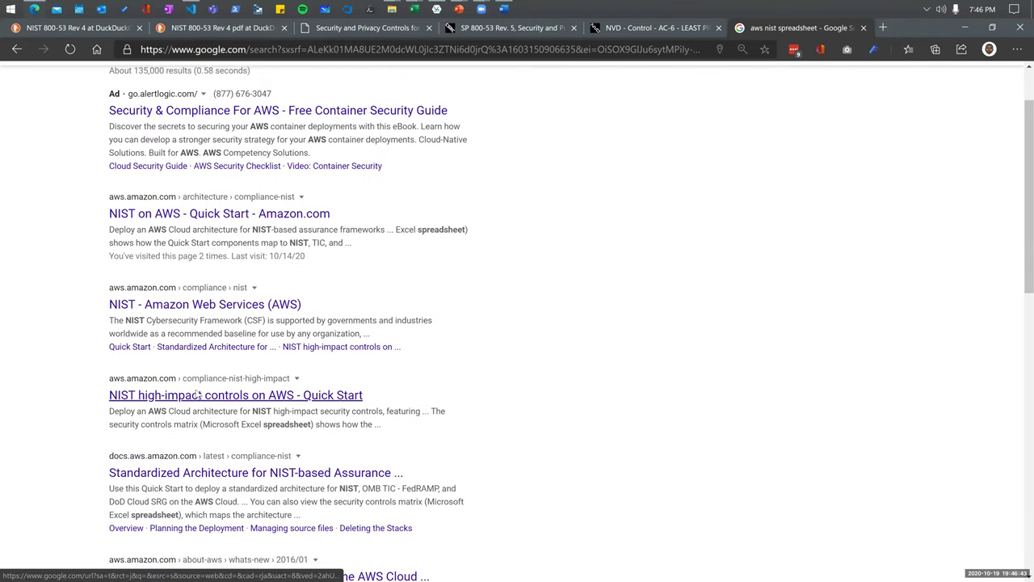
right_click(195, 394)
left_click(270, 202)
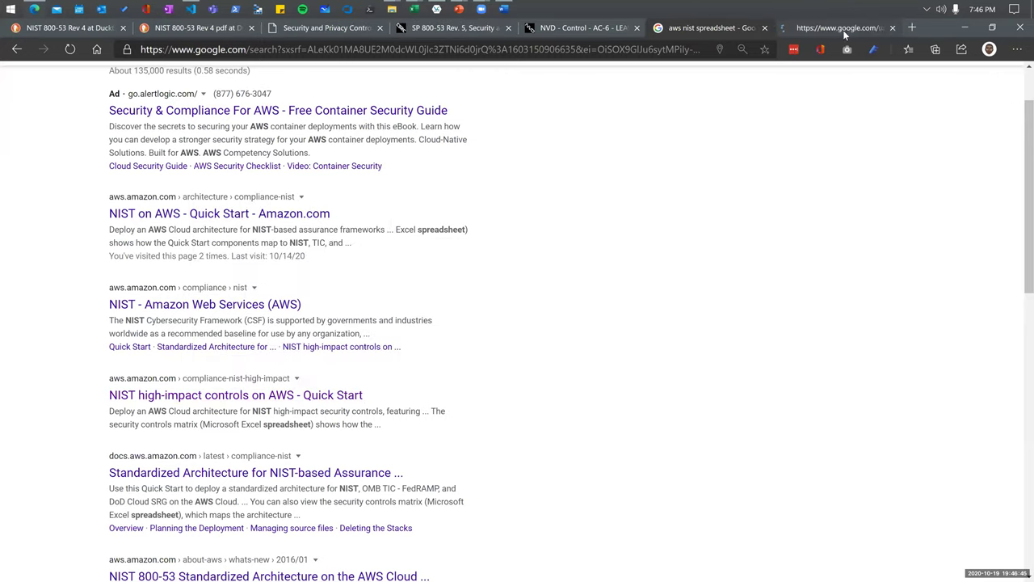
key("ctrl+Tab")
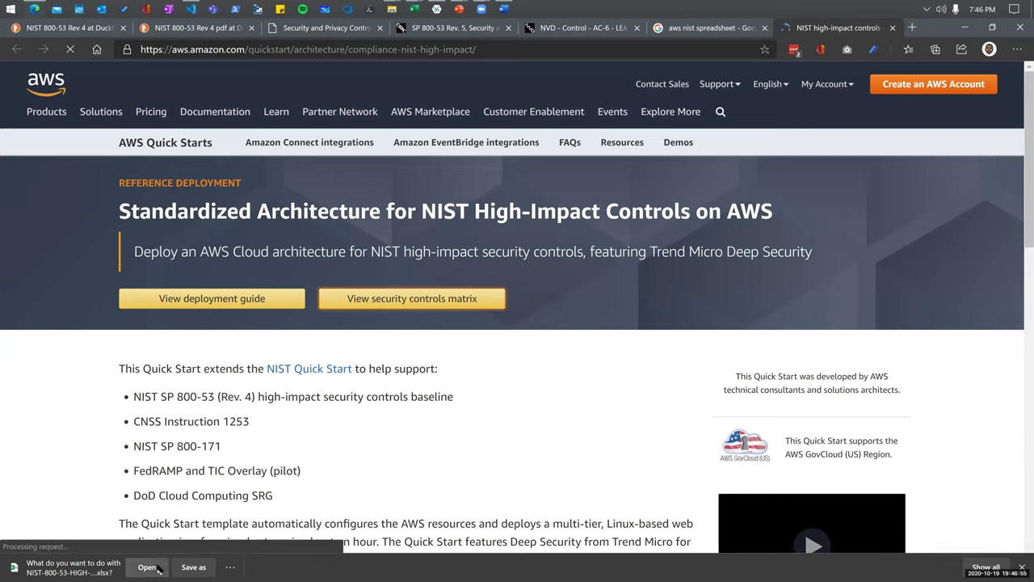
left_click(148, 567)
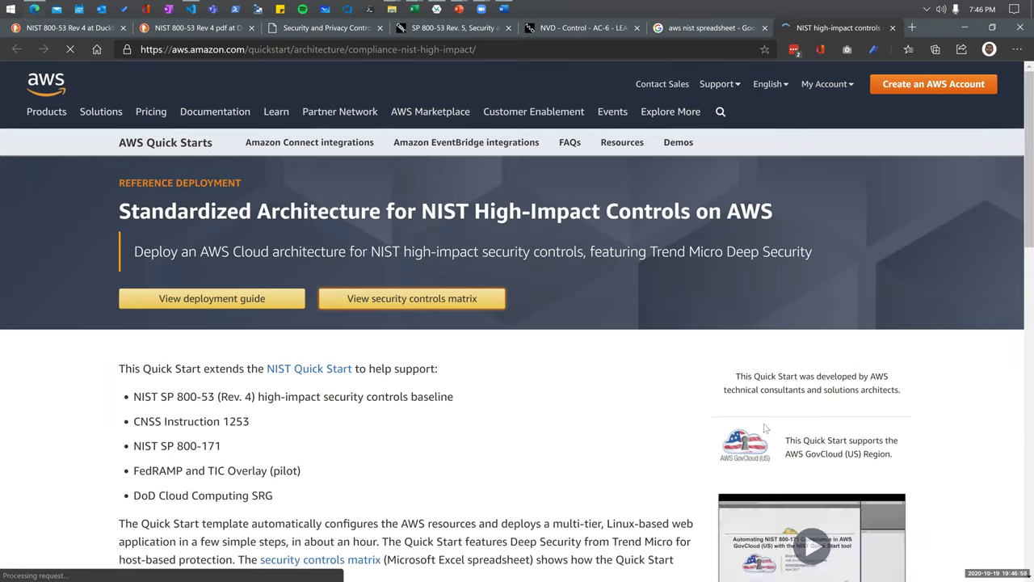
key("alt+Tab")
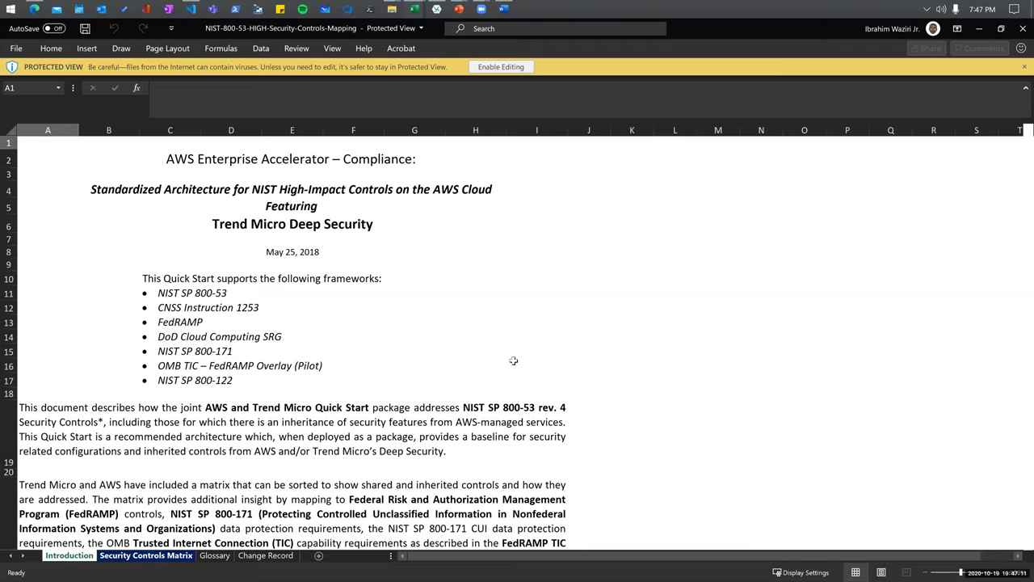
Go to the Security Controls Matrix sheet, enable editing and select the whole sheet
key("ctrl+Page_Down")
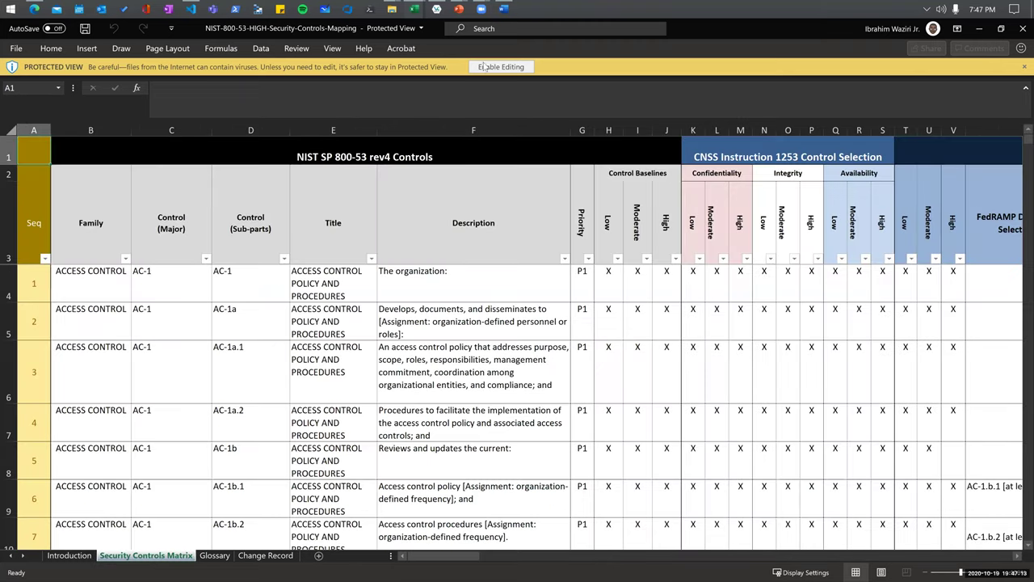
key("ctrl+a")
left_click(492, 67)
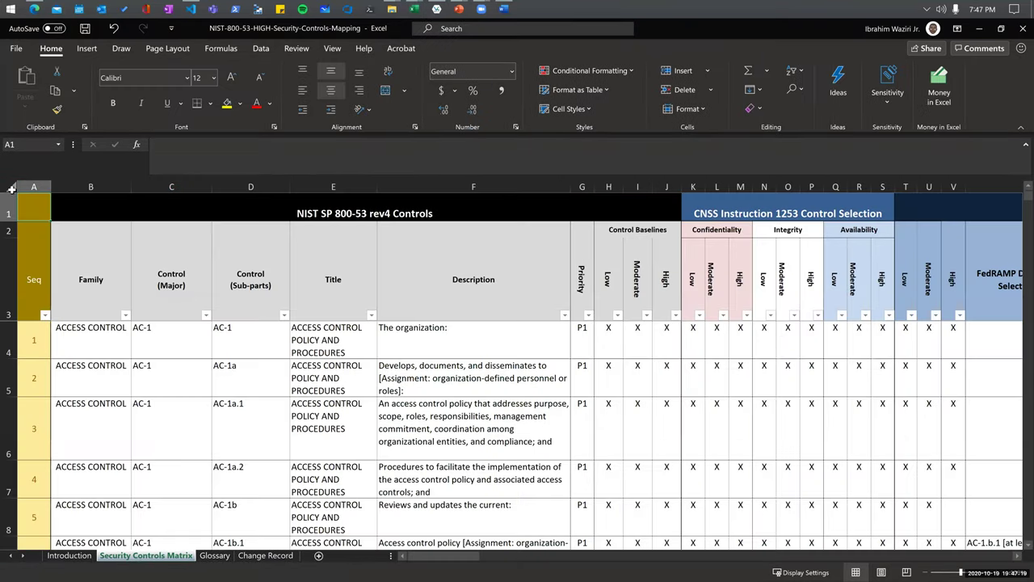
left_click(10, 189)
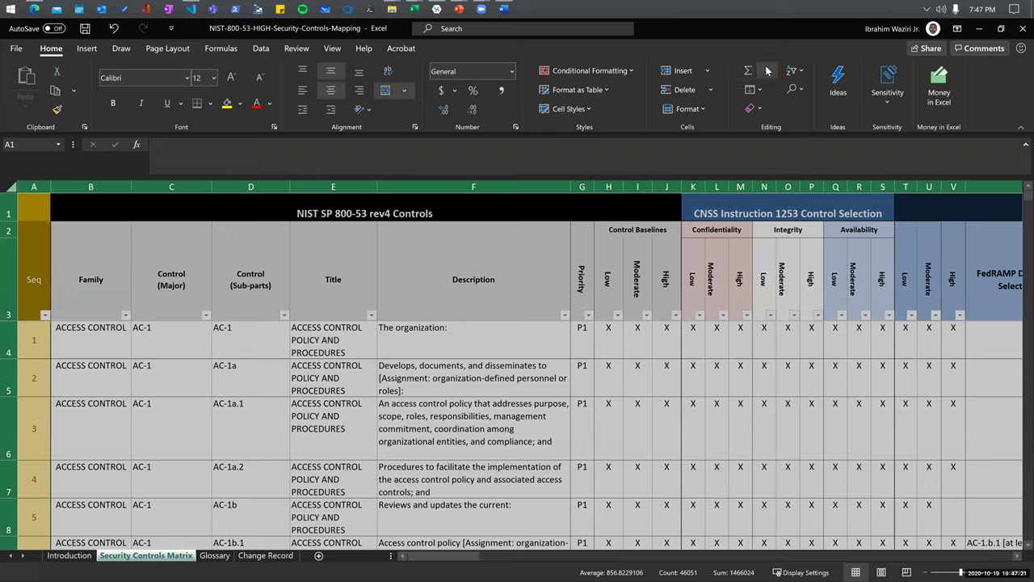
Set the row height of all rows to 15
left_click(761, 89)
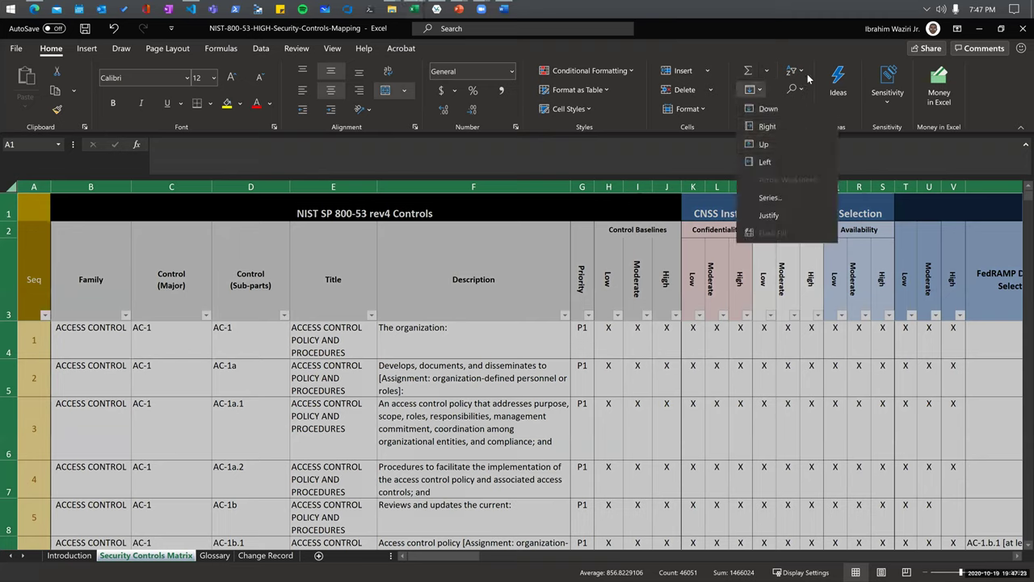
key("Escape")
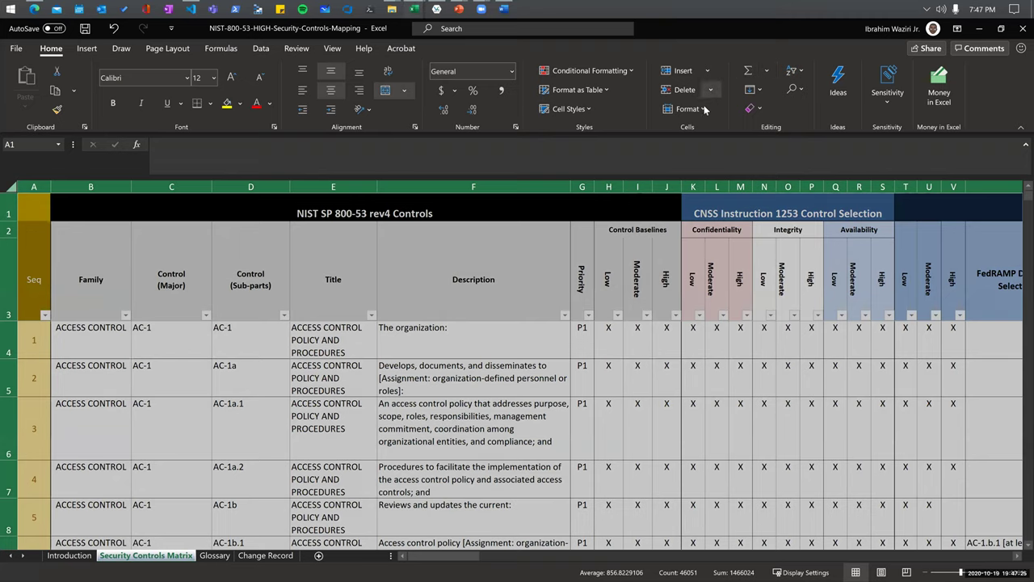
left_click(702, 109)
left_click(704, 146)
type("15")
key("Return")
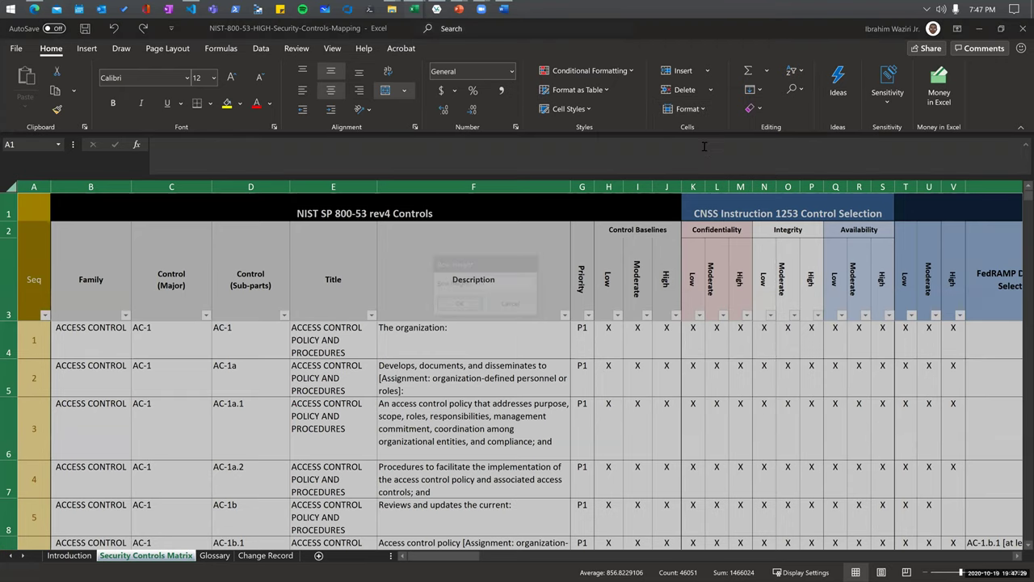
Middle-align the header text, enlarge row 3 to 63 pt and zoom out one step
left_click(329, 72)
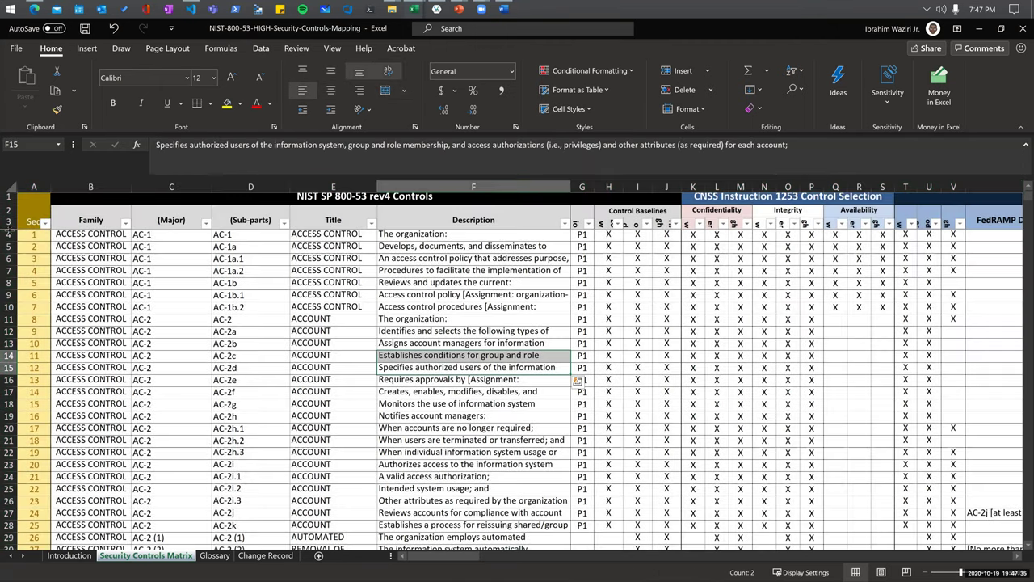
left_click_drag(5, 212, 5, 212)
left_click_drag(5, 267, 5, 267)
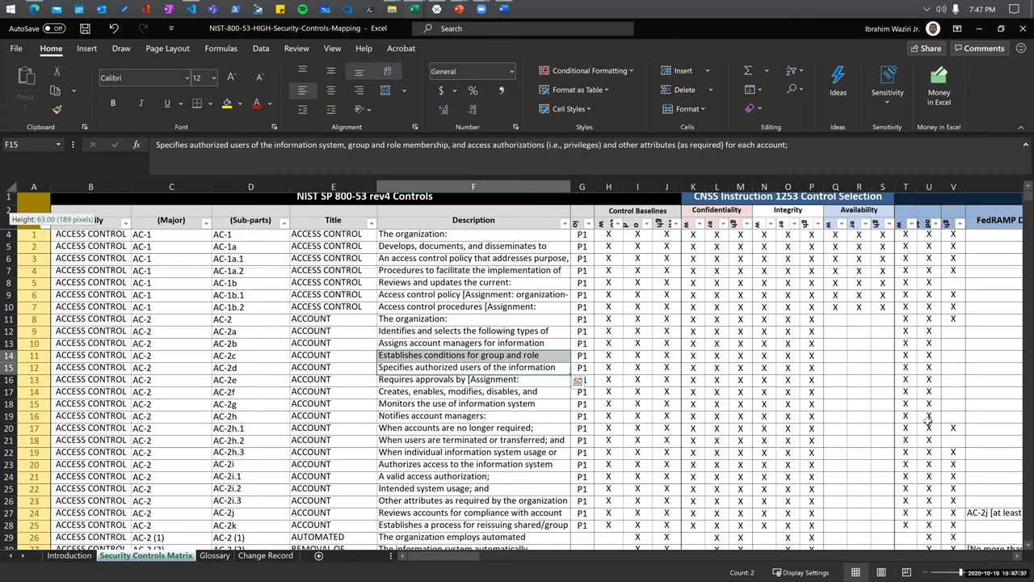
left_click(925, 572)
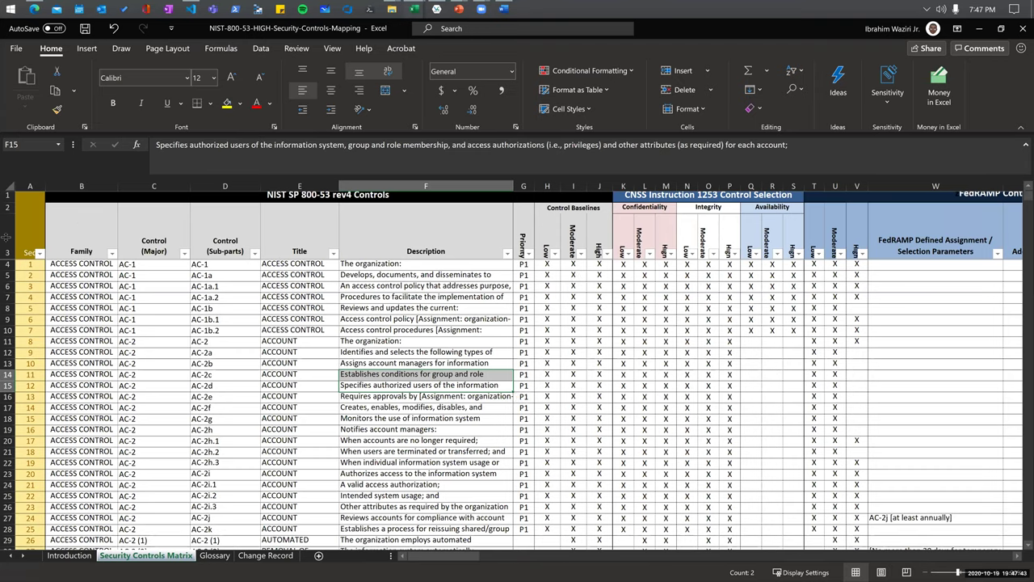
Check the Low, Moderate, NIST rev4 and CNSS 1253 header cells and the AC-1a.1 CNSS marks
left_click(575, 242)
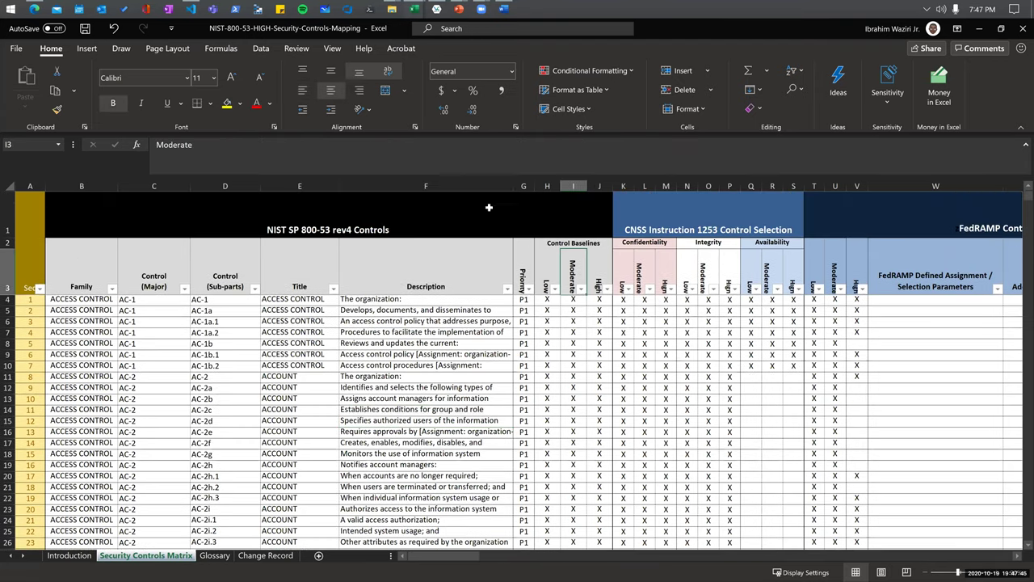
left_click(461, 222)
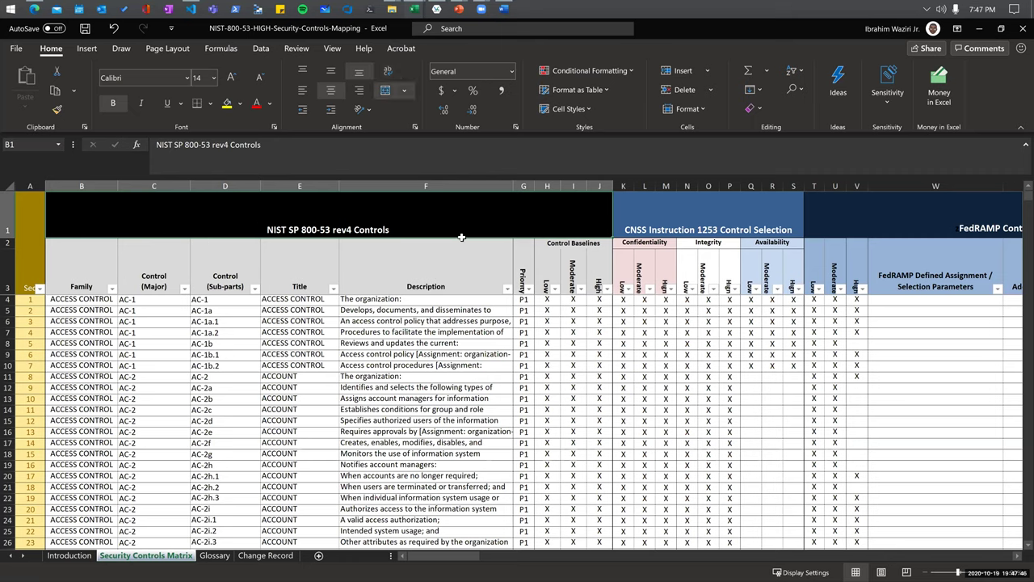
left_click(555, 256)
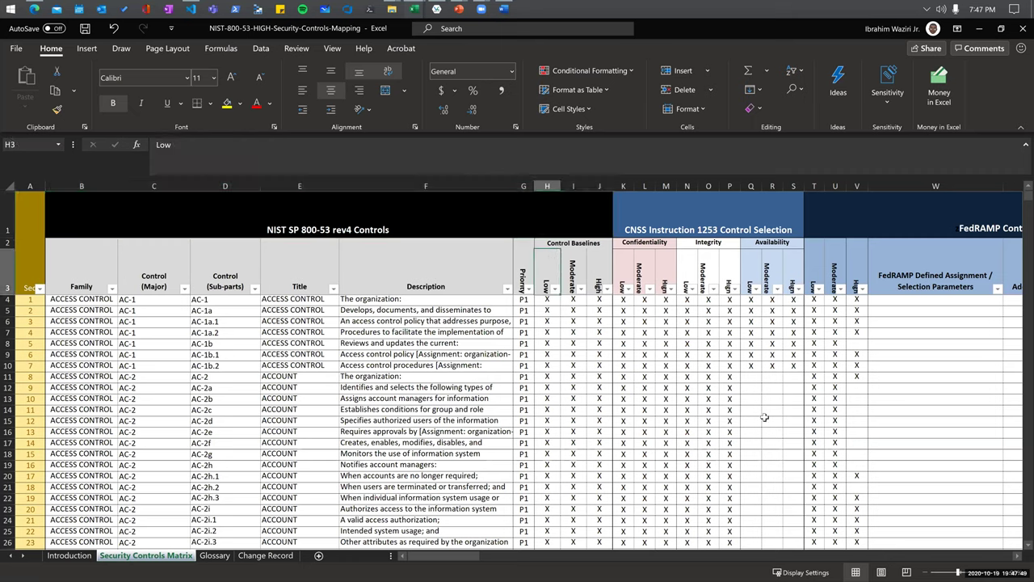
left_click(671, 231)
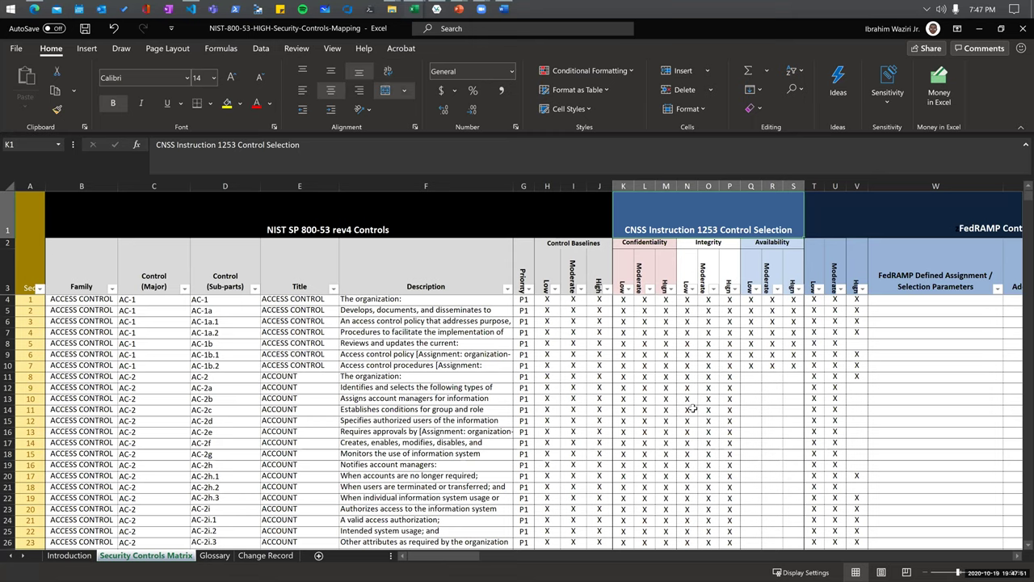
left_click(627, 269)
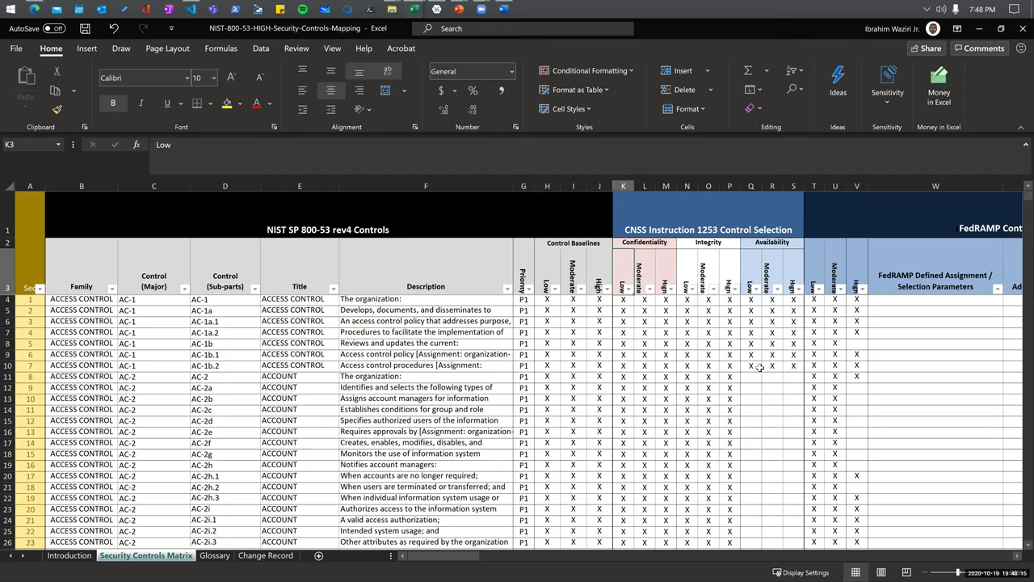
left_click(638, 229)
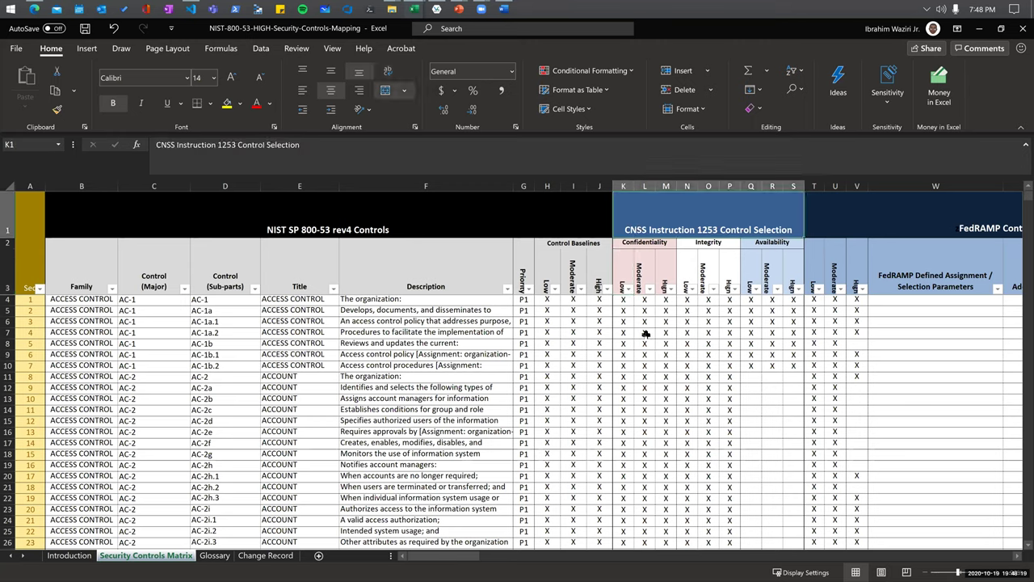
left_click_drag(650, 321, 731, 322)
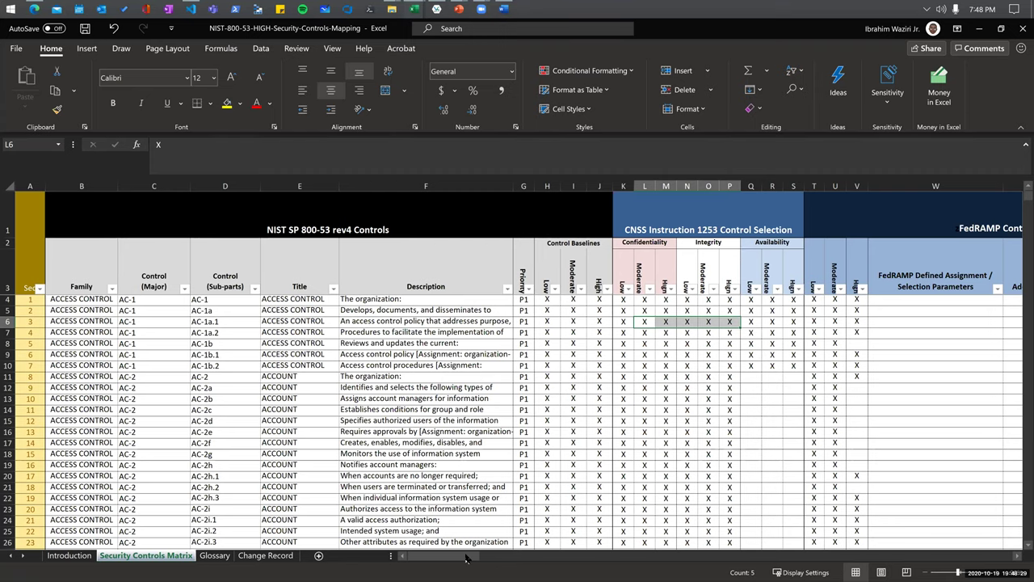
left_click_drag(489, 555, 565, 566)
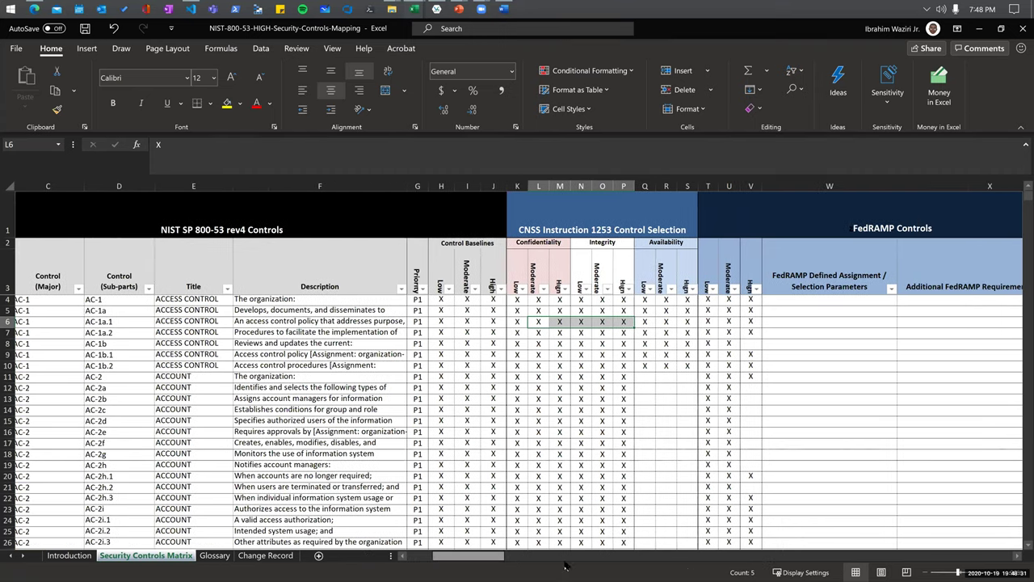
scroll(380, 407, "right", 5)
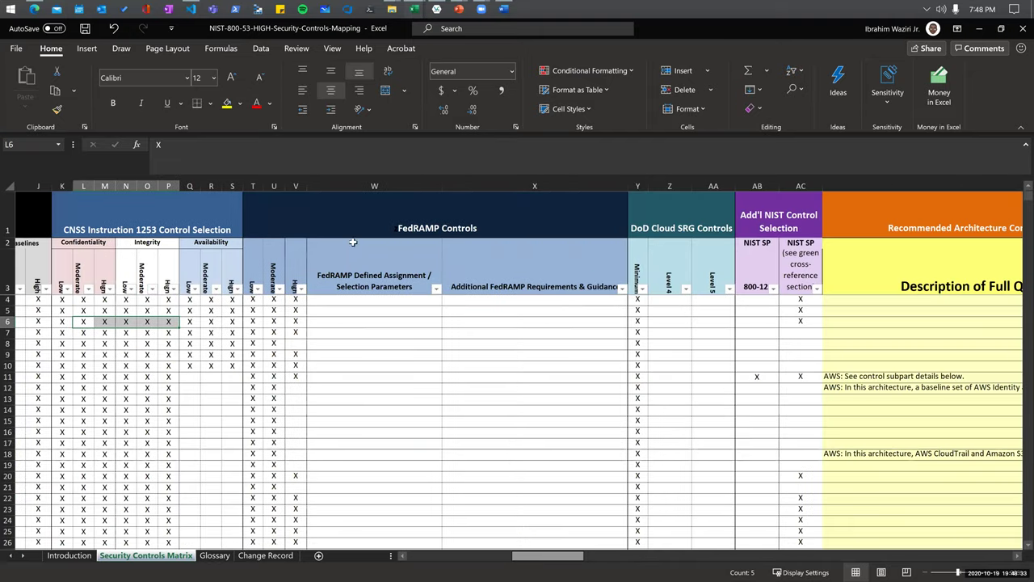
left_click(250, 270)
key("Right")
key("Right")
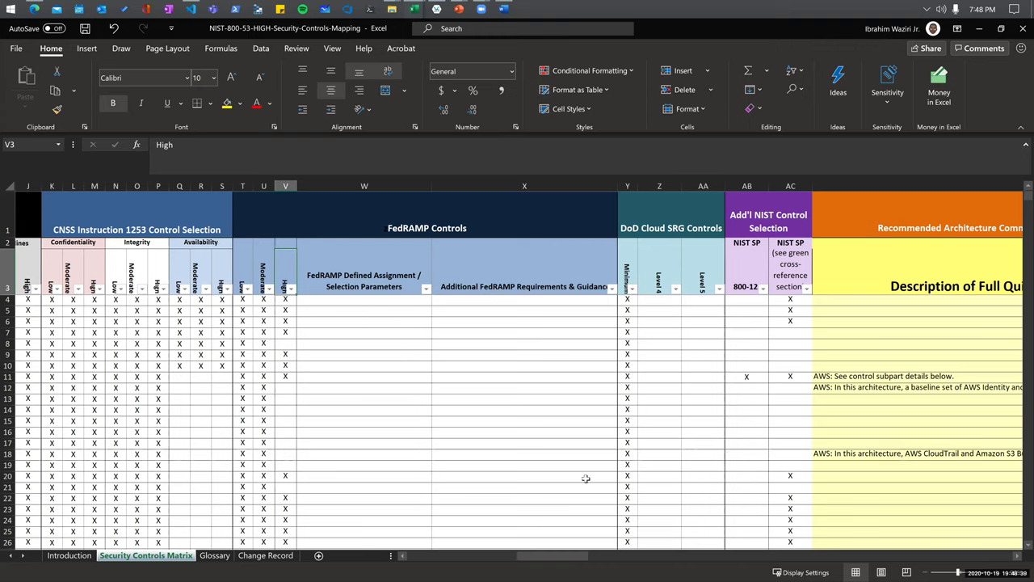
left_click(638, 224)
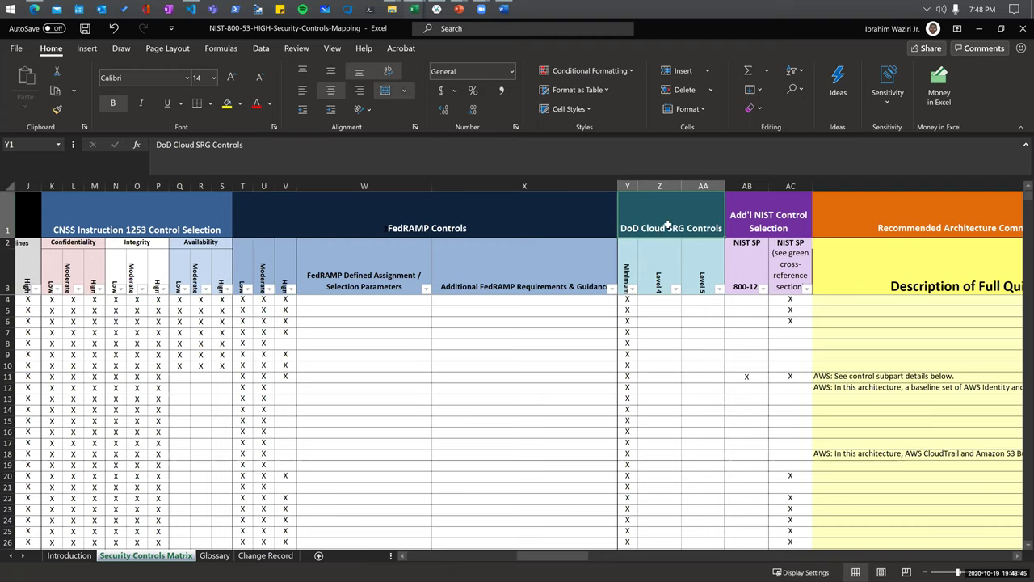
left_click(630, 258)
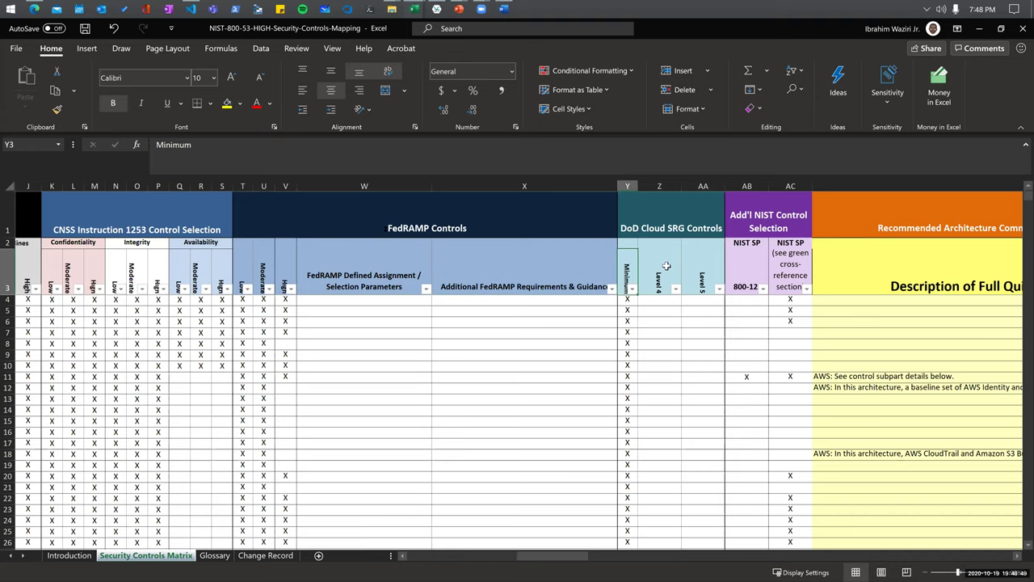
left_click(666, 268)
left_click(706, 276)
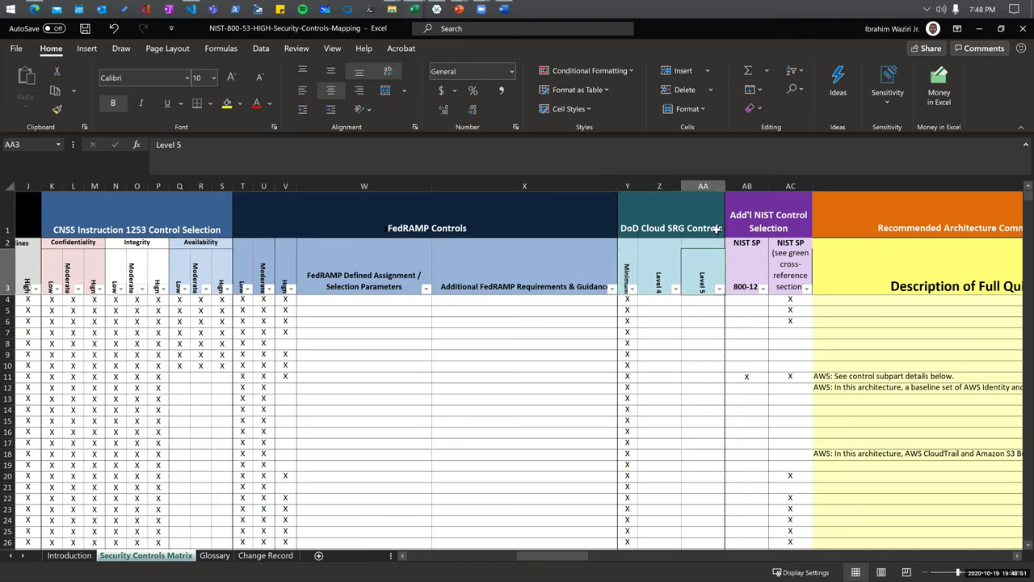
Insert a blank column at AB and select its header cells AB2:AB4
right_click(740, 185)
key("Escape")
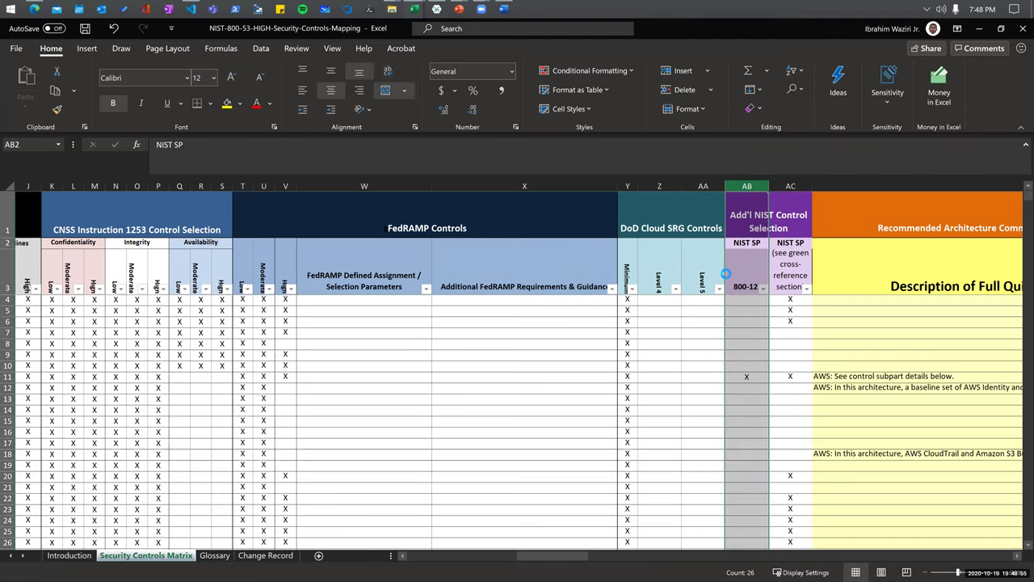
key("ctrl+shift+plus")
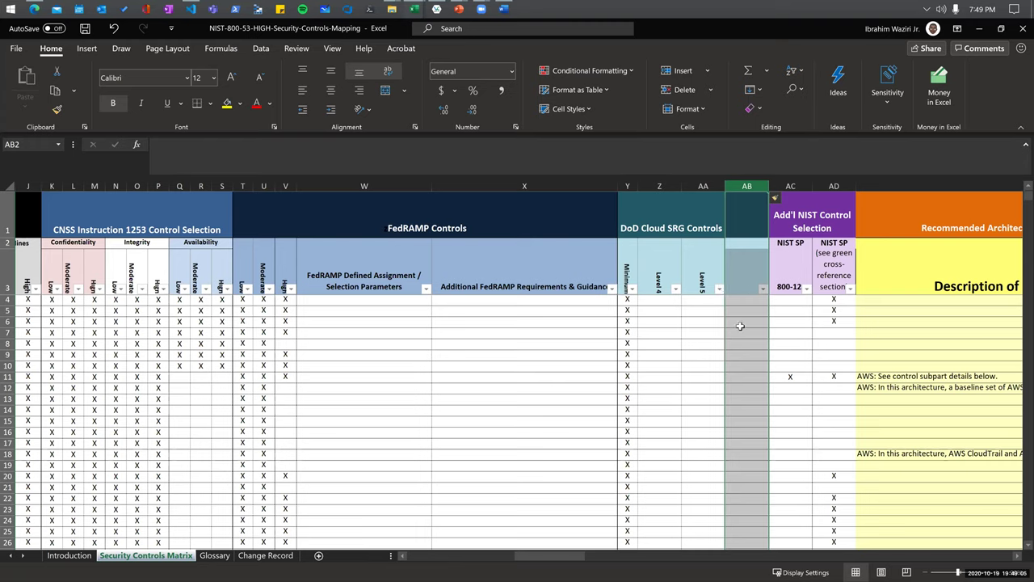
left_click(749, 245)
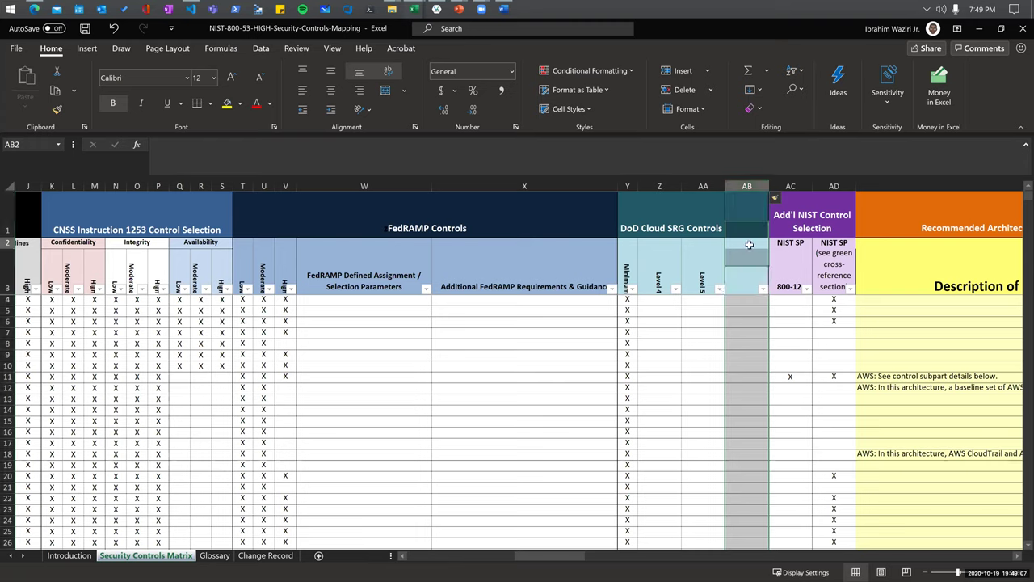
left_click_drag(748, 244, 743, 303)
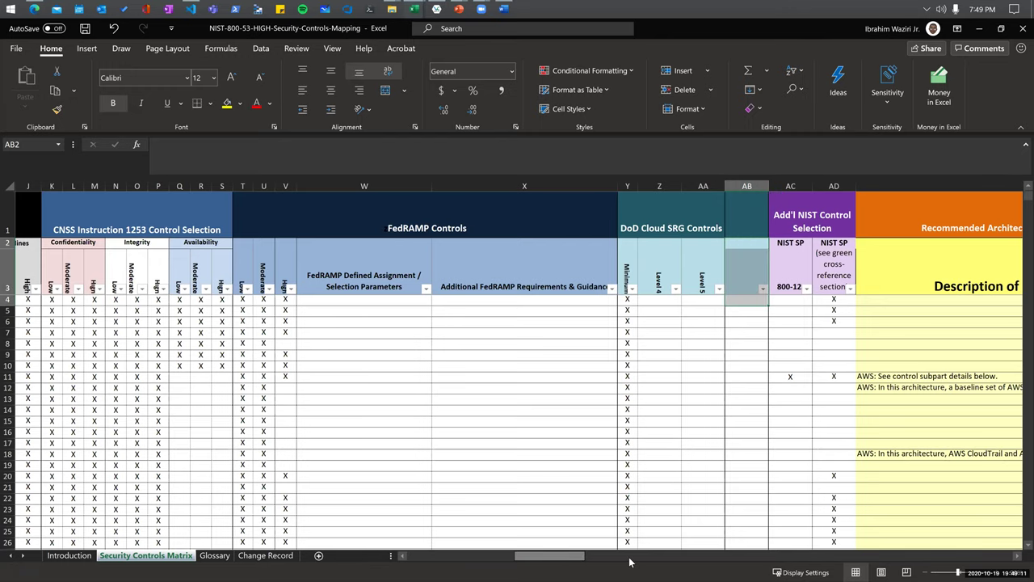
Inspect the new column's heading cell AB3 and its first data cell
scroll(630, 557, "right", 6)
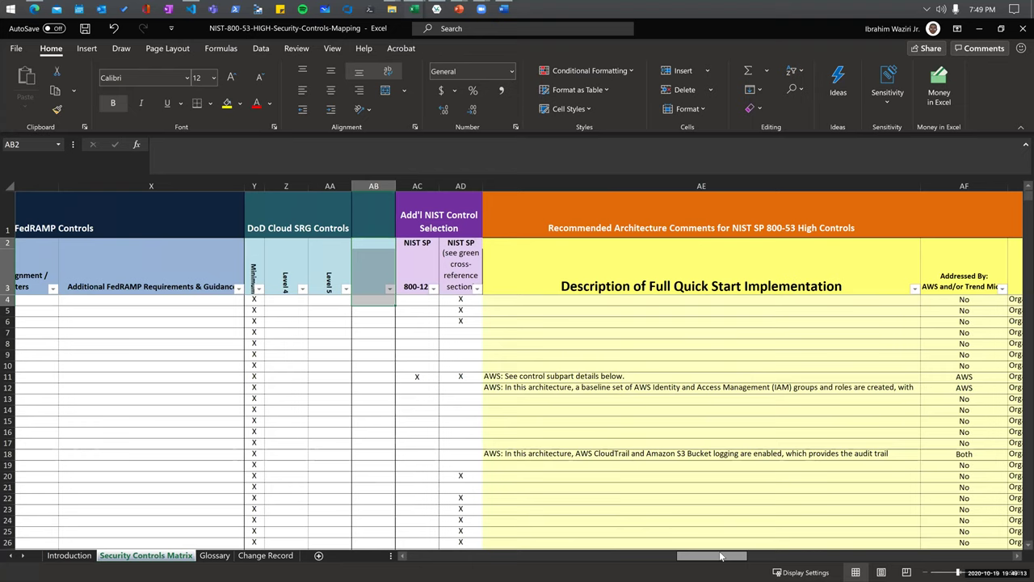
scroll(721, 556, "left", 1)
scroll(719, 557, "right", 2)
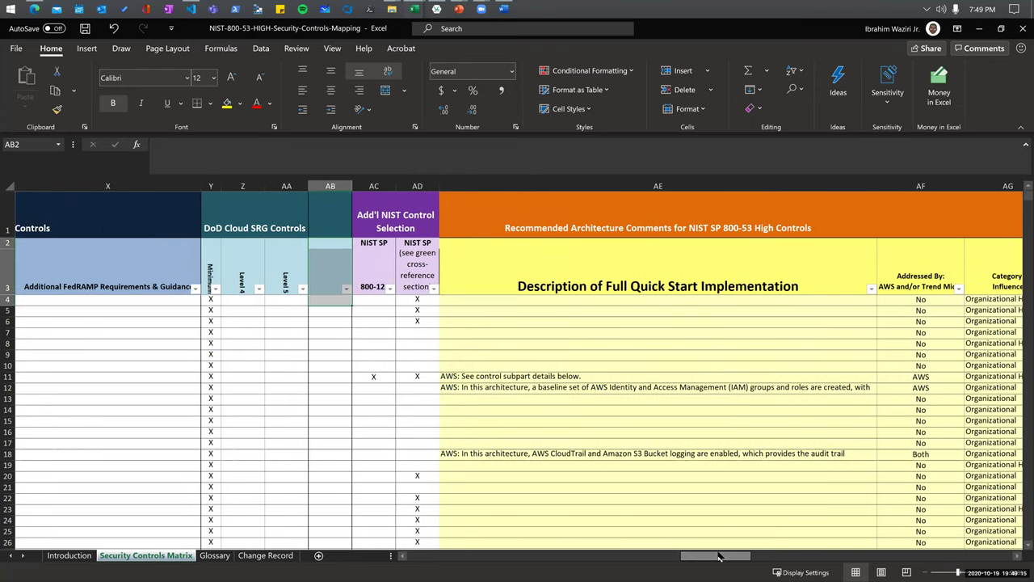
left_click(339, 307)
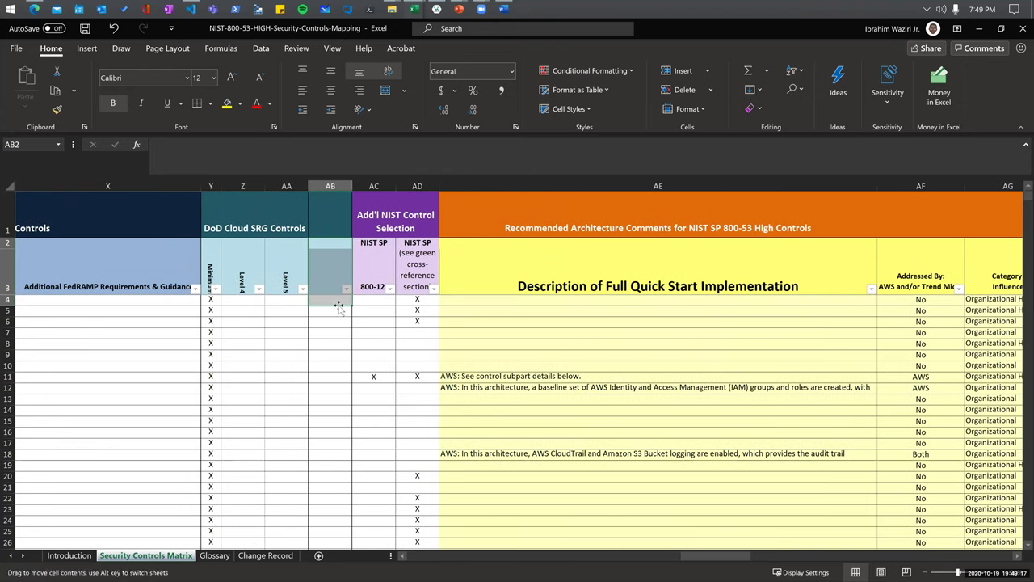
left_click(331, 273)
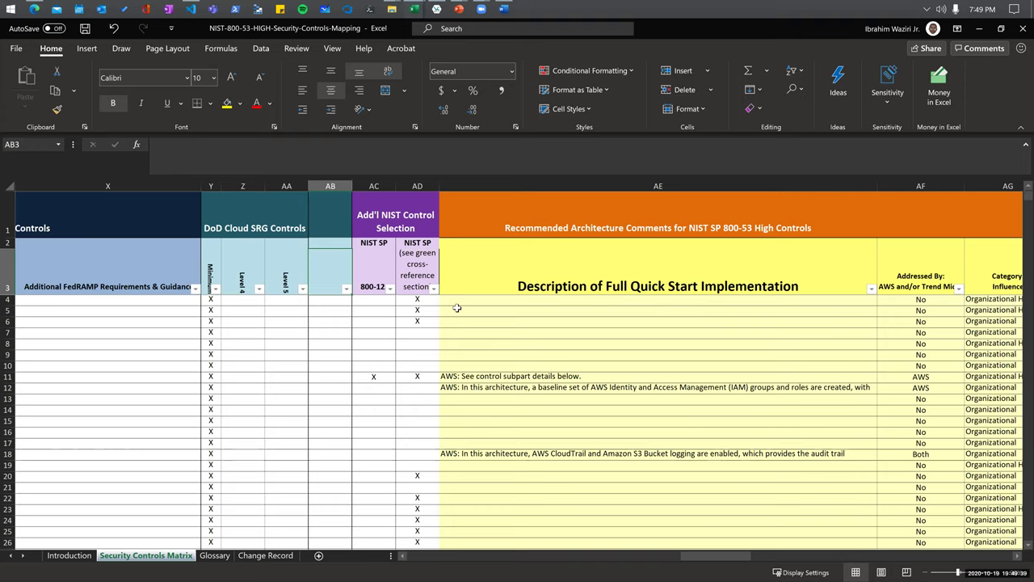
left_click(328, 300)
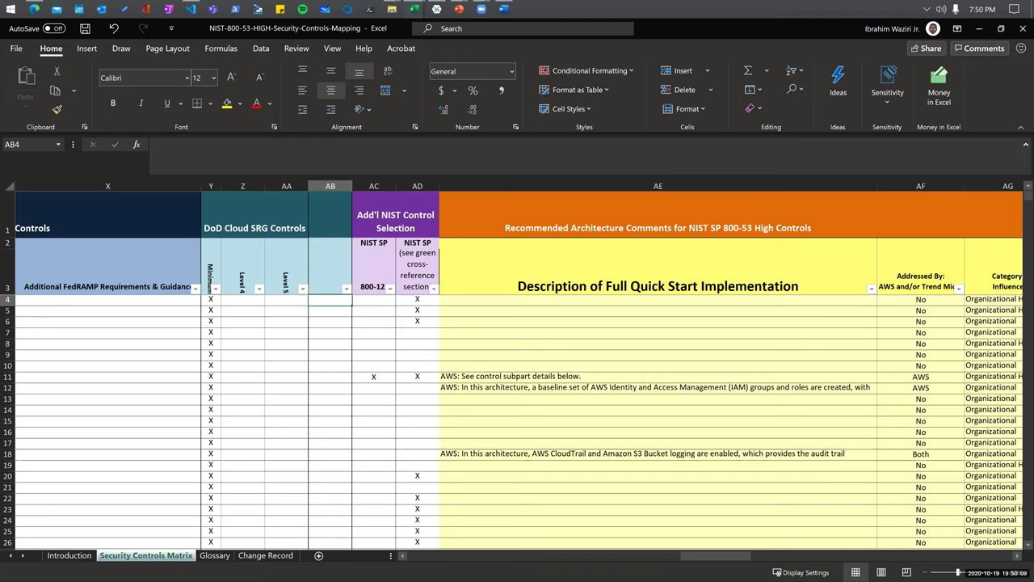
left_click(302, 467)
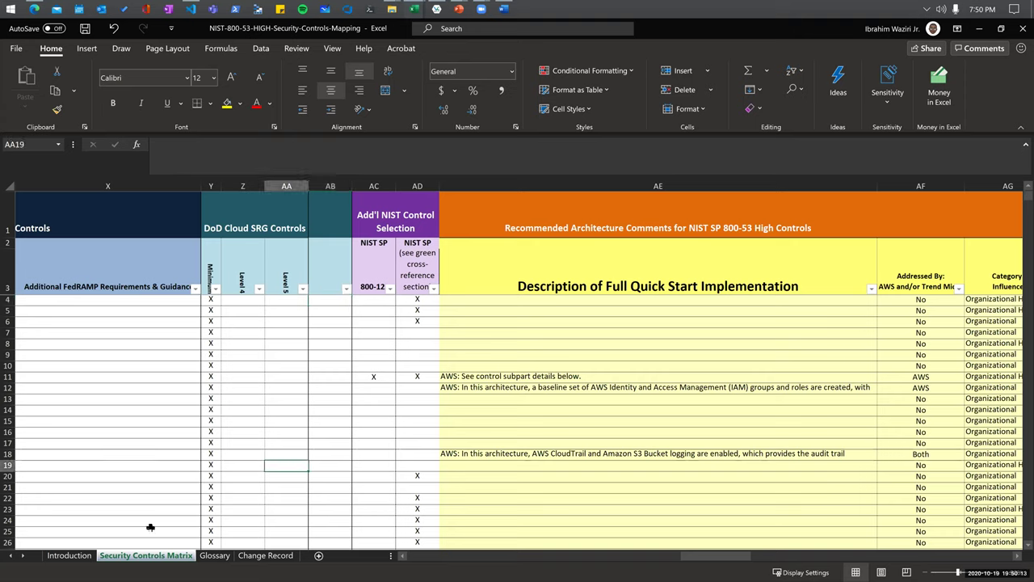
left_click(323, 276)
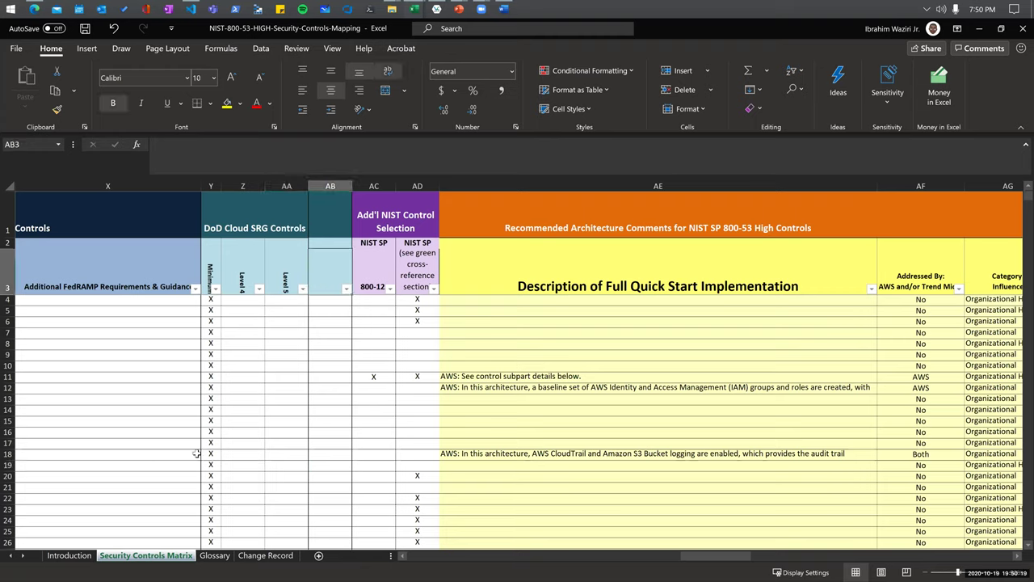
left_click(431, 558)
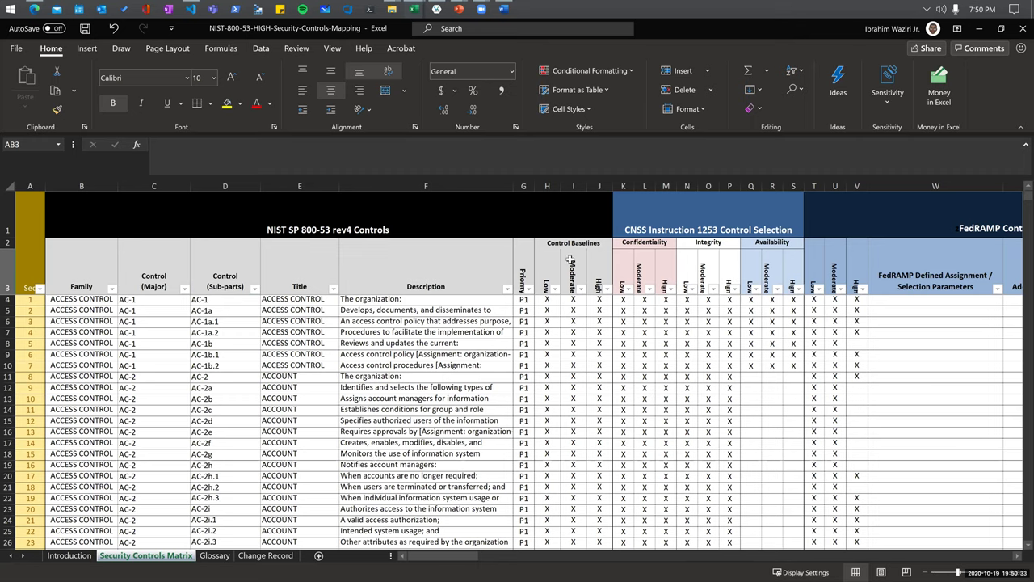
left_click(445, 365)
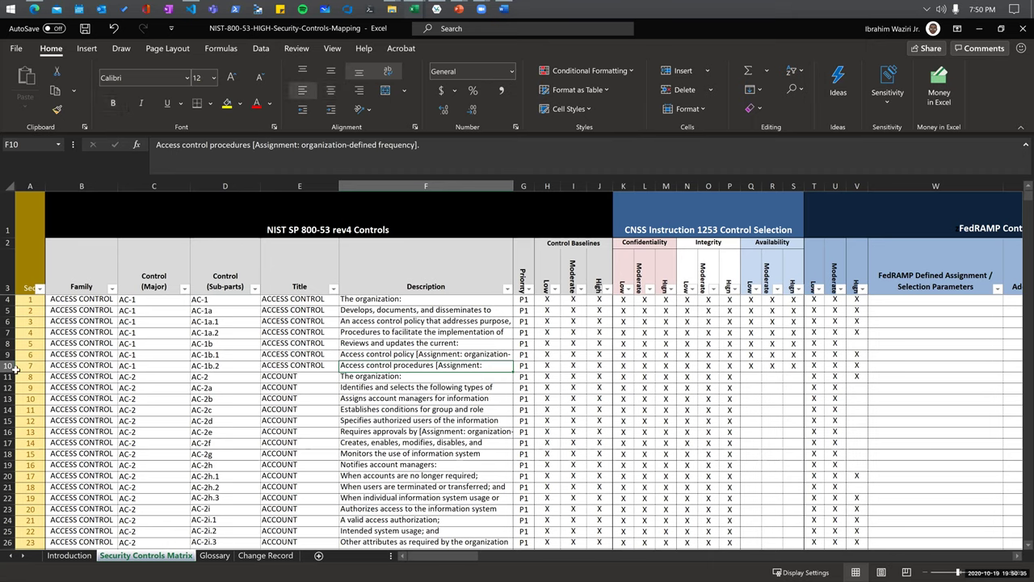
left_click(50, 376)
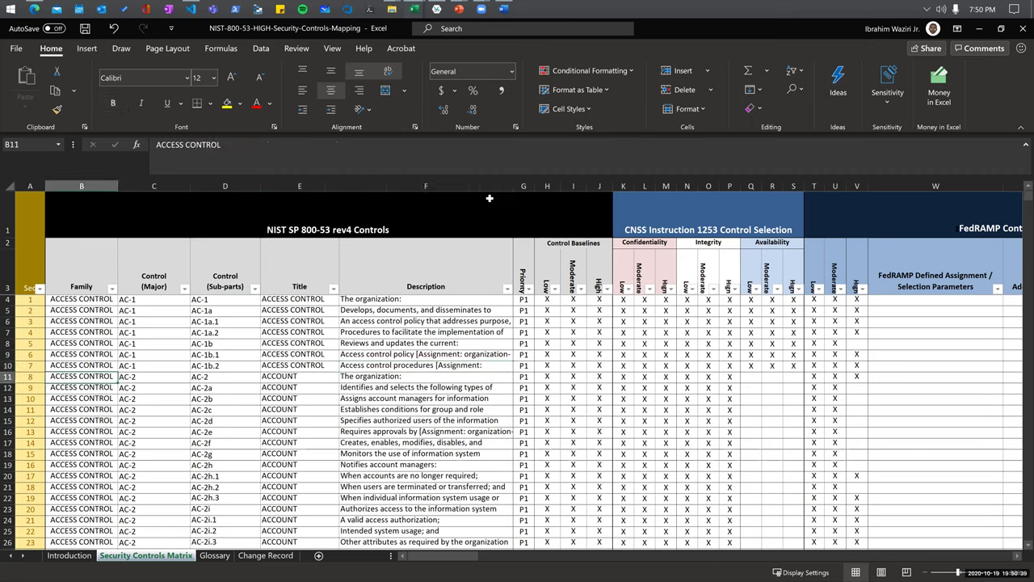
left_click(425, 242)
key("ctrl+shift+Down")
key("ctrl+shift+Left")
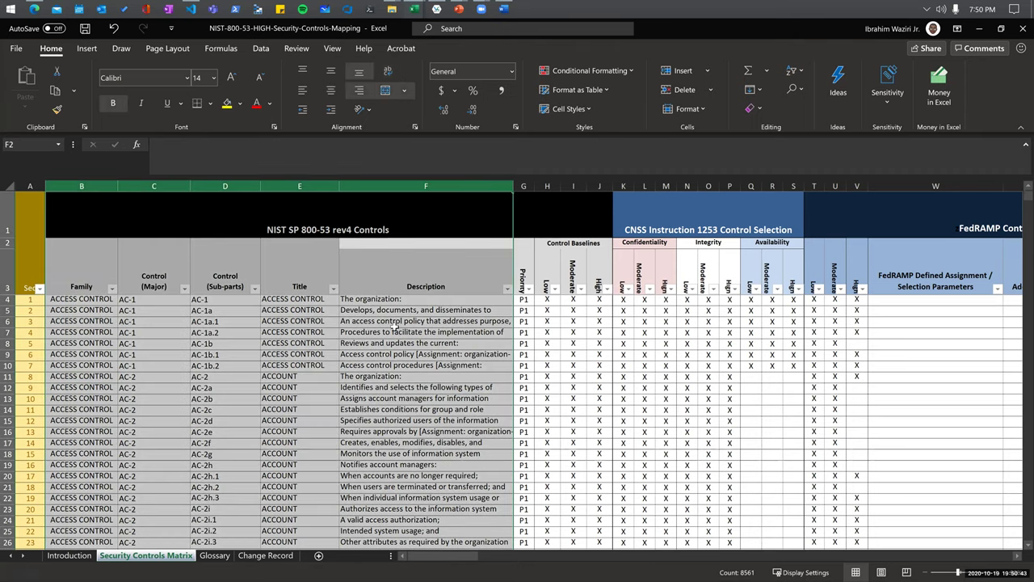
scroll(414, 505, "down", 6)
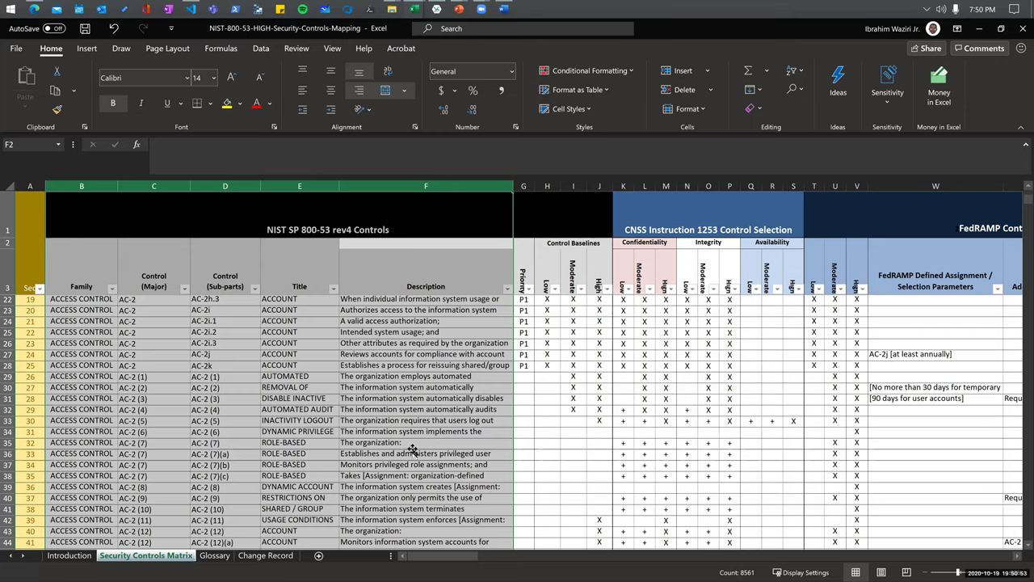
left_click(412, 446)
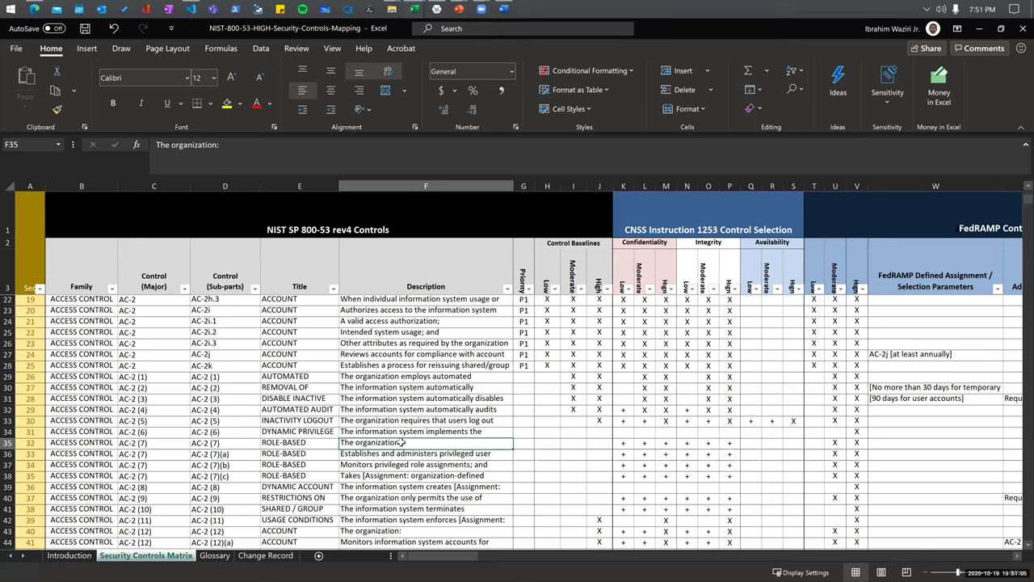
left_click(469, 466)
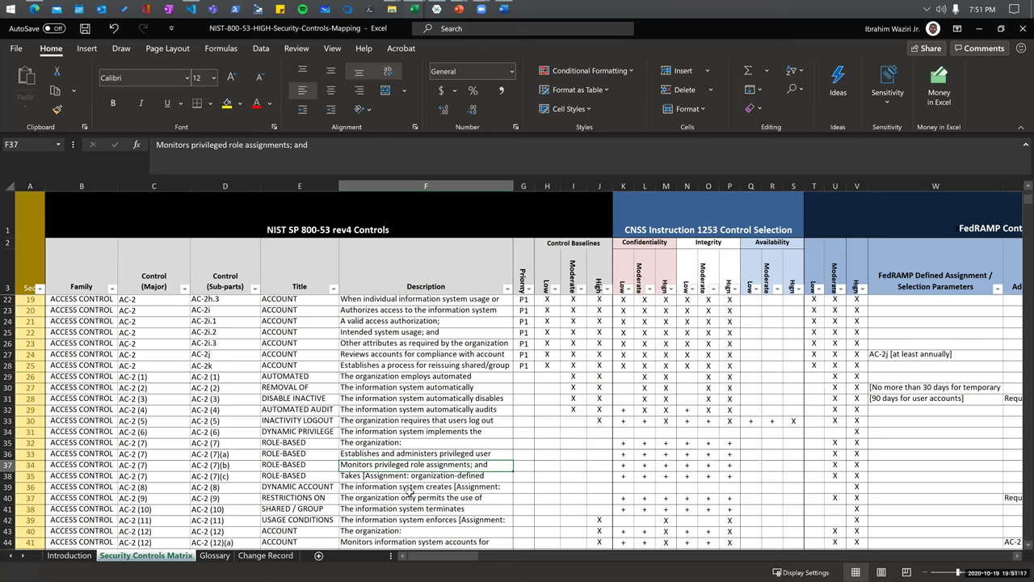
left_click(381, 379)
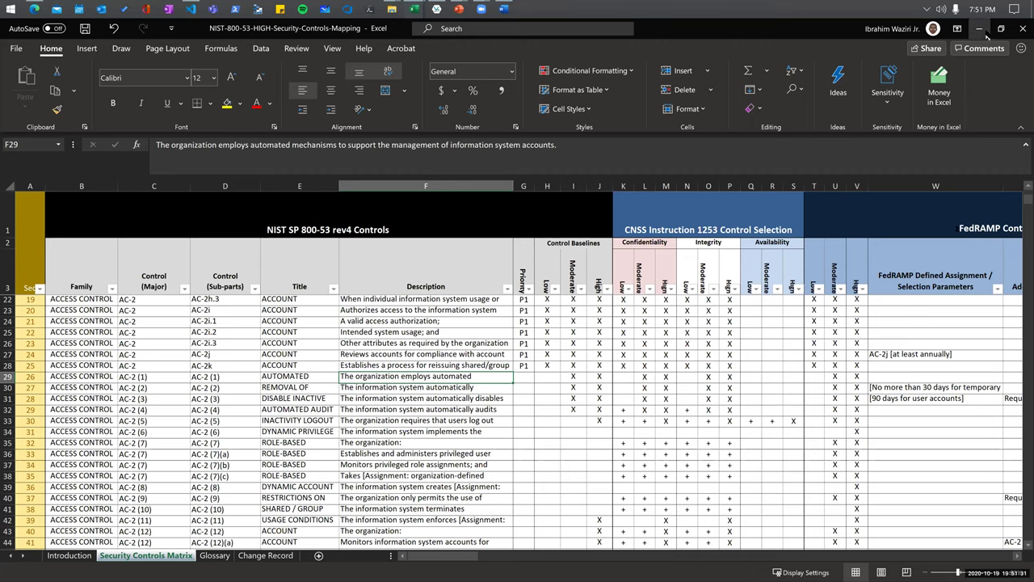
left_click(107, 388)
left_click(8, 387)
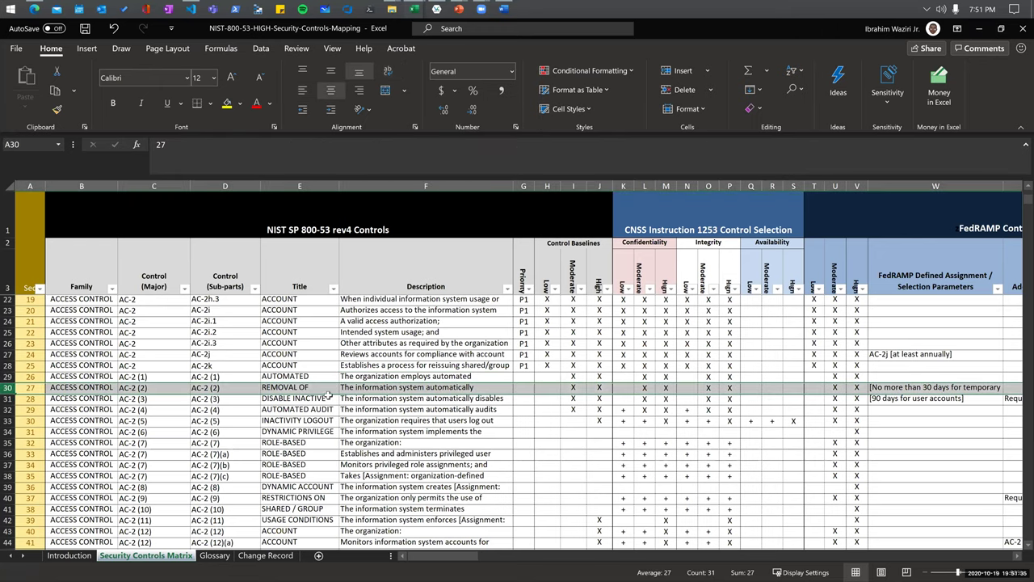
scroll(442, 387, "down", 3)
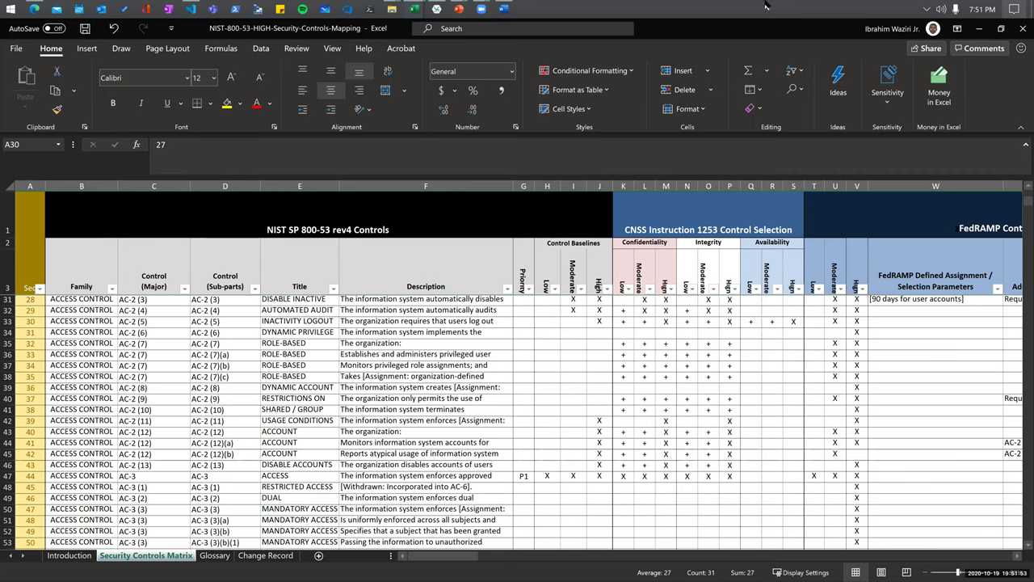
left_click_drag(438, 188, 32, 168)
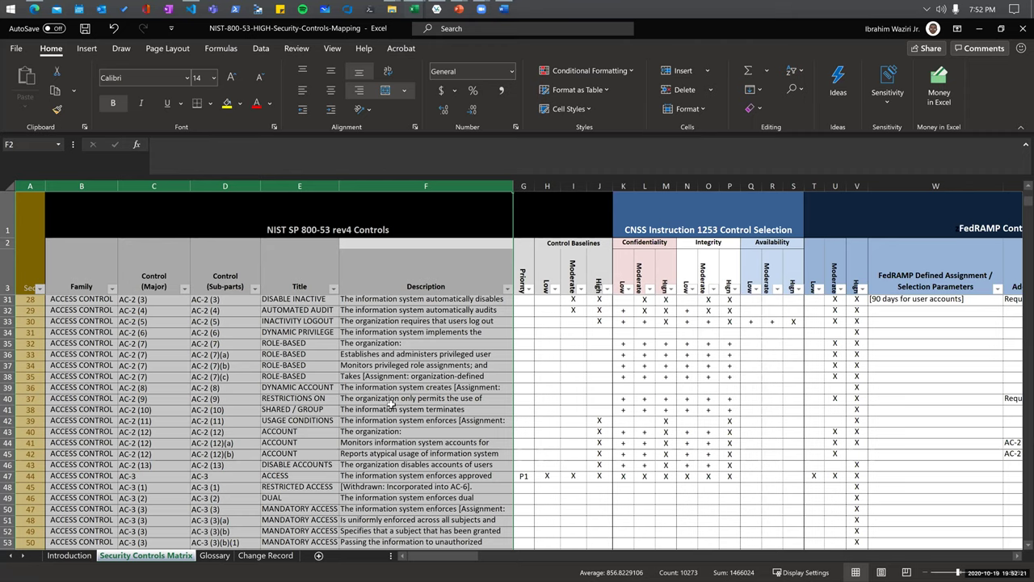
Select a cell block from H39 and cancel the accidental workbook close
left_click_drag(545, 386, 525, 547)
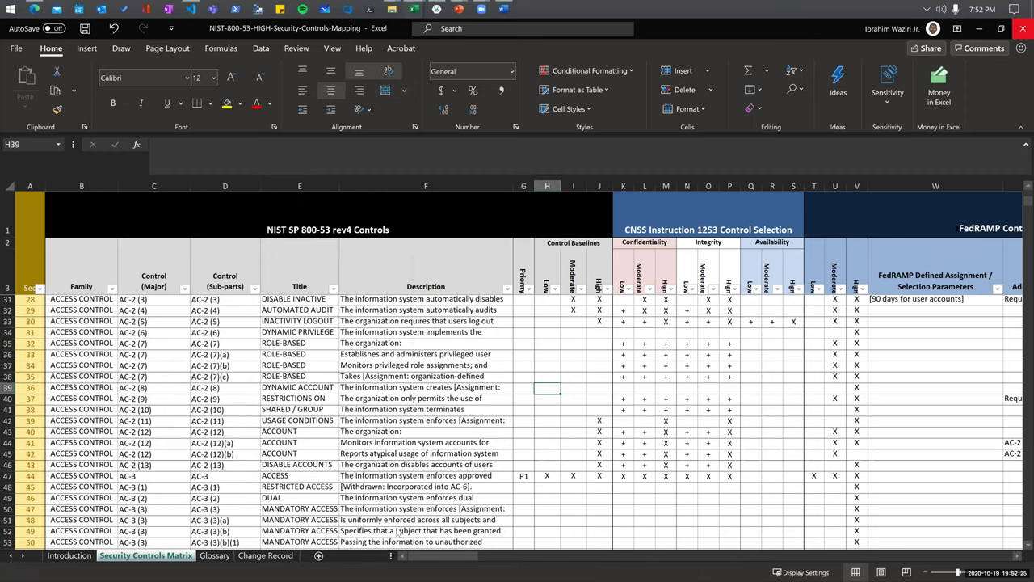
key("ctrl+w")
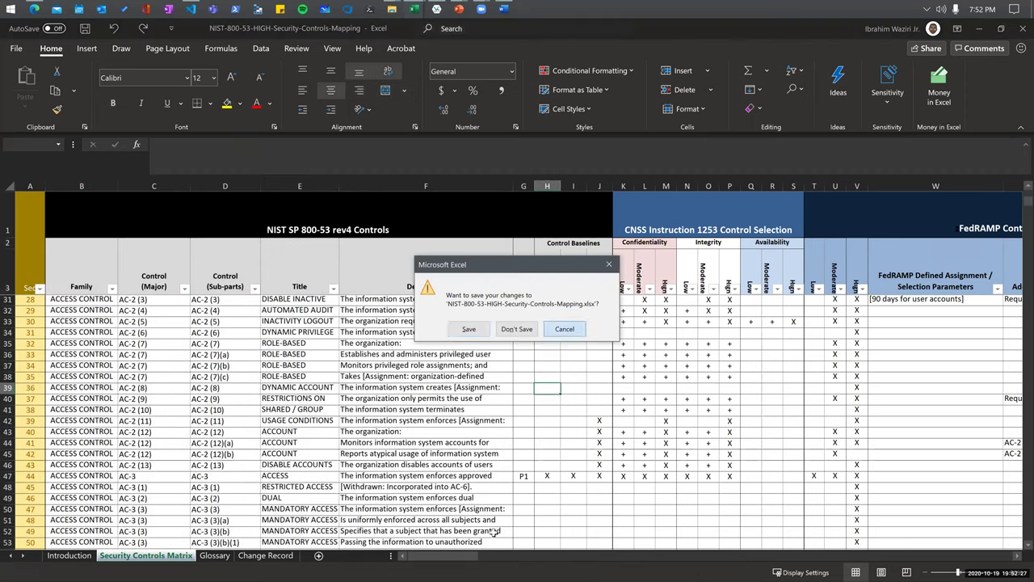
key("Escape")
Select column headers AE to AY and delete those columns
scroll(514, 559, "right", 1)
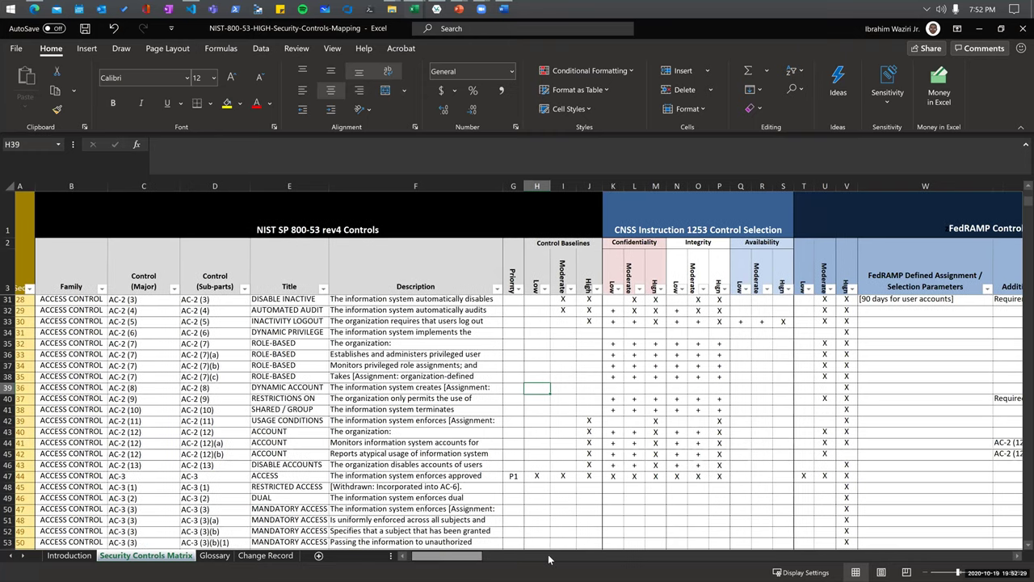
scroll(565, 559, "right", 10)
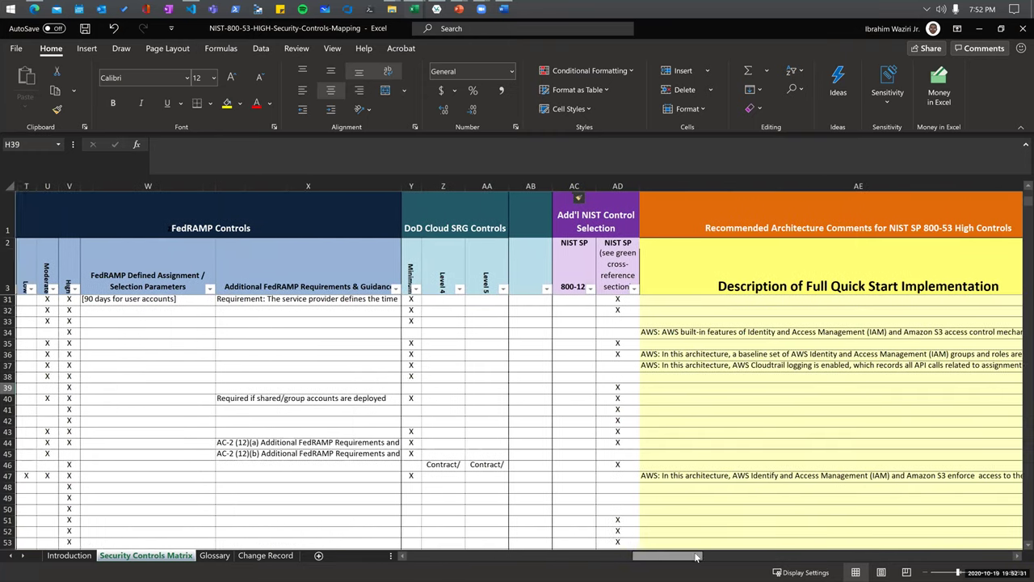
left_click_drag(696, 555, 764, 555)
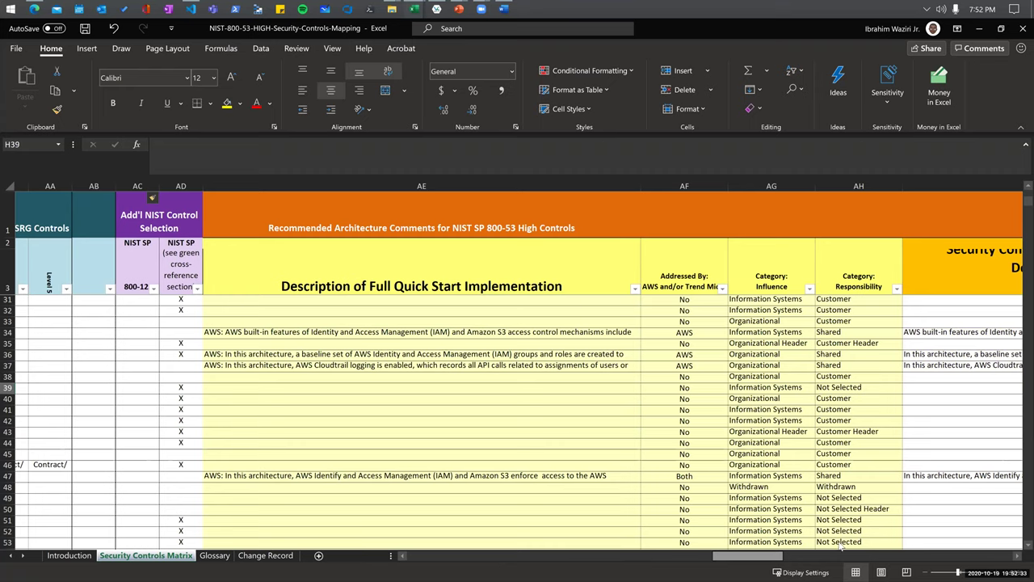
scroll(864, 545, "right", 10)
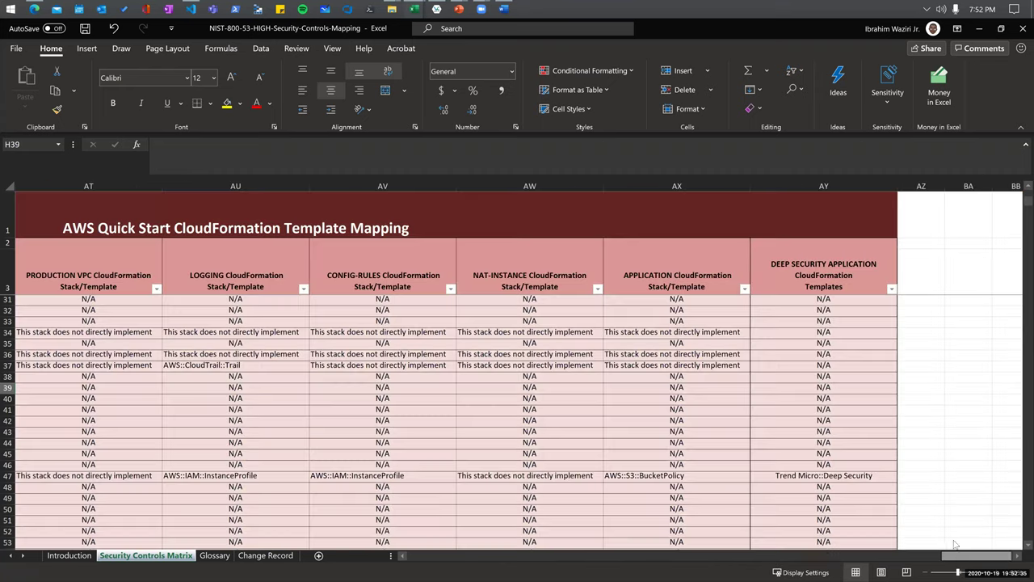
scroll(562, 522, "left", 10)
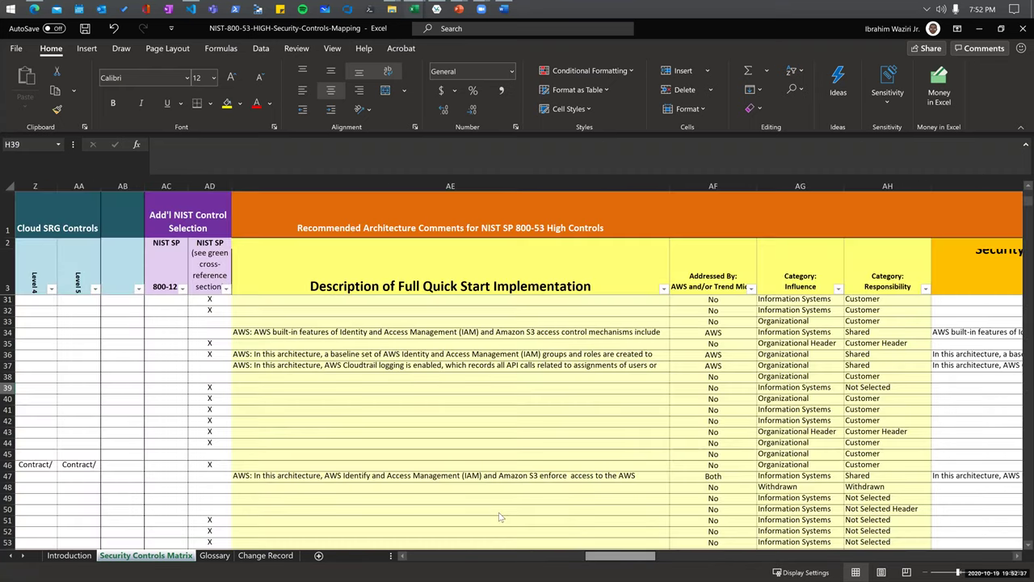
scroll(499, 517, "left", 8)
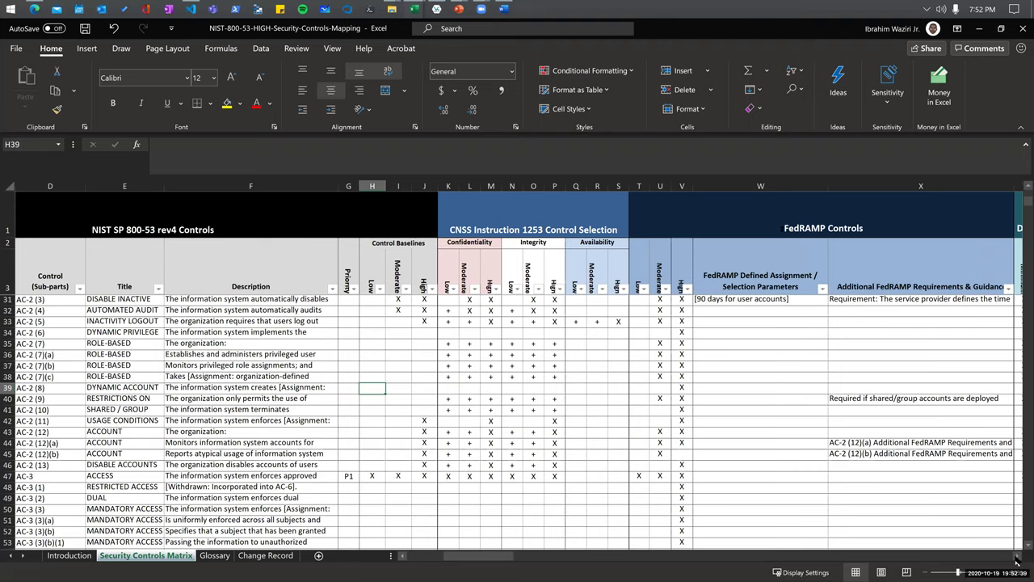
scroll(1016, 555, "right", 8)
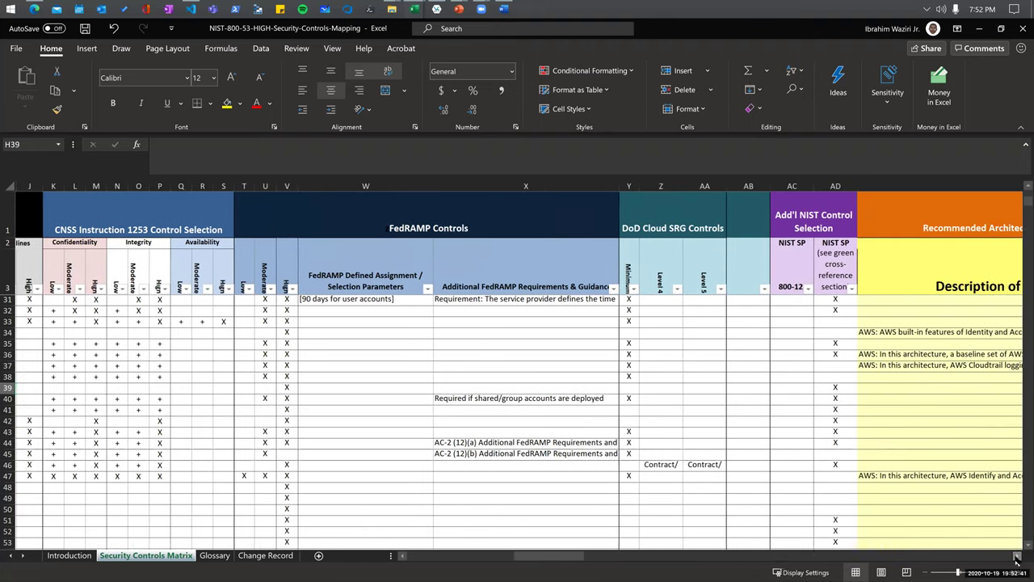
scroll(1016, 558, "right", 2)
left_click_drag(612, 557, 623, 557)
left_click_drag(808, 181, 637, 180)
right_click(658, 250)
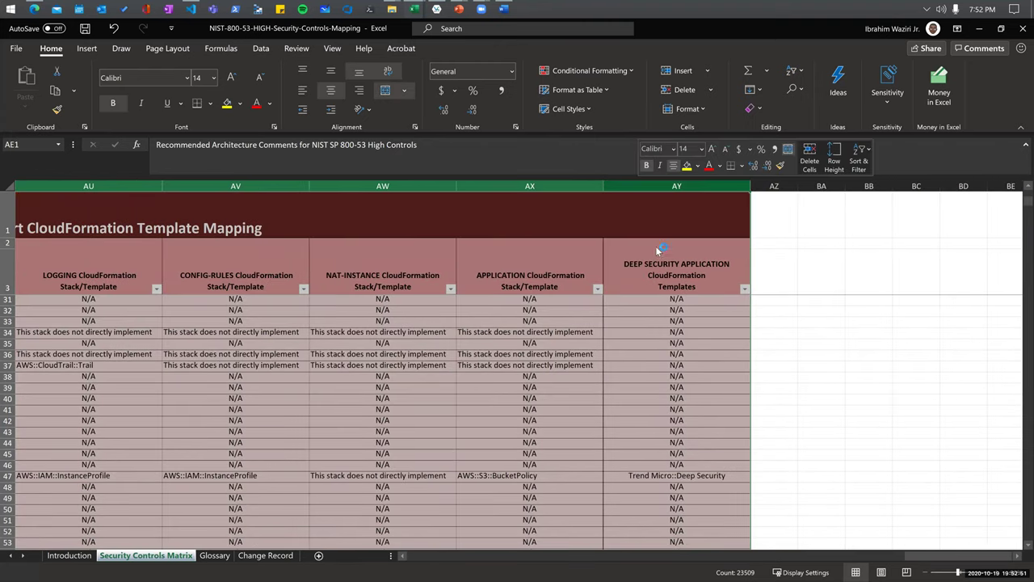
left_click(676, 310)
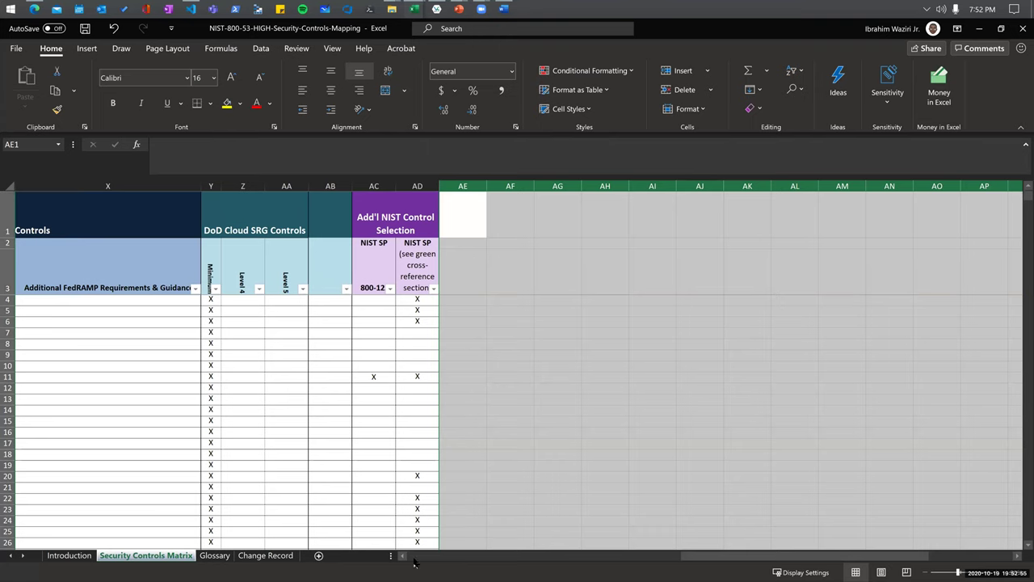
Review the Introduction sheet and the Glossary entries for Control Baselines, CNSS 1253 and FedRAMP
scroll(528, 221, "left", 8)
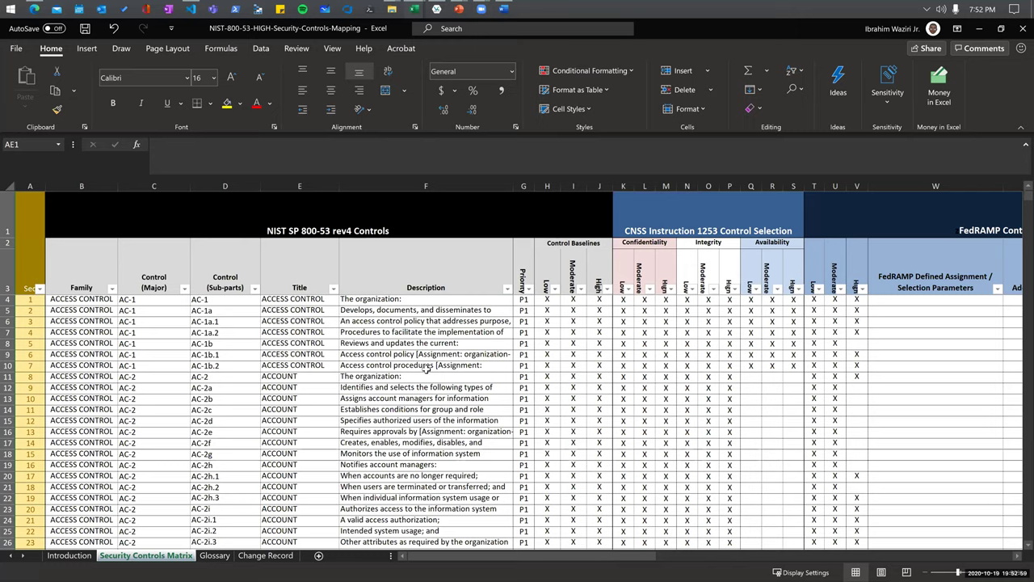
left_click(71, 556)
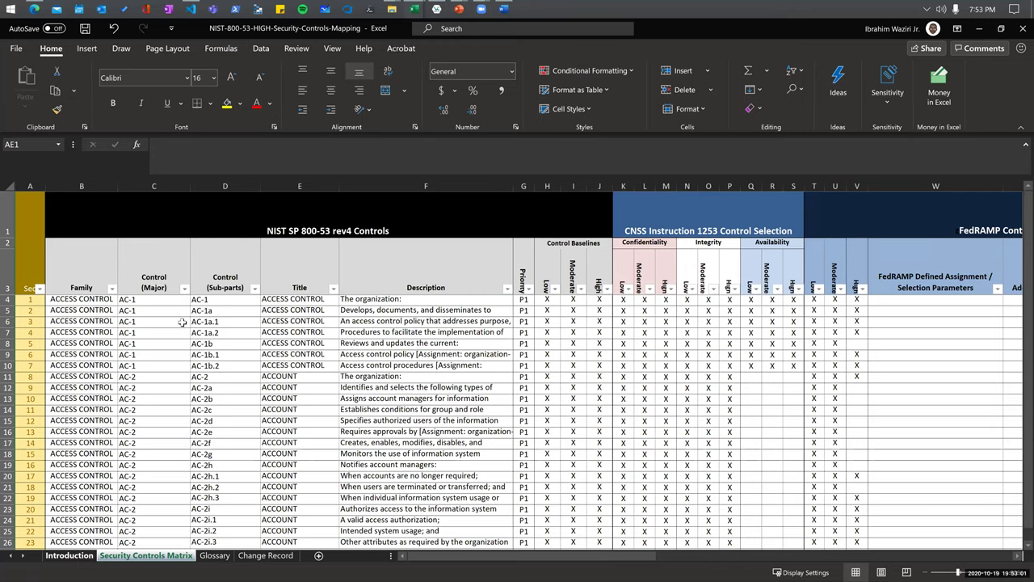
scroll(234, 408, "down", 10)
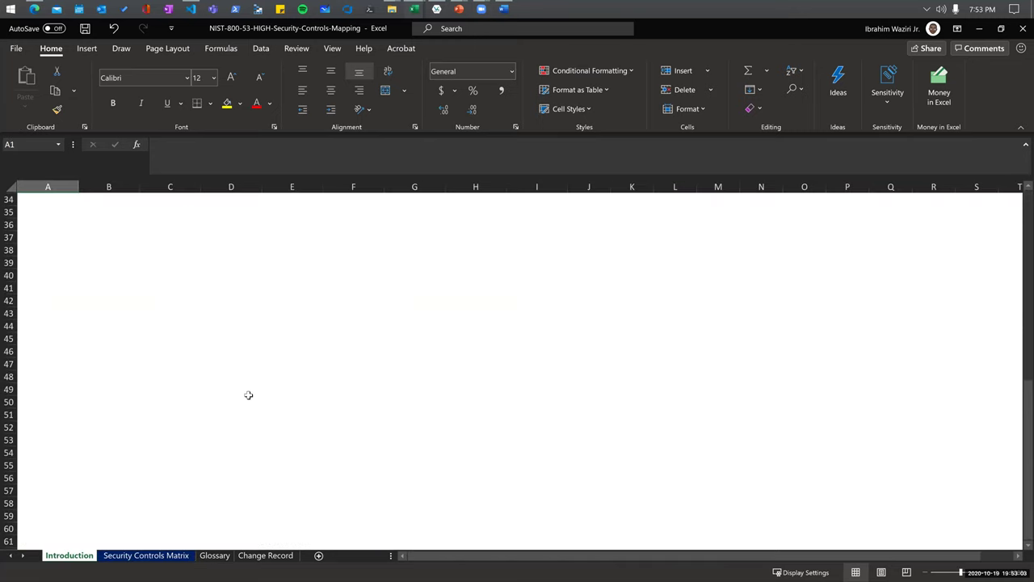
scroll(262, 530, "up", 6)
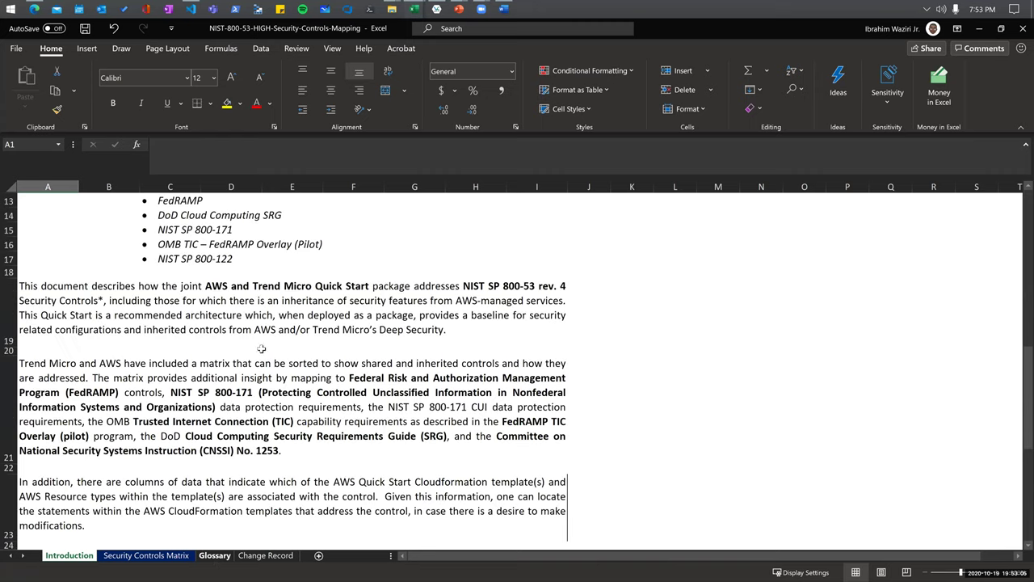
key("ctrl+Page_Down")
key("ctrl+Page_Down")
scroll(103, 342, "down", 3)
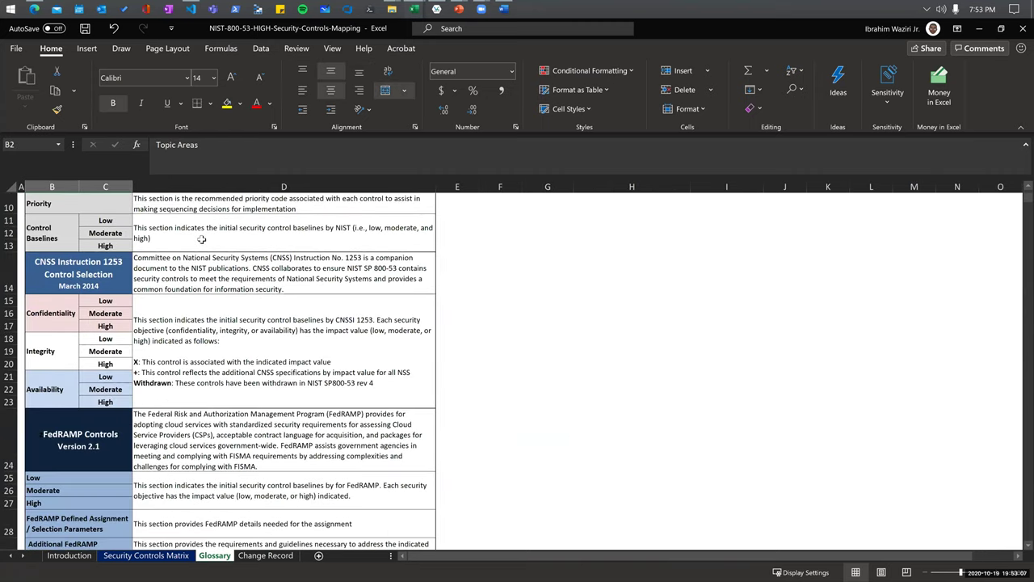
left_click(218, 234)
left_click(189, 389)
left_click(191, 467)
left_click(188, 512)
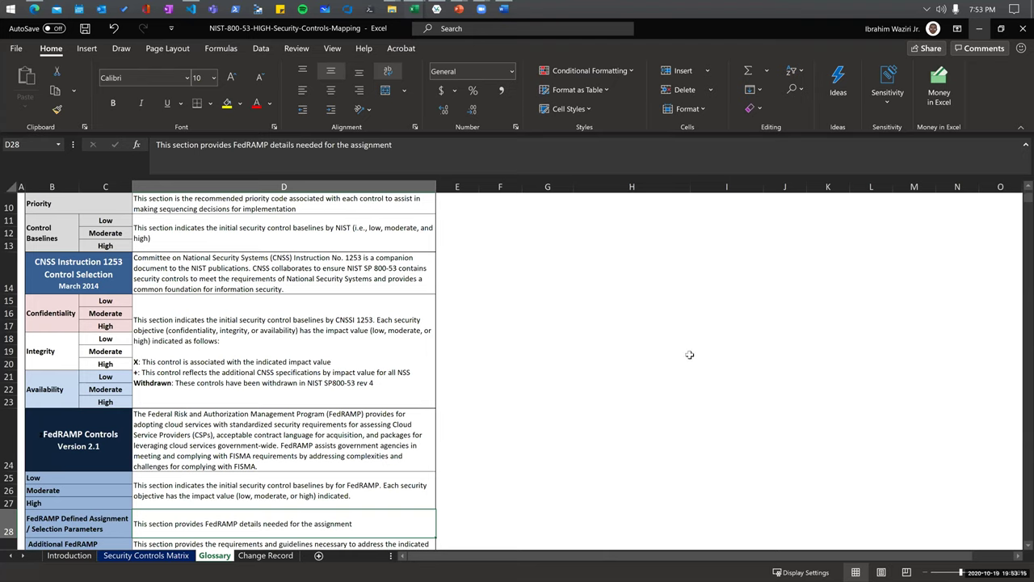
In the NIST RMF template workbook, clear the contents of columns J through Q
key("alt+Tab")
left_click_drag(947, 185, 680, 184)
key("Delete")
left_click(774, 365)
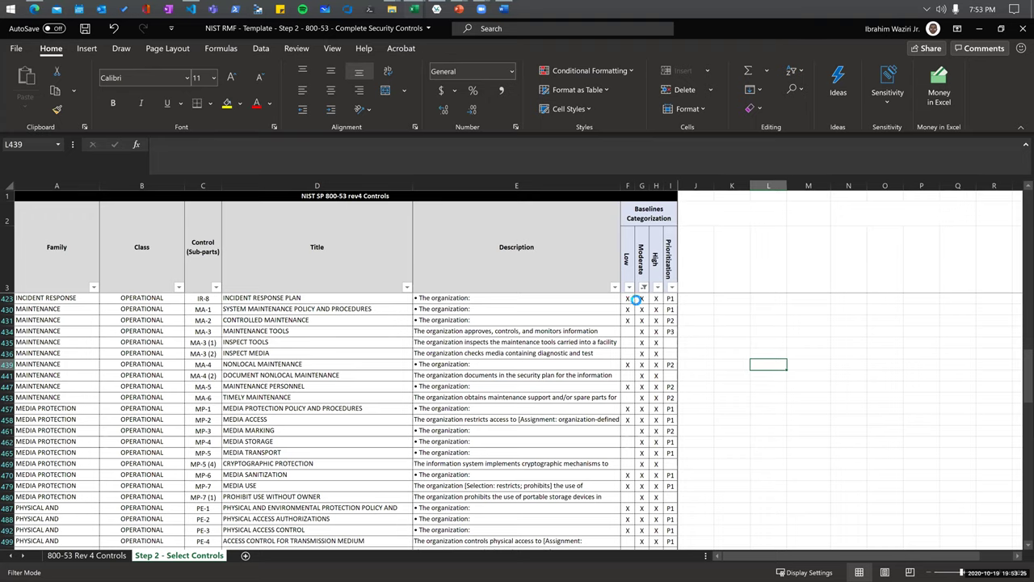
Set the Moderate column filter to (Select All) so all control rows show
left_click(643, 286)
left_click(505, 401)
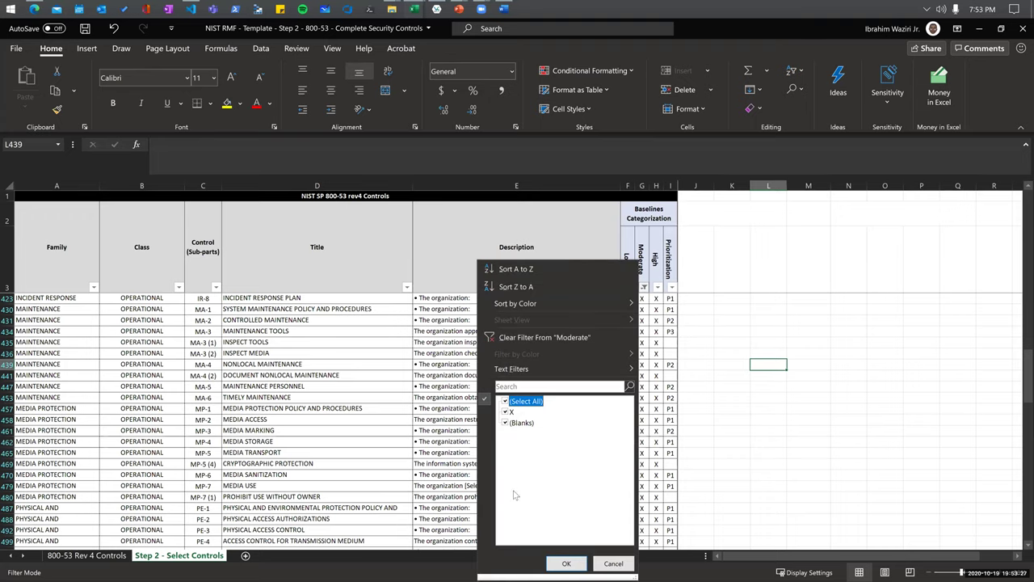
left_click(566, 563)
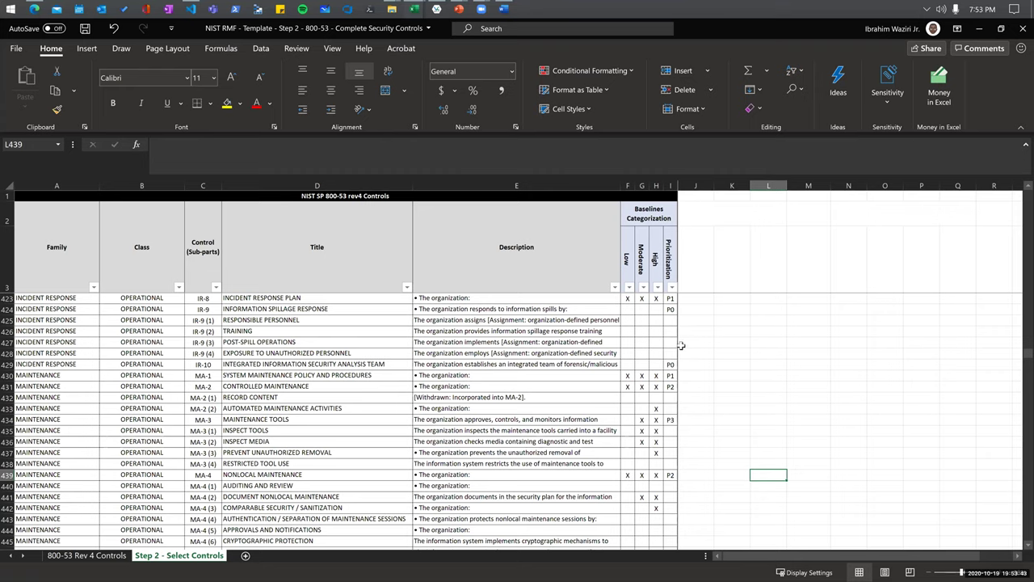
mouse_move(1020, 337)
left_mouse_down()
mouse_move(1020, 274)
mouse_move(1020, 333)
left_mouse_up()
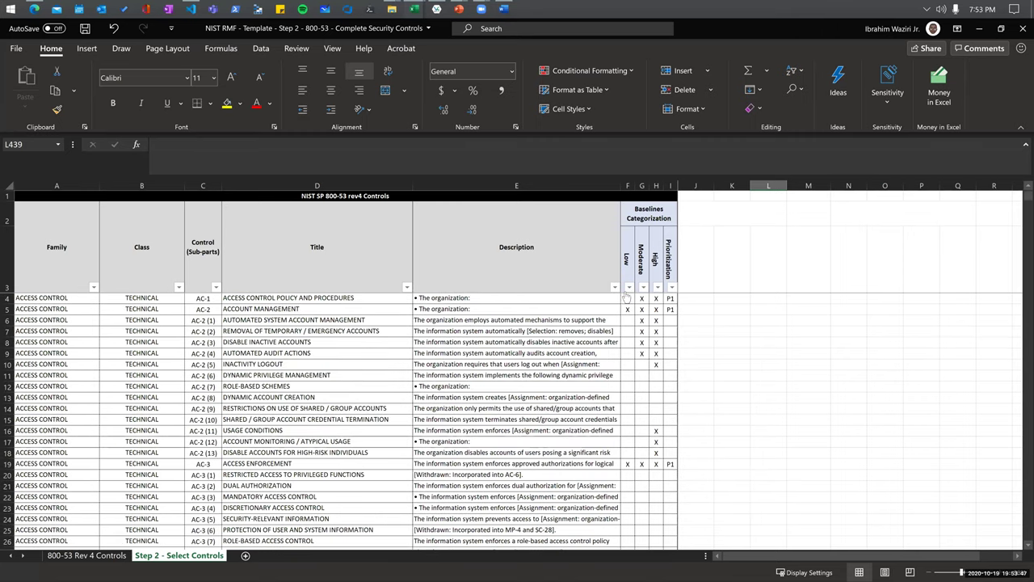
left_click(628, 185)
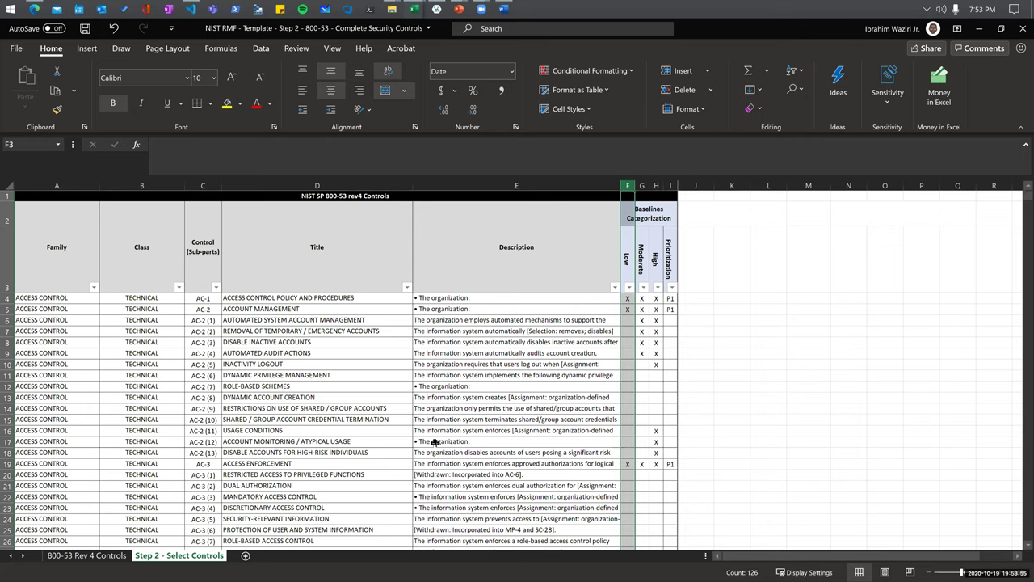
left_click(598, 365)
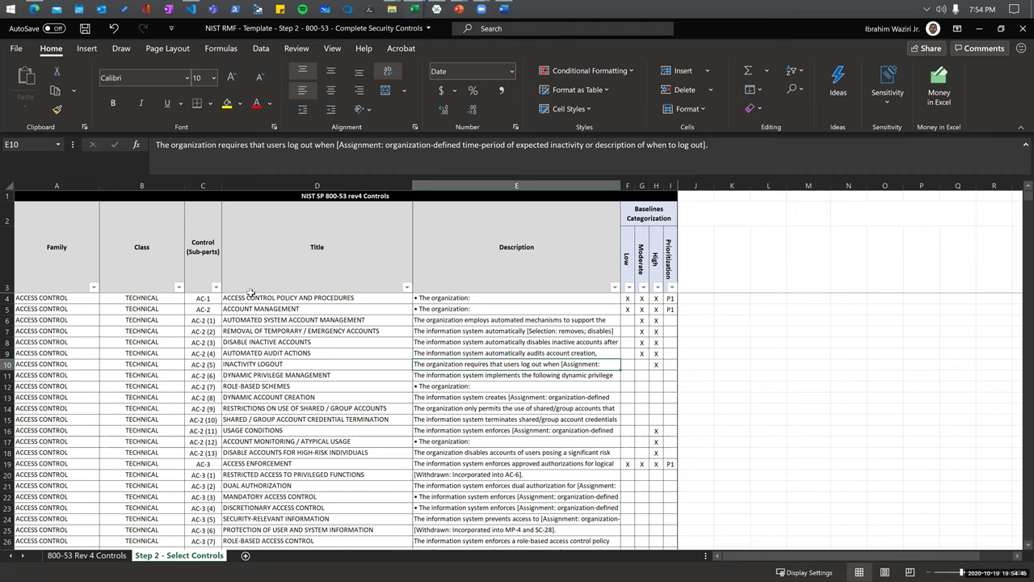
left_click(11, 365)
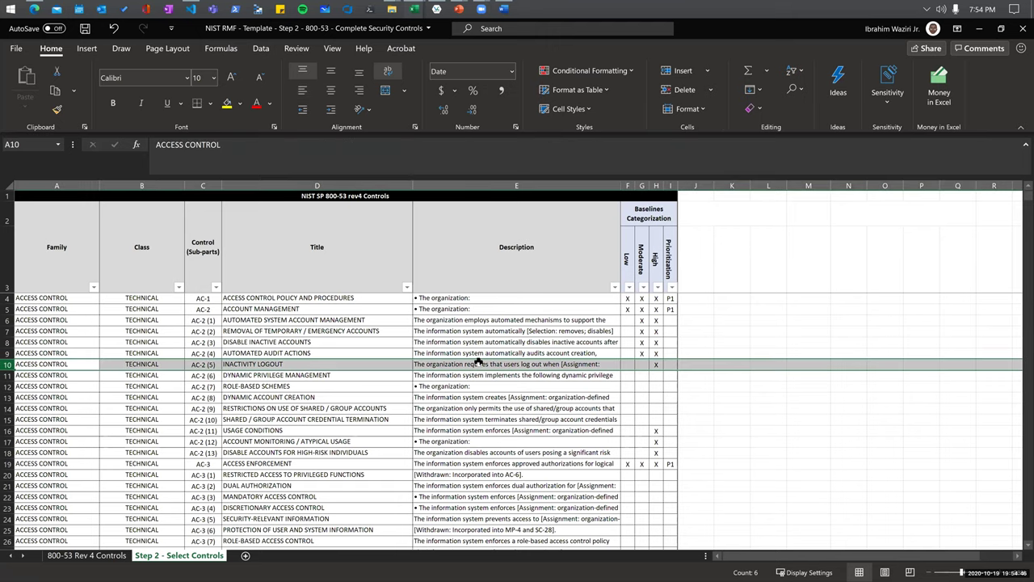
left_click(246, 364)
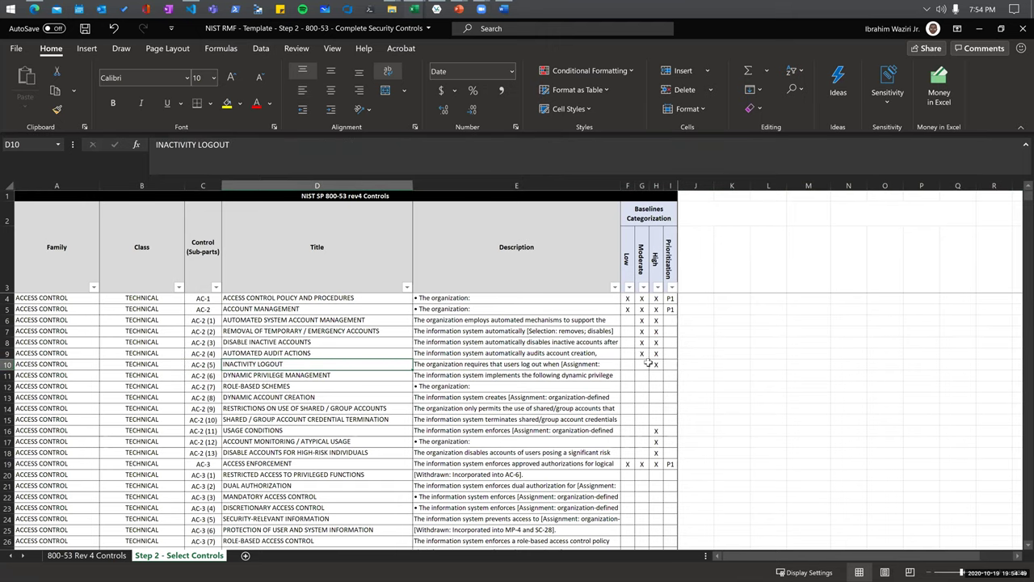
left_click(626, 365)
left_click(554, 366)
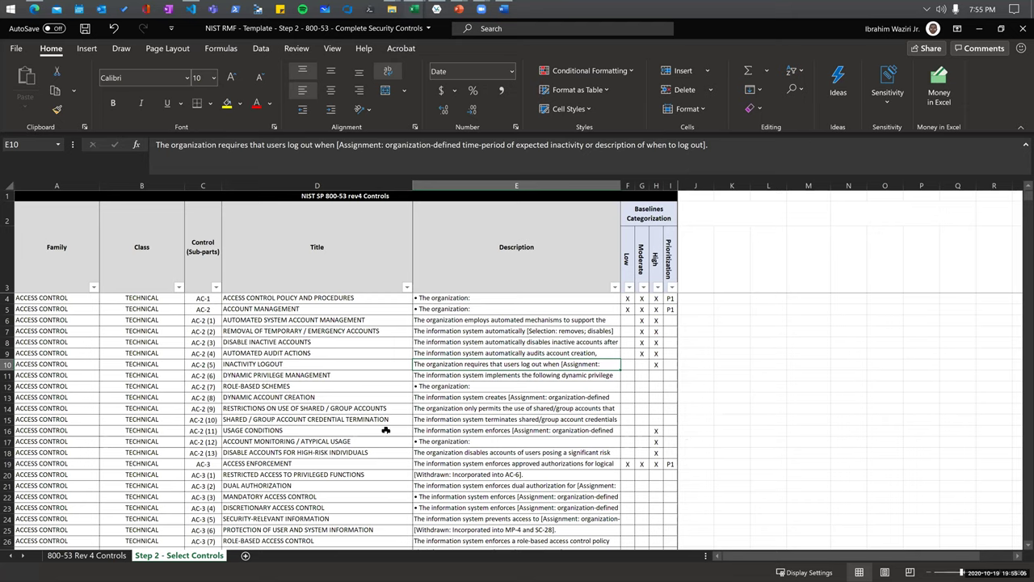
left_click(606, 406)
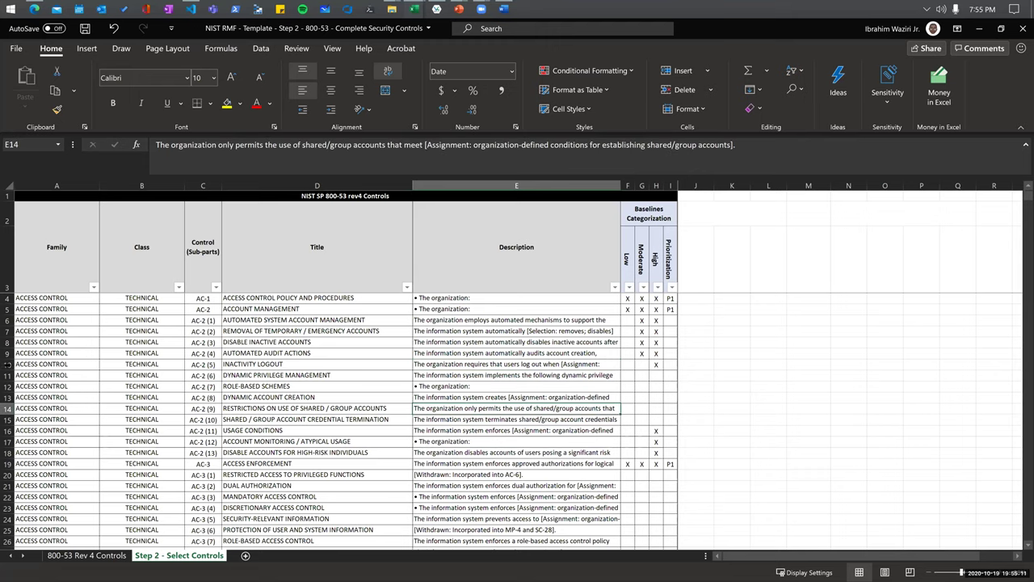
left_click(7, 364)
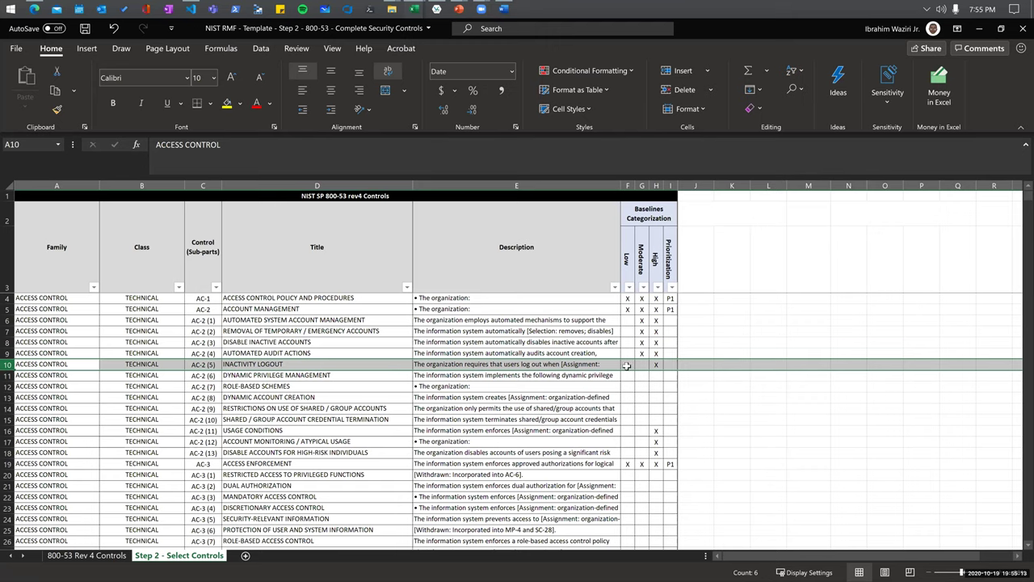
left_click(627, 365)
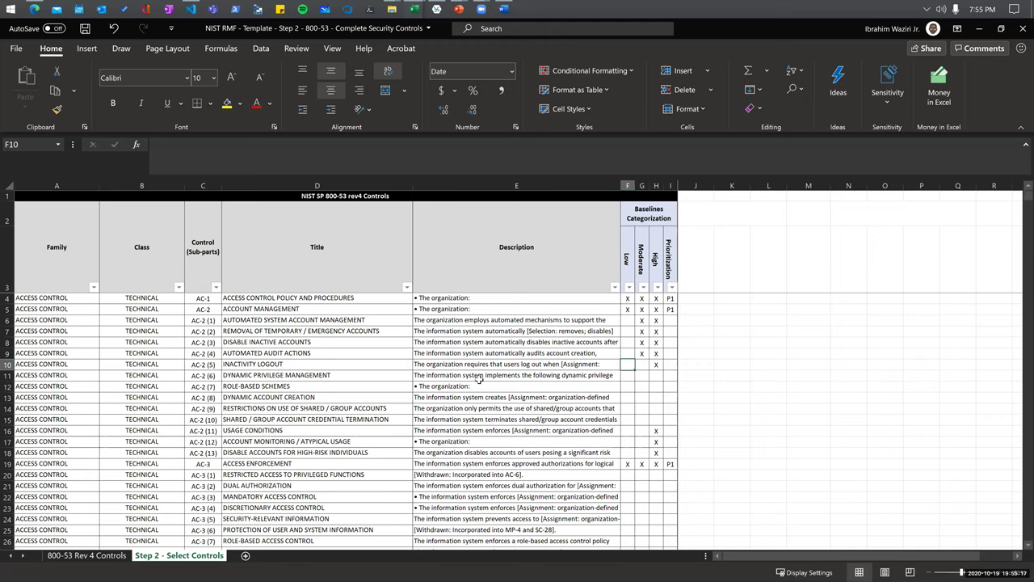
left_click(6, 365)
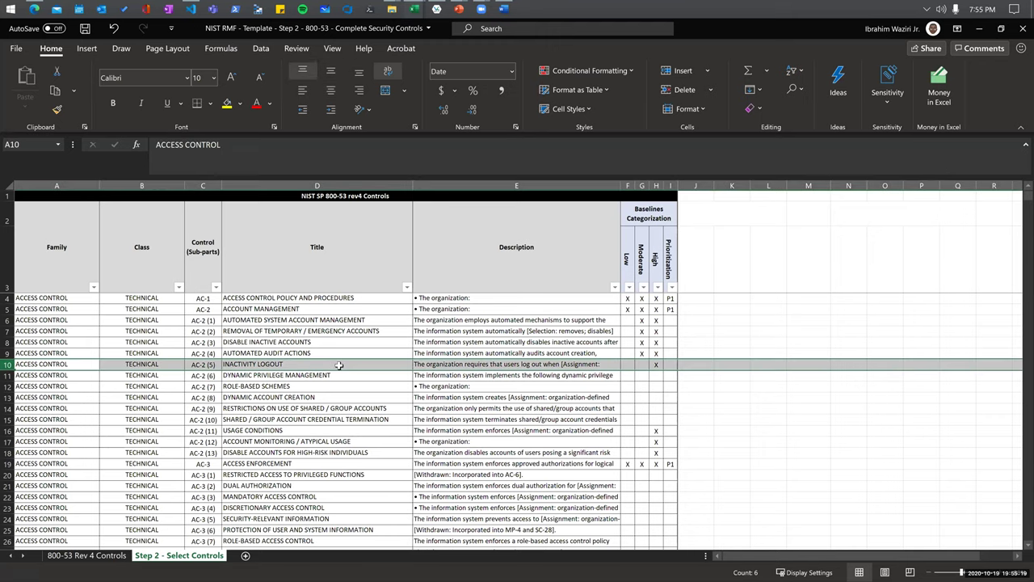
left_click(280, 365)
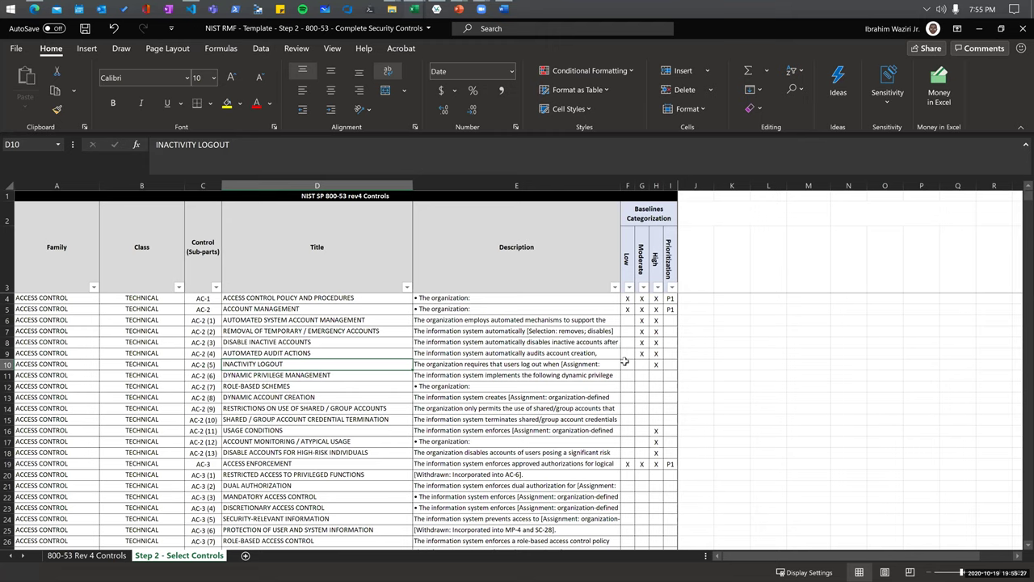
left_click(625, 364)
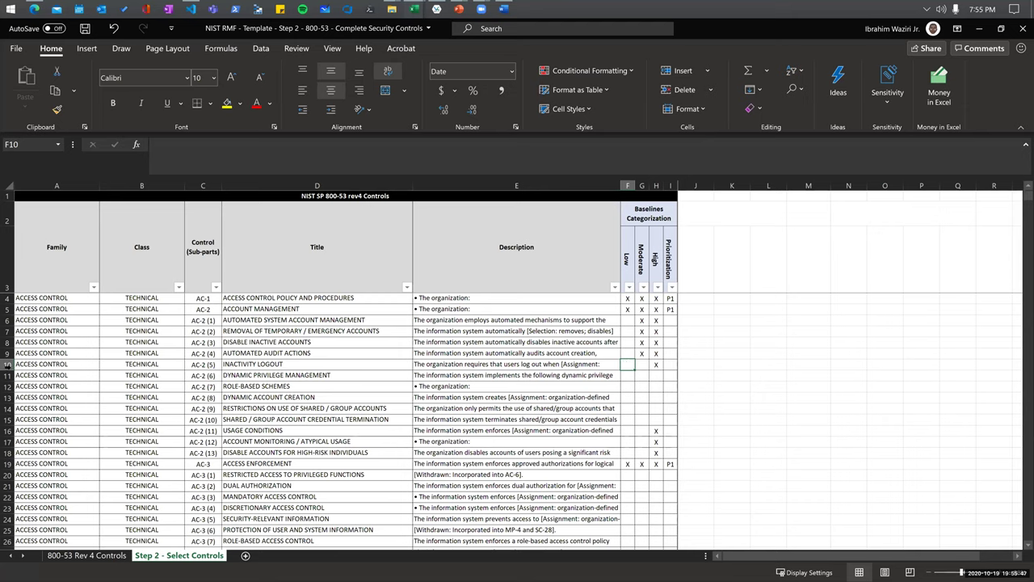
left_click(7, 364)
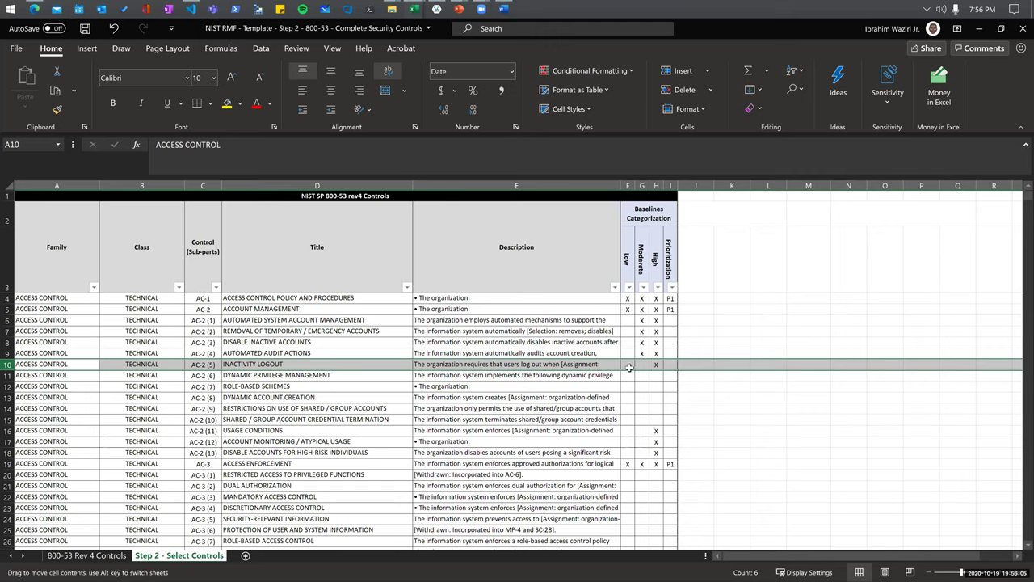
left_click(629, 366)
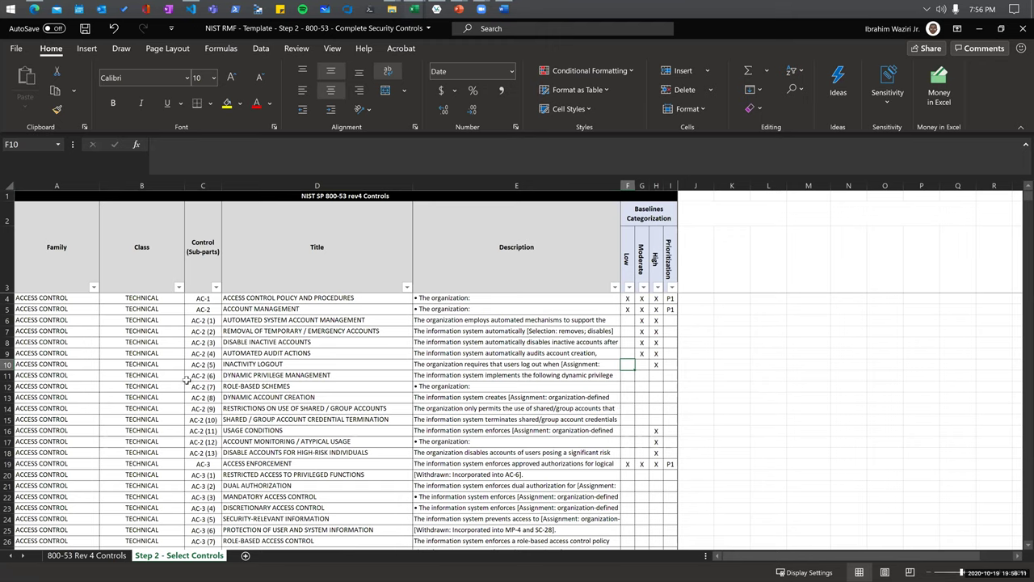
left_click(7, 364)
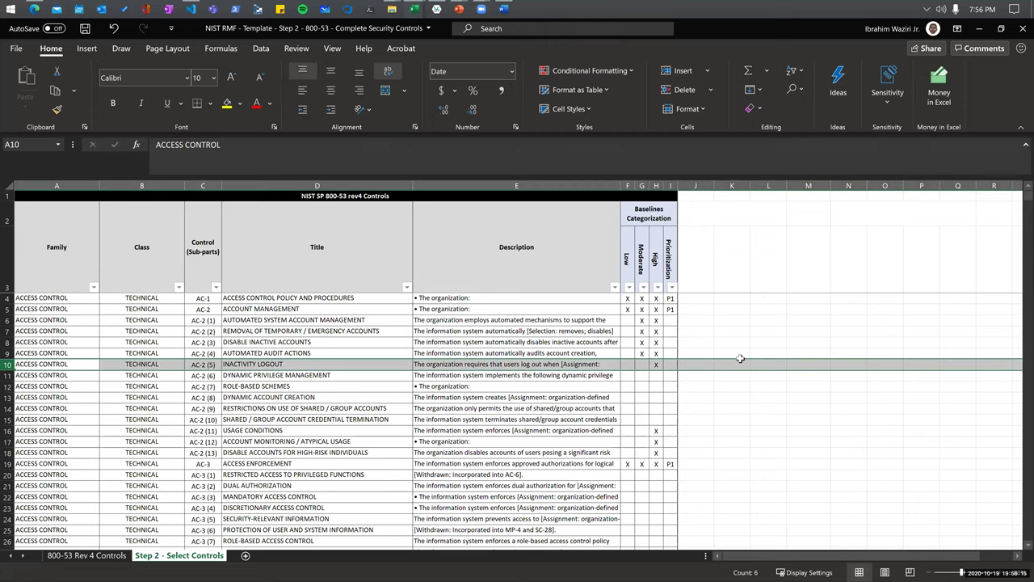
left_click(657, 365)
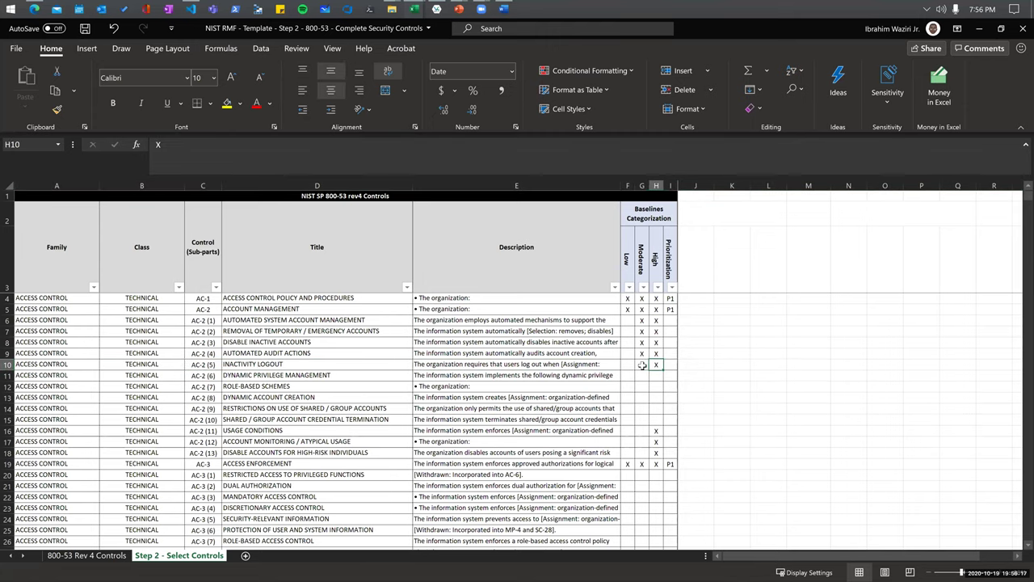
left_click(641, 365)
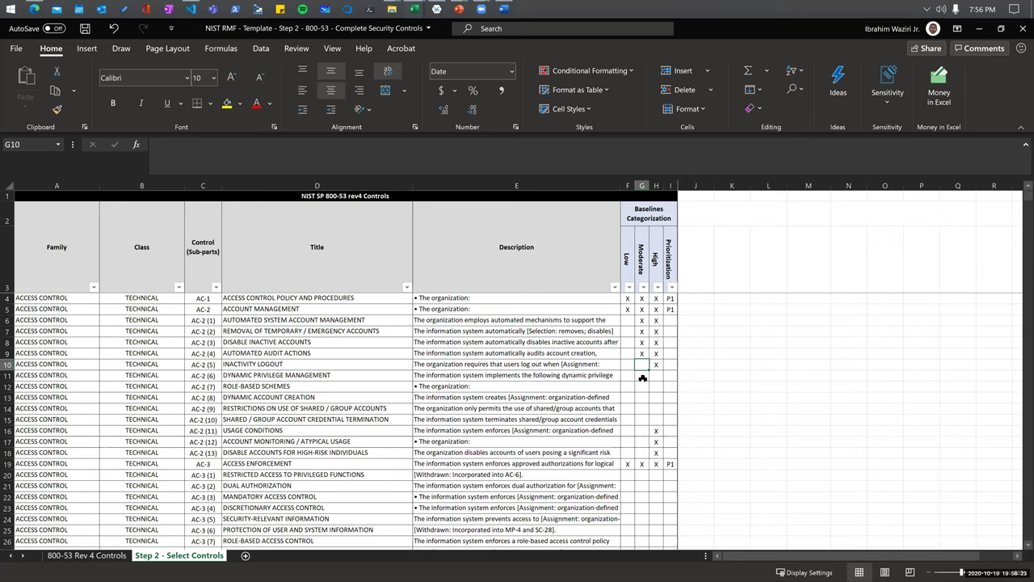
left_click(642, 186)
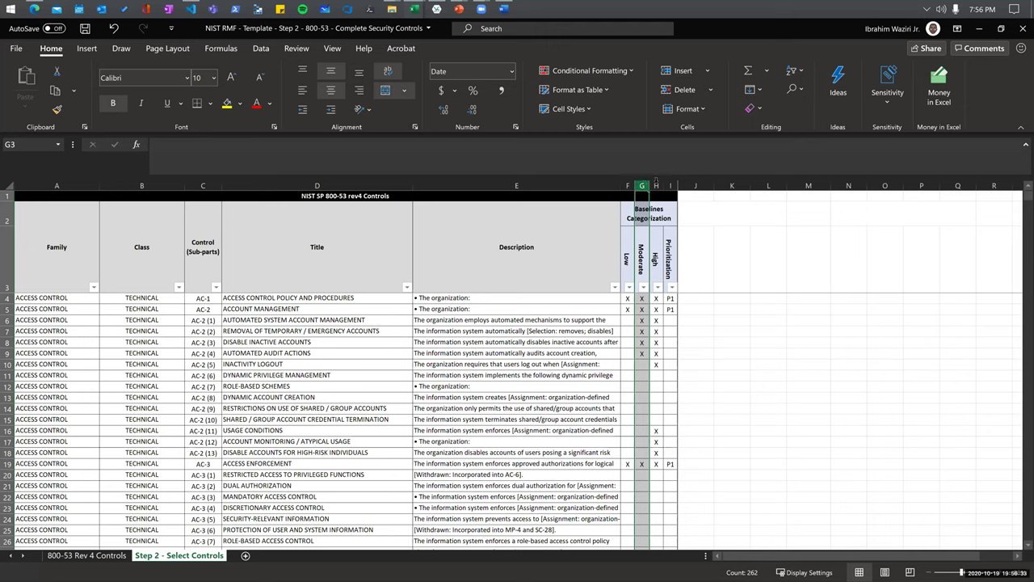
left_click(656, 185)
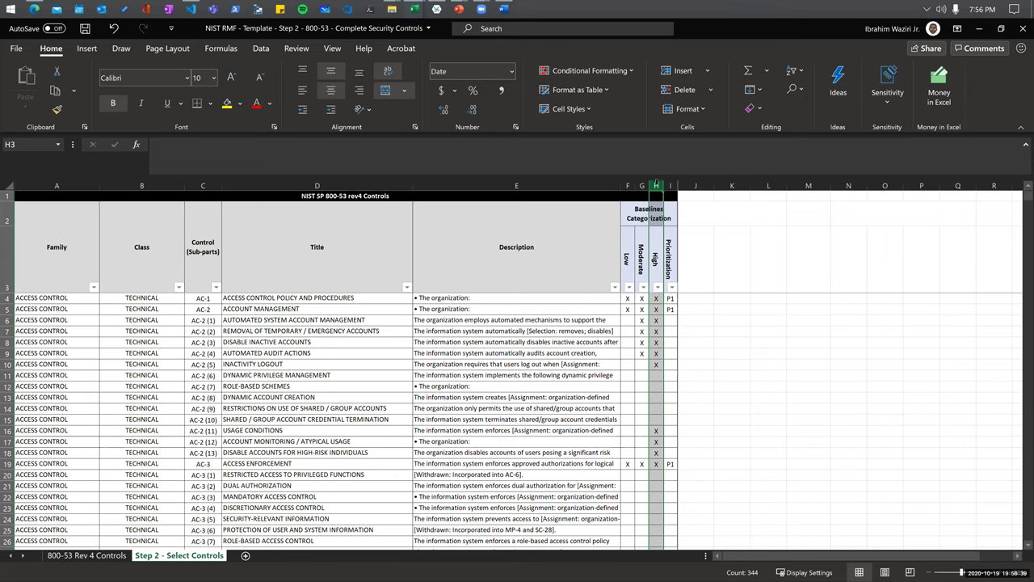
left_click(642, 185)
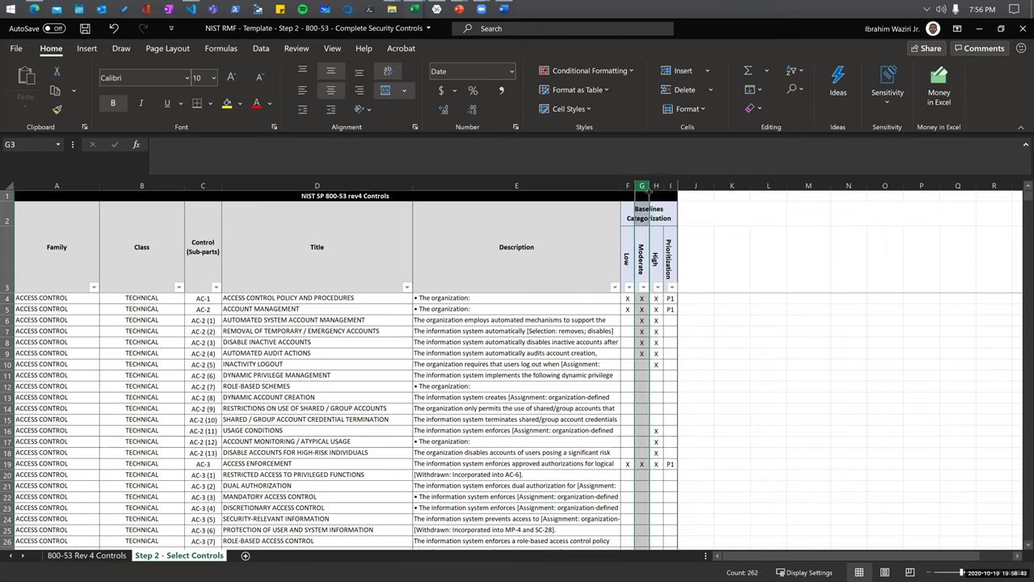
left_click(657, 186)
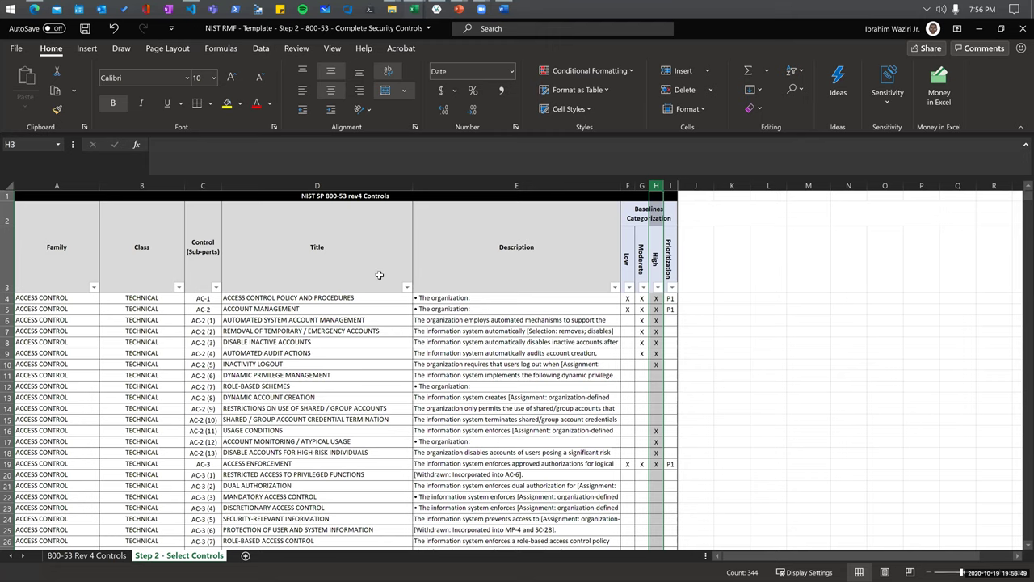
left_click(35, 10)
Browse the login.gov home page, then return to the 'aws nist spreadsheet' Google results tab
left_click(645, 55)
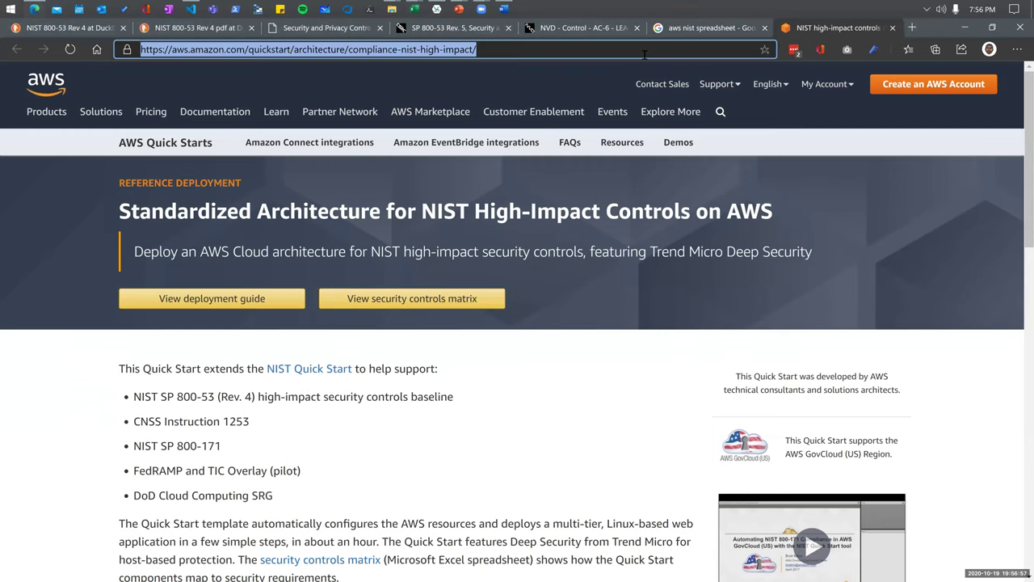
type("login.fob")
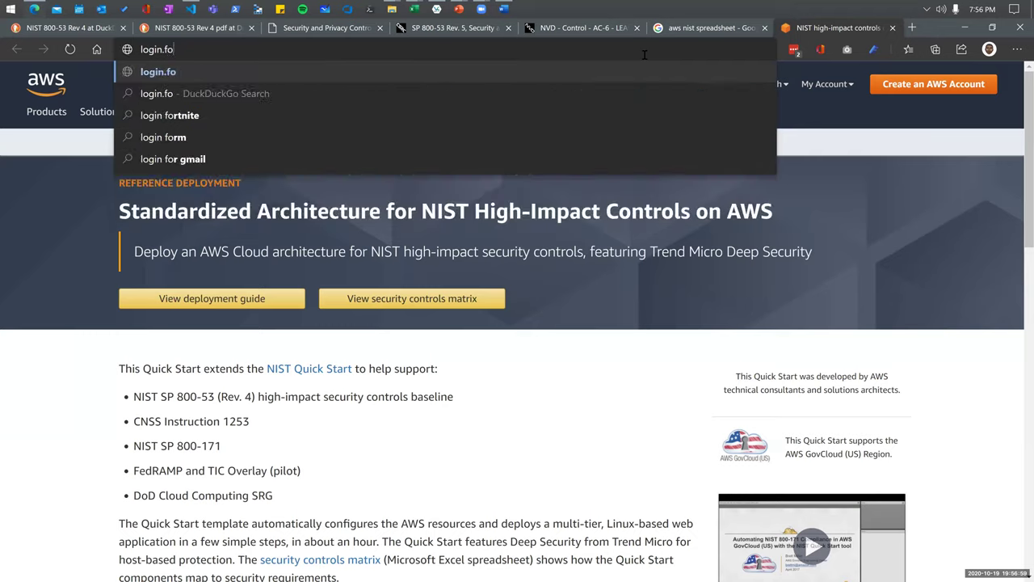
key("BackSpace")
key("BackSpace")
key("BackSpace")
type("gov")
key("Return")
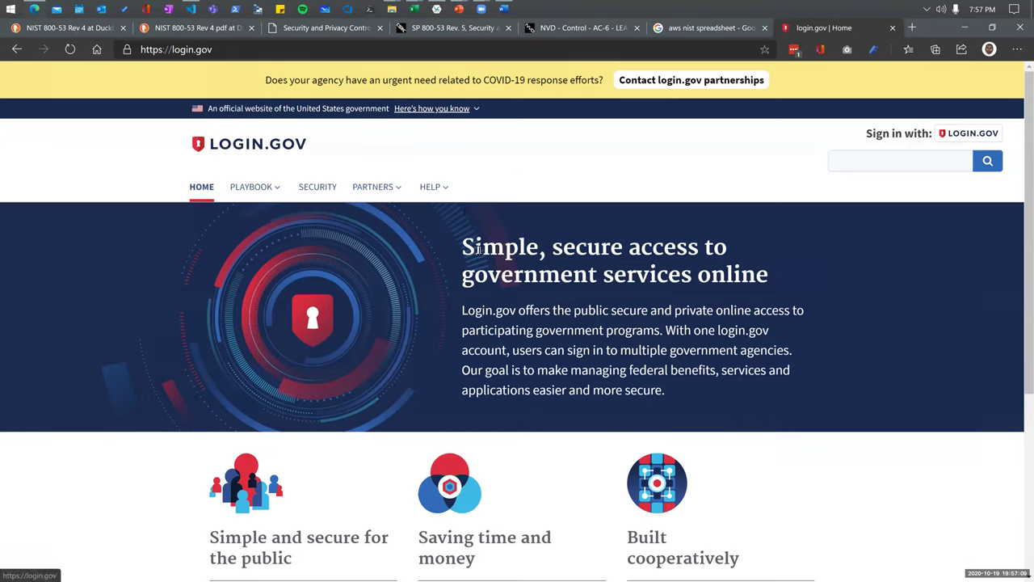
scroll(598, 258, "down", 3)
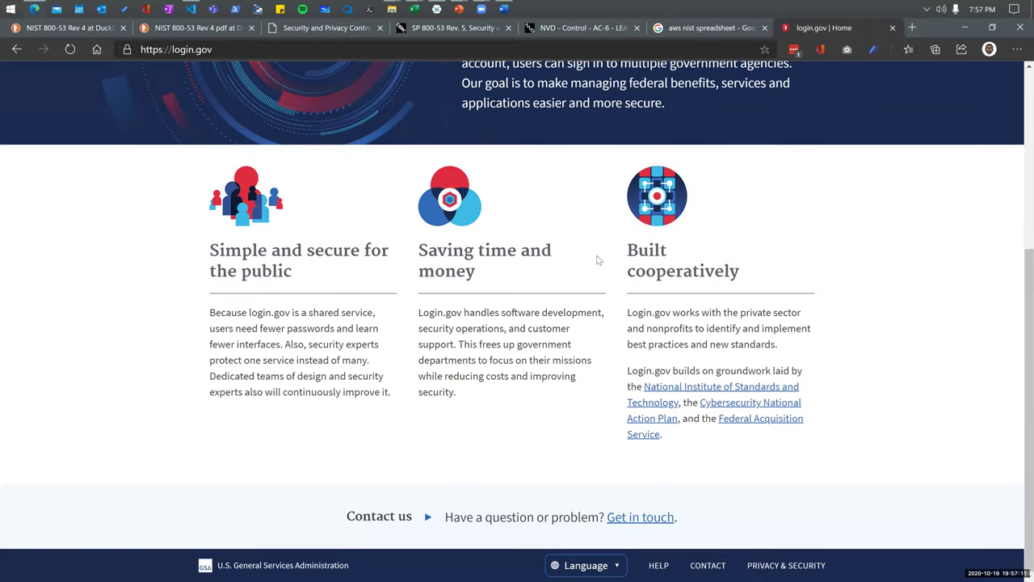
scroll(144, 101, "up", 2)
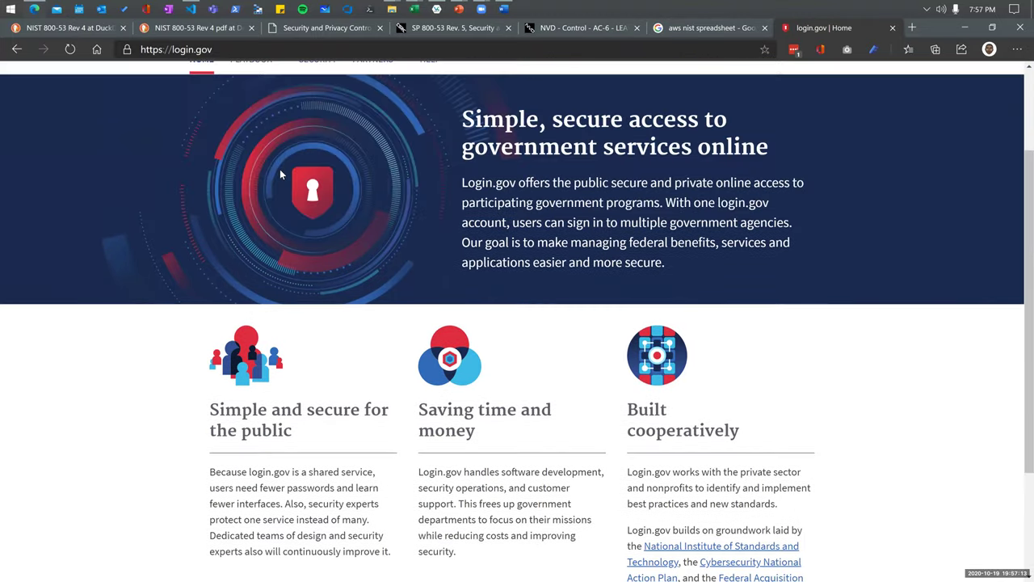
scroll(281, 175, "up", 2)
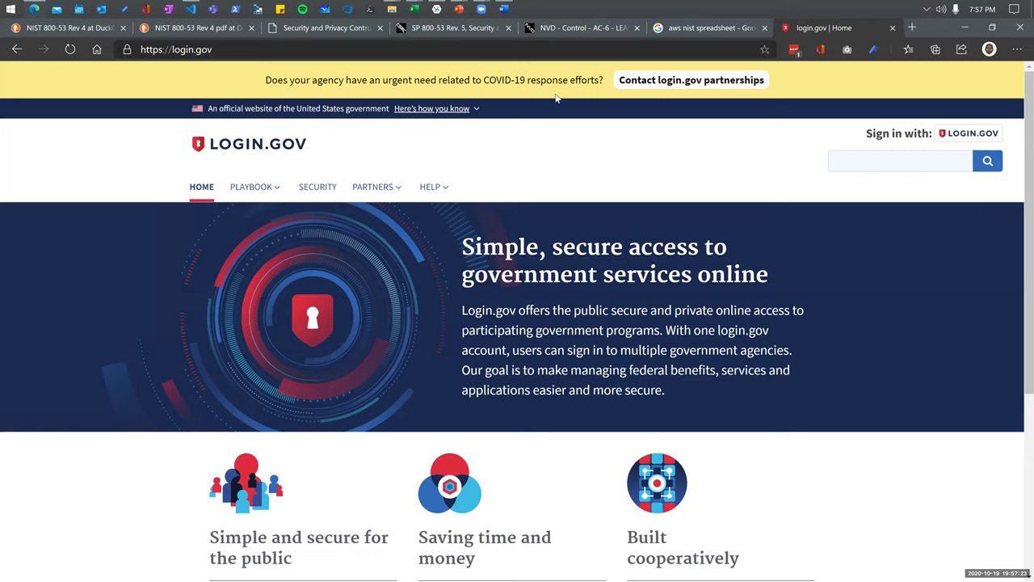
left_click(679, 29)
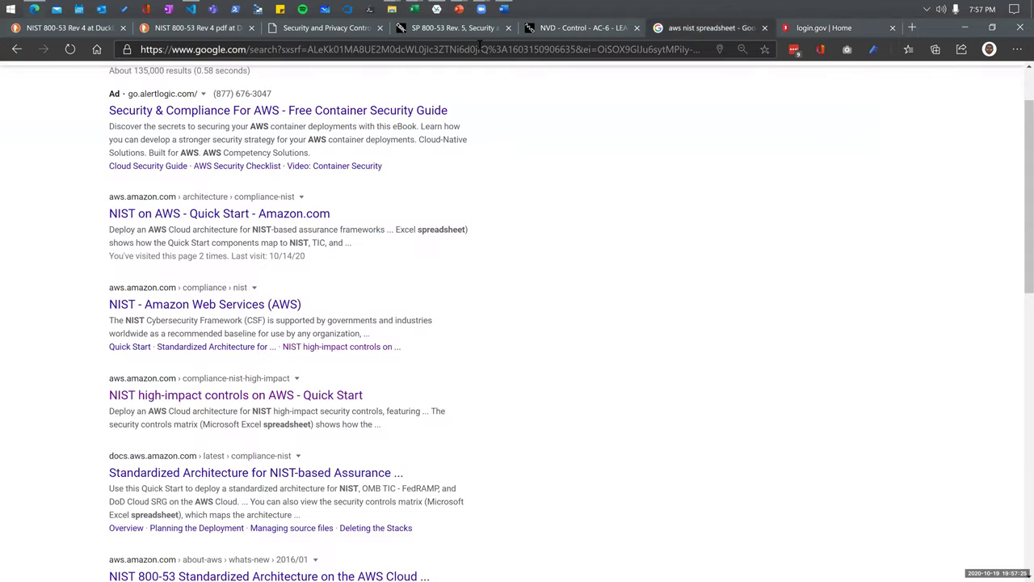
Search 'fedramp marketing' from the address bar and scroll the DuckDuckGo results
left_click(468, 48)
type("fedranm")
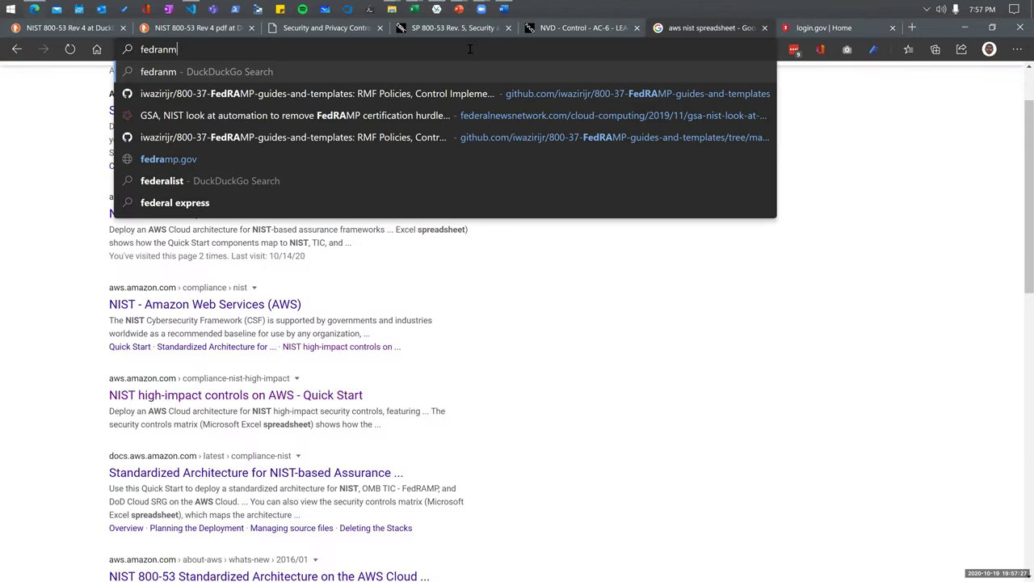
key("BackSpace")
key("BackSpace")
type("mp ")
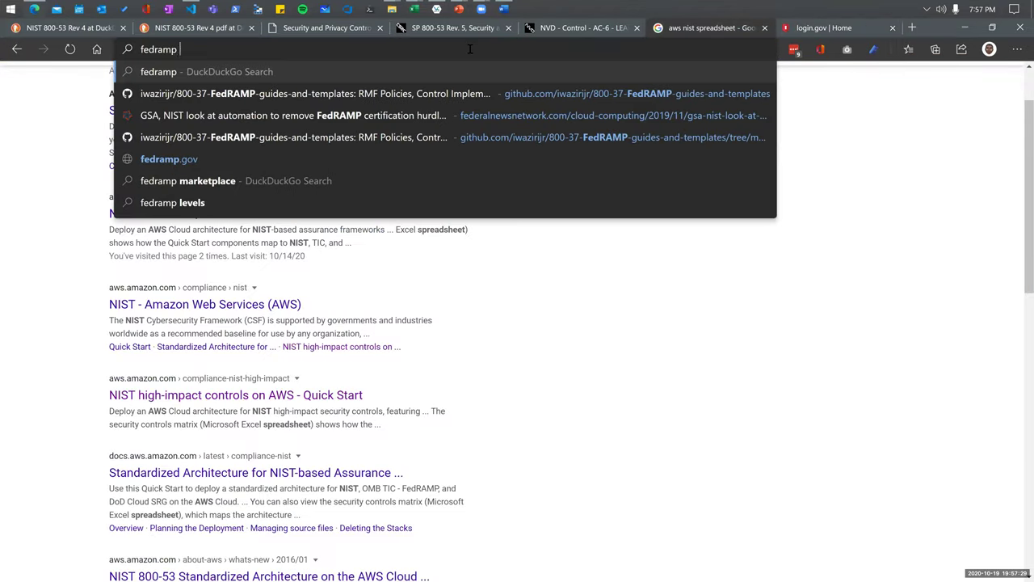
type("marketing")
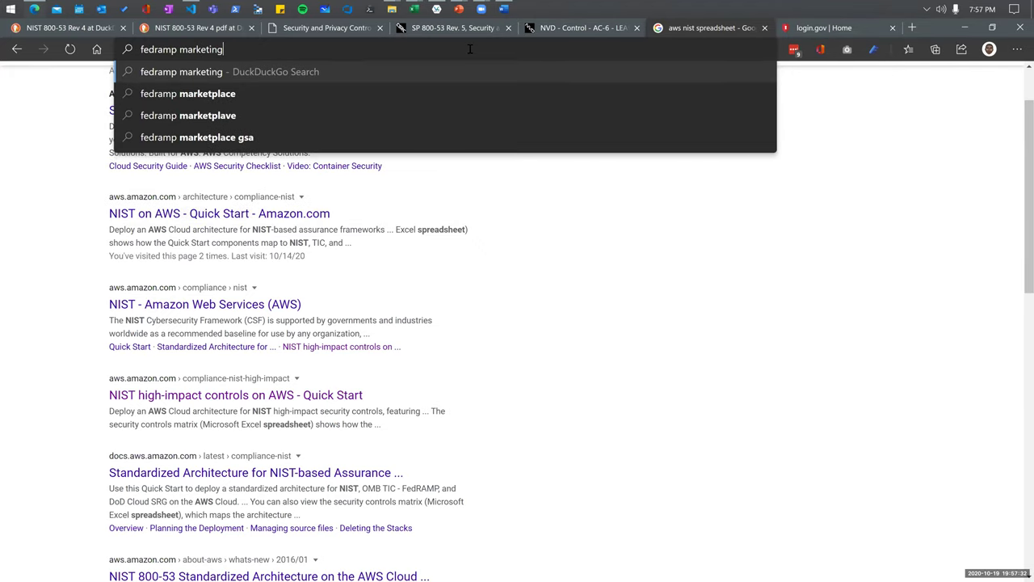
key("Return")
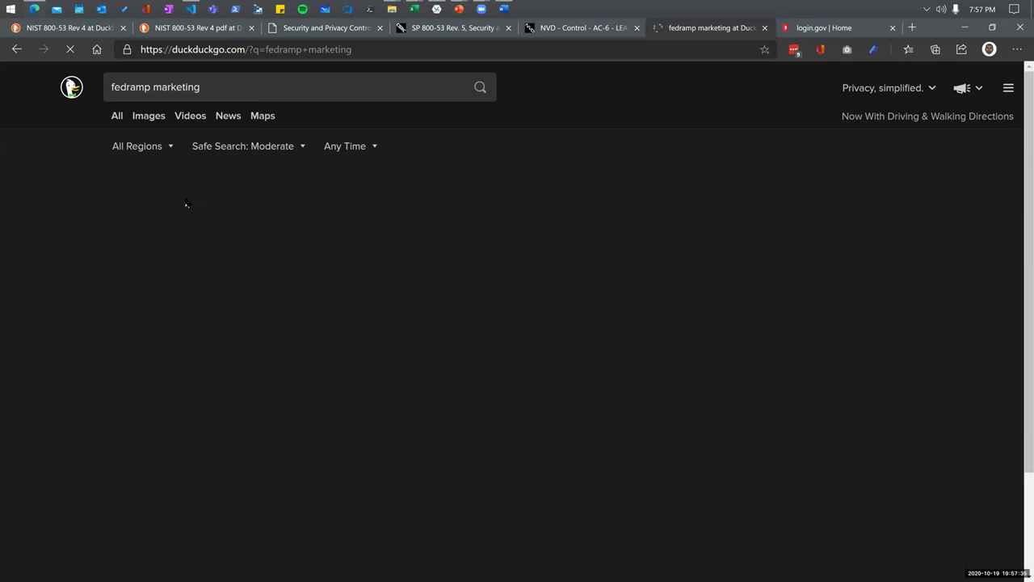
scroll(164, 291, "down", 1)
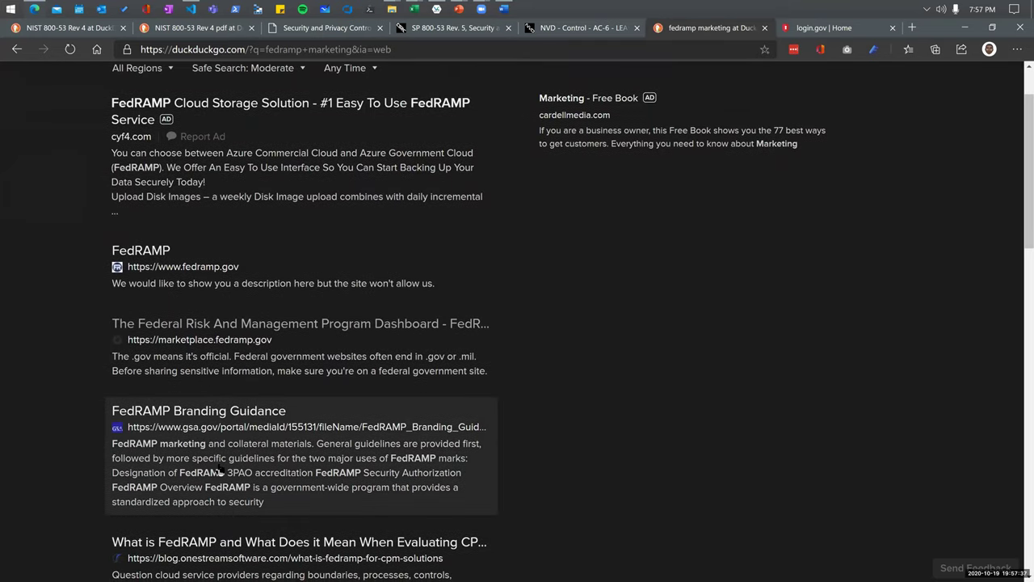
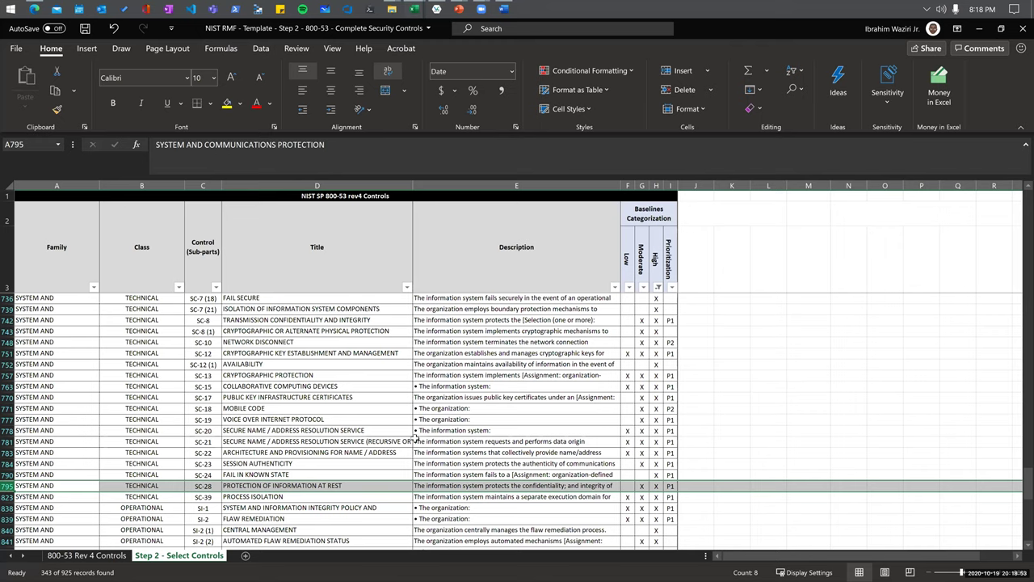
Select cell E795 and open its SC-28 description in the formula bar
left_click(466, 487)
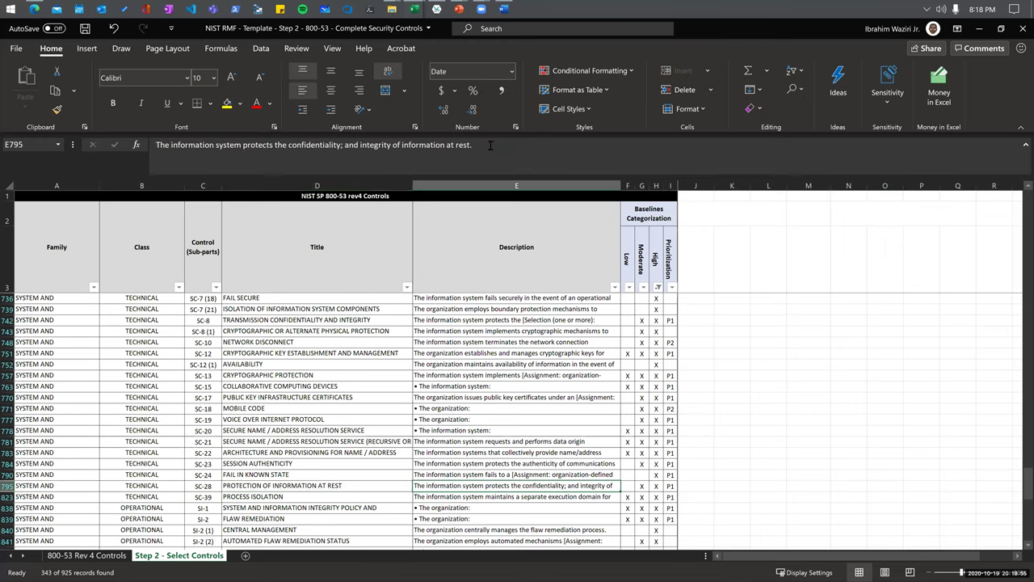
left_click(434, 150)
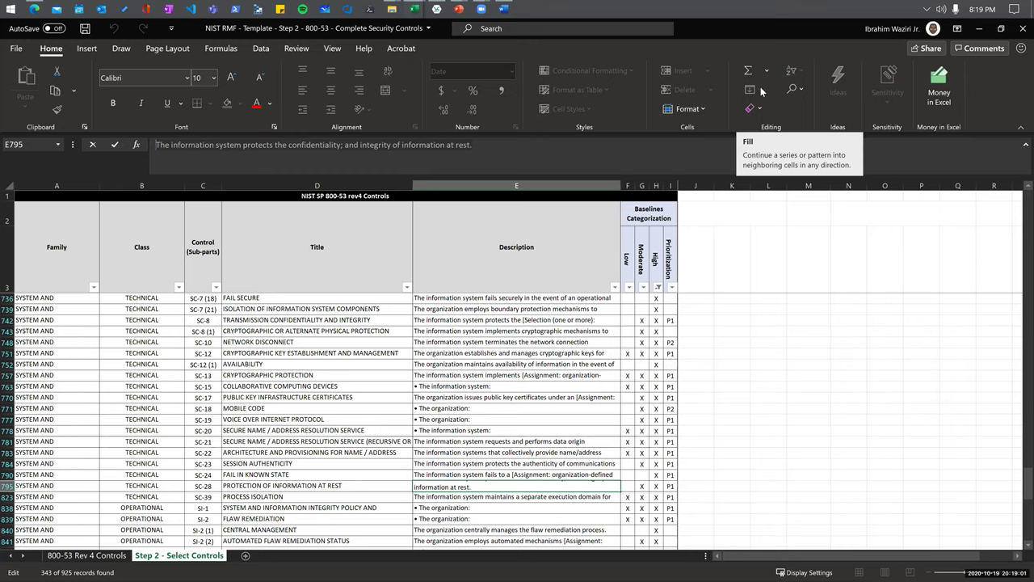
left_click(403, 160)
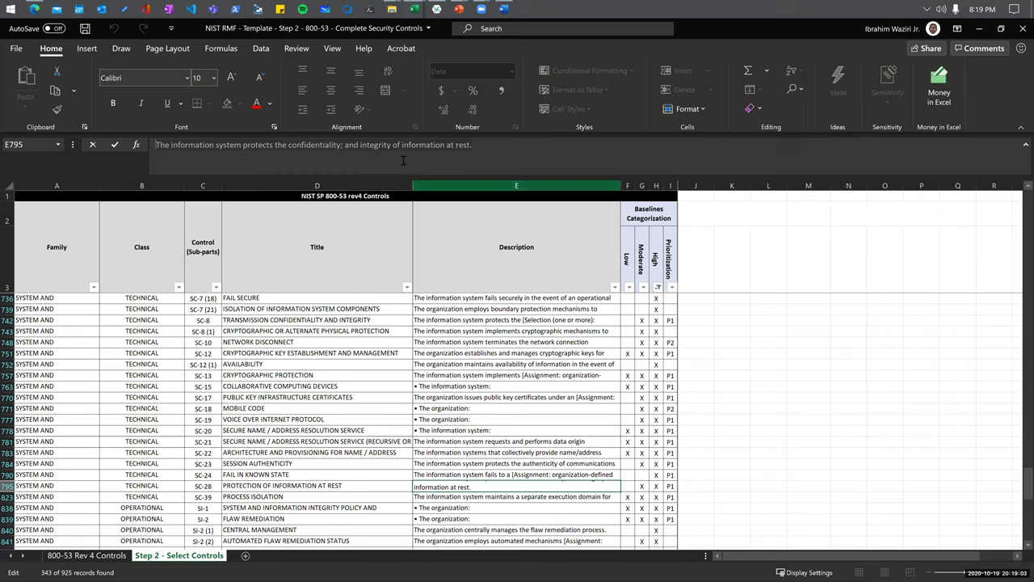
right_click(156, 154)
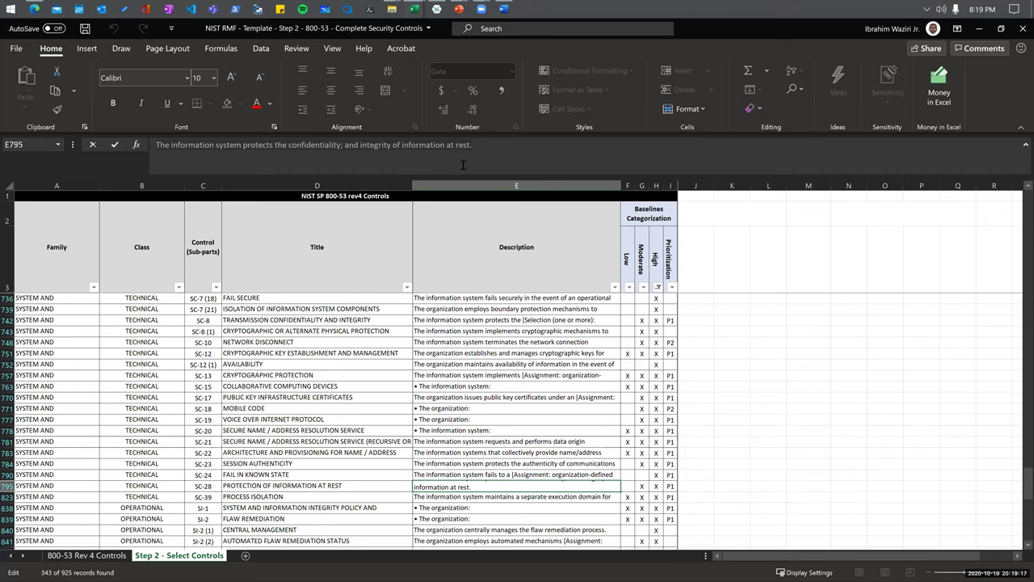
Correct the wording so it reads 'integrity of information at rest.'
left_click(478, 152)
left_click_drag(439, 152, 374, 151)
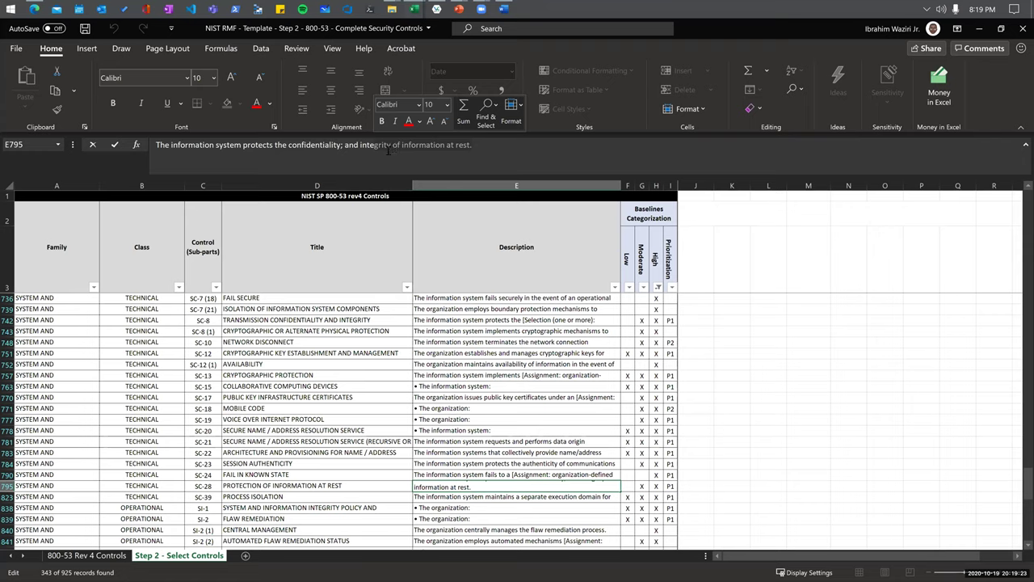
key("BackSpace")
type("f")
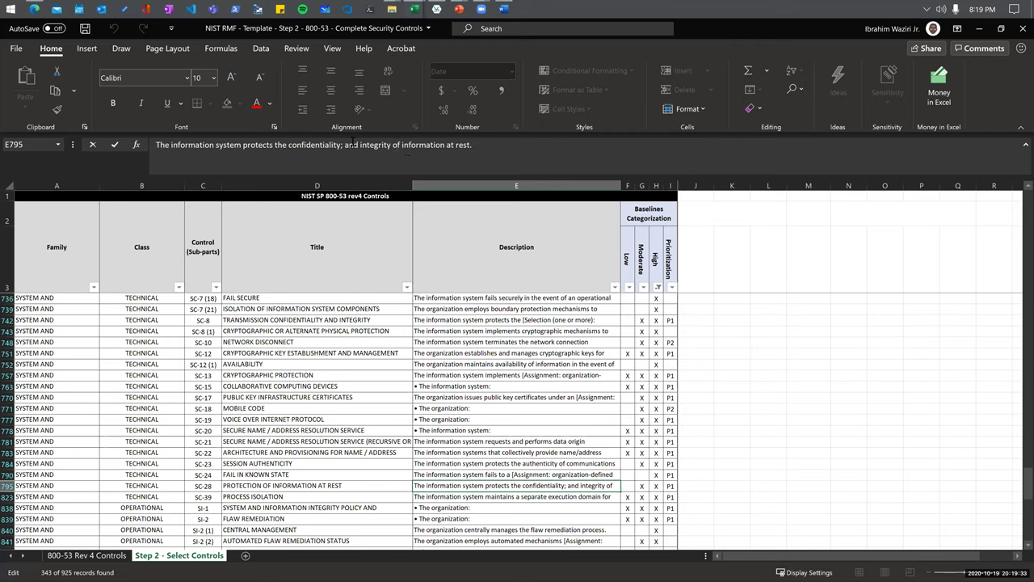
Append 'Using AES 256 (encryption algorithm)' after 'information at rest.' in E795
left_click(541, 154)
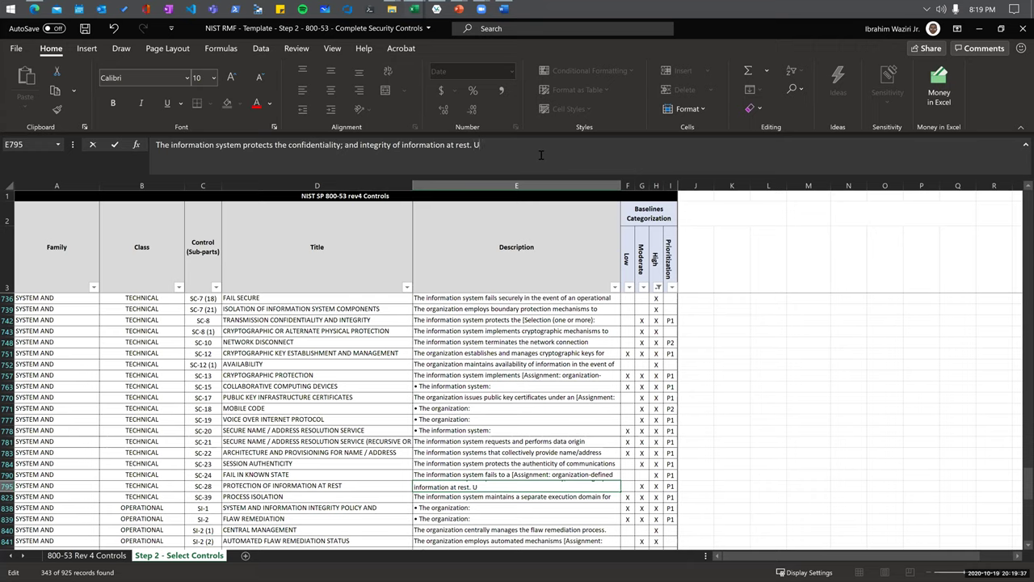
type("Using AEX")
type(" 256 (encryption a")
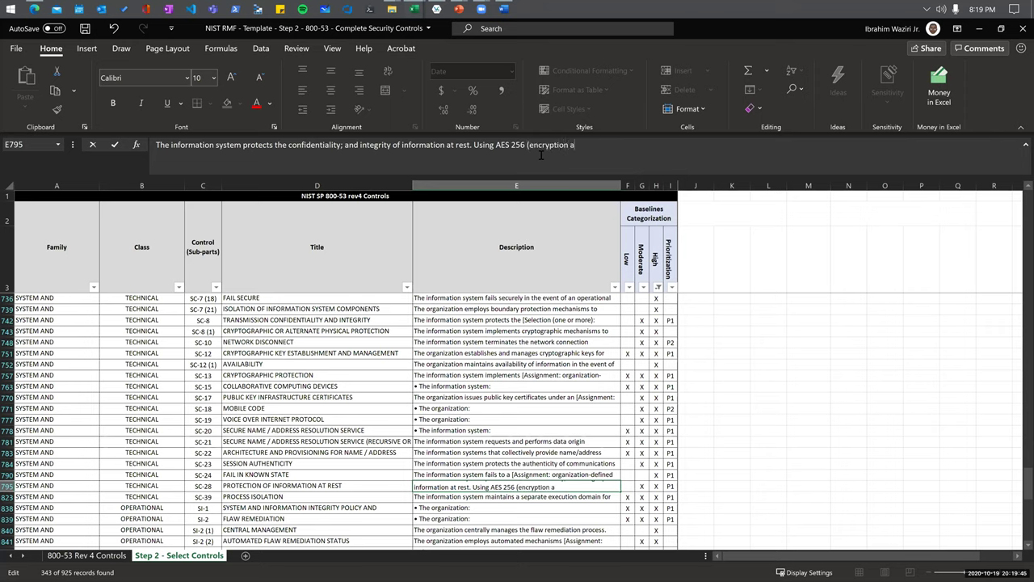
type("lgorithm)(")
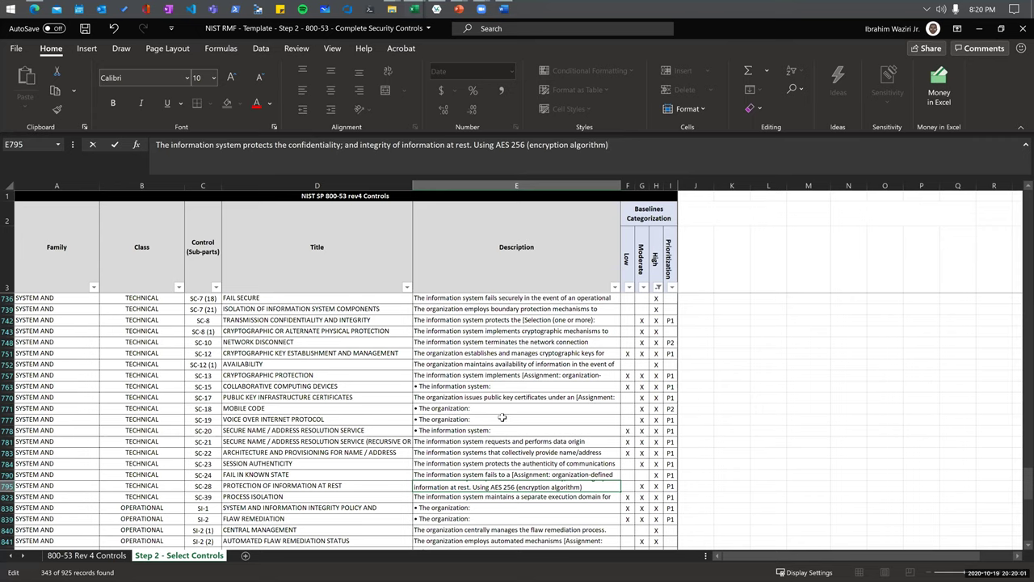
Scroll through the control descriptions around the SC-28 row
scroll(503, 427, "down", 1)
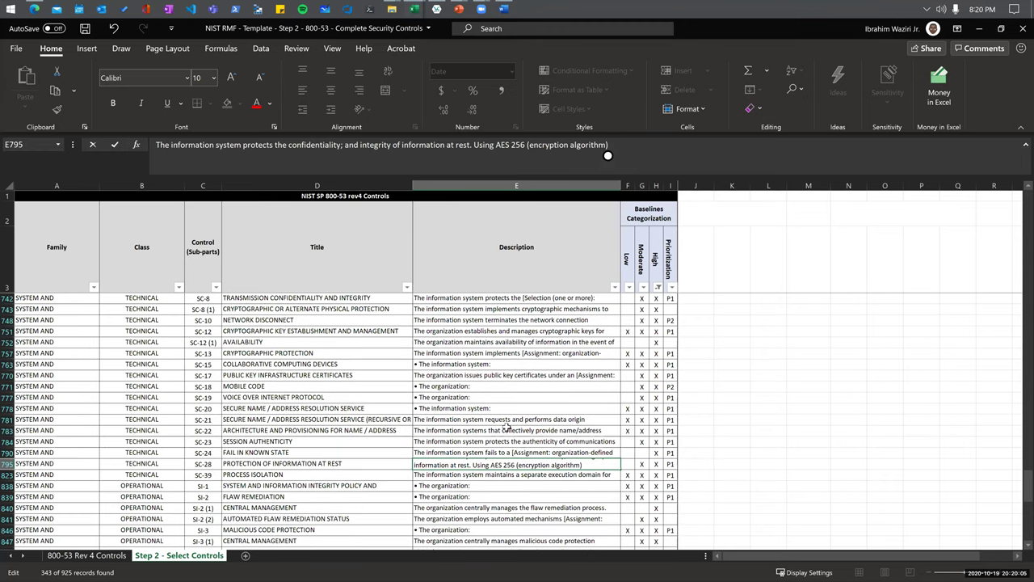
scroll(416, 462, "down", 2)
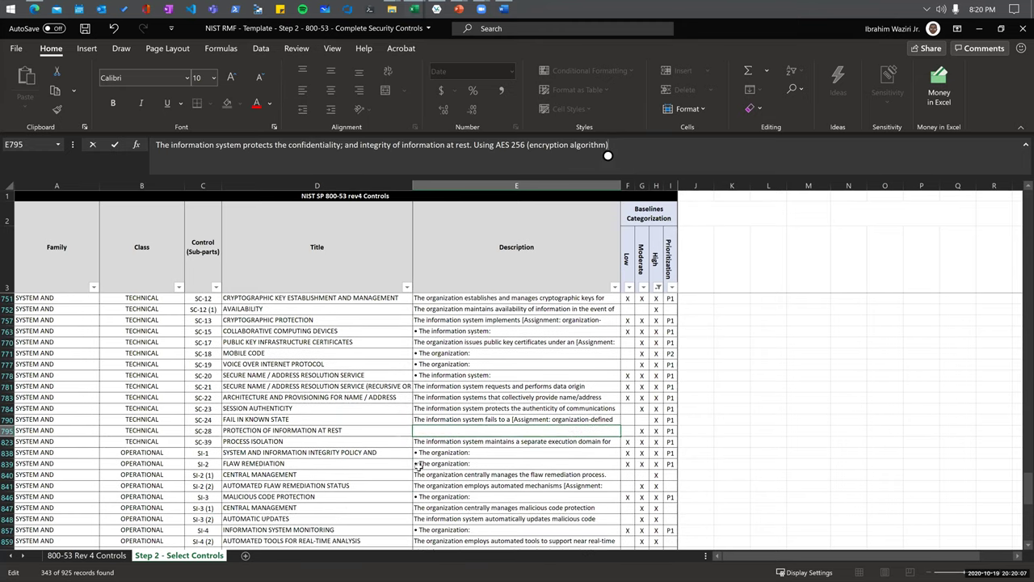
scroll(223, 411, "down", 3)
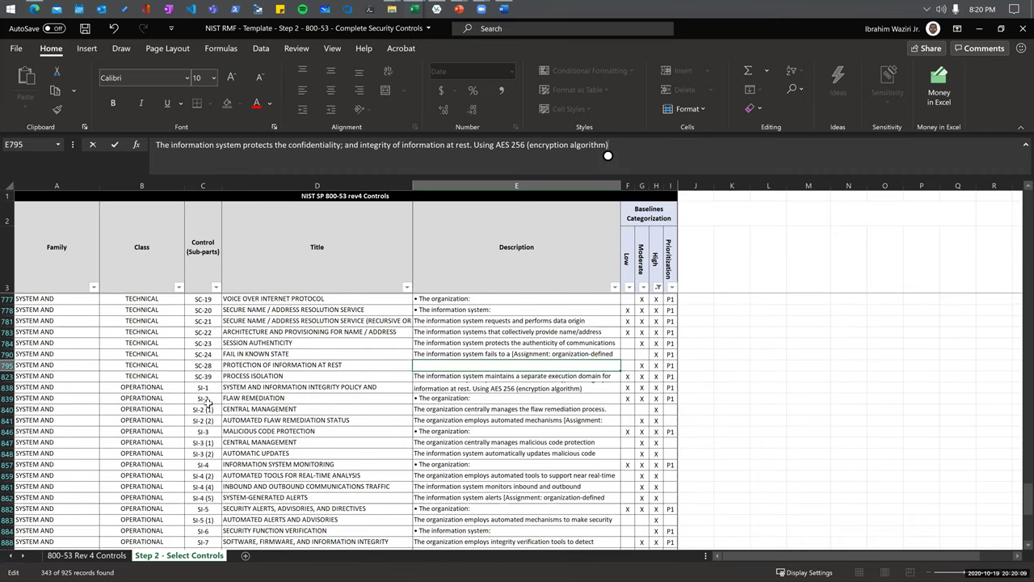
scroll(248, 383, "down", 1)
left_click_drag(255, 385, 248, 494)
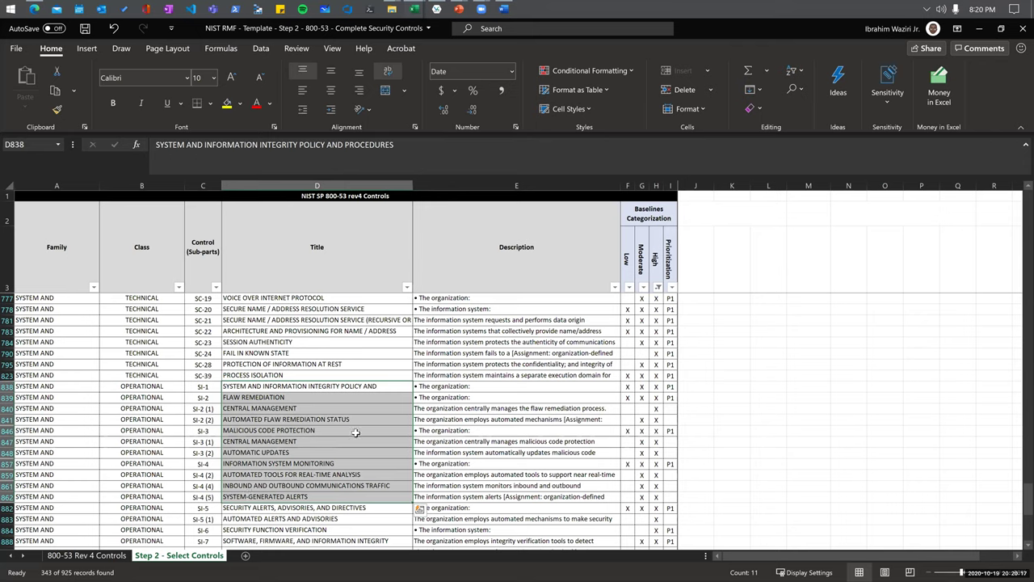
scroll(323, 428, "up", 2)
scroll(297, 453, "up", 2)
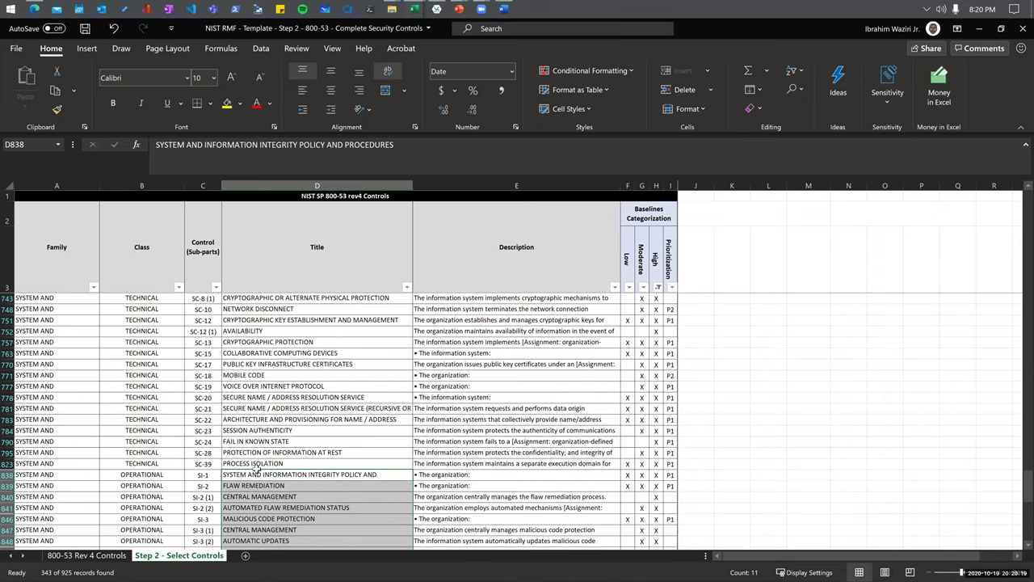
left_click_drag(267, 463, 257, 298)
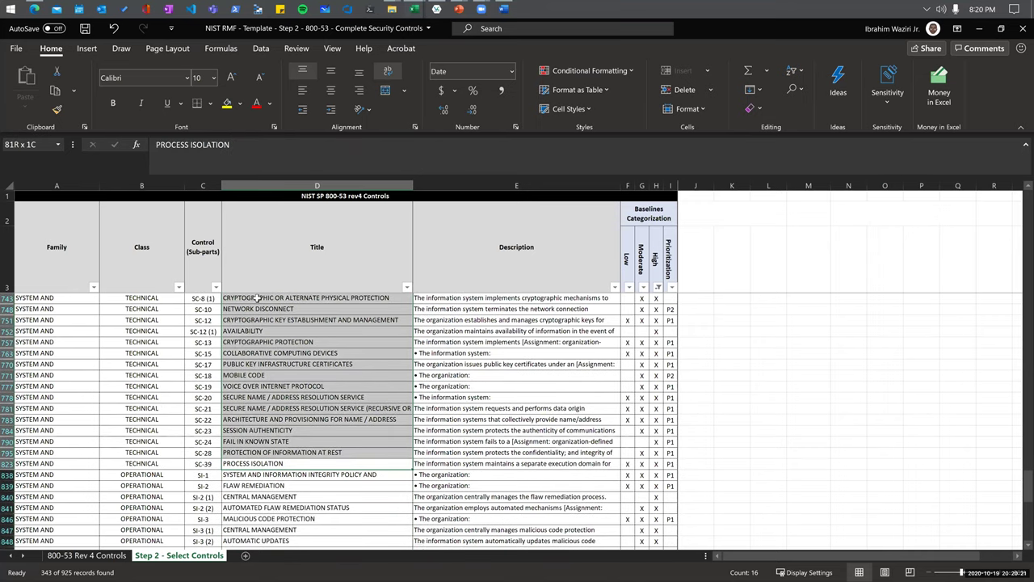
scroll(477, 543, "up", 3)
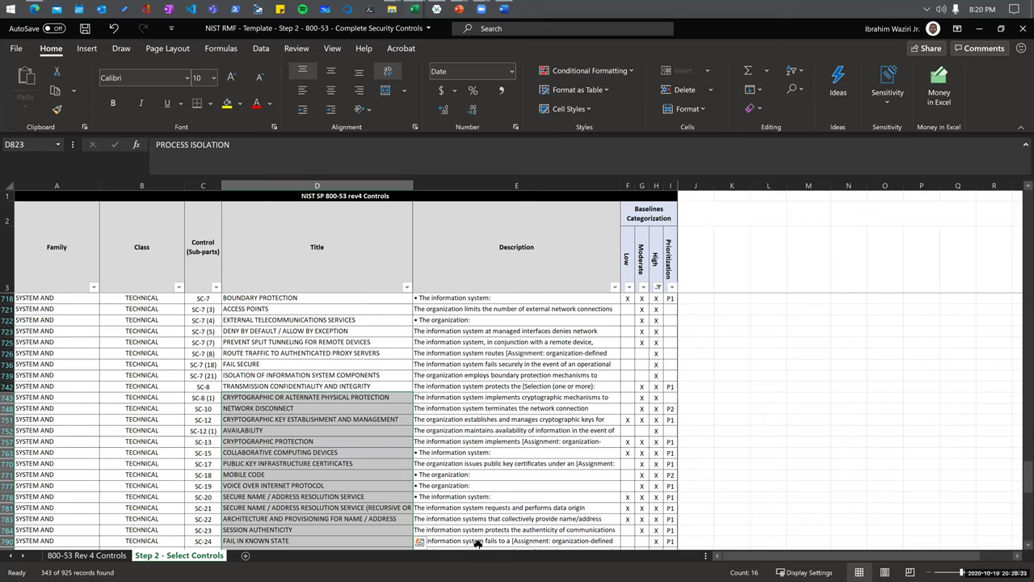
Check descriptions in E763, E784, E790 and E771, then reopen E795 for editing
left_click(494, 451)
scroll(469, 500, "down", 2)
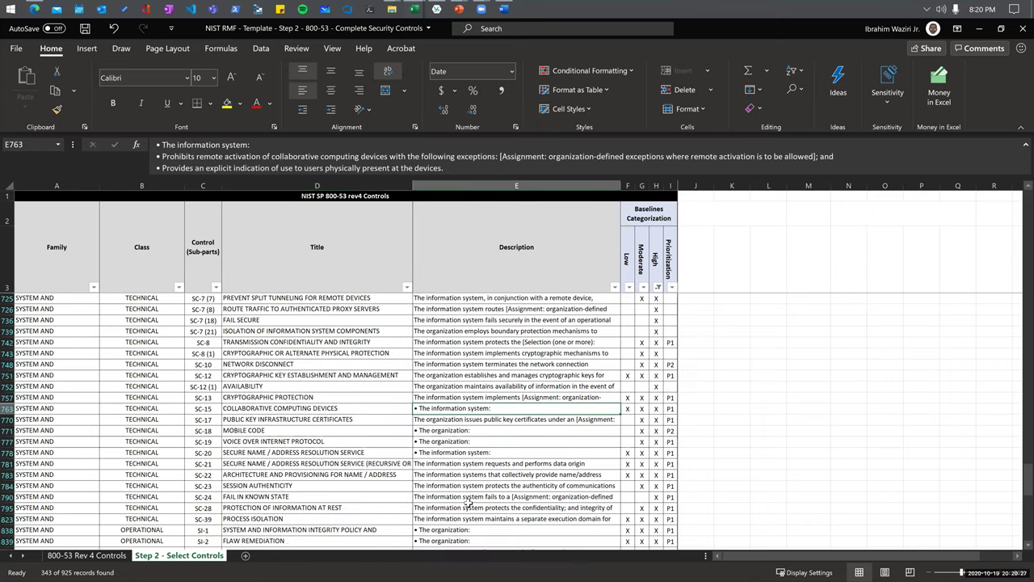
left_click(485, 508)
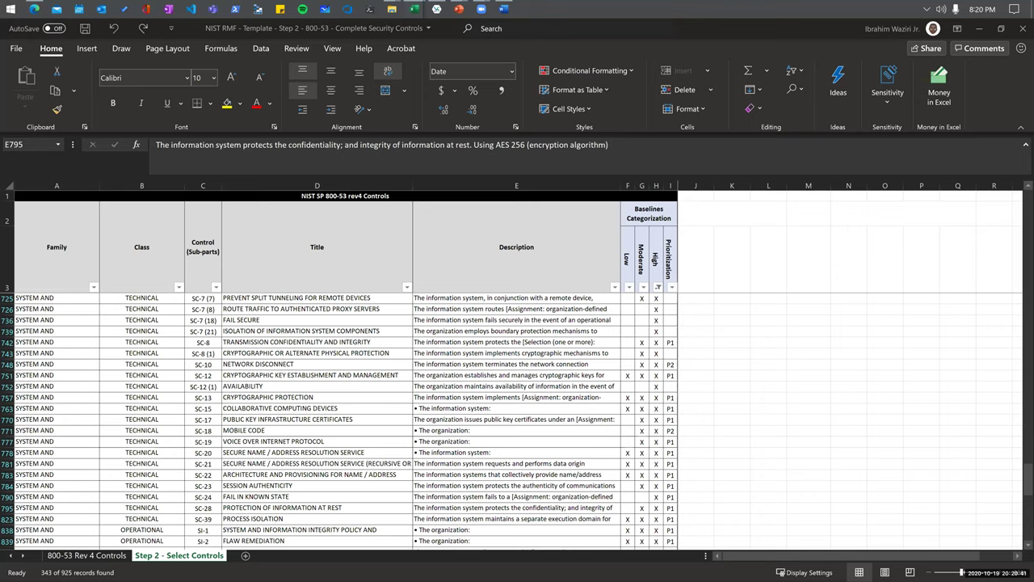
left_click(487, 507)
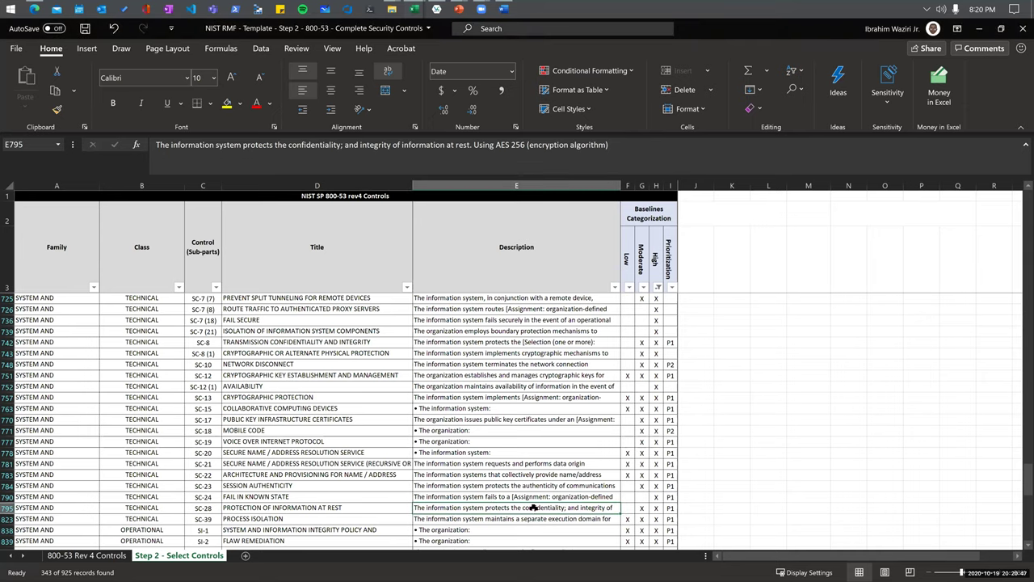
left_click(536, 485)
left_click(531, 496)
left_click(529, 508)
left_click(479, 429)
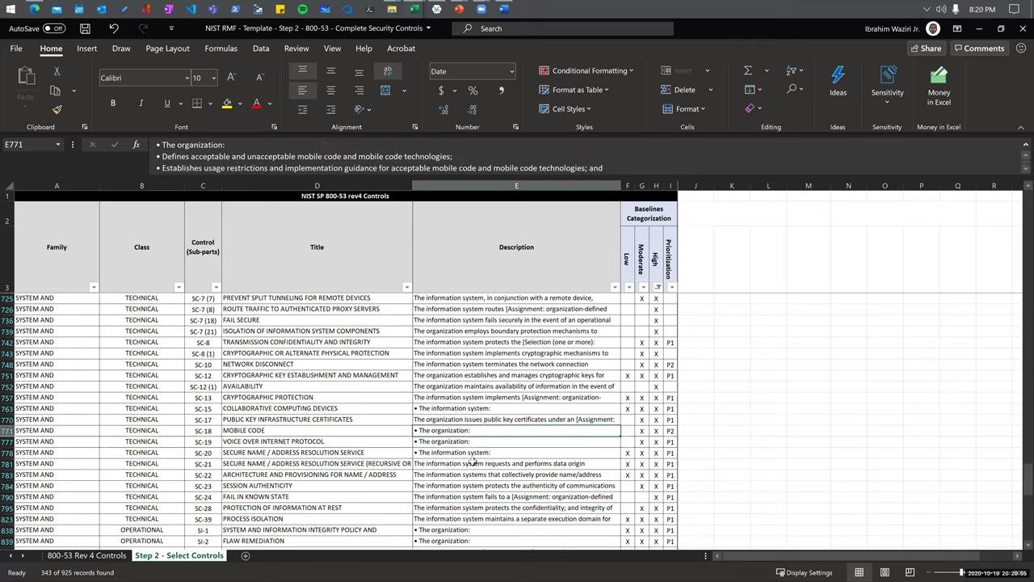
key("ctrl+z")
left_click(620, 144)
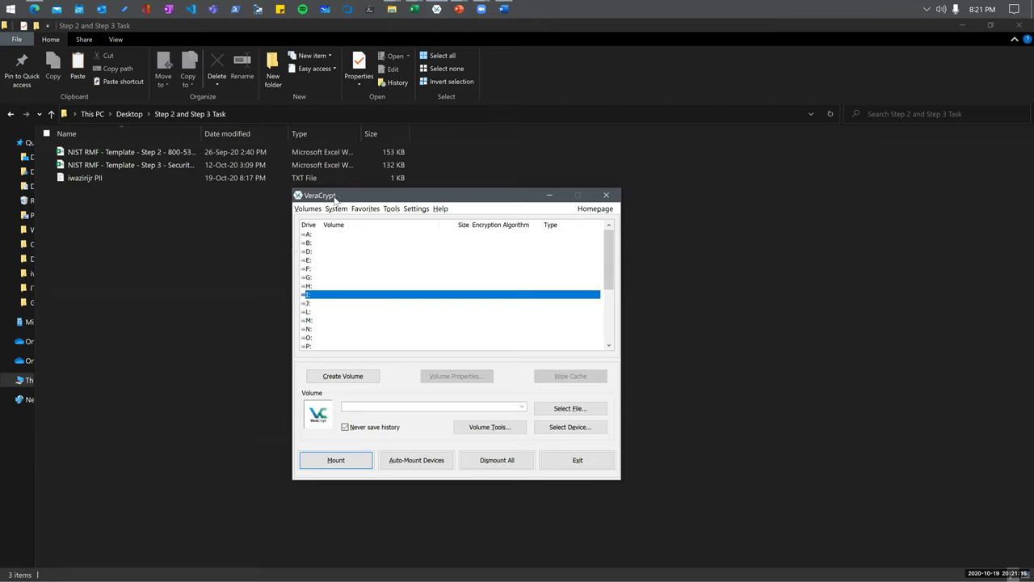
Close VeraCrypt and briefly bring up, then dismiss, the PII text file's context menu
left_click_drag(334, 198, 310, 200)
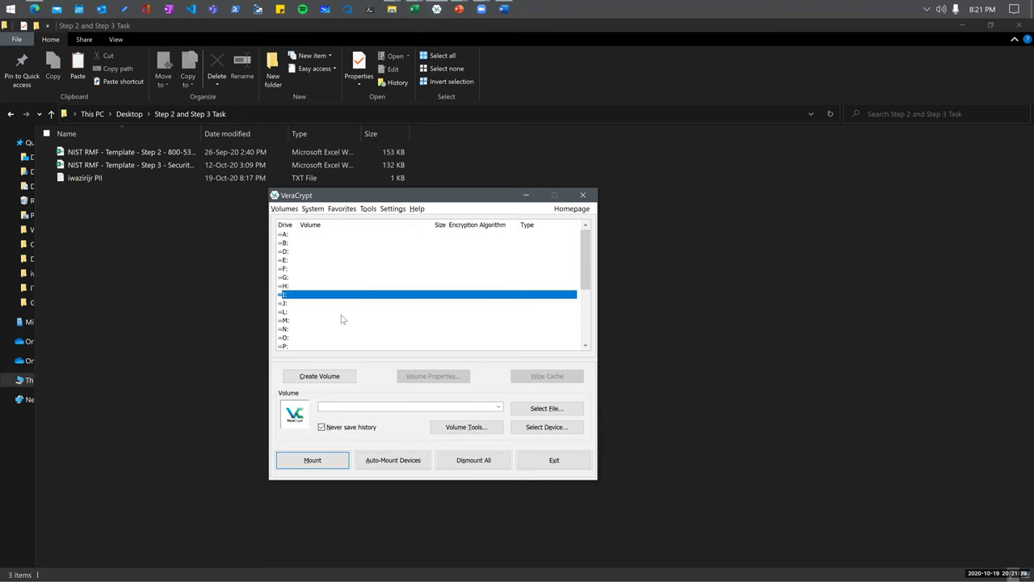
left_click(583, 198)
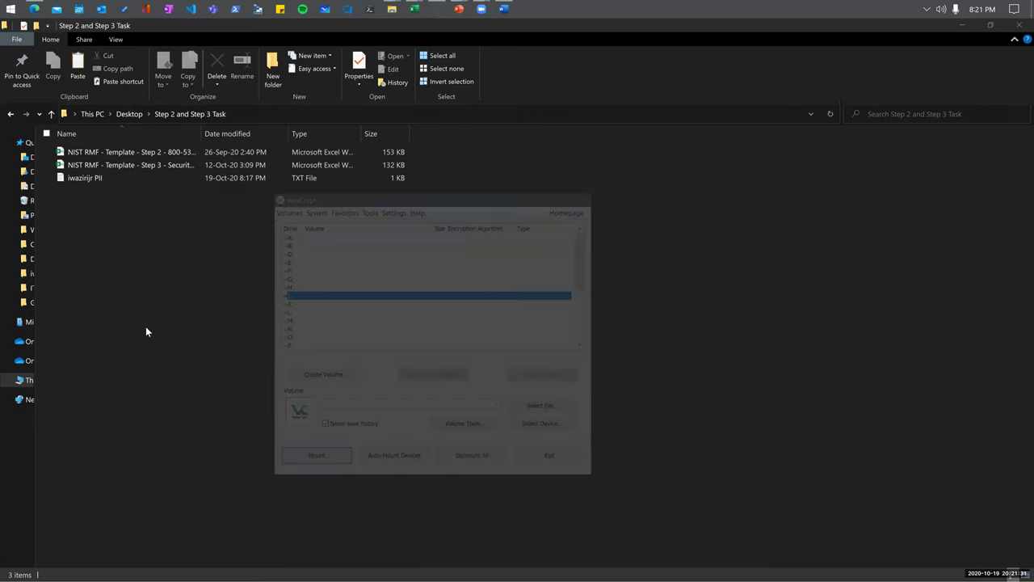
right_click(71, 178)
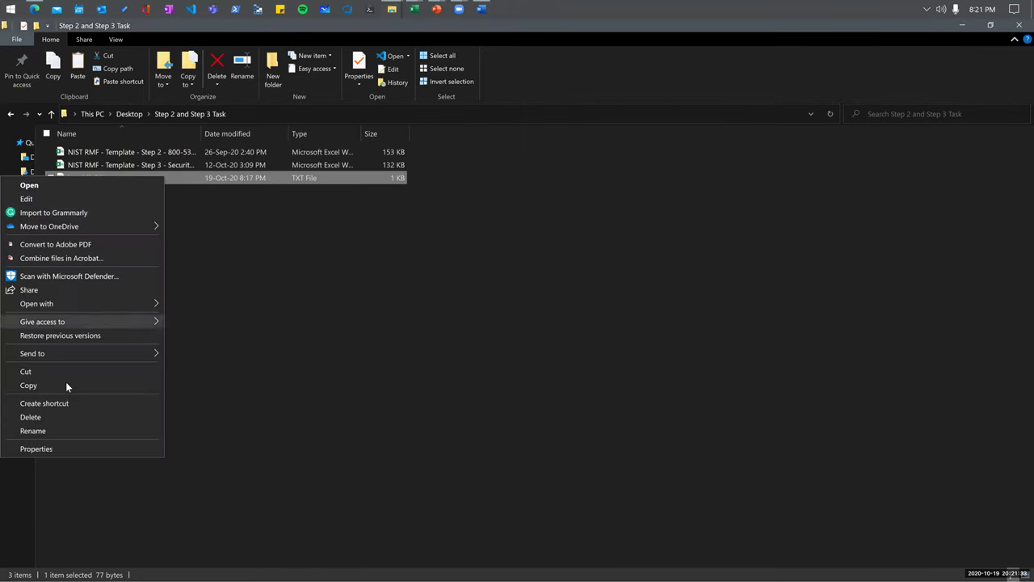
mouse_move(78, 360)
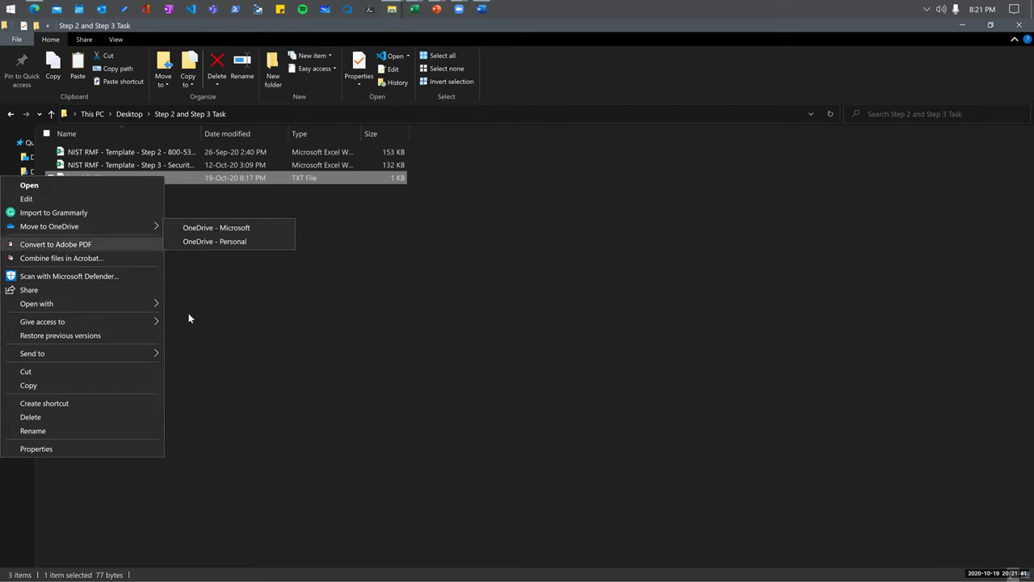
left_click(415, 173)
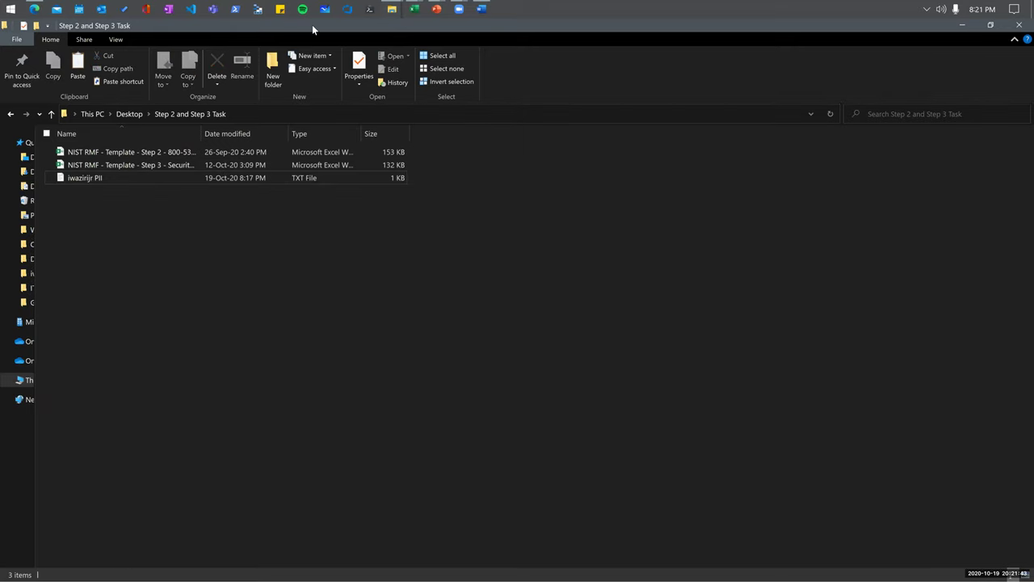
Launch VeraCrypt via 'vera' search and choose a standard encrypted file container
key("super")
type("vera")
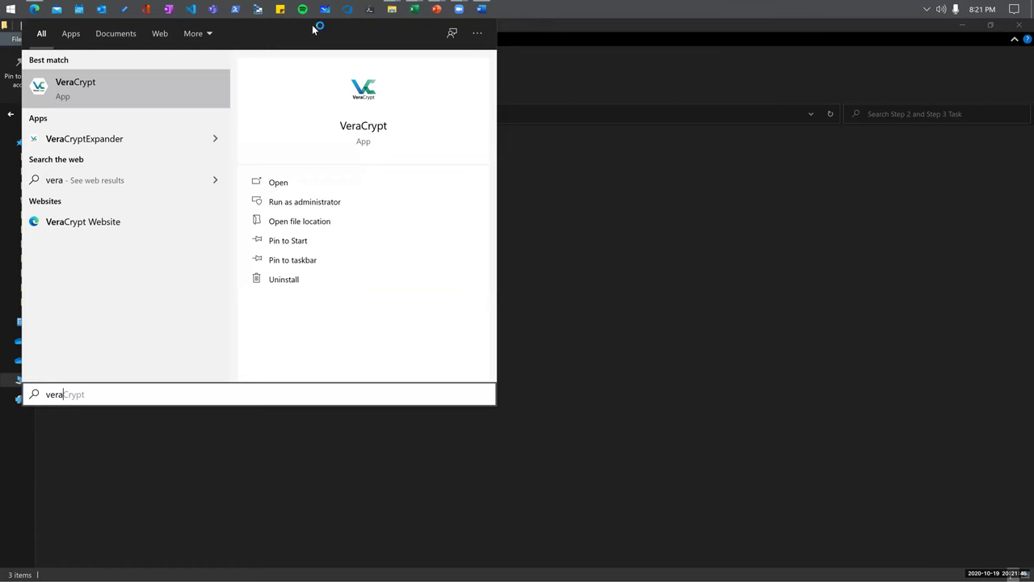
key("Return")
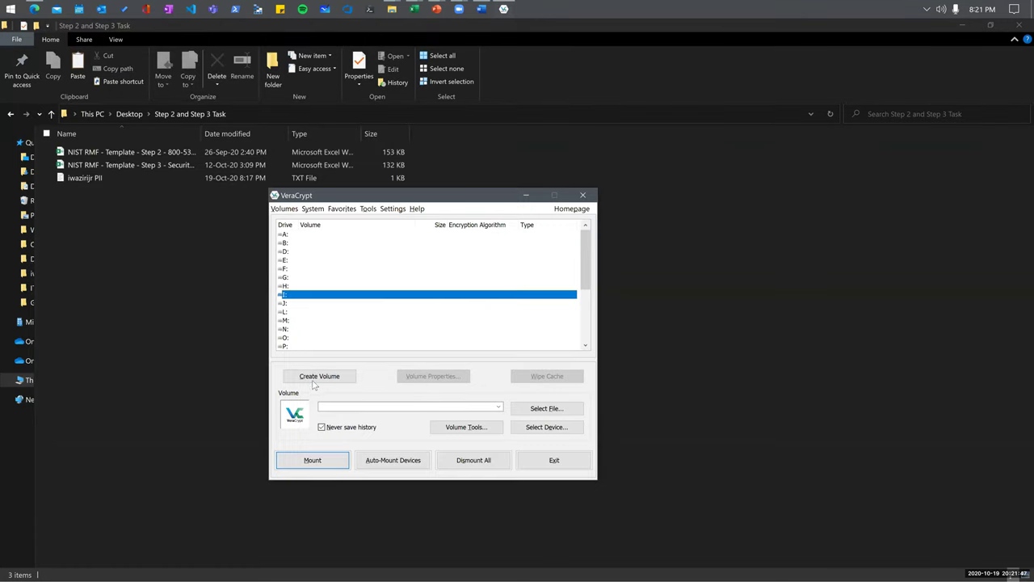
left_click(314, 378)
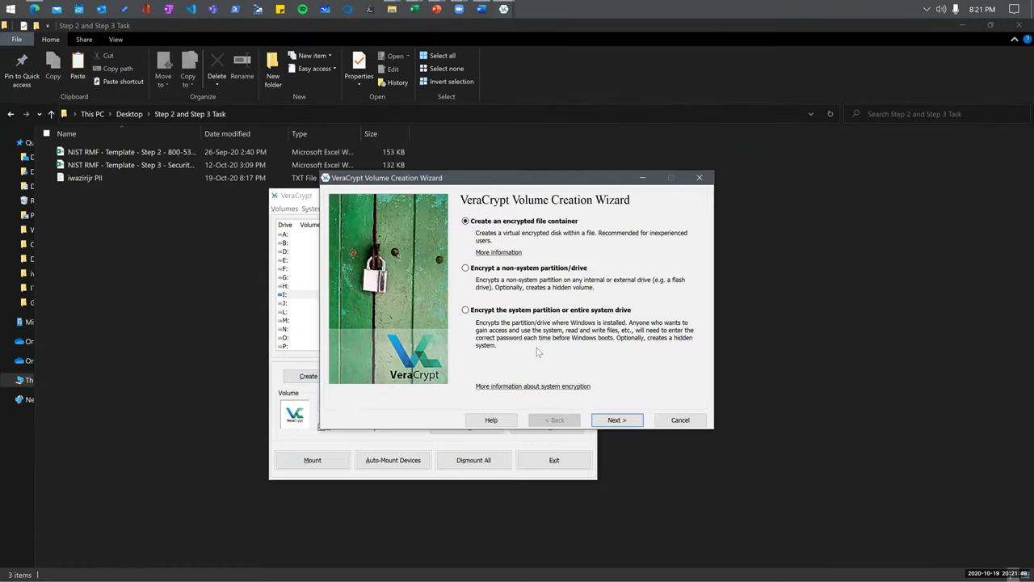
left_click(619, 422)
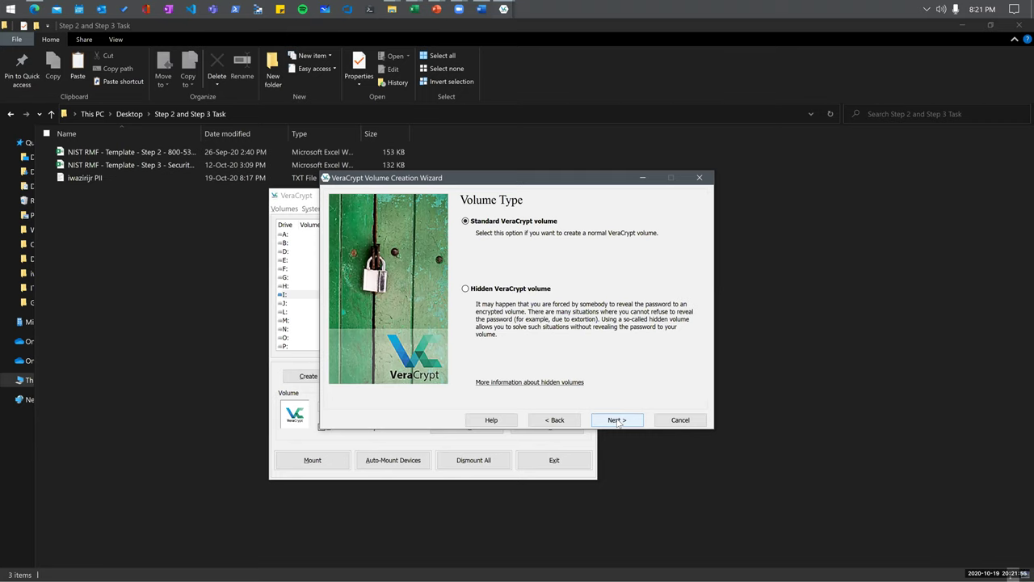
left_click(617, 420)
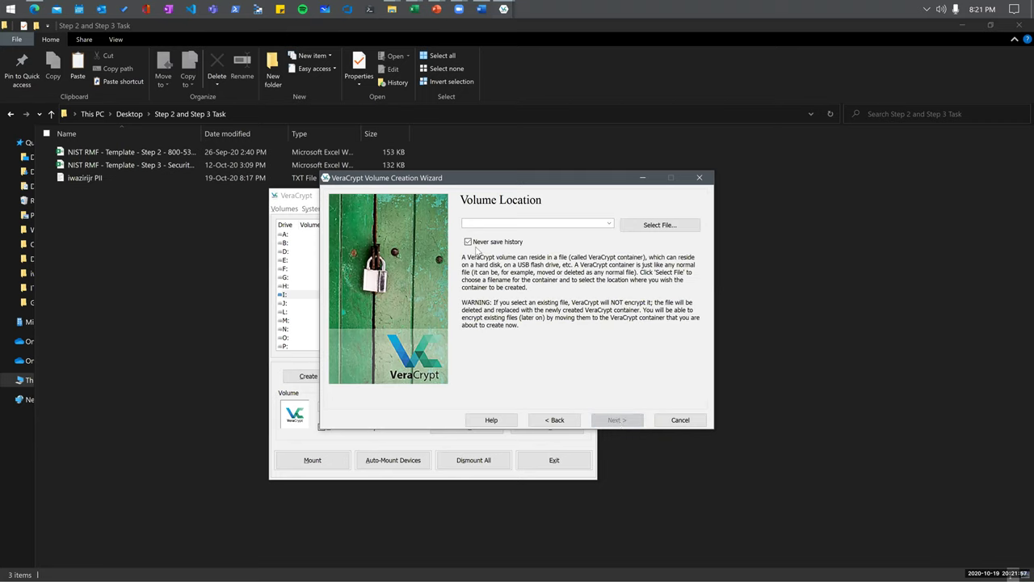
Save the container file as 'encrypted box' in the Step 2 and Step 3 Task folder
left_click(658, 227)
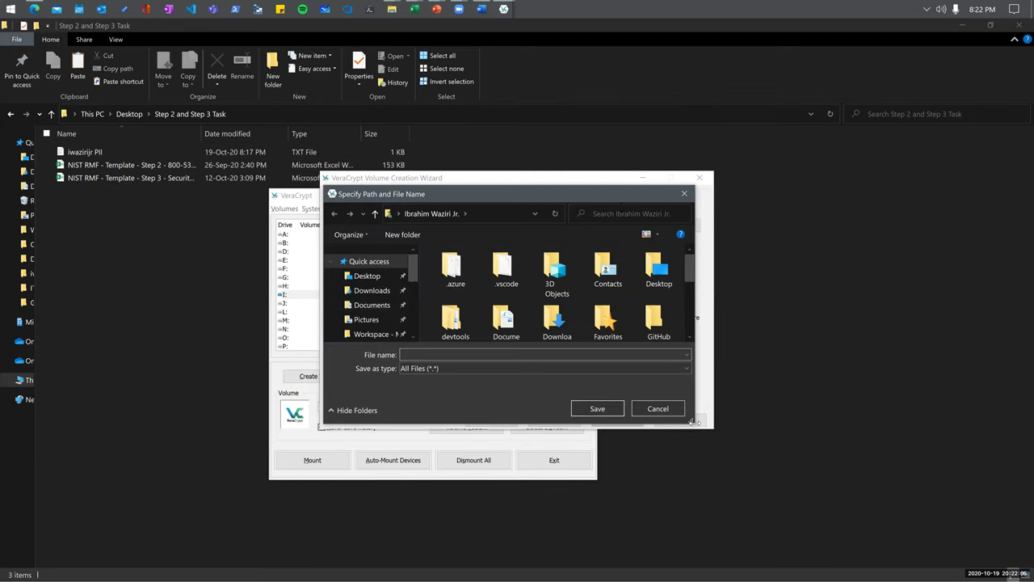
left_click_drag(699, 430, 798, 482)
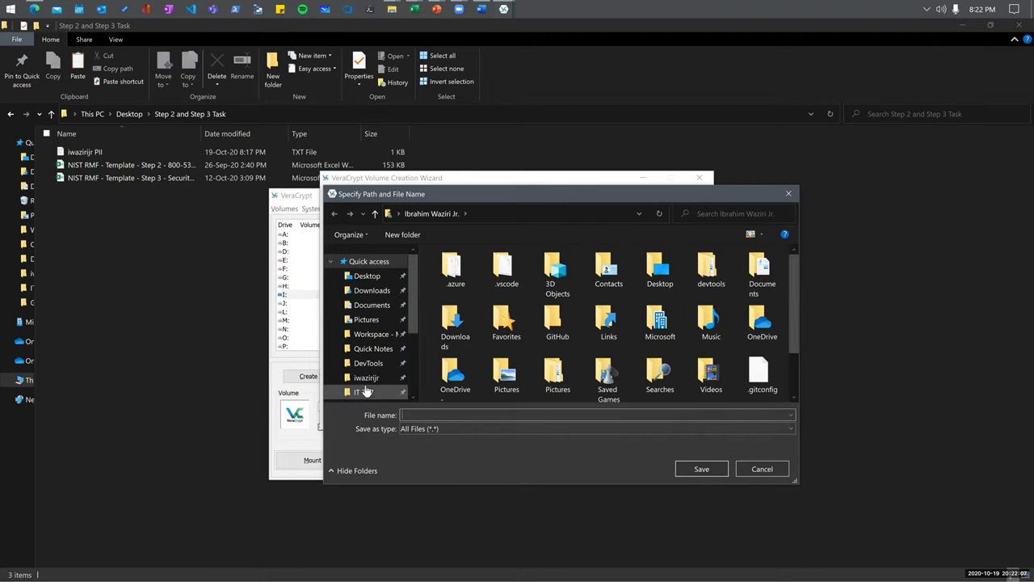
scroll(367, 379, "down", 4)
scroll(355, 340, "up", 5)
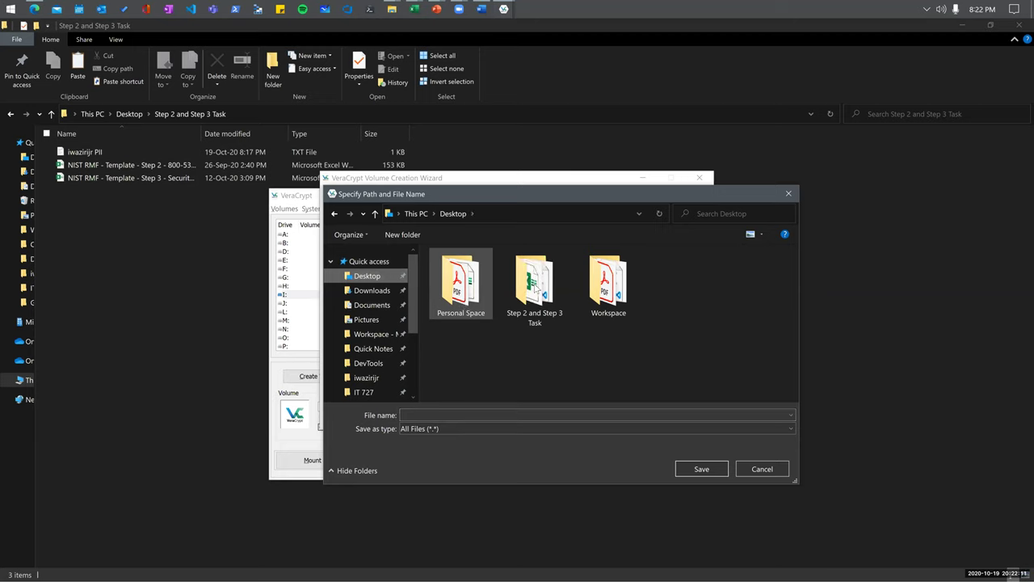
double_click(535, 286)
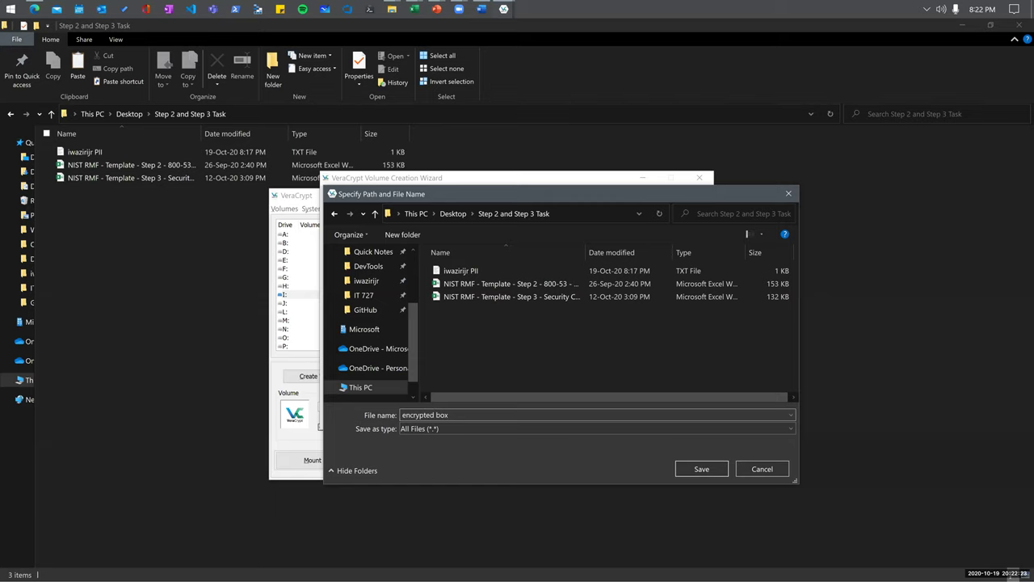
left_click(716, 472)
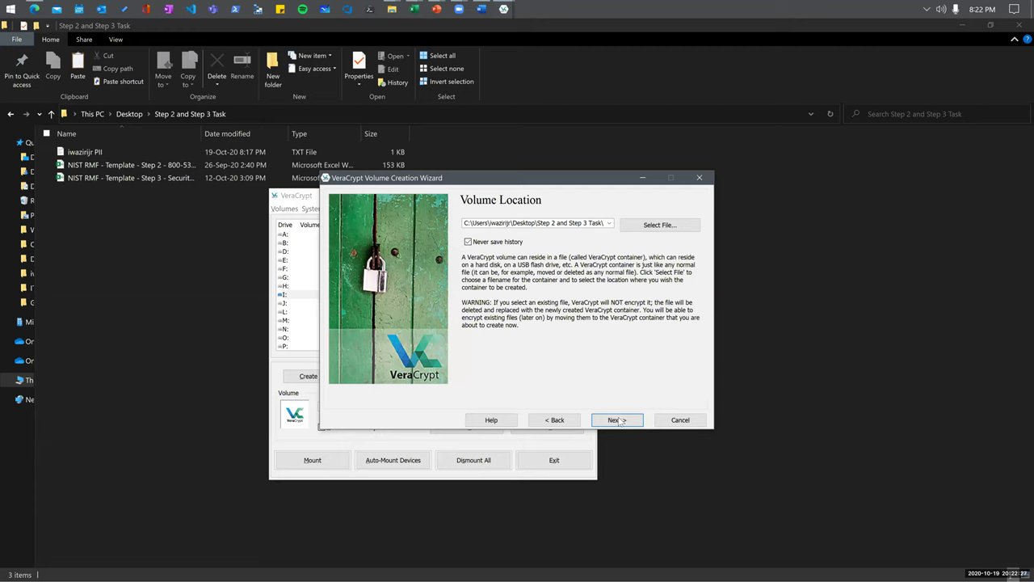
Keep AES as the encryption algorithm and SHA-512 as the hash algorithm
left_click(618, 420)
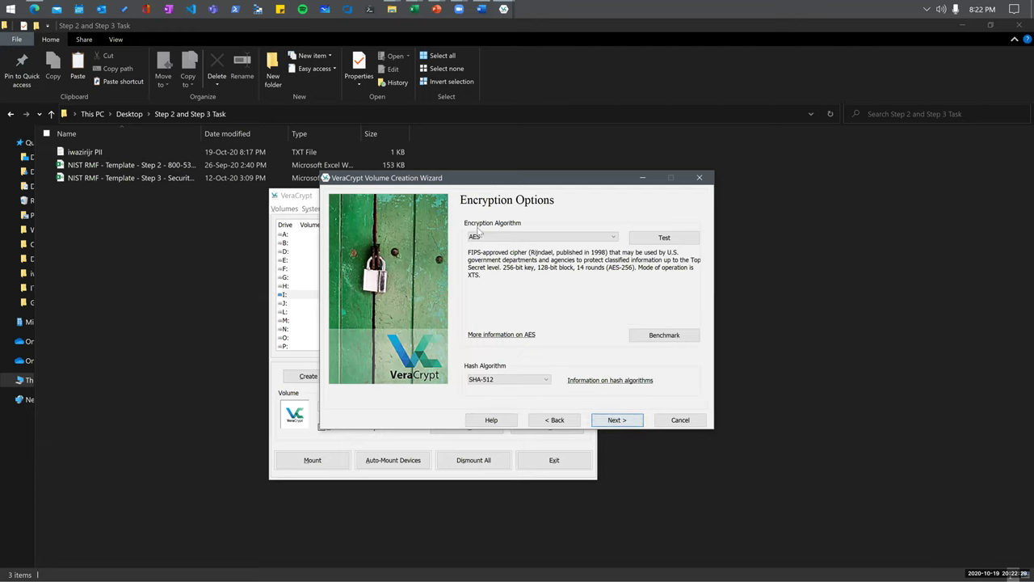
left_click(600, 238)
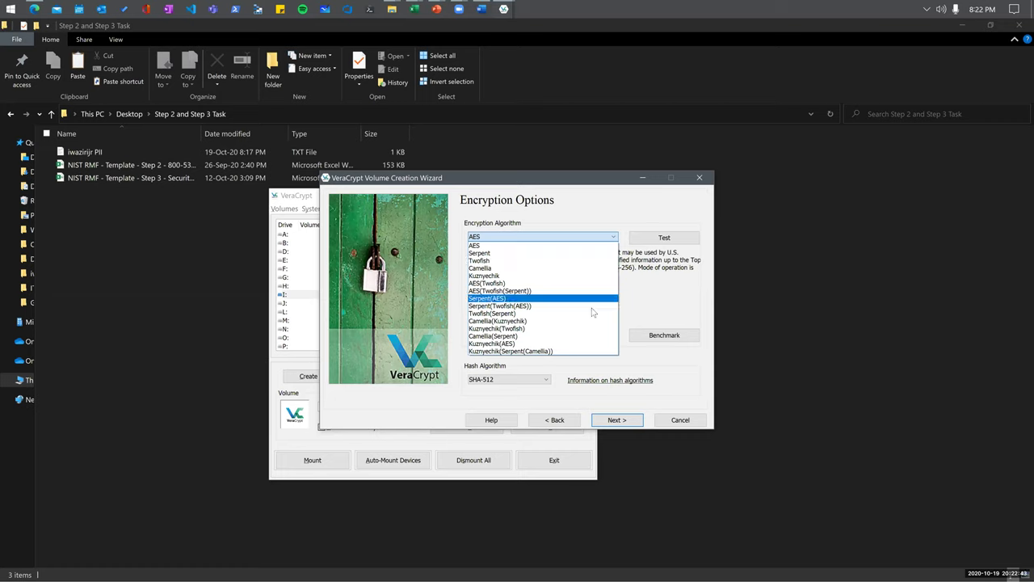
left_click(656, 301)
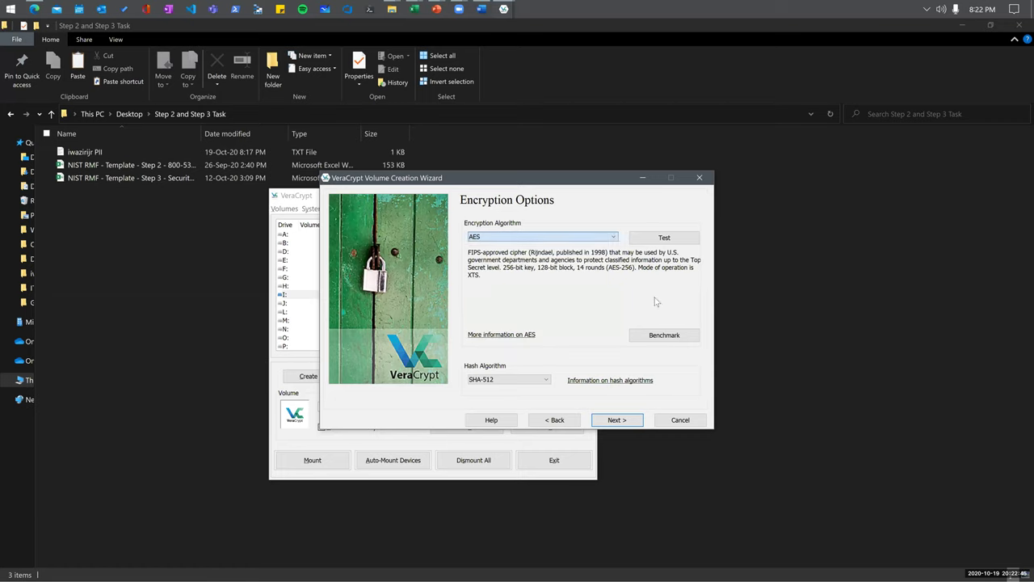
left_click(504, 378)
left_click(610, 276)
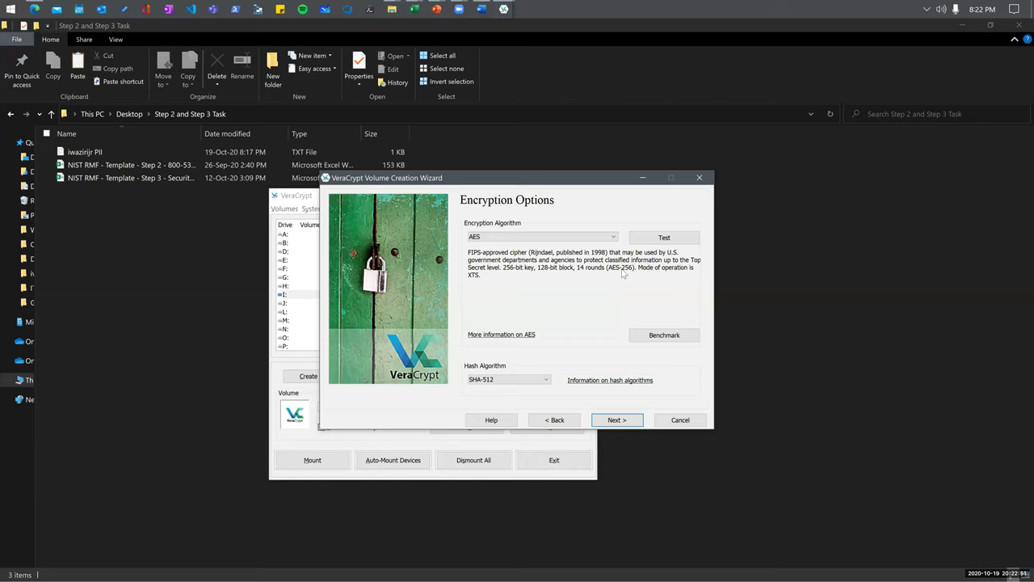
left_click(519, 381)
left_click(519, 381)
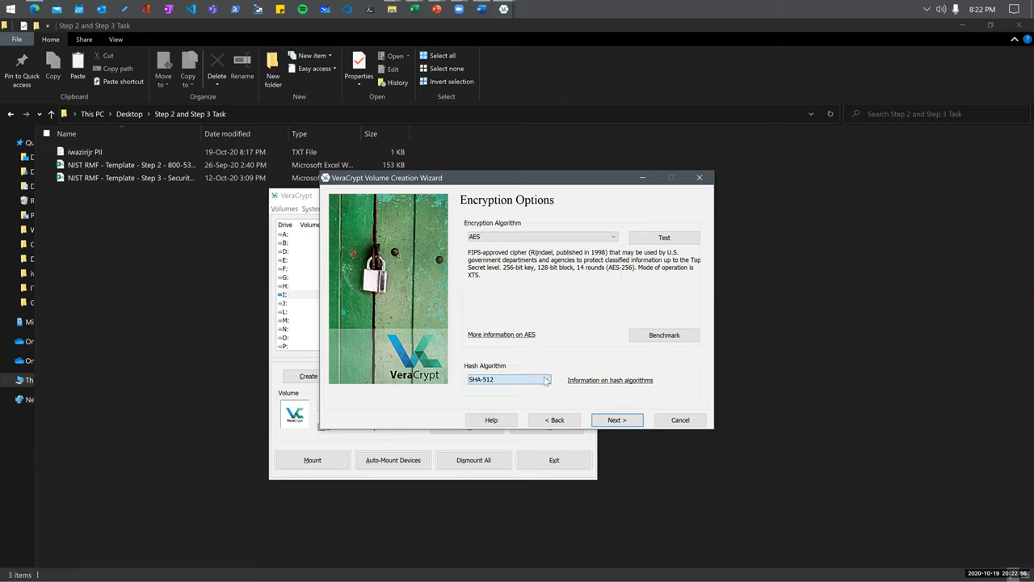
Enter a 10 MB volume size and continue to the password step
left_click(635, 422)
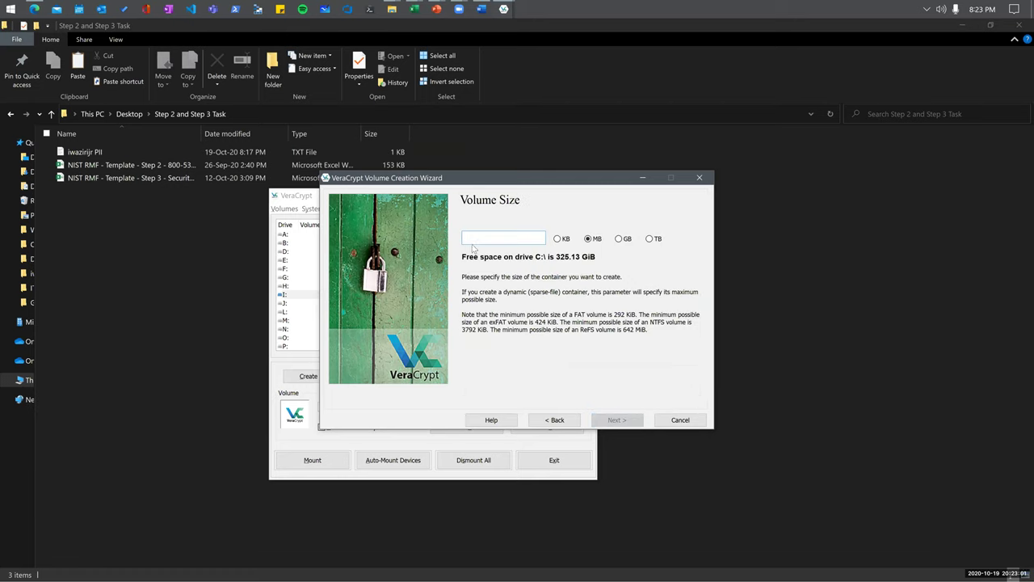
type("10")
left_click(631, 421)
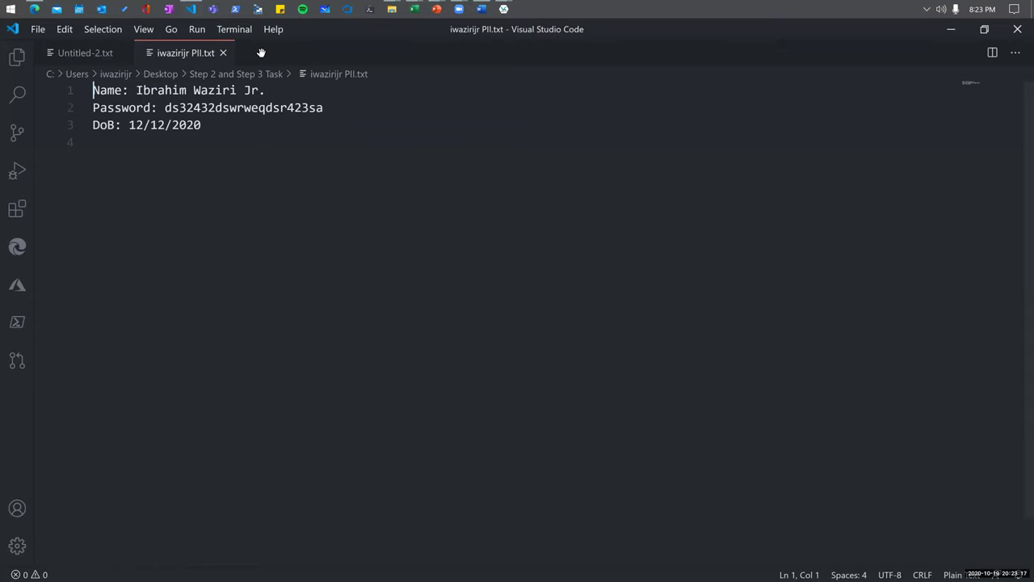
Type a random password string into a new untitled VS Code file and select it
double_click(261, 53)
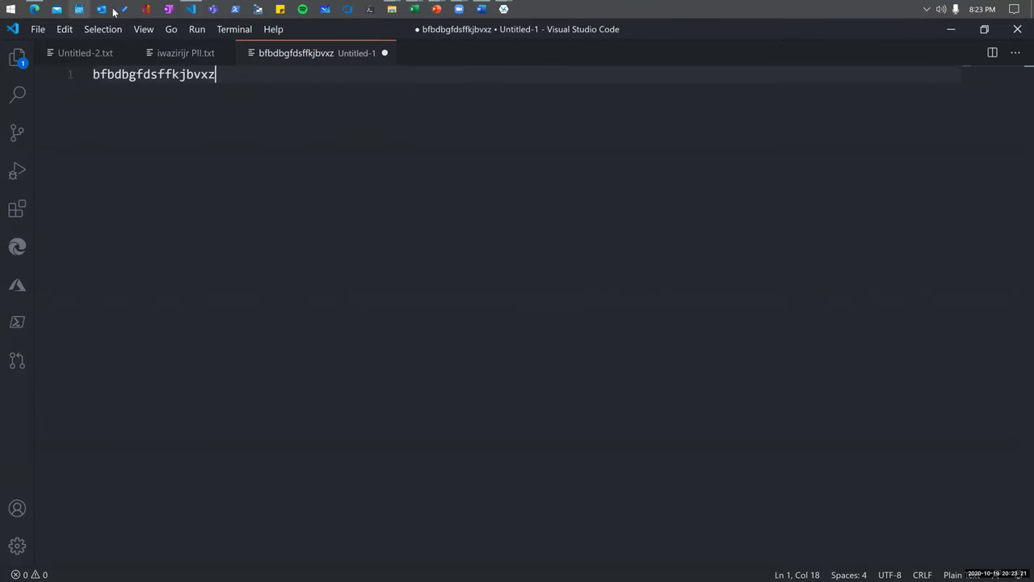
left_click_drag(216, 74, 90, 74)
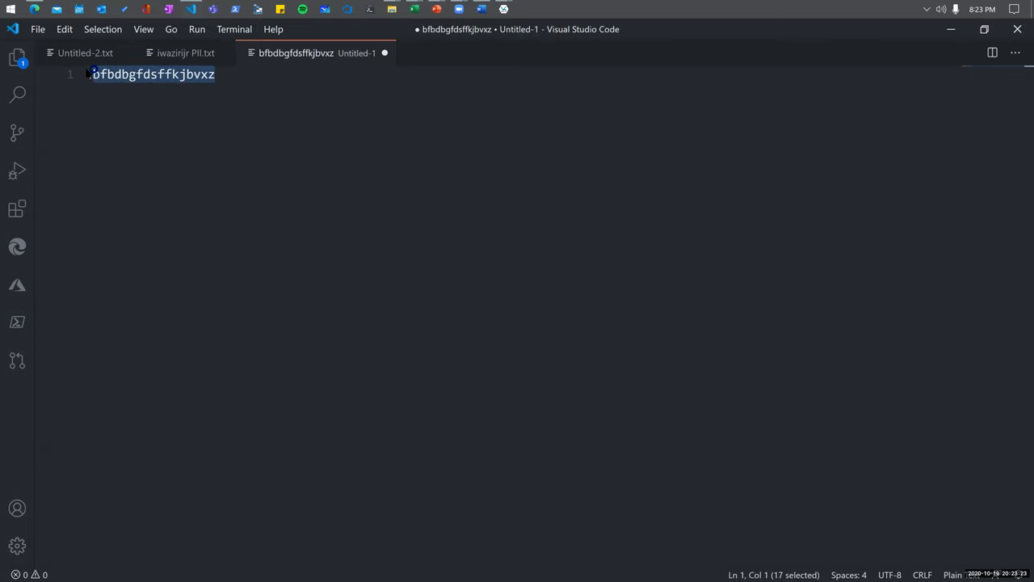
Paste that password into VeraCrypt's Password and Confirm fields
left_click(951, 29)
key("ctrl+v")
left_click(563, 235)
key("ctrl+v")
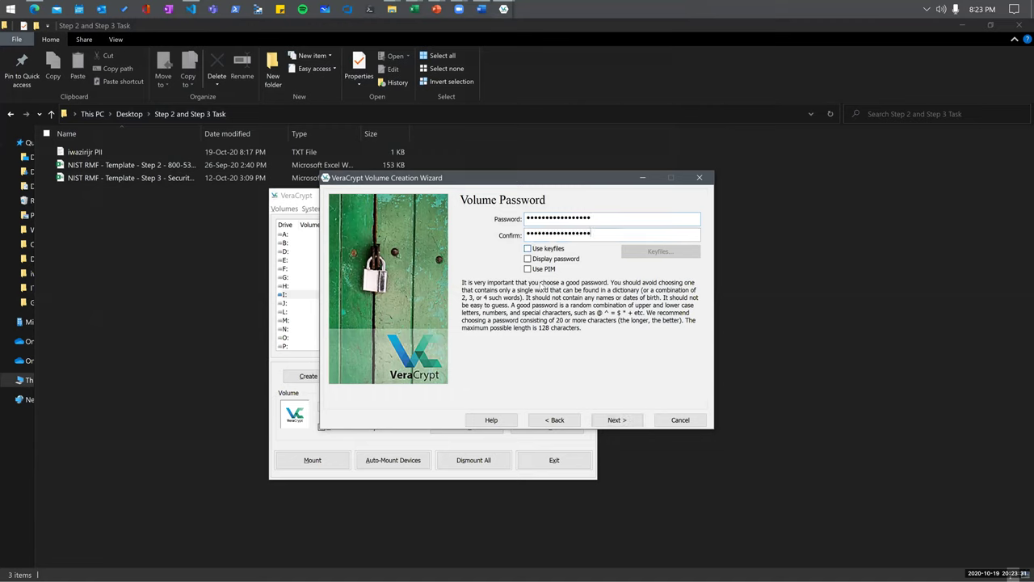
Display the password in plain text, continue, and accept the short-password warning
left_click(545, 259)
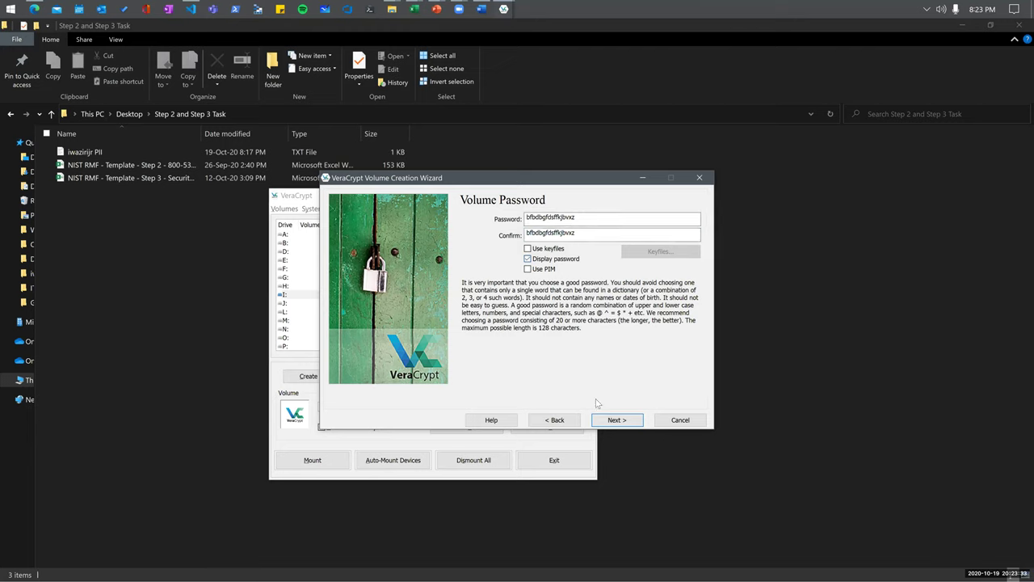
left_click(618, 420)
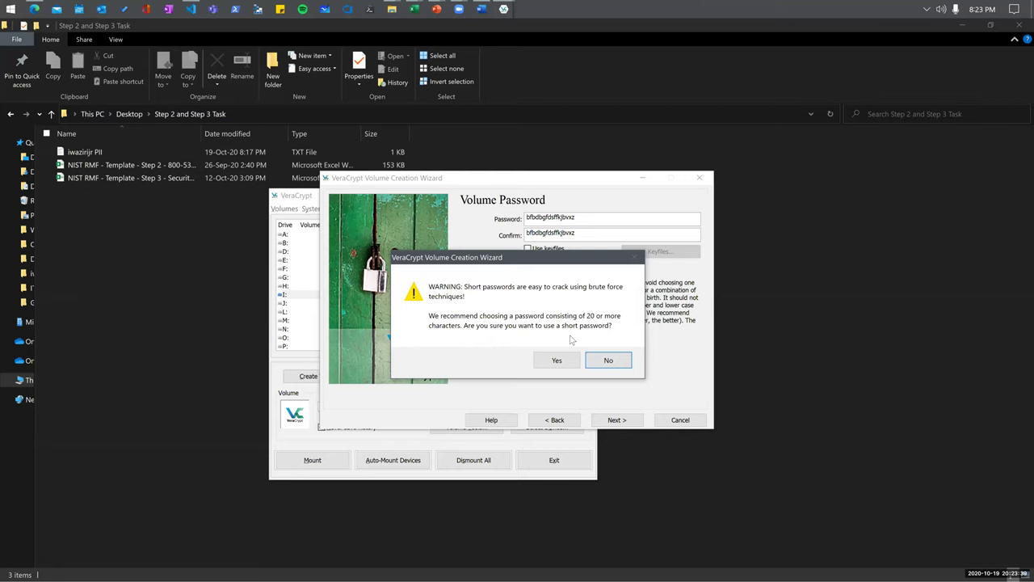
left_click(565, 361)
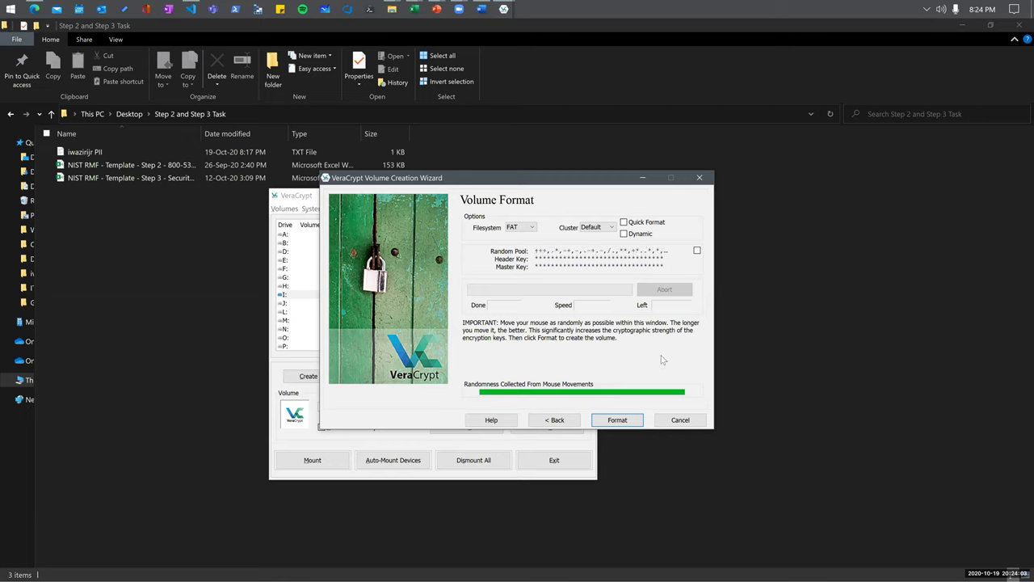
Format the 10,240 KB encrypted box container and snap File Explorer to the right half
left_click(622, 424)
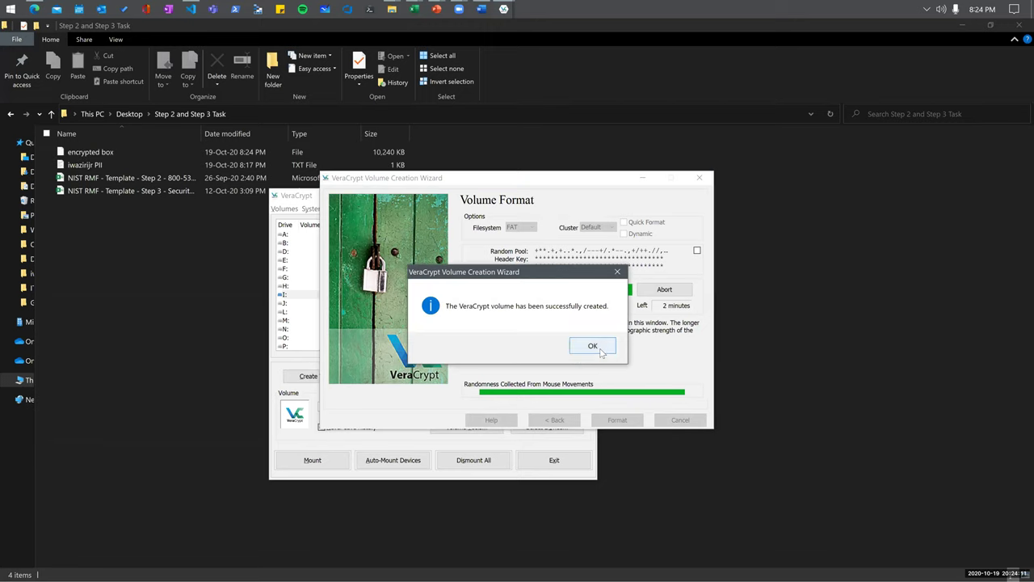
left_click(598, 348)
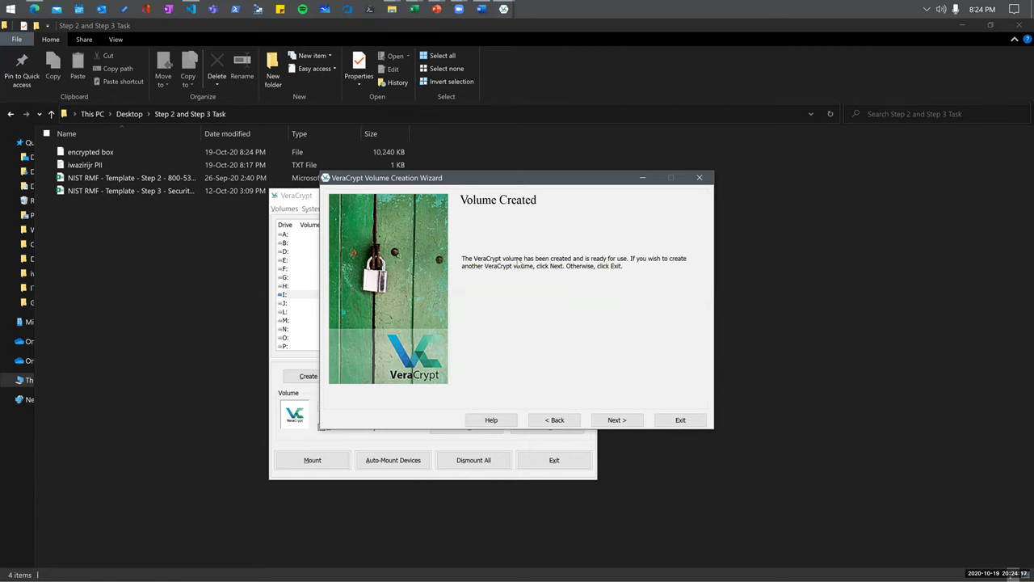
key("super+Right")
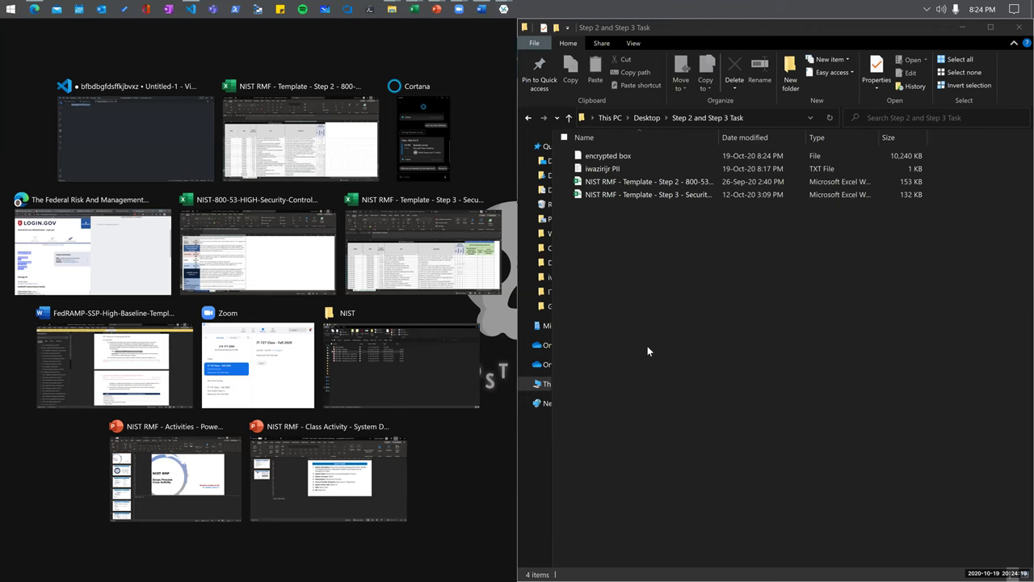
Try opening the encrypted box file directly, cancel the open-with prompt, and widen the folder pane
left_click(648, 346)
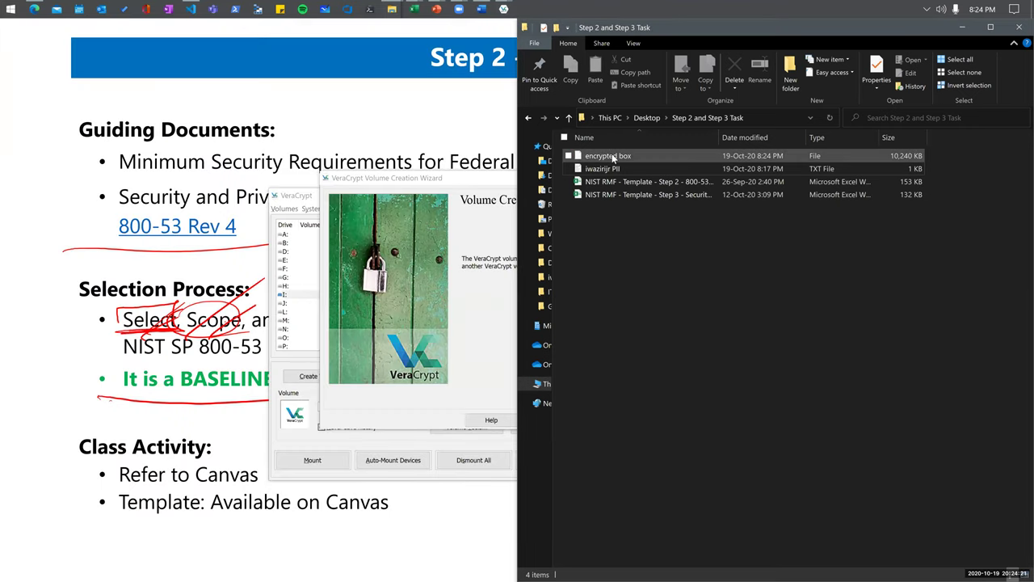
double_click(612, 160)
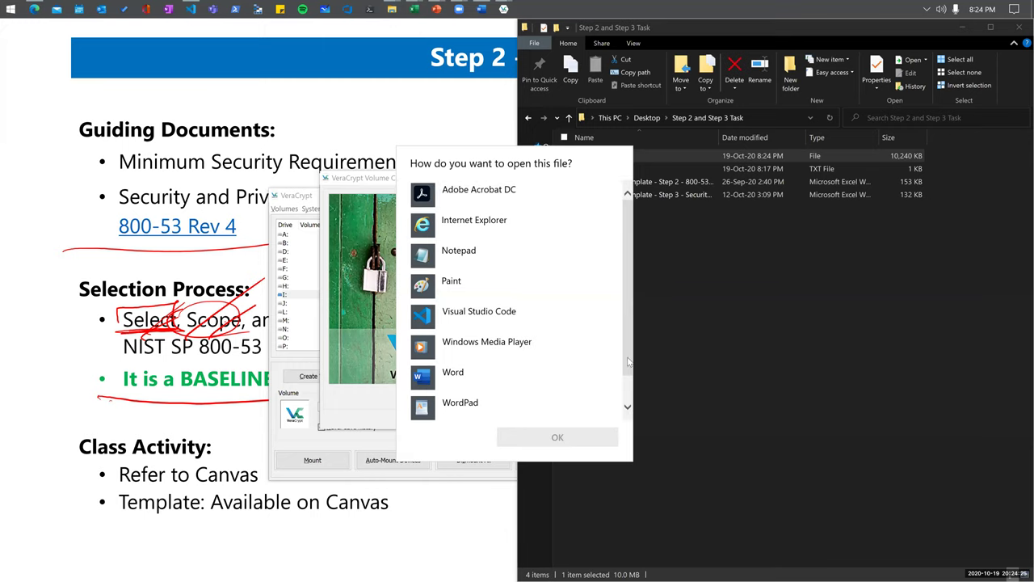
left_click(627, 406)
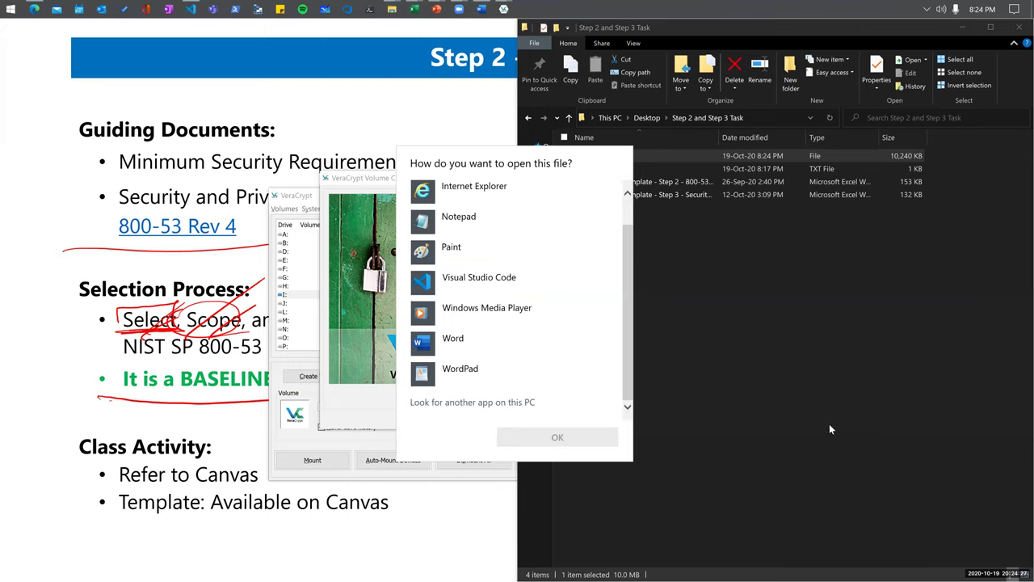
key("Escape")
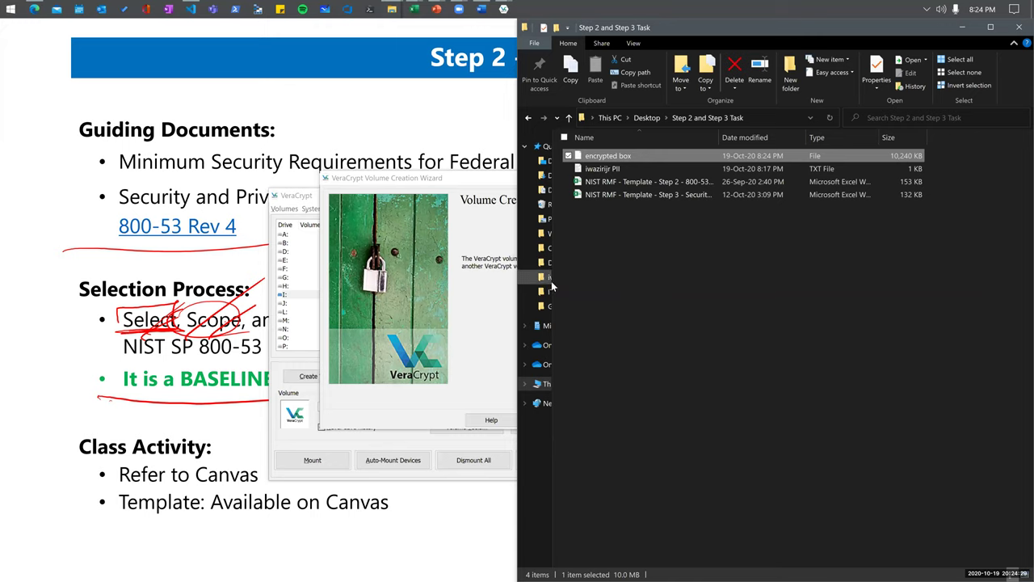
left_click_drag(554, 284, 639, 288)
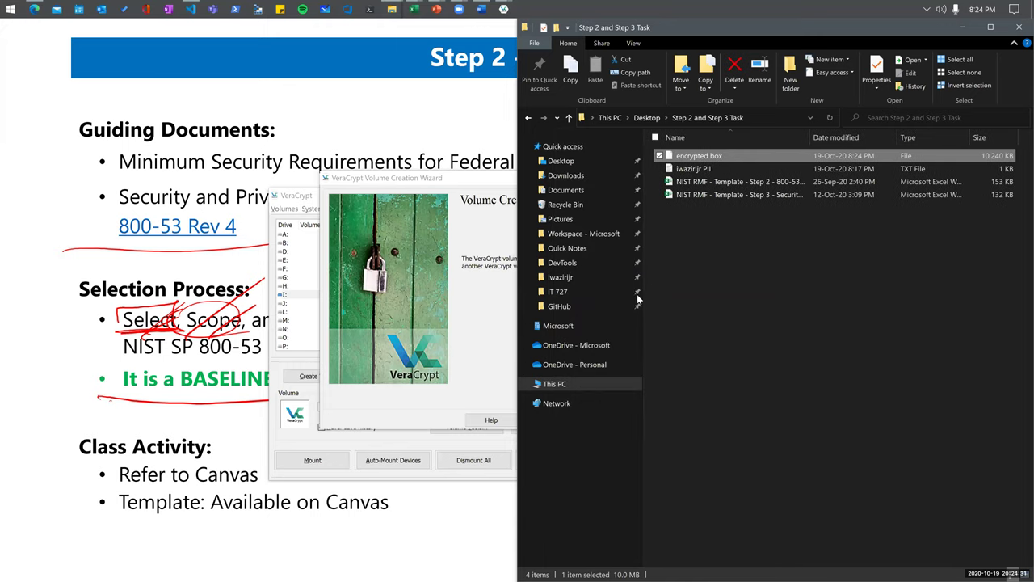
Open This PC in a new window snapped left, with Folders collapsed to show only drives
right_click(563, 385)
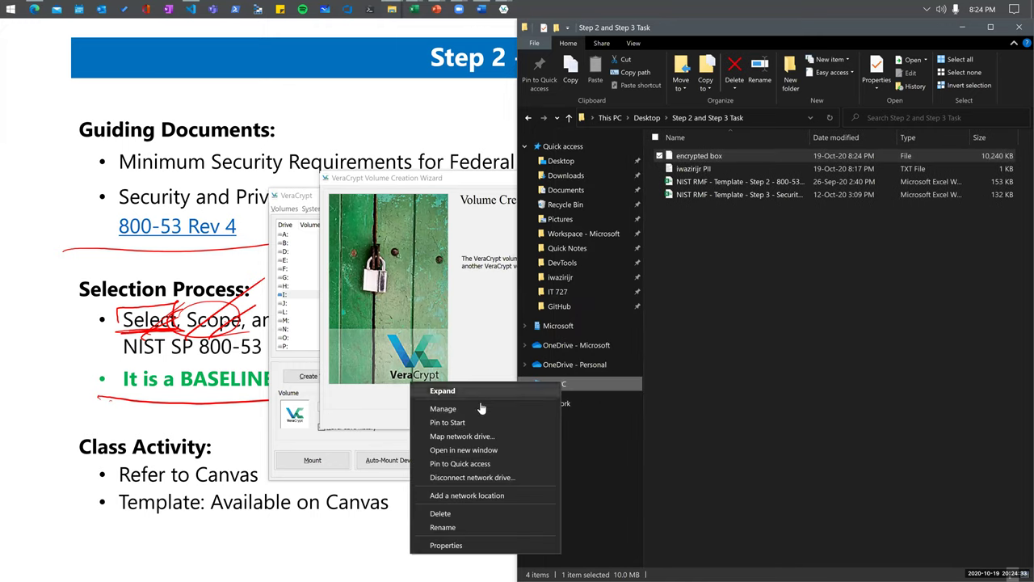
left_click(501, 450)
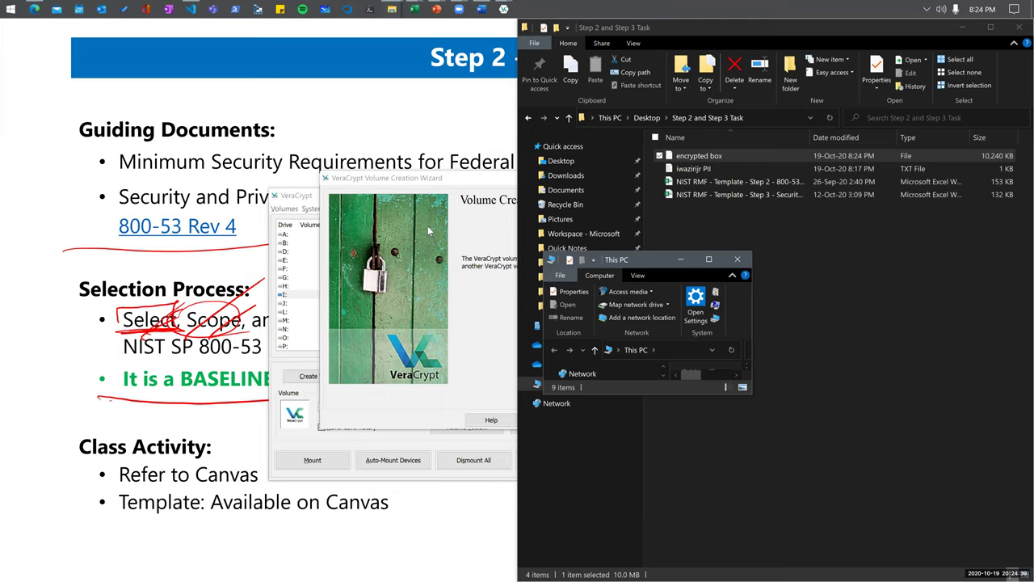
key("super+Left")
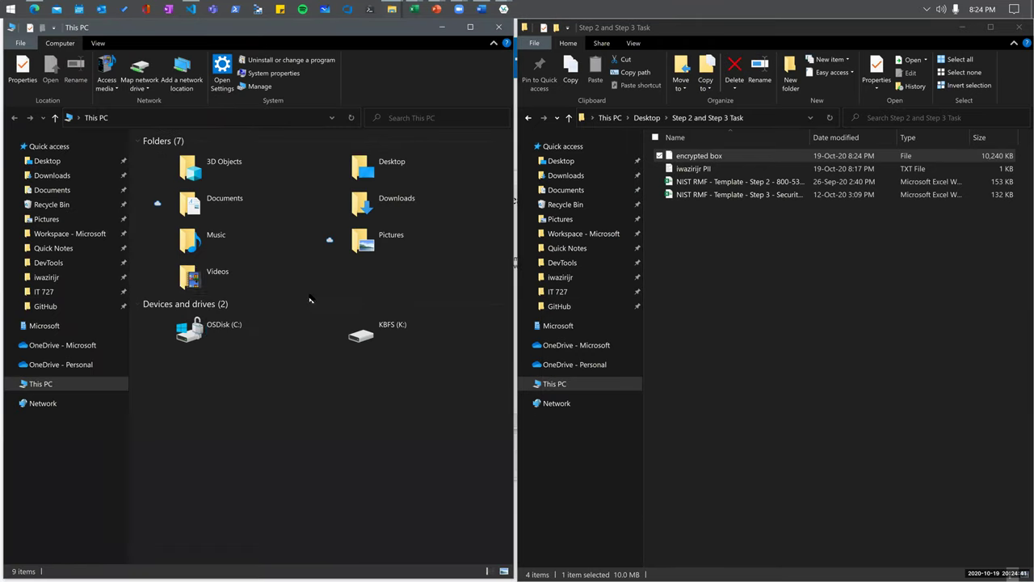
left_click(140, 143)
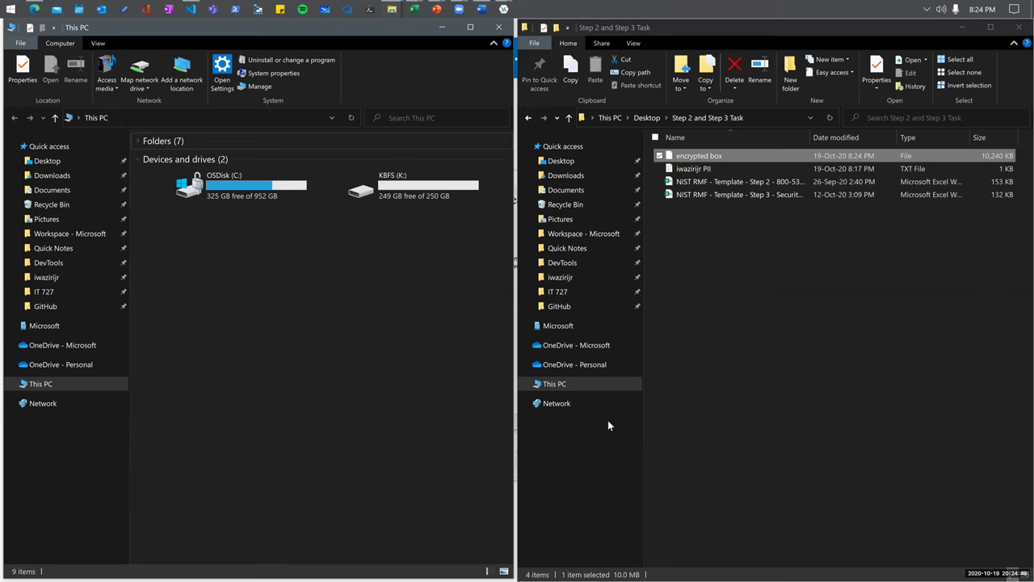
Close the volume creation wizard and return to the main VeraCrypt window
mouse_move(503, 9)
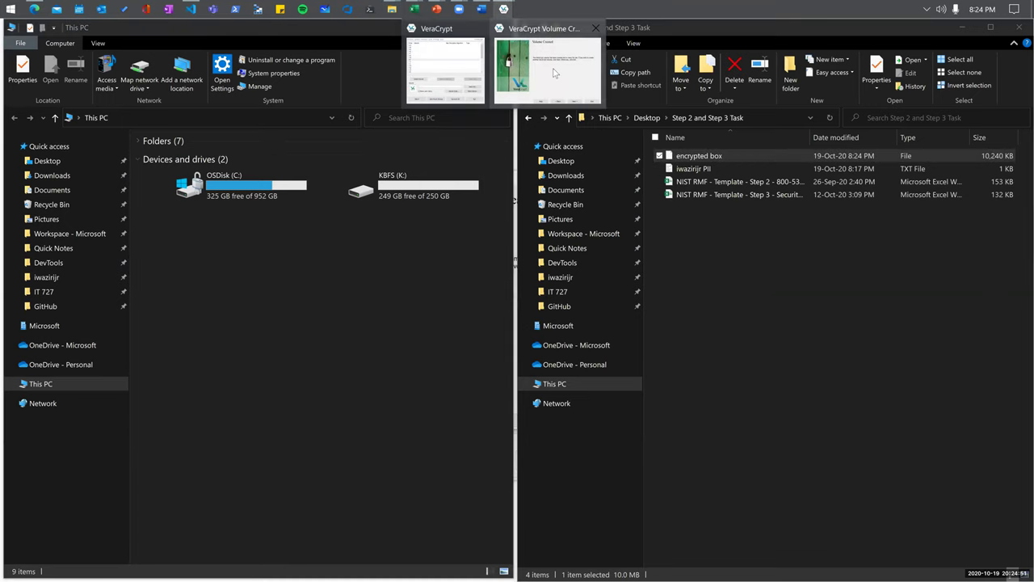
left_click(554, 73)
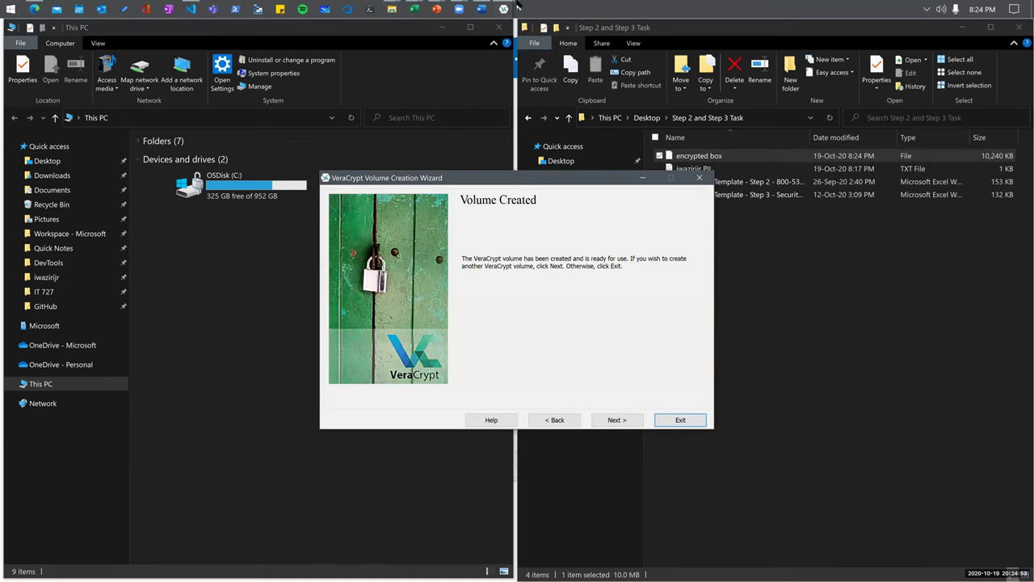
left_click(678, 420)
left_click(503, 8)
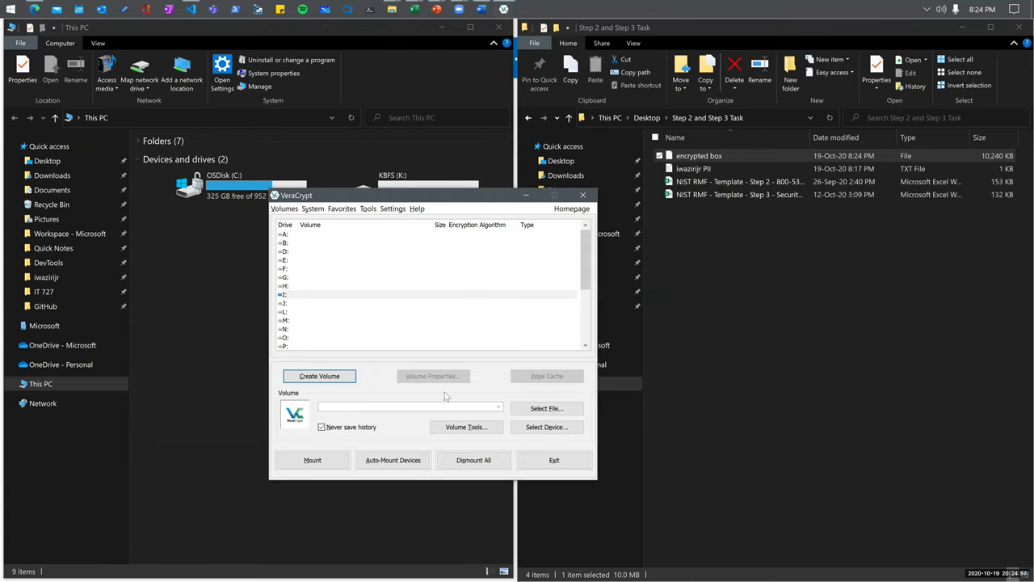
Select Desktop > Step 2 and Step 3 Task > encrypted box as the volume file
left_click(546, 408)
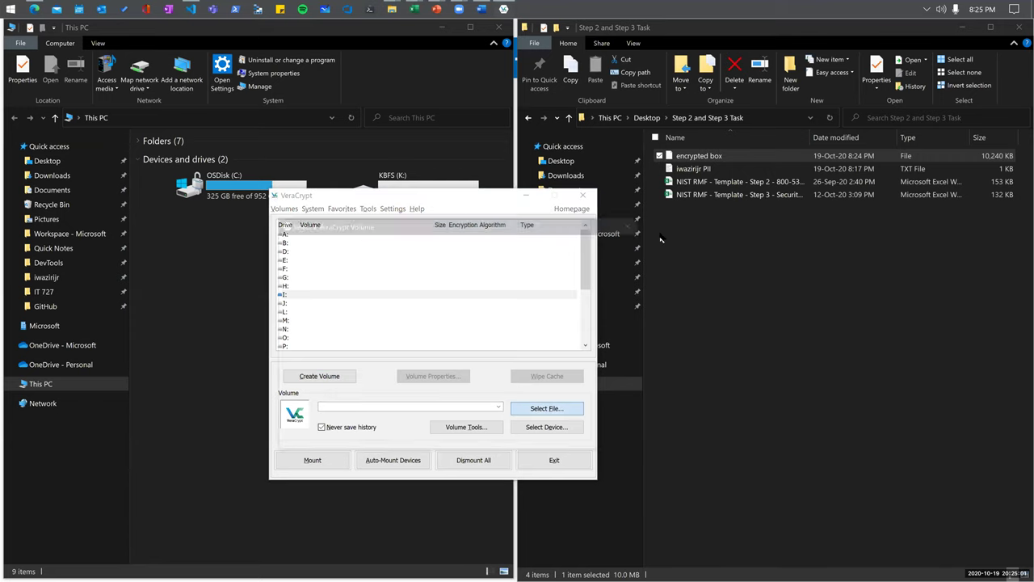
left_click(316, 307)
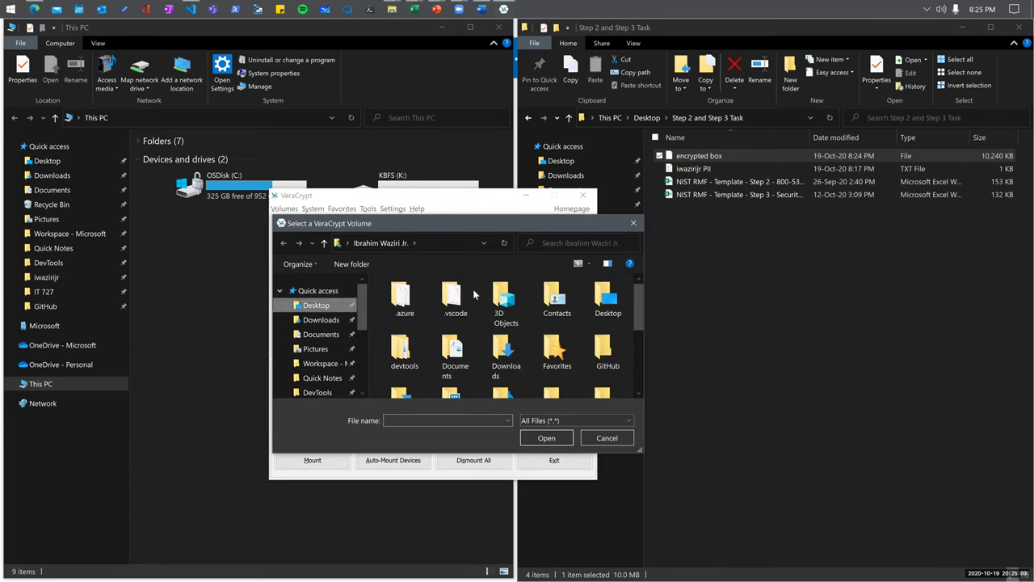
double_click(487, 322)
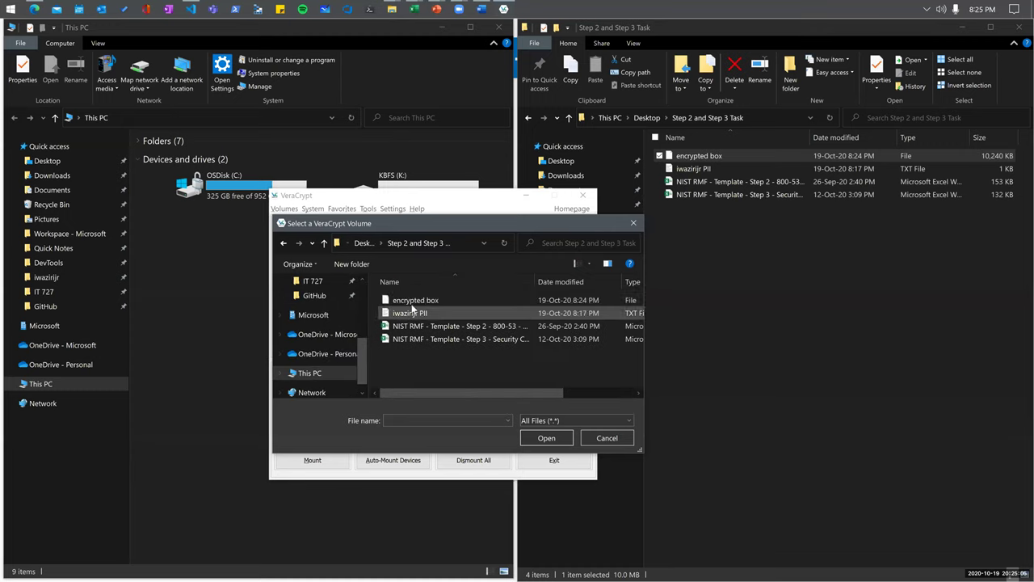
left_click(416, 301)
left_click(553, 438)
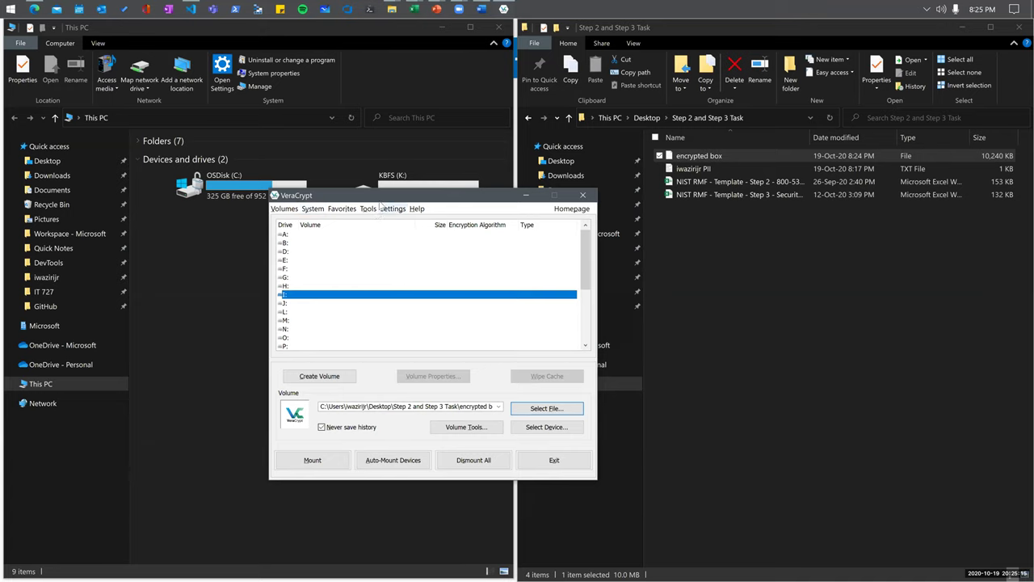
left_click_drag(398, 195, 673, 242)
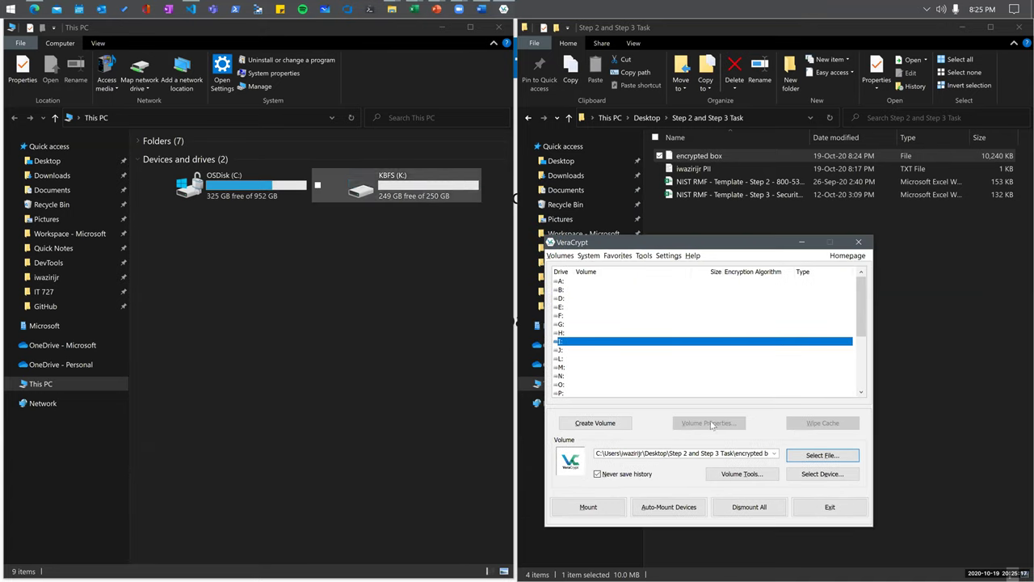
Attempt to mount encrypted box on drive B: with a typed password, which is rejected as incorrect
left_click(565, 290)
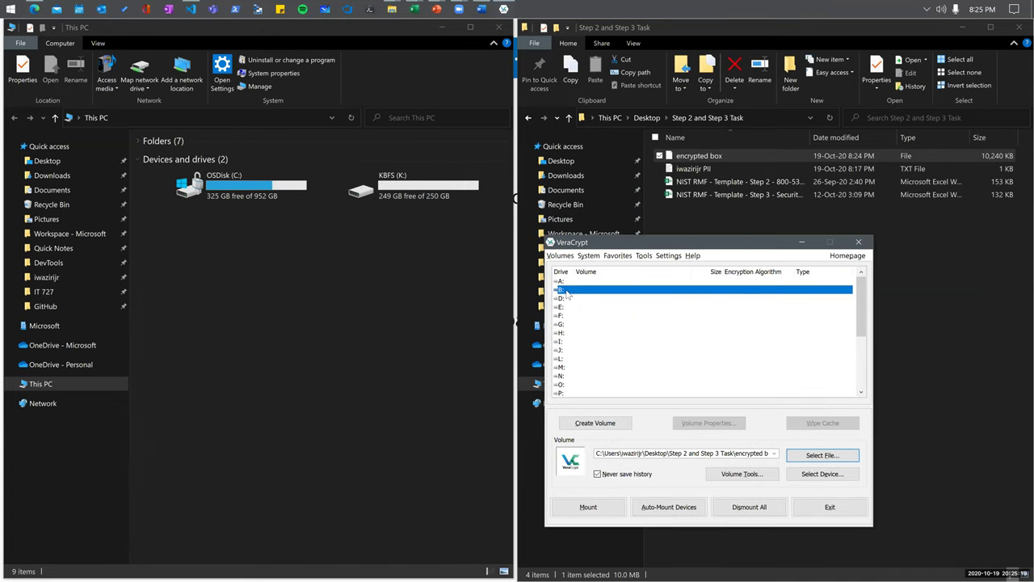
left_click(587, 507)
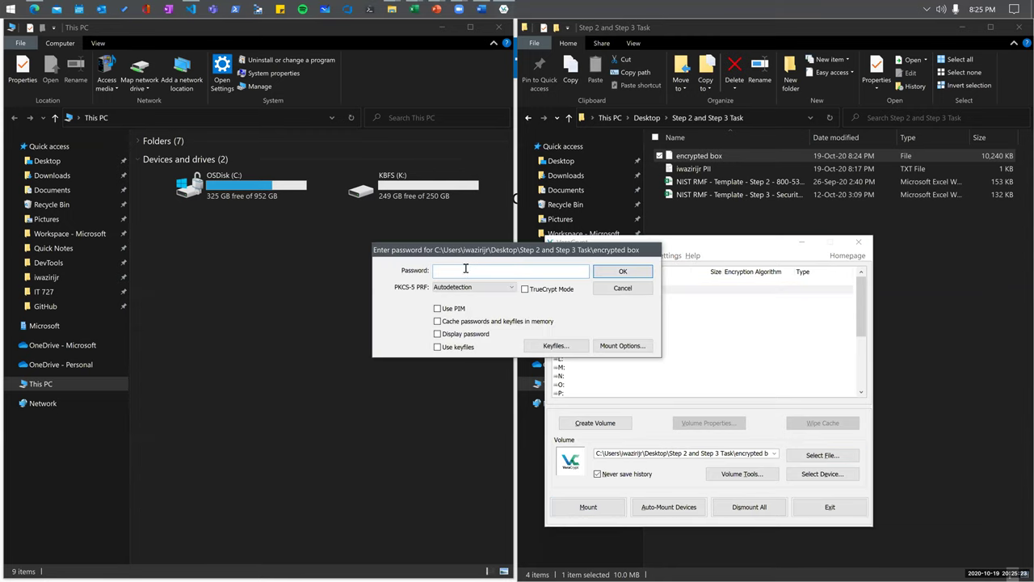
type("***************")
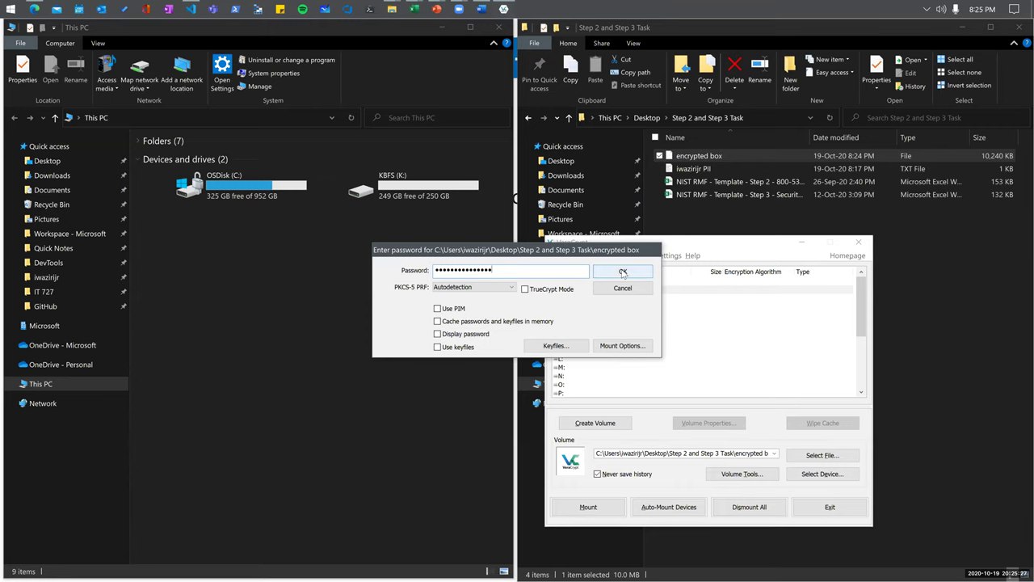
left_click(437, 333)
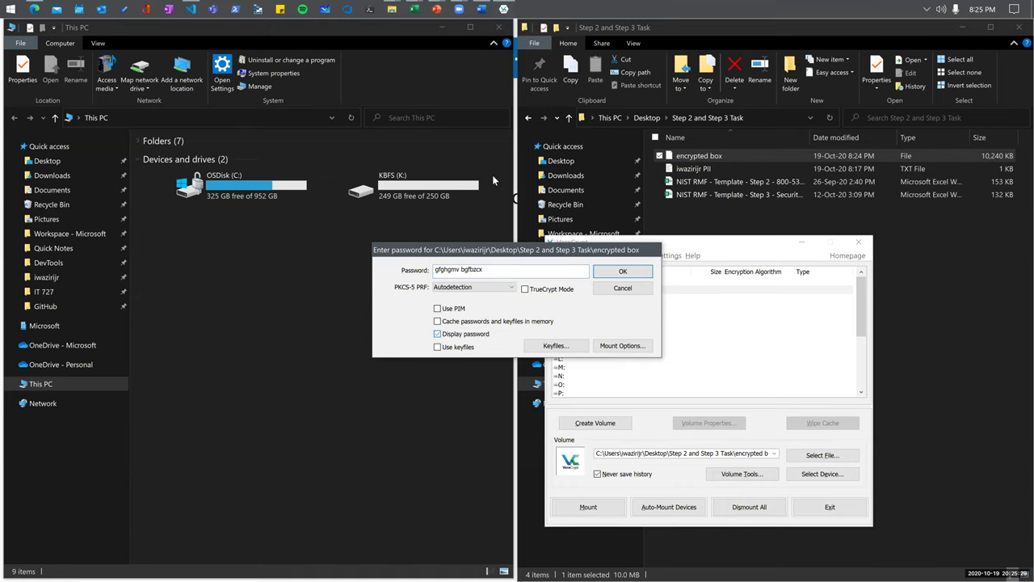
left_click(192, 6)
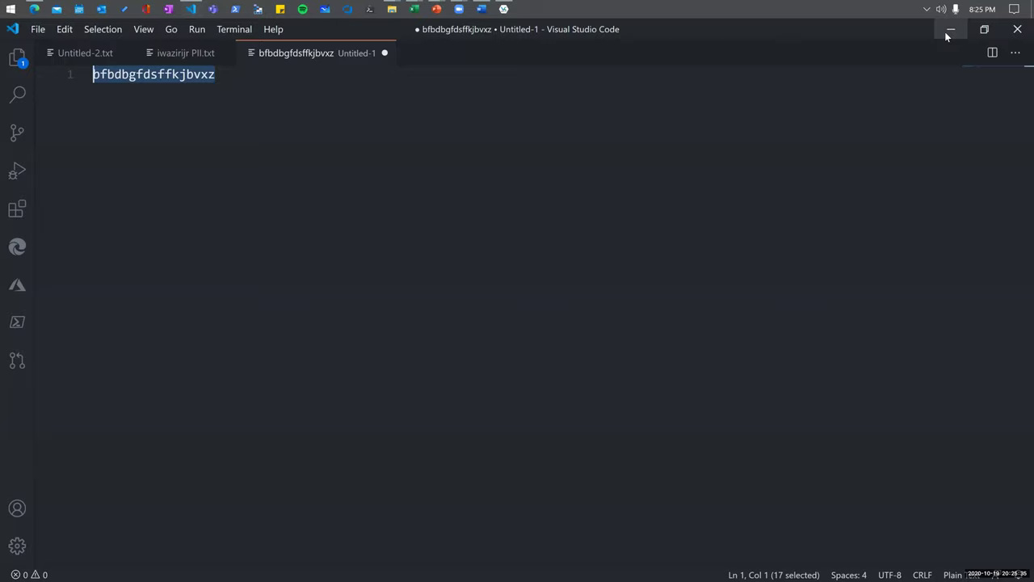
key("alt+Tab")
left_click(638, 271)
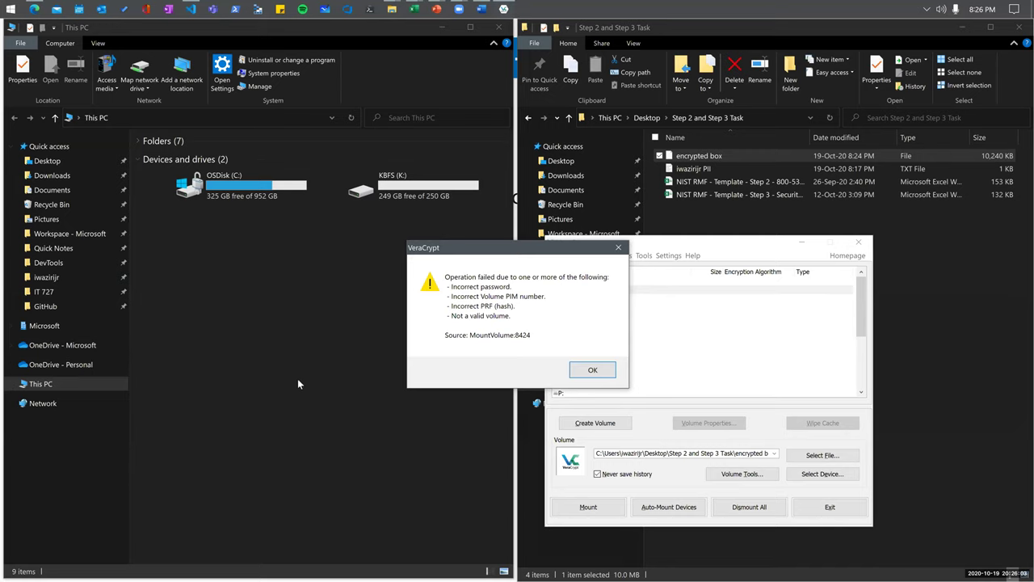
Paste the password copied from the VS Code note to mount encrypted box as drive B:
left_click(589, 370)
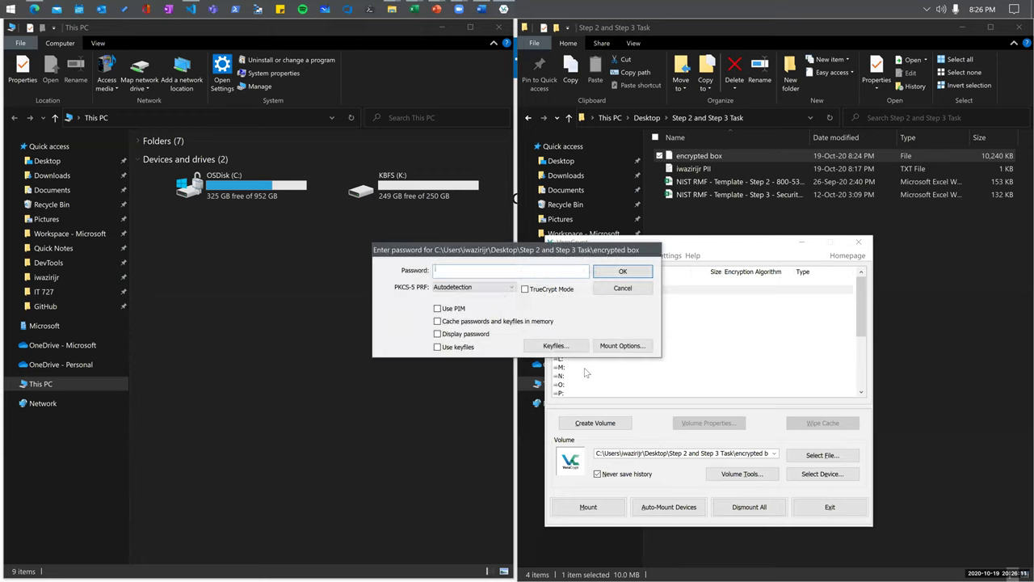
left_click(200, 7)
right_click(209, 74)
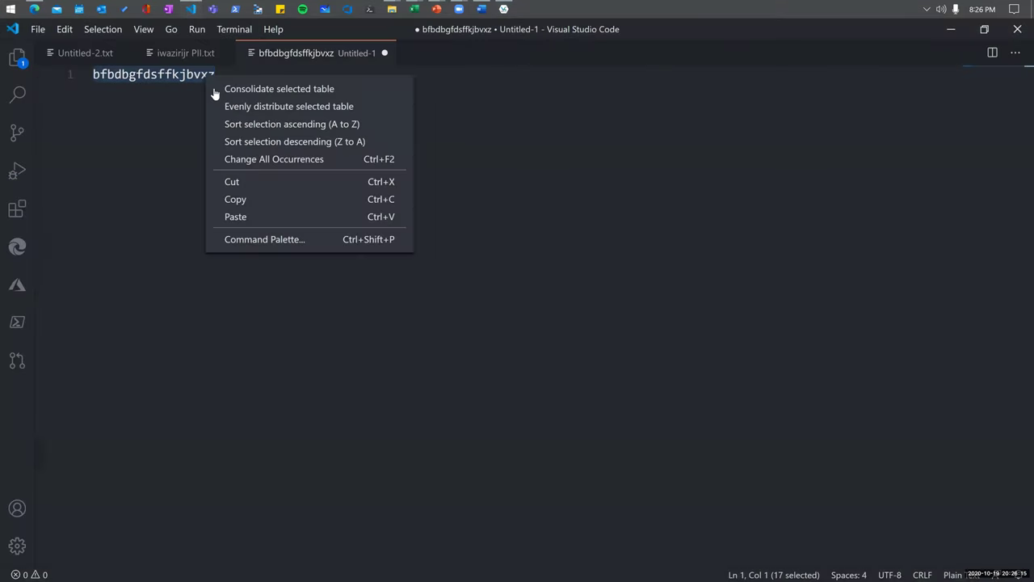
left_click(235, 200)
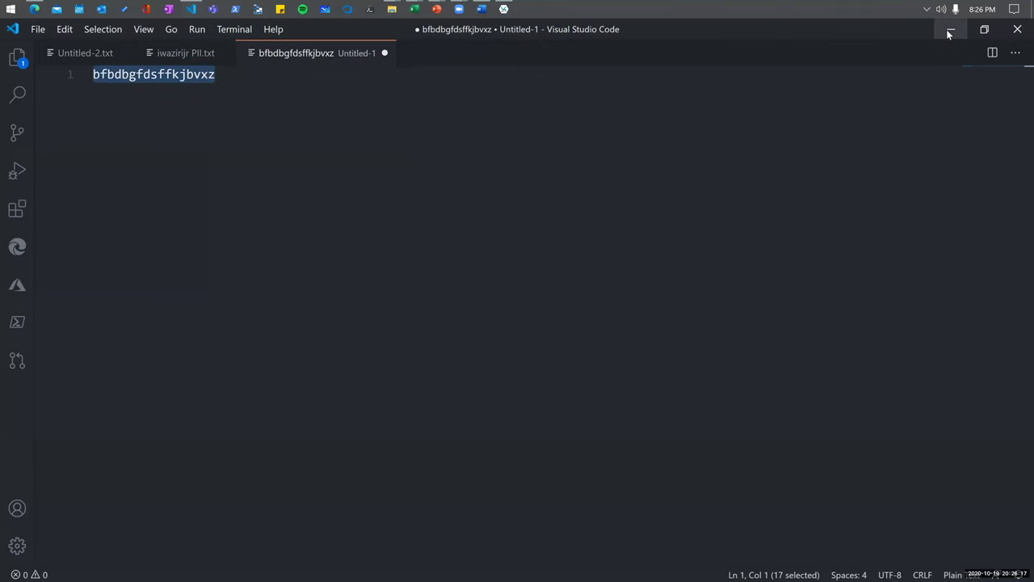
left_click(950, 31)
left_click(512, 271)
key("ctrl+v")
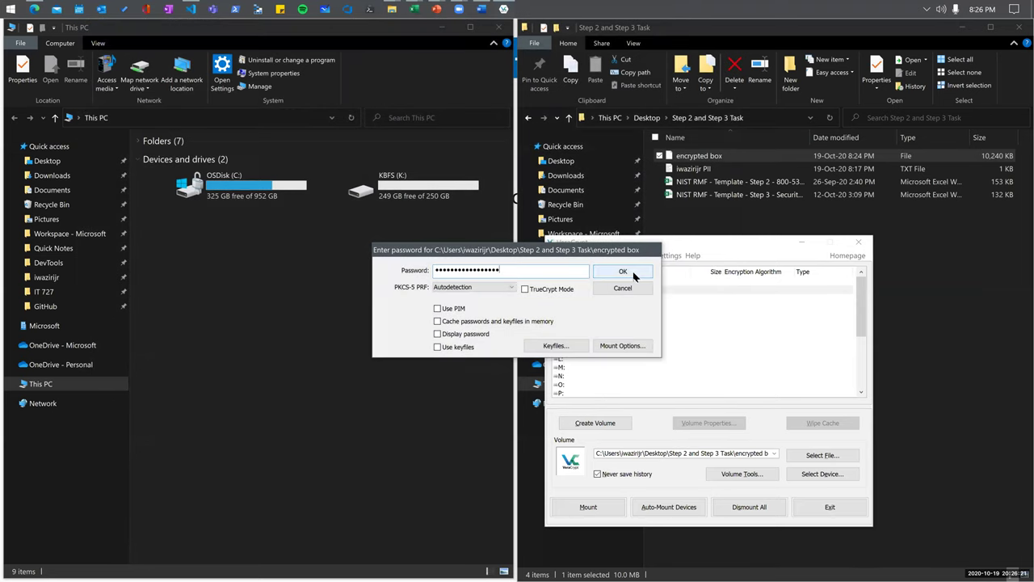
left_click(623, 271)
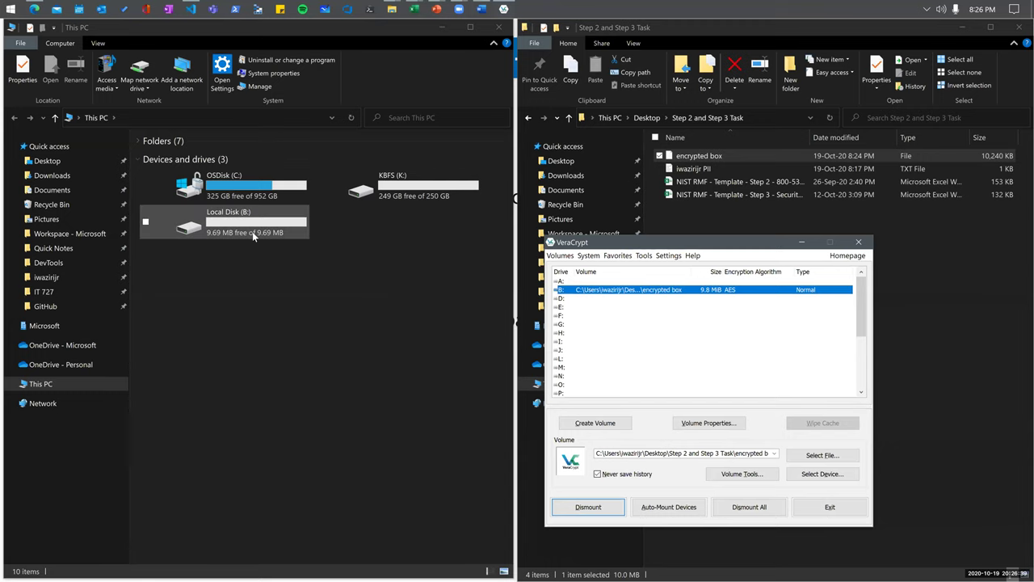
Cut the PII text file from the Step 2 and Step 3 Task folder and paste it into Local Disk (B:)
double_click(252, 231)
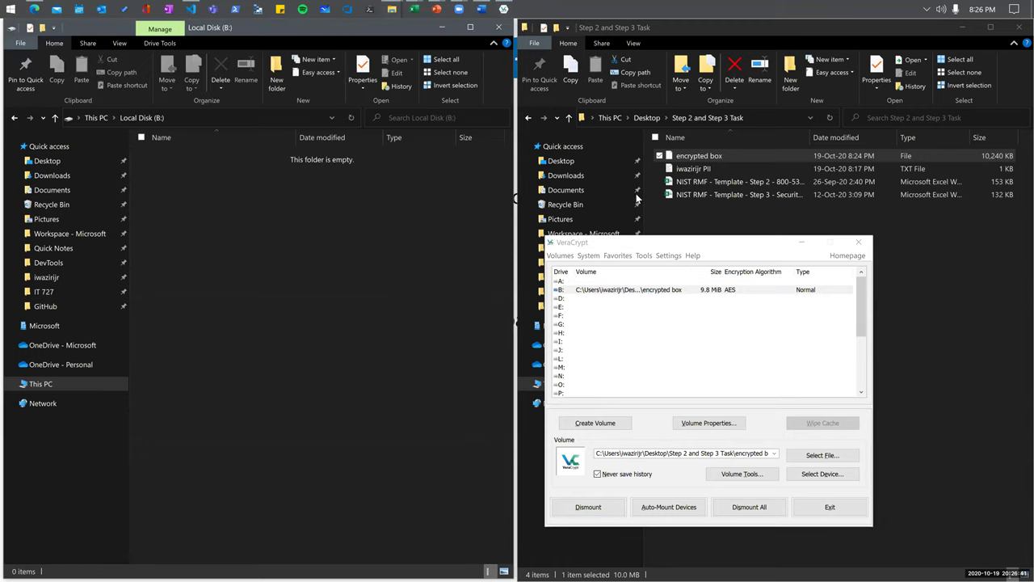
left_click(689, 169)
mouse_move(681, 172)
left_mouse_down()
mouse_move(230, 217)
mouse_move(198, 287)
mouse_move(736, 183)
mouse_move(700, 169)
left_mouse_up()
right_click(693, 171)
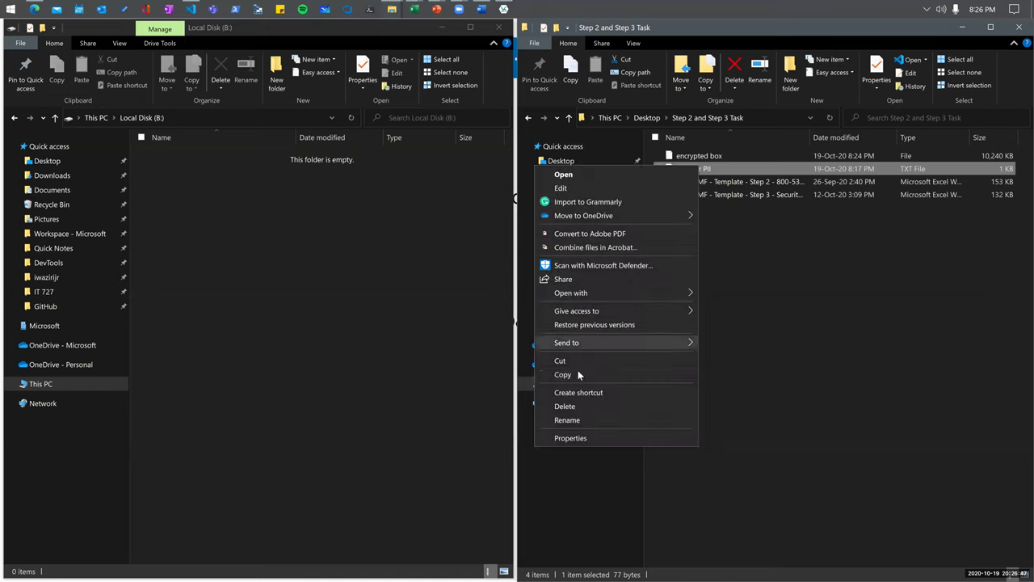
left_click(575, 360)
left_click(235, 343)
right_click(235, 339)
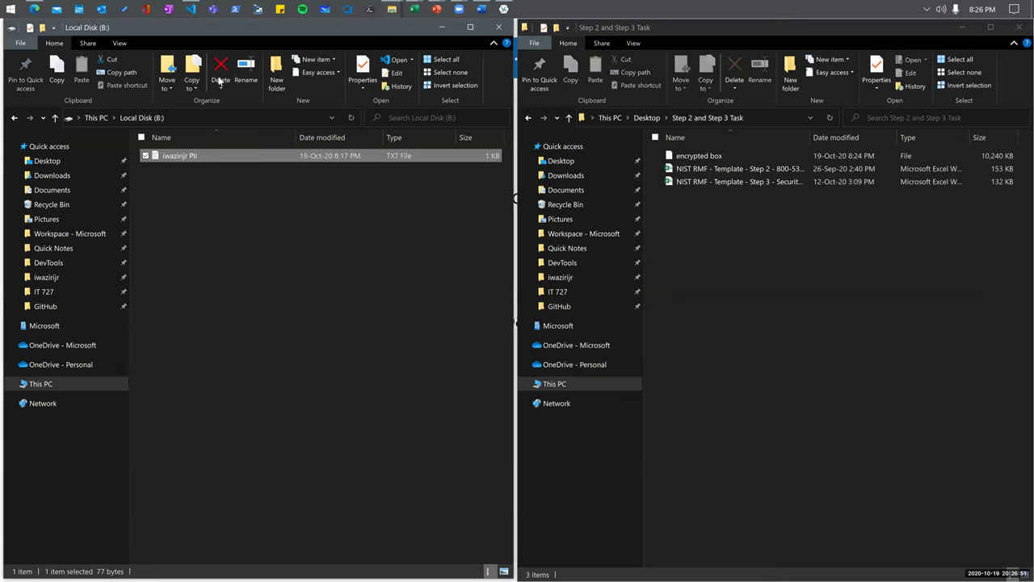
left_click(504, 9)
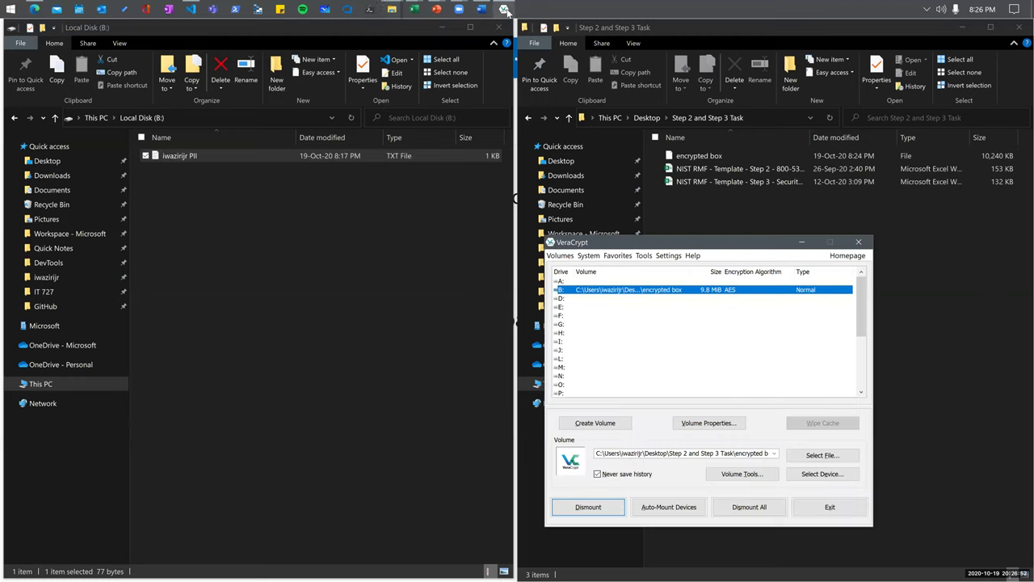
Return Explorer to This PC, Dismount All to remove drive B:, and close VeraCrypt
left_click(96, 118)
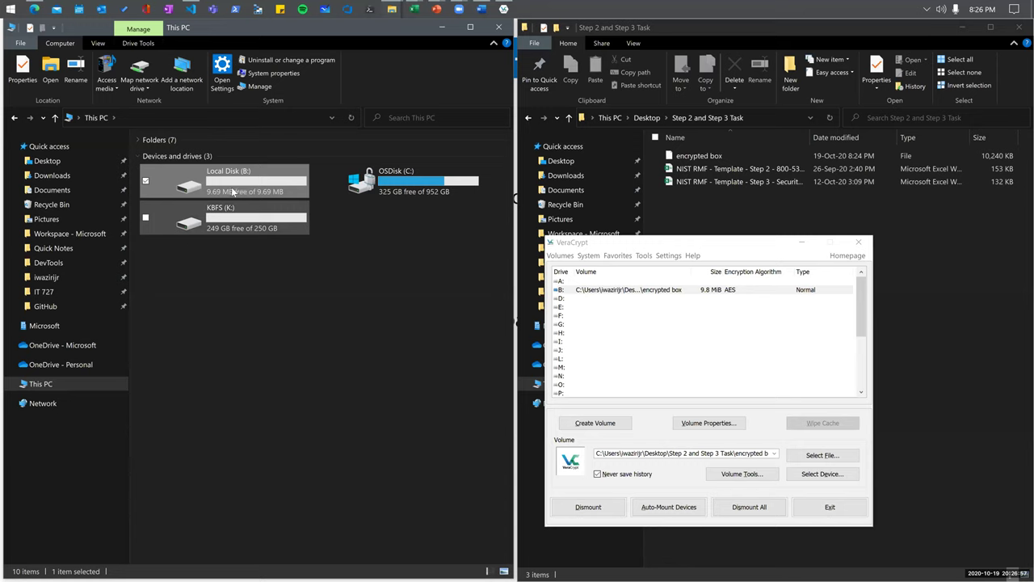
left_click(749, 507)
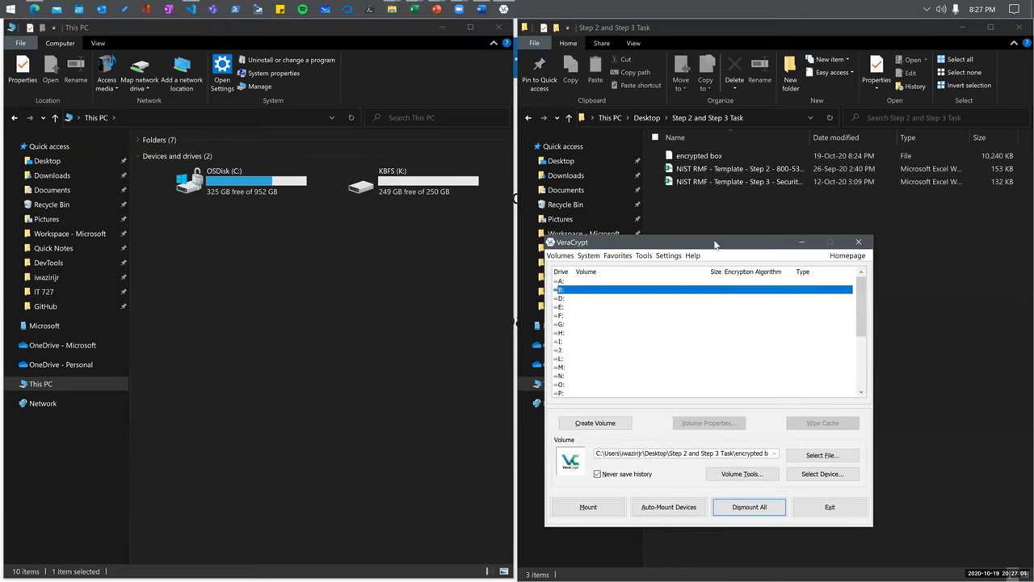
left_click(712, 210)
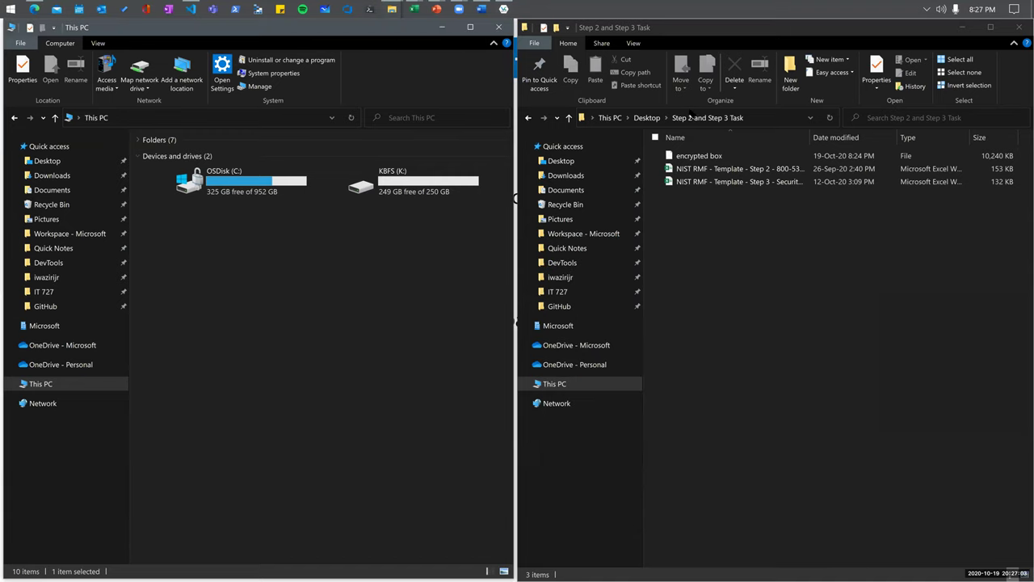
left_click(693, 158)
left_click_drag(693, 158, 705, 271)
left_click(779, 304)
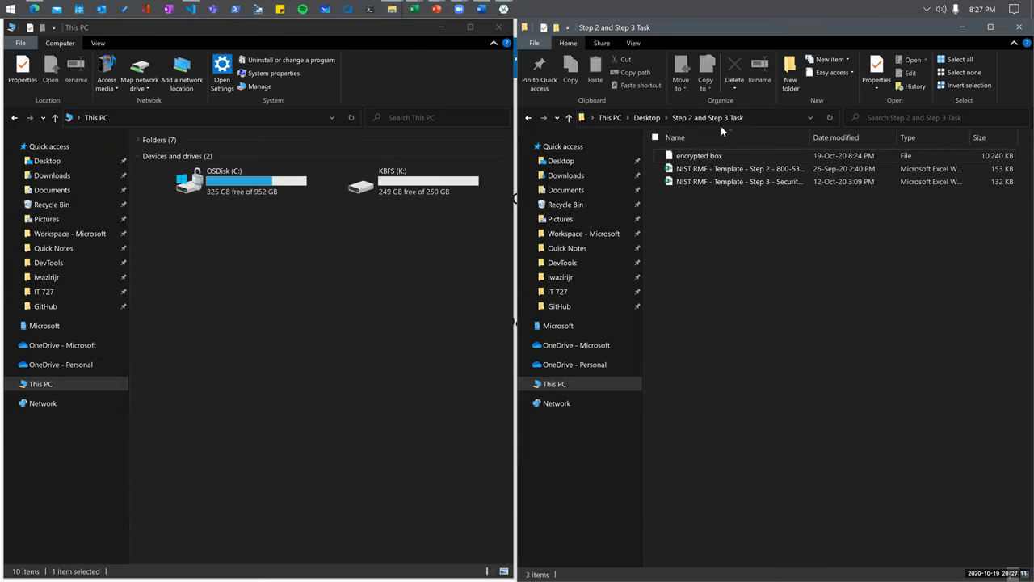
Try opening the dismounted encrypted box file, dismissing the app chooser since nothing can read it
left_click(713, 157)
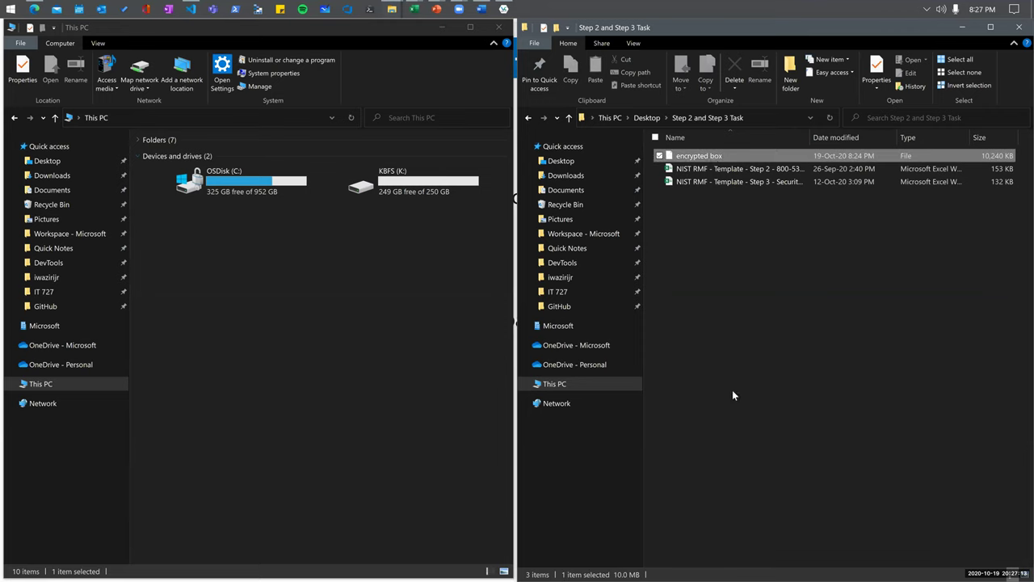
right_click(712, 156)
mouse_move(569, 269)
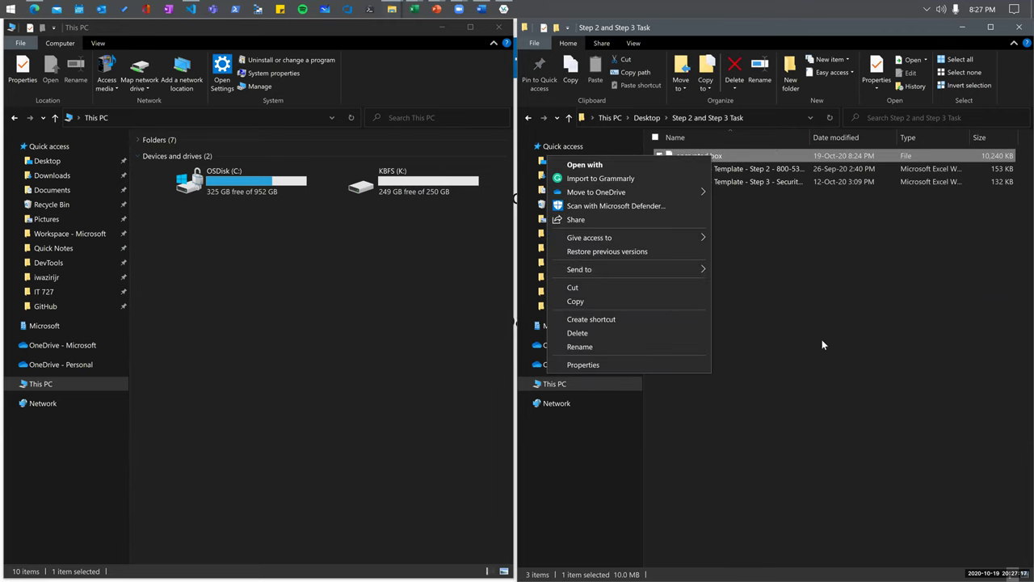
left_click(848, 404)
left_click(895, 353)
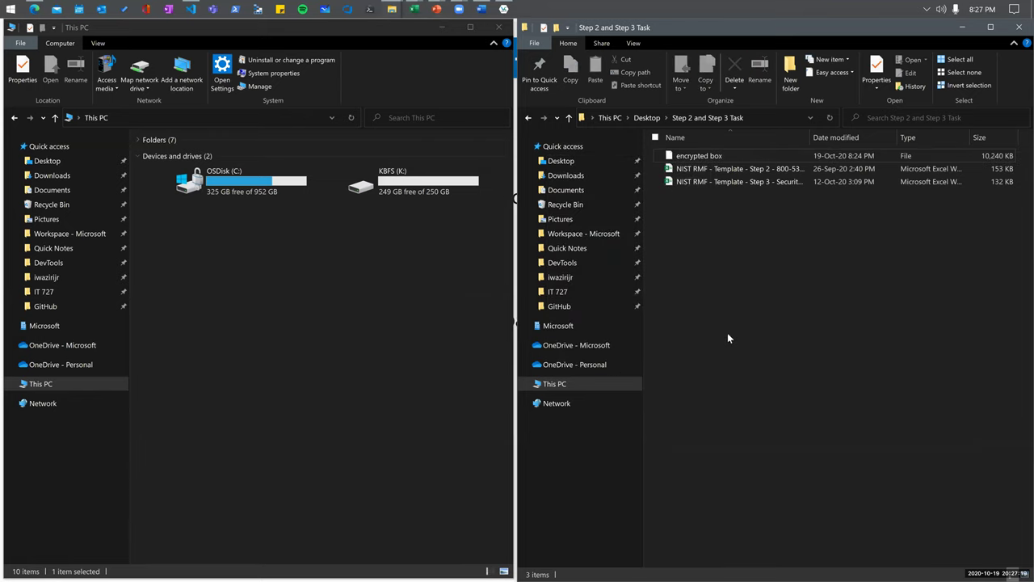
double_click(699, 156)
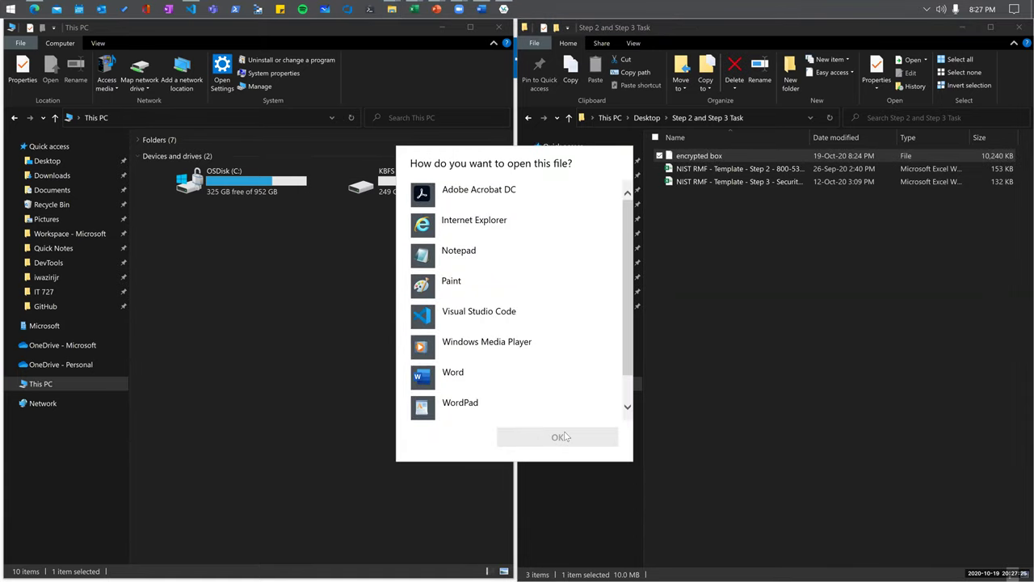
left_click(871, 342)
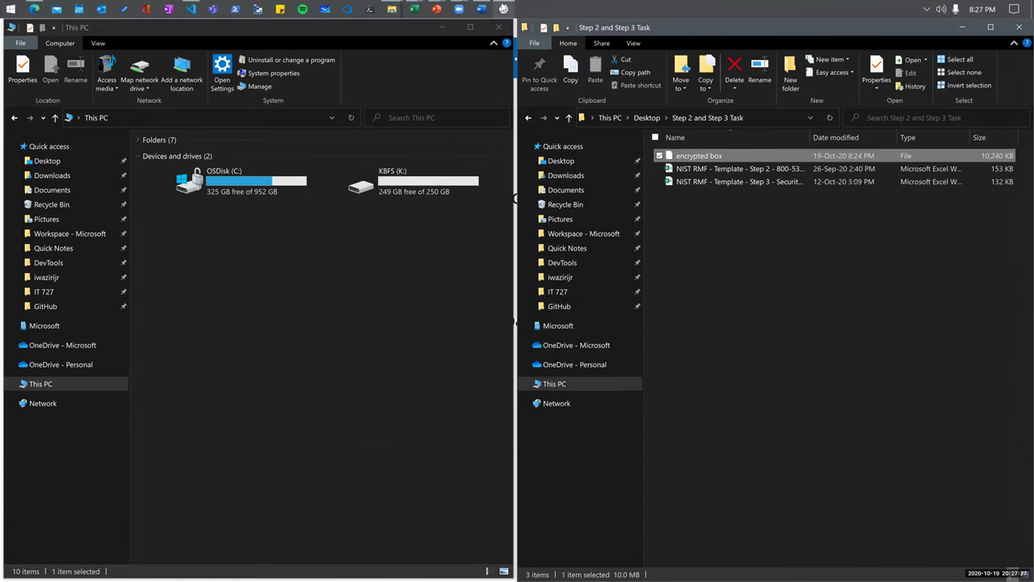
left_click(502, 8)
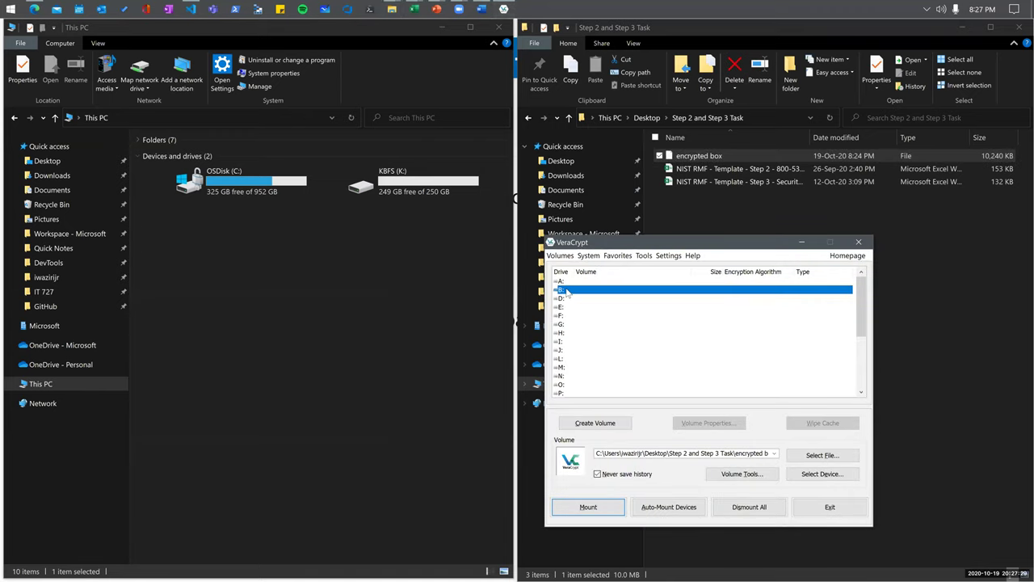
Remount encrypted box on drive H: using the password copied from VS Code
left_click(561, 333)
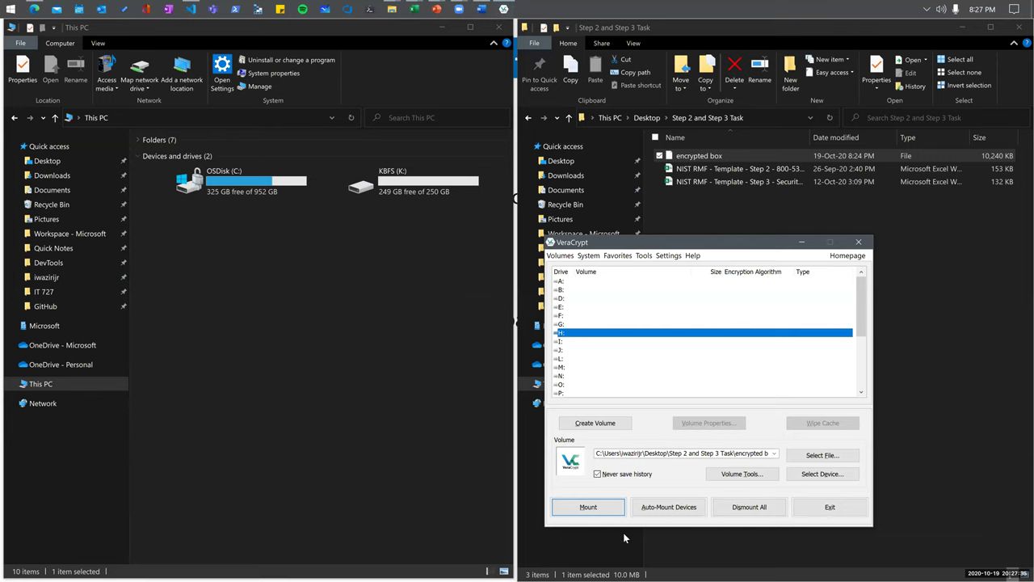
left_click(603, 507)
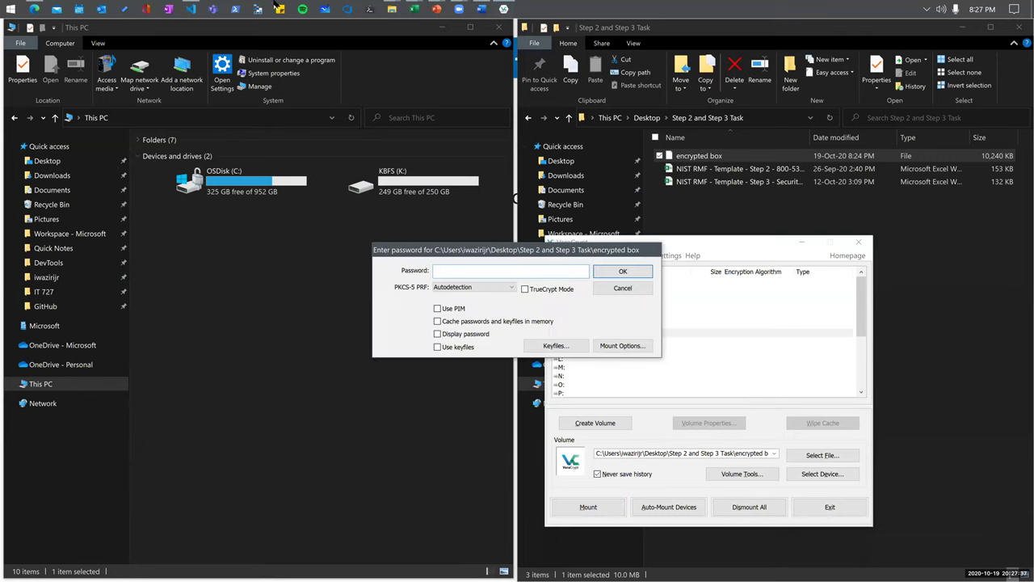
key("alt+Tab")
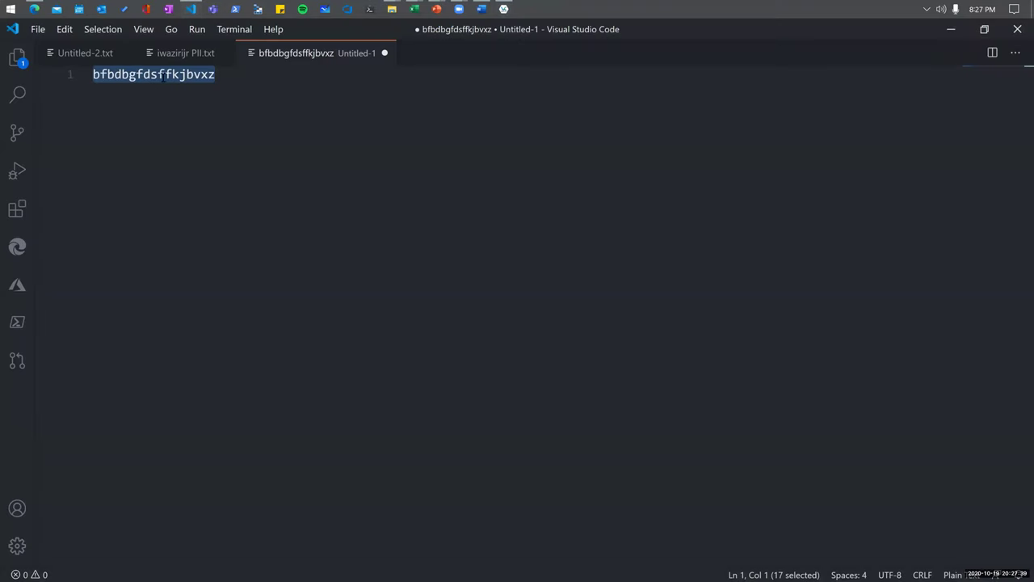
right_click(166, 75)
key("ctrl+c")
key("alt+Tab")
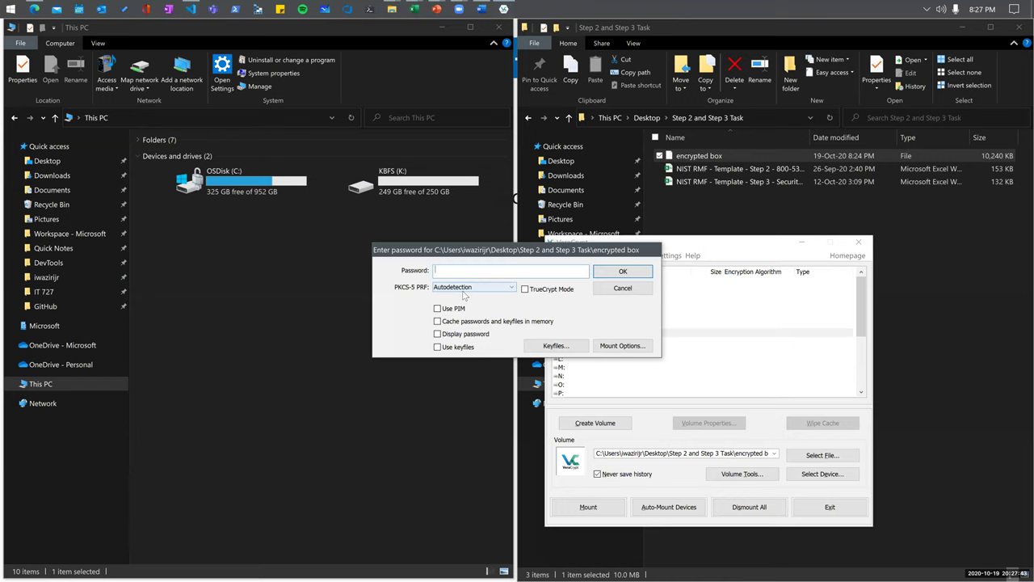
right_click(465, 270)
left_click(371, 302)
left_click(623, 271)
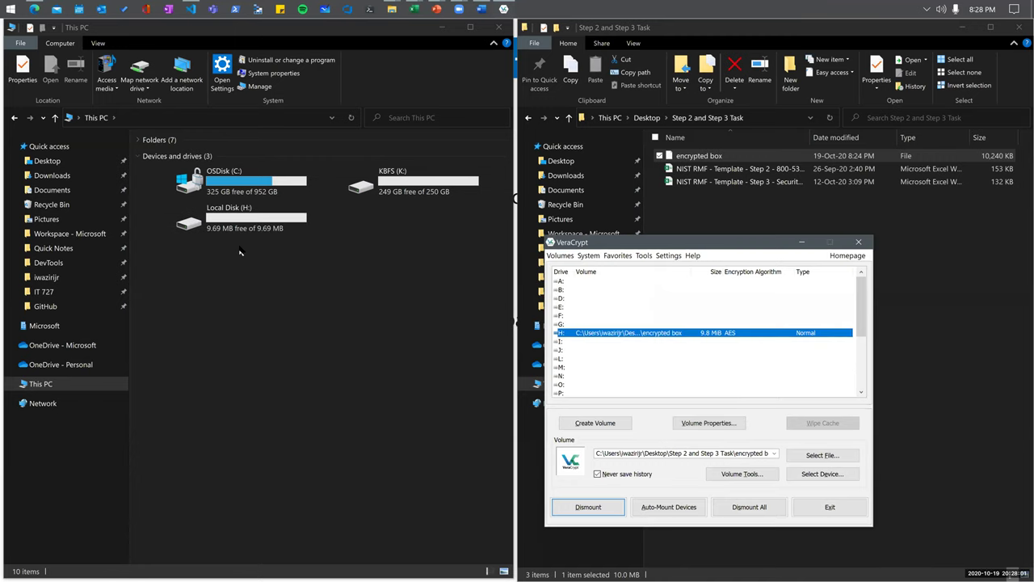
Open Local Disk (H:) and view the PII text file's readable contents in VS Code, then go back to This PC
left_click(240, 220)
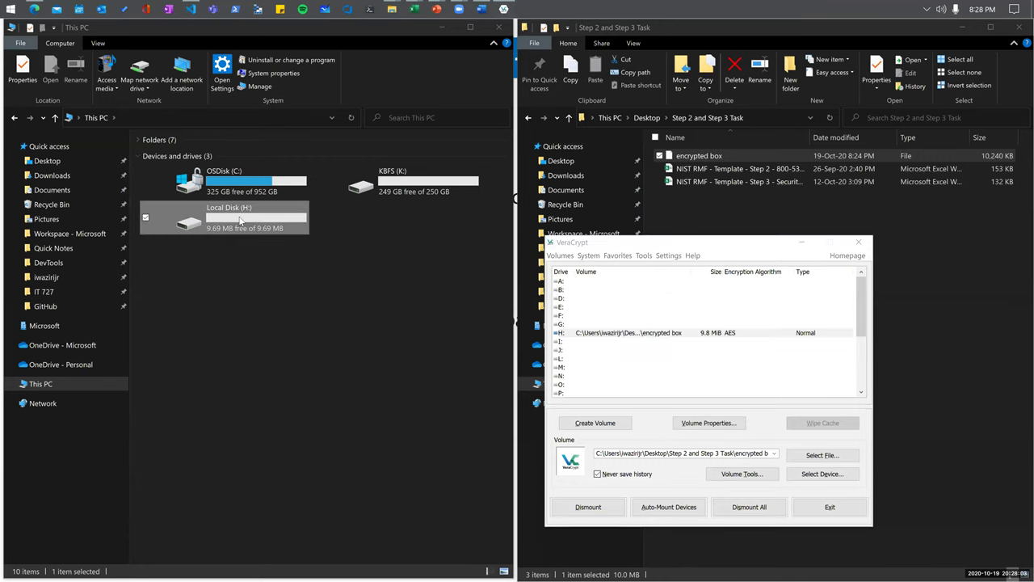
double_click(240, 221)
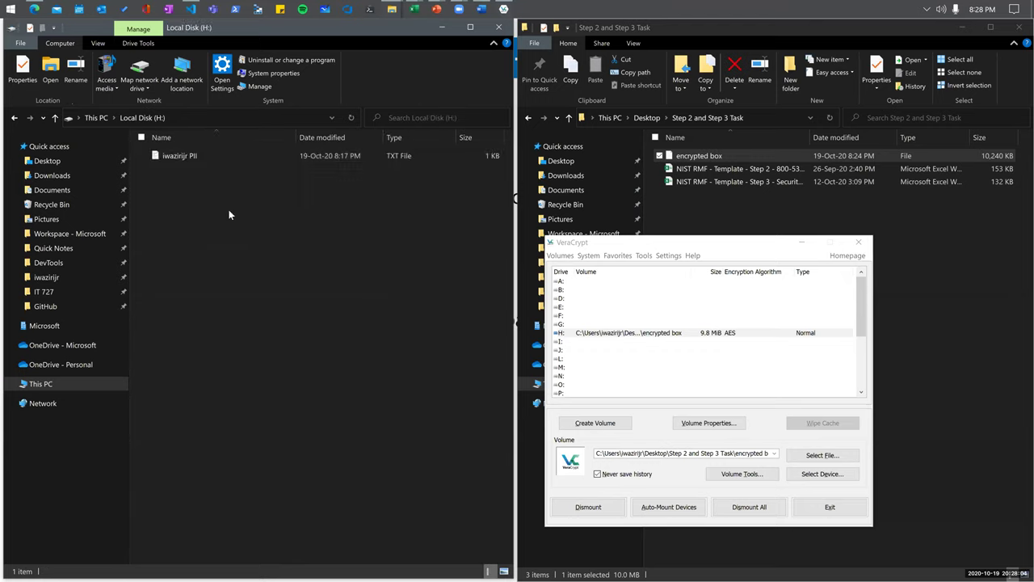
left_click(187, 156)
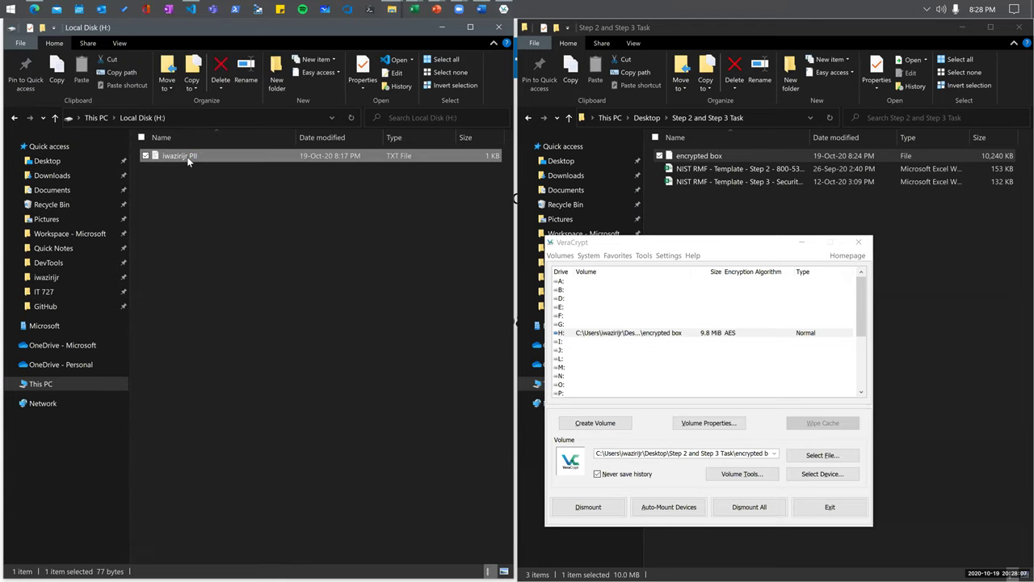
double_click(188, 157)
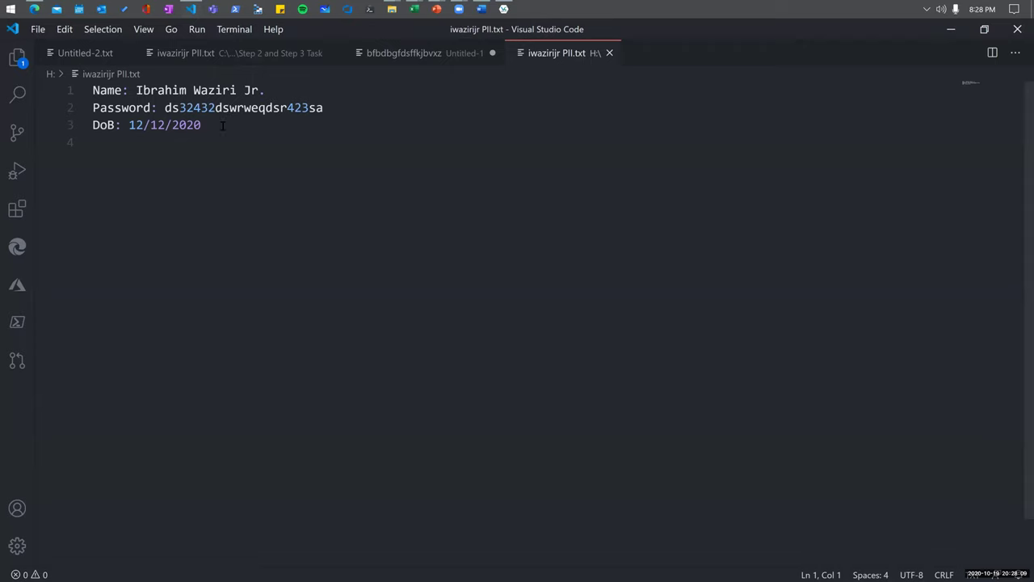
key("ctrl+a")
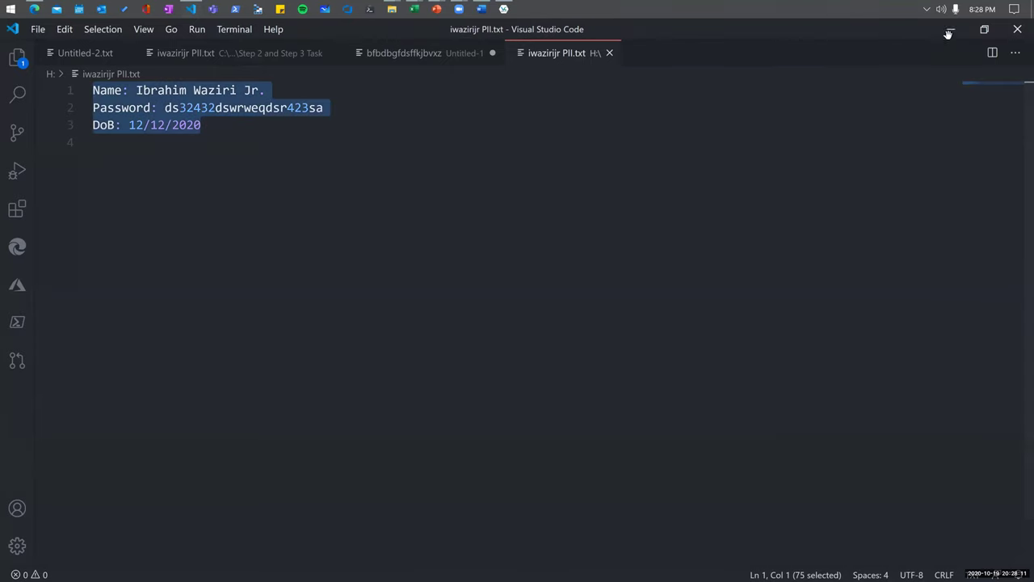
left_click(950, 29)
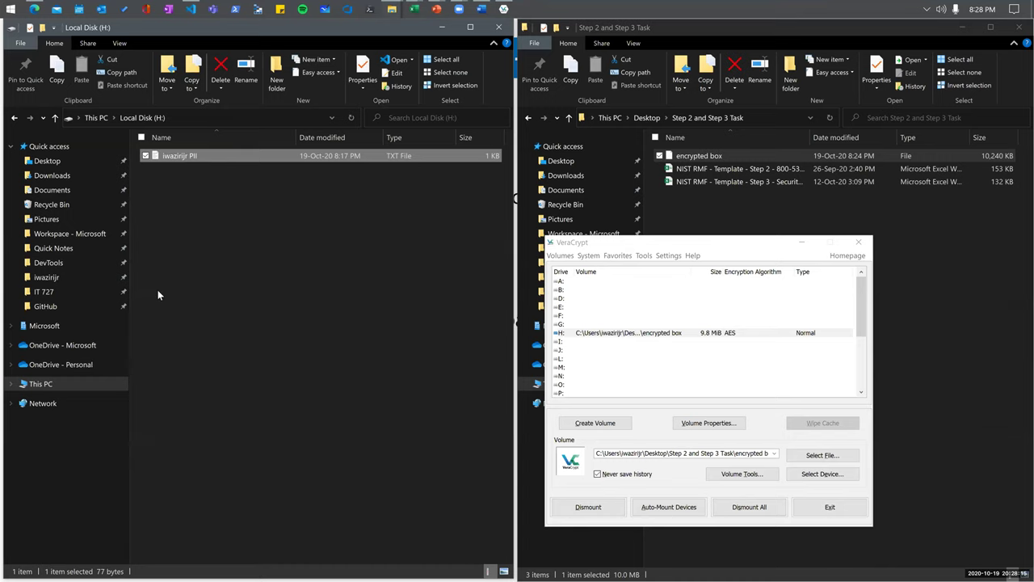
left_click(94, 118)
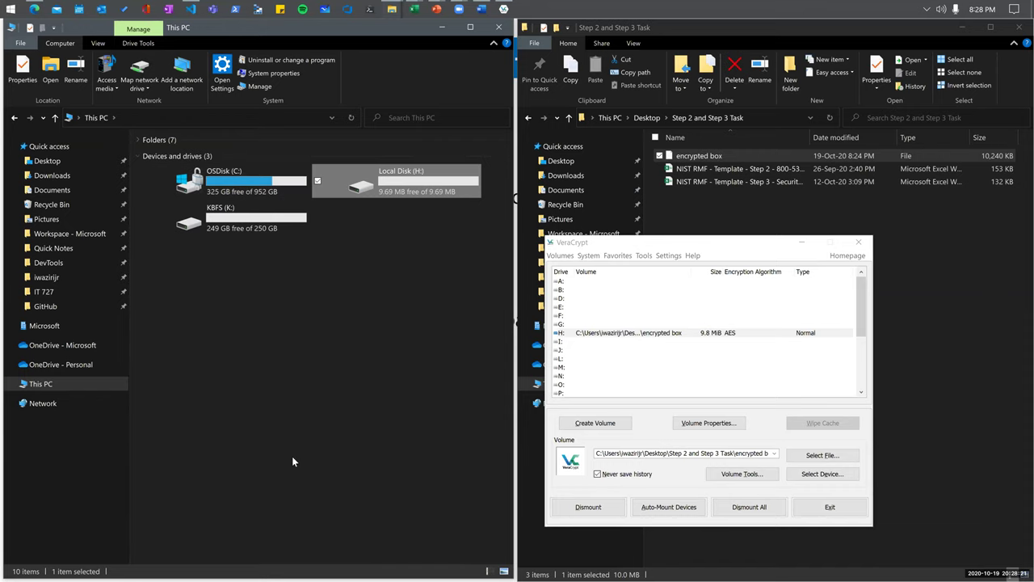
right_click(219, 185)
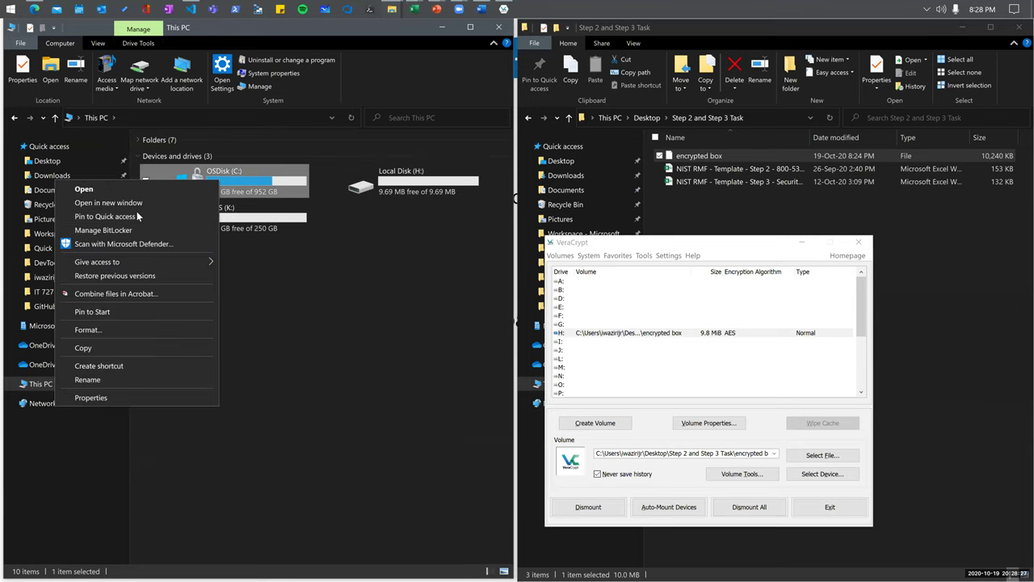
left_click(324, 231)
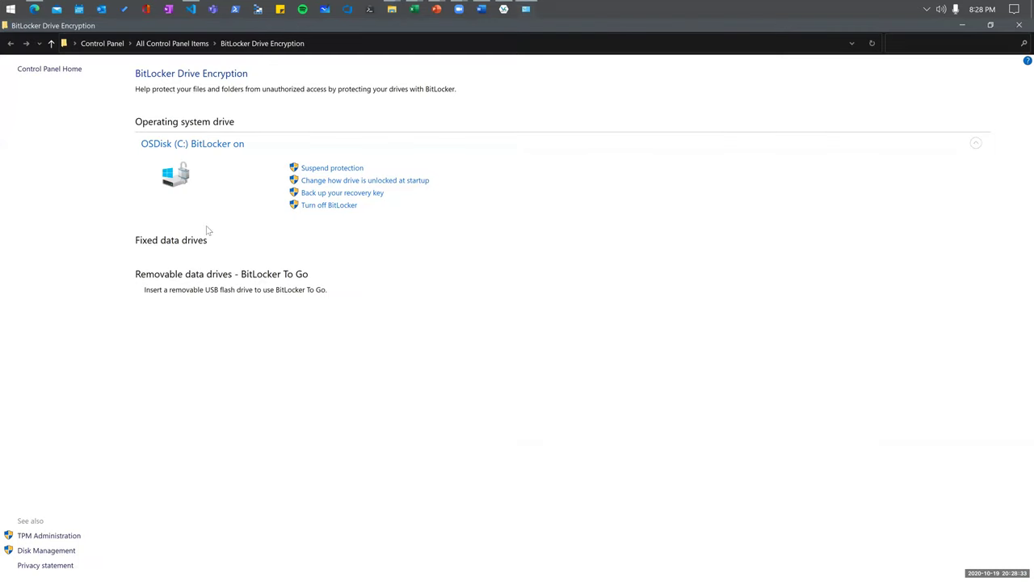
left_click(1017, 26)
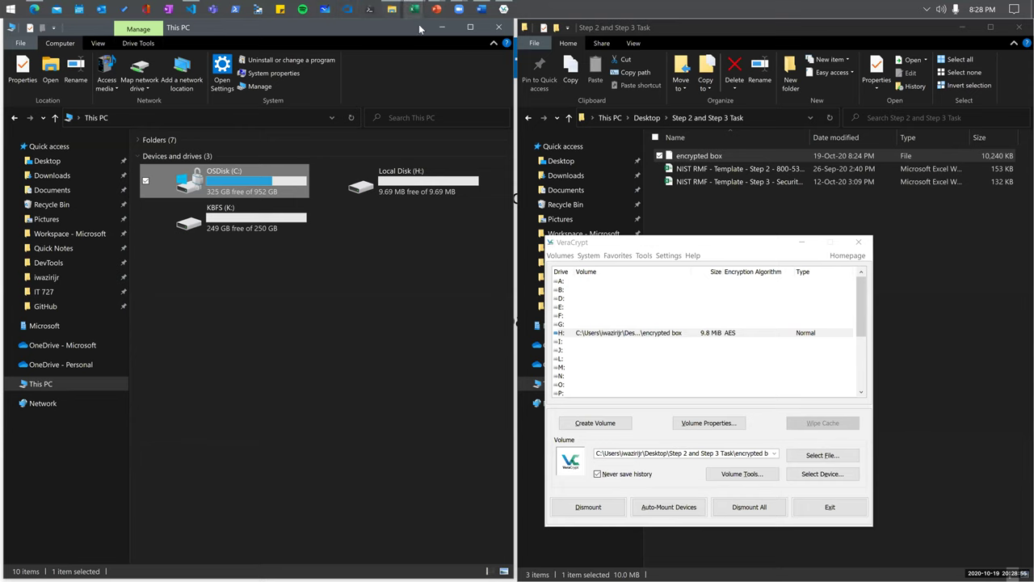
Try Dismount All, then close both PII file tabs in VS Code that keep drive H: busy
mouse_move(414, 10)
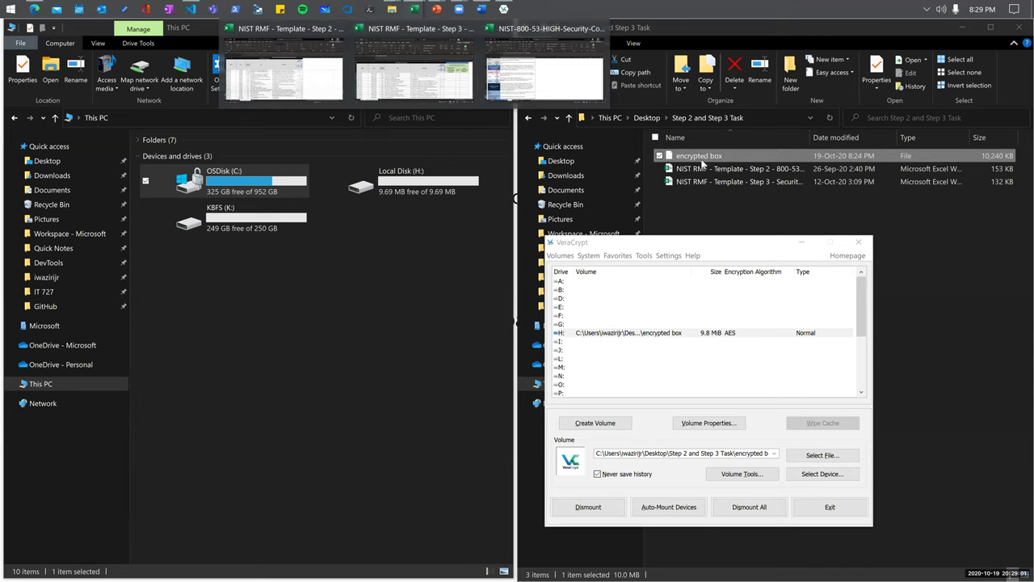
left_click(749, 506)
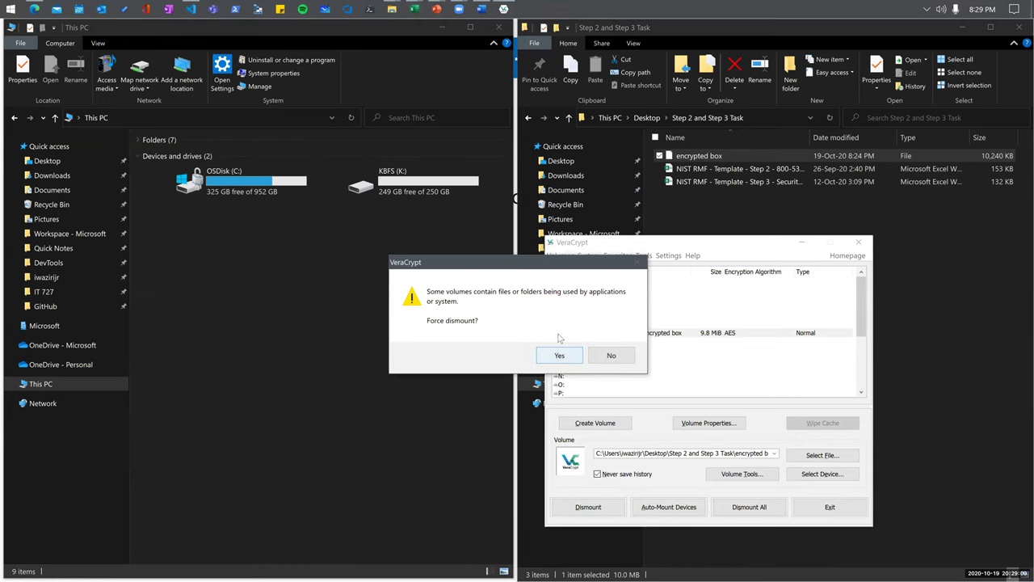
left_click(193, 14)
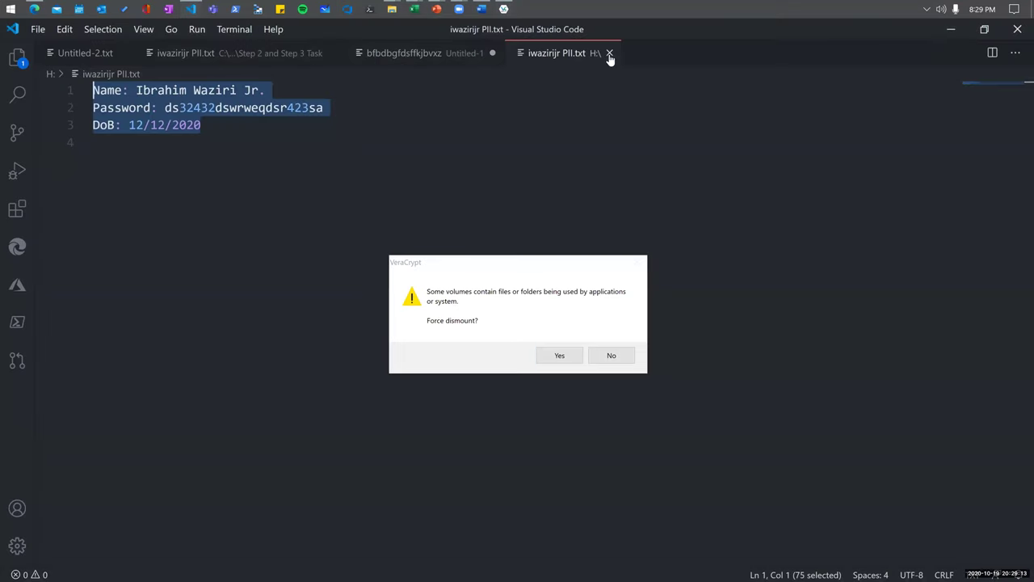
key("ctrl+w")
left_click(220, 60)
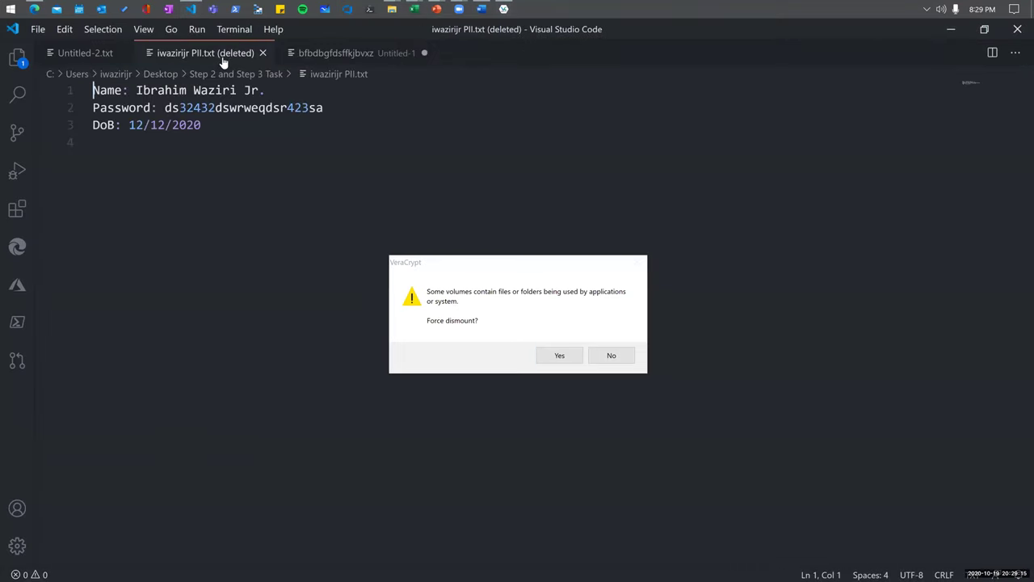
left_click(262, 54)
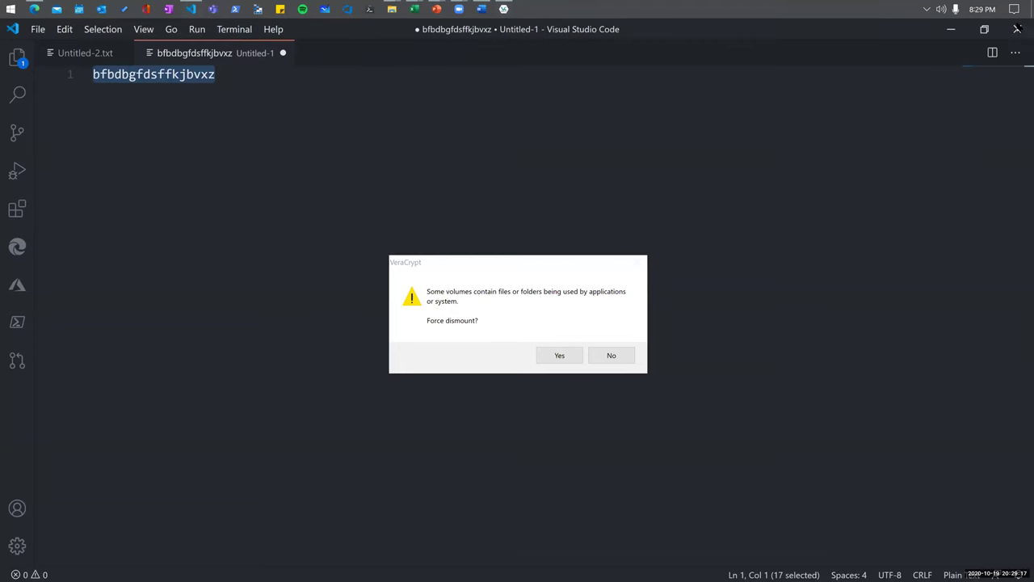
left_click(953, 34)
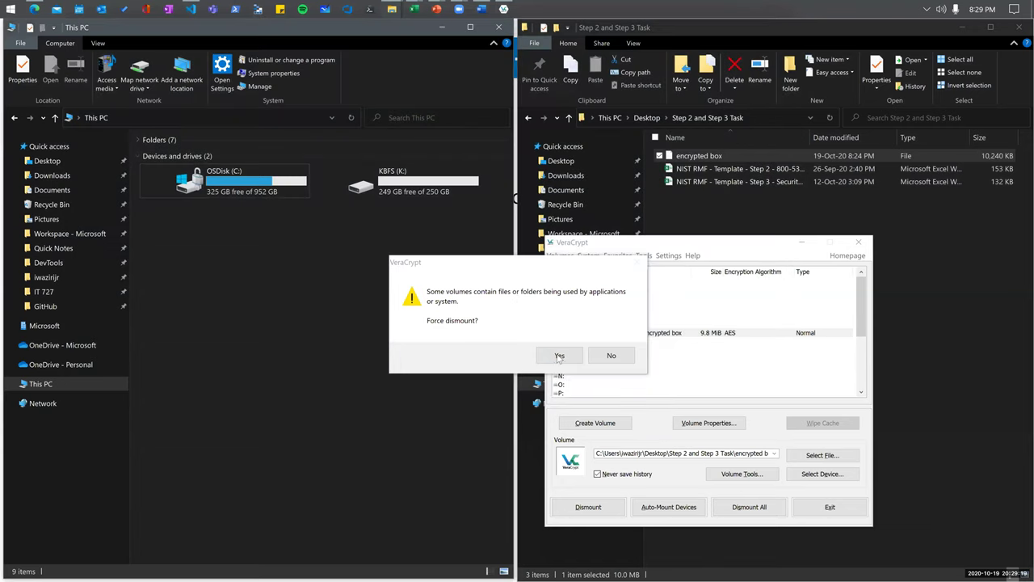
Decline the force-dismount prompt, dismount all volumes again so H: disappears, and close VeraCrypt
left_click(611, 356)
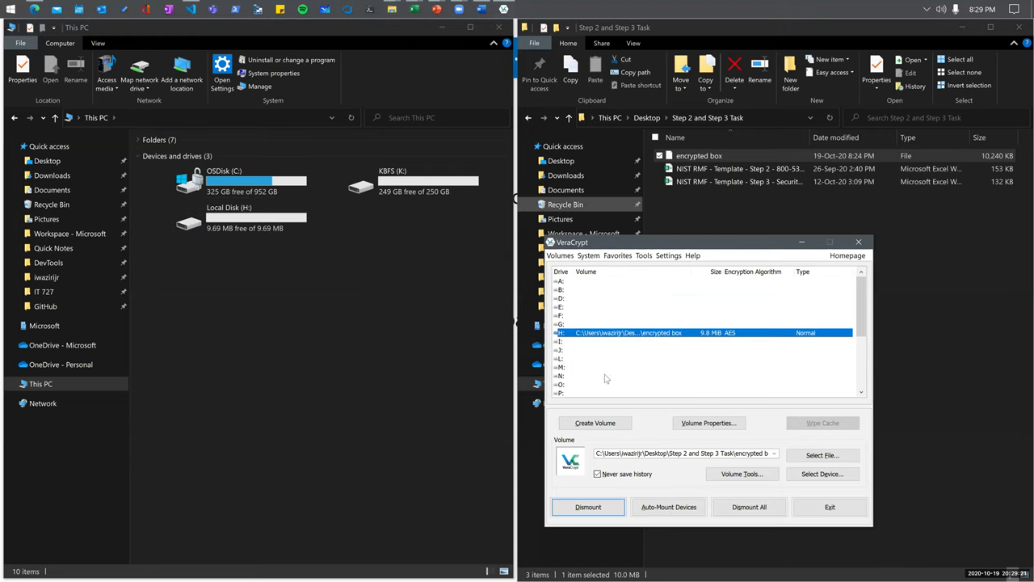
left_click(747, 509)
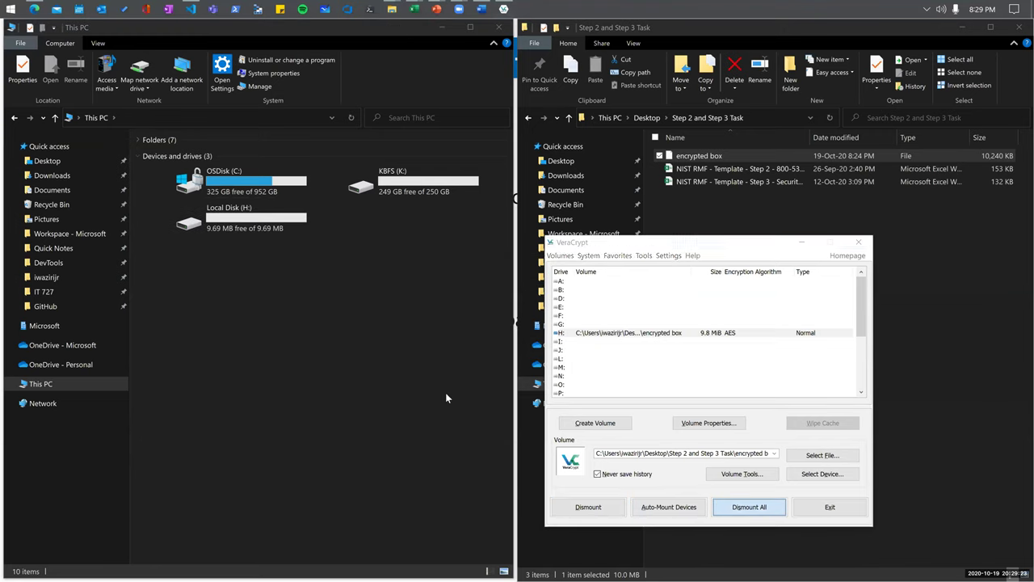
left_click(857, 241)
left_click_drag(701, 156, 778, 351)
View the encrypted box file's Send to options, then dismiss the menu without changes
left_click(776, 279)
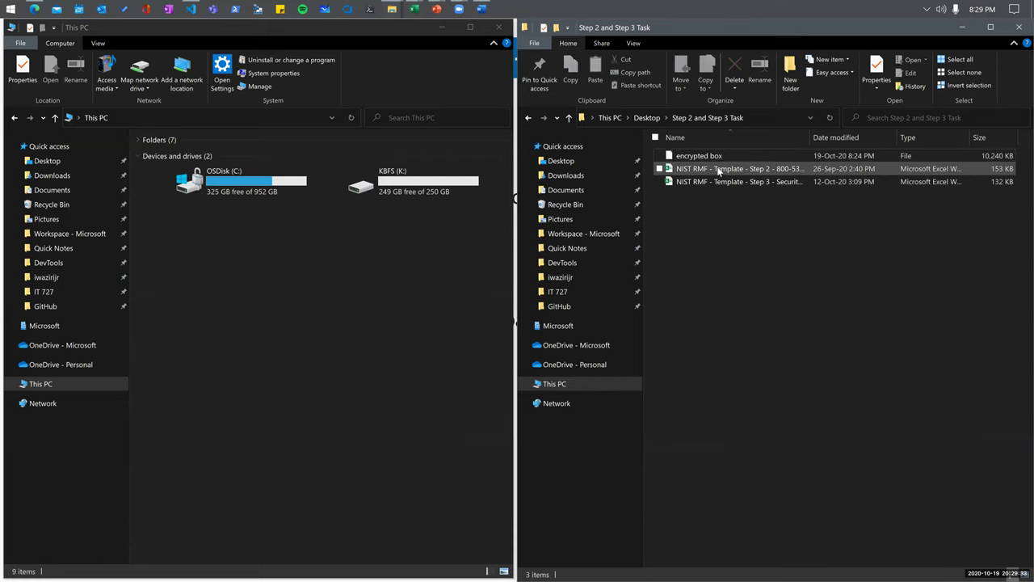
left_click(691, 157)
right_click(692, 156)
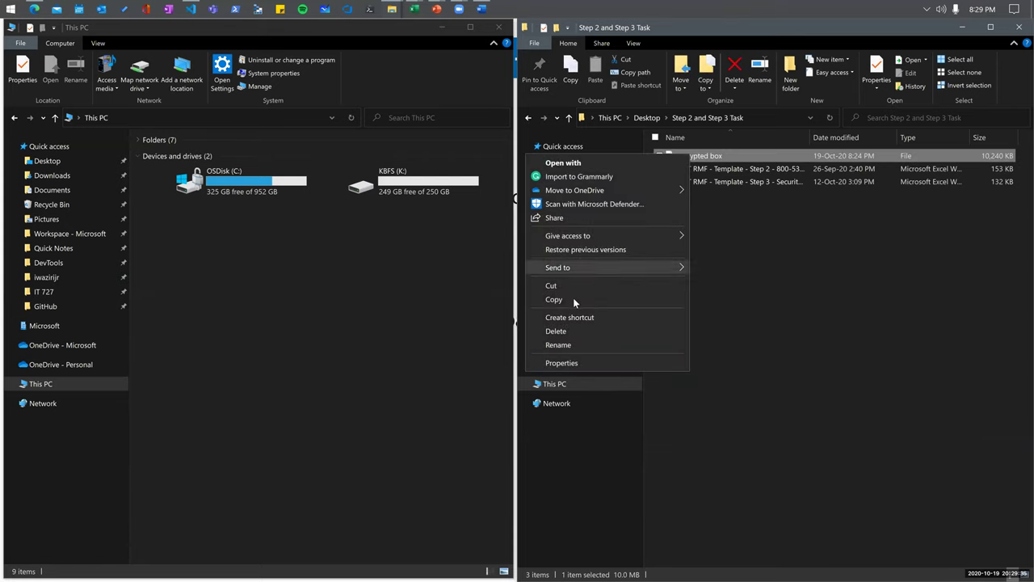
mouse_move(572, 267)
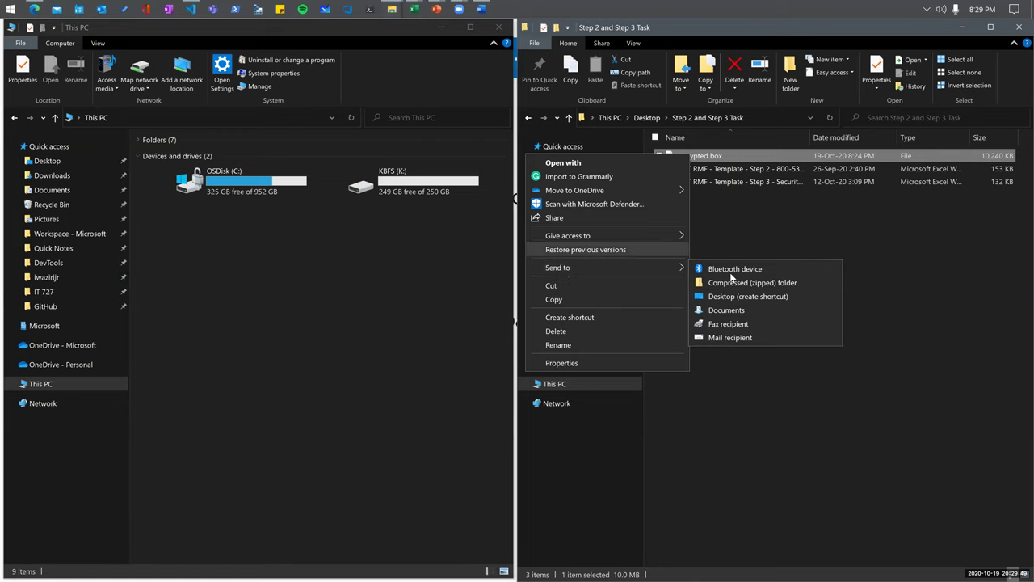
left_click(416, 309)
Return to the NIST RMF slide show and advance to slide 6, 'Step 3 - Implement'
left_click(412, 9)
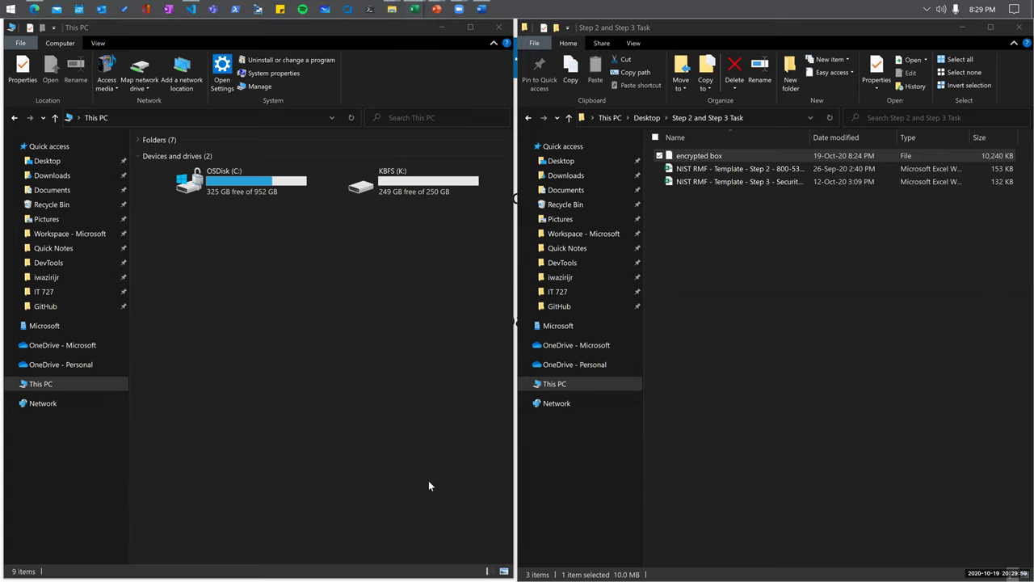
key("alt+Tab")
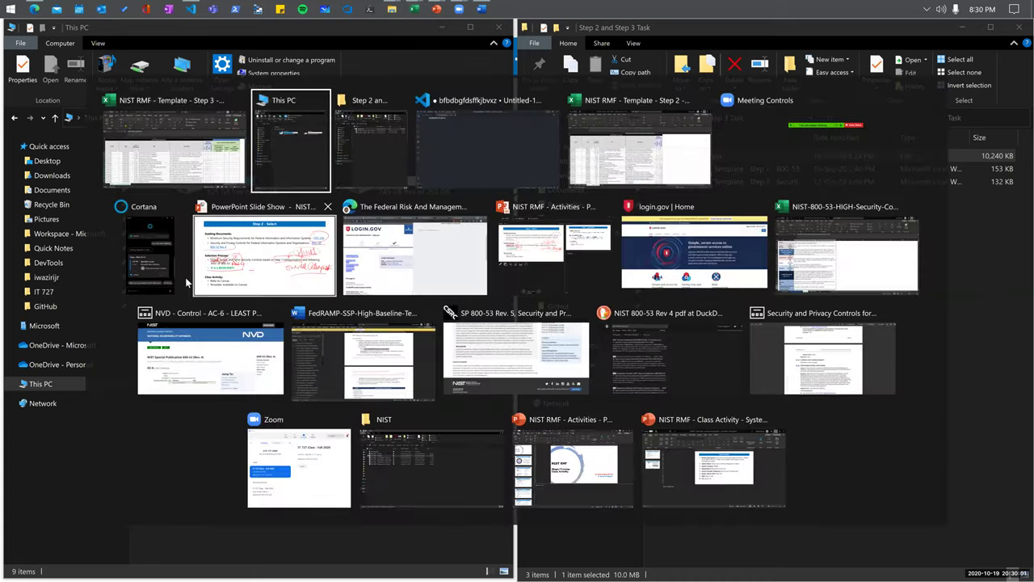
left_click(264, 250)
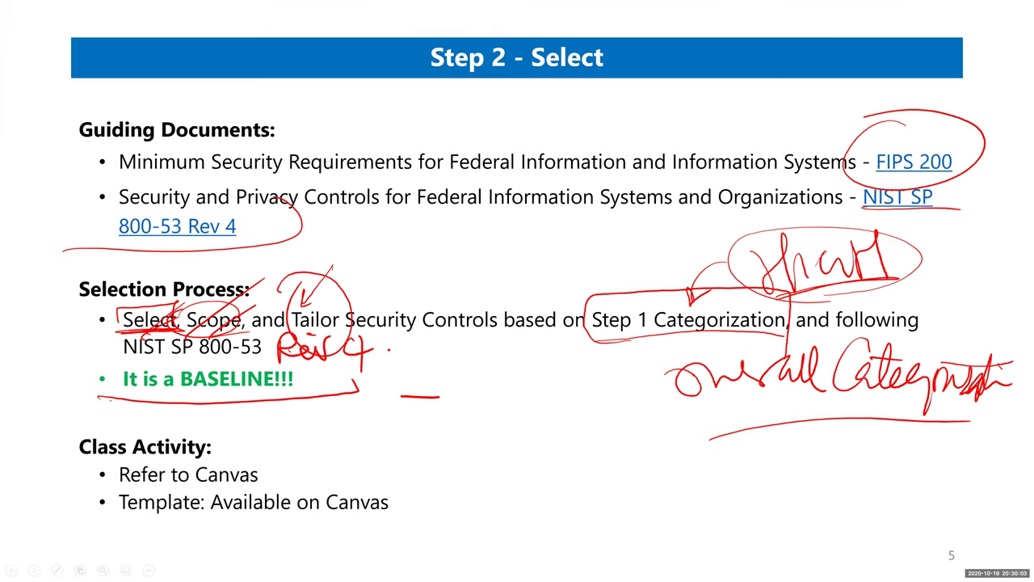
key("Right")
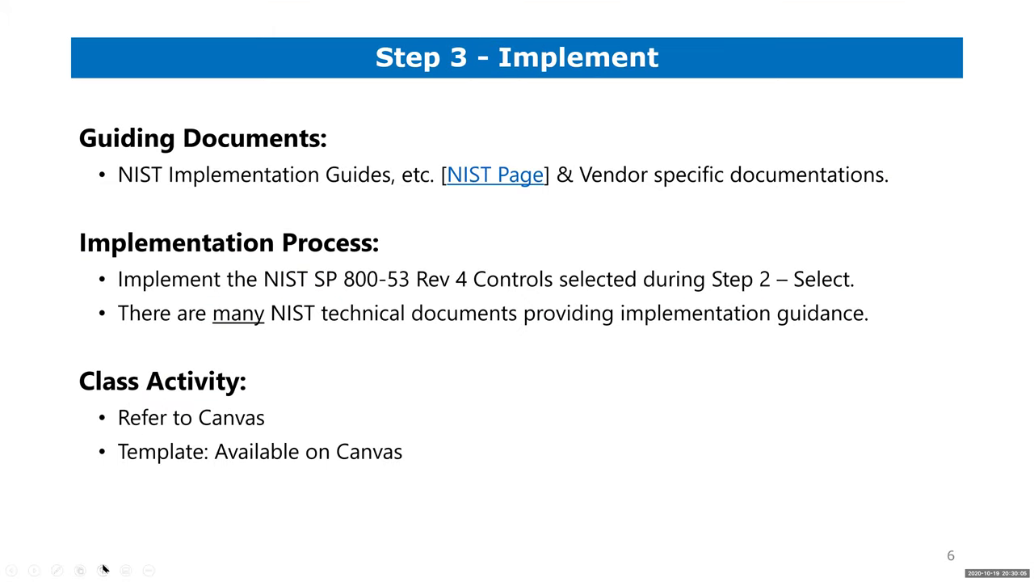